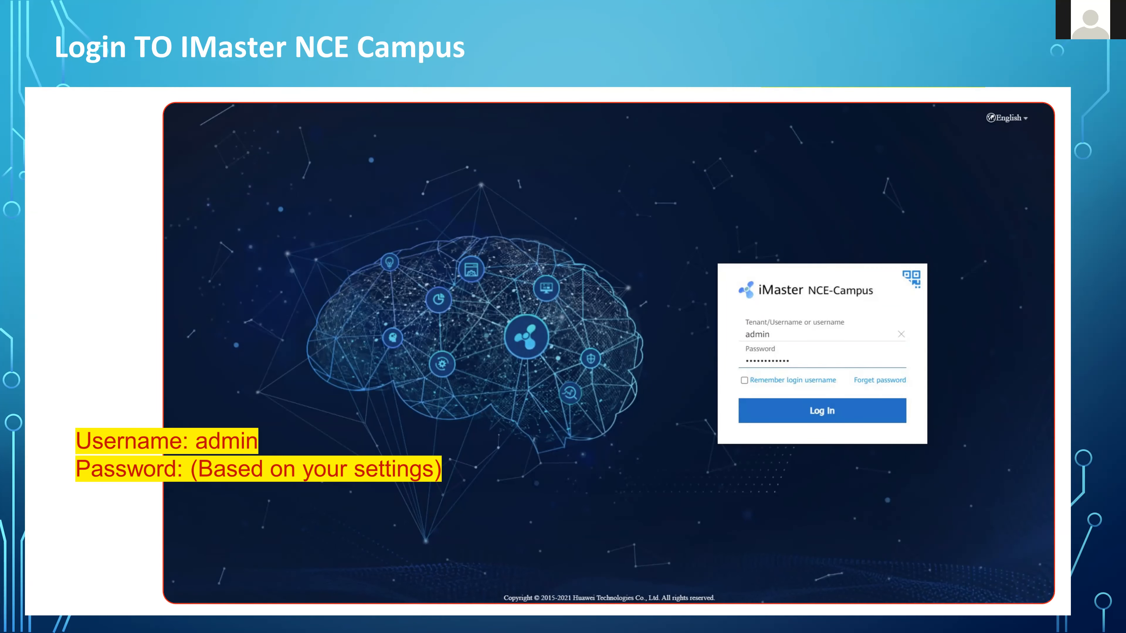
# Advance through the LAB and live Q&A slides, exit the slideshow and reveal the desktop.
pyautogui.press('Right')
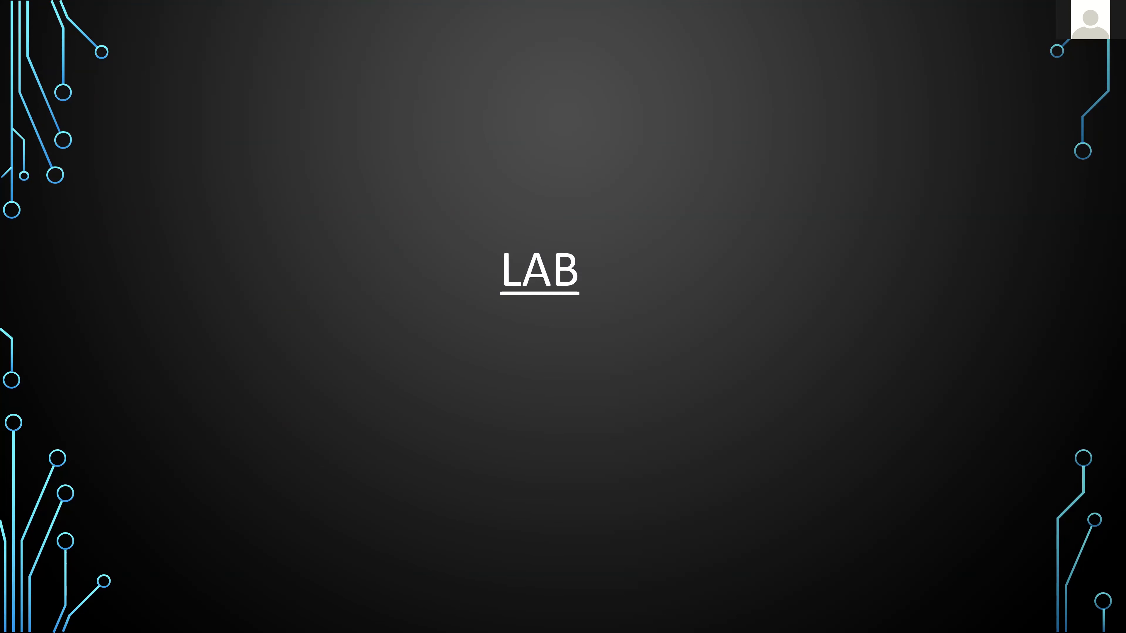
pyautogui.press('Right')
pyautogui.press('Escape')
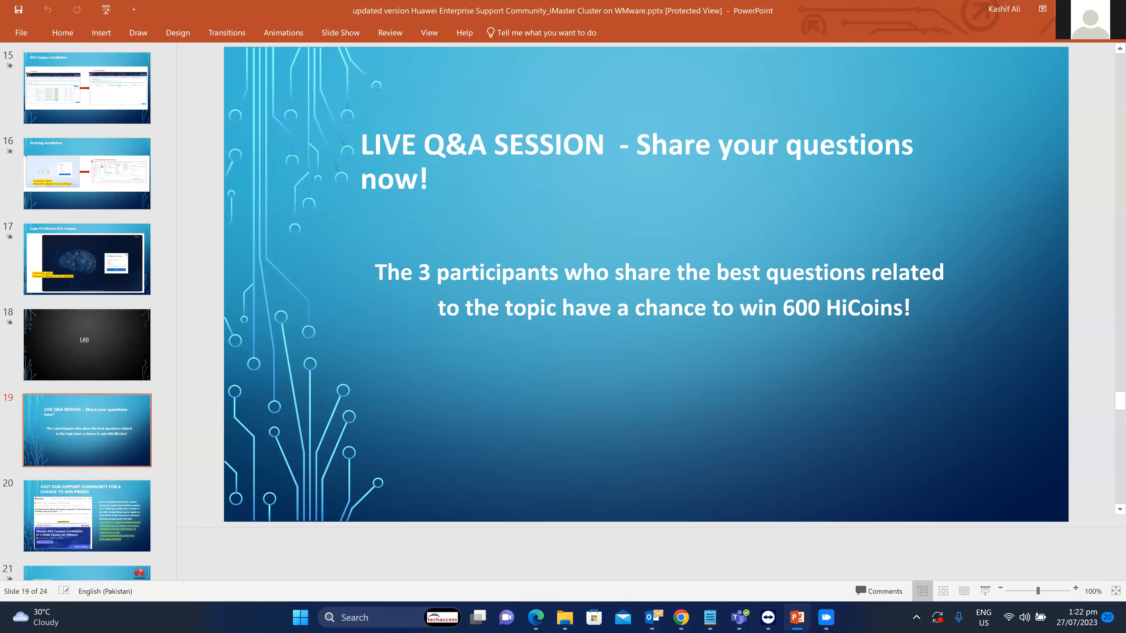
pyautogui.press('super+d')
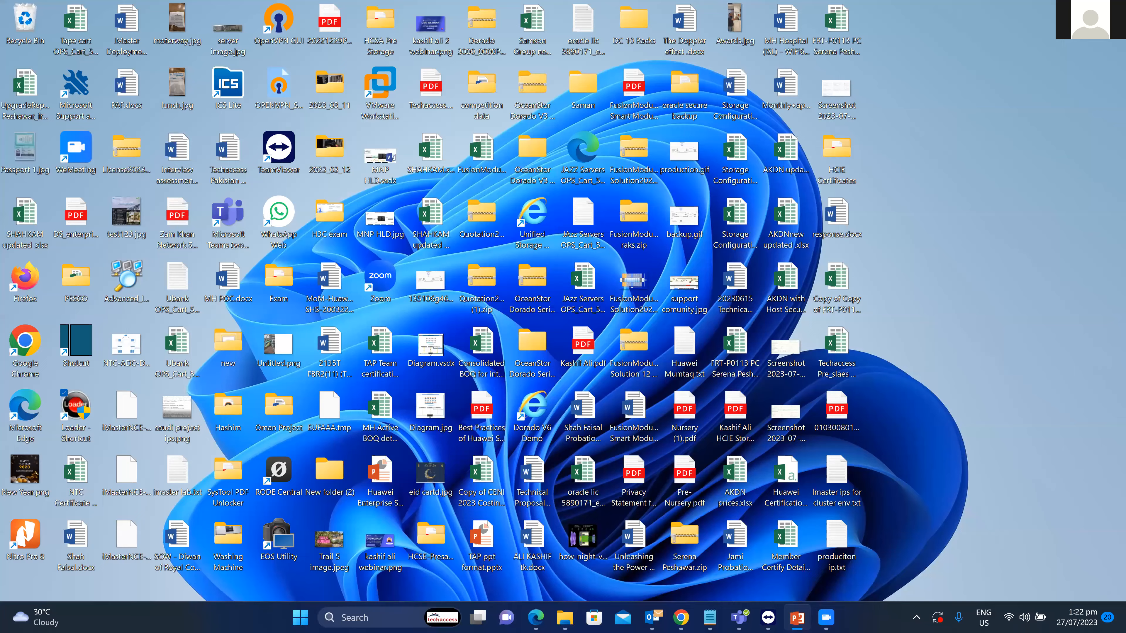
# Log in to the ESXi host in the remote session and reload to reach the esxhanaprod summary.
pyautogui.hotkey('alt', 'Tab')
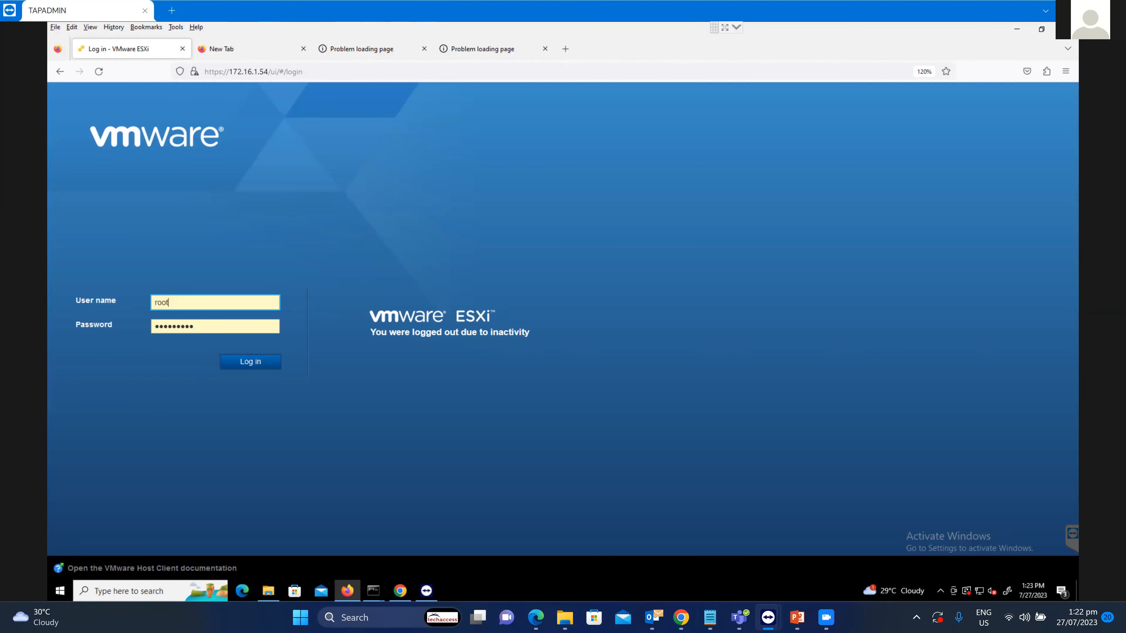
pyautogui.press('Return')
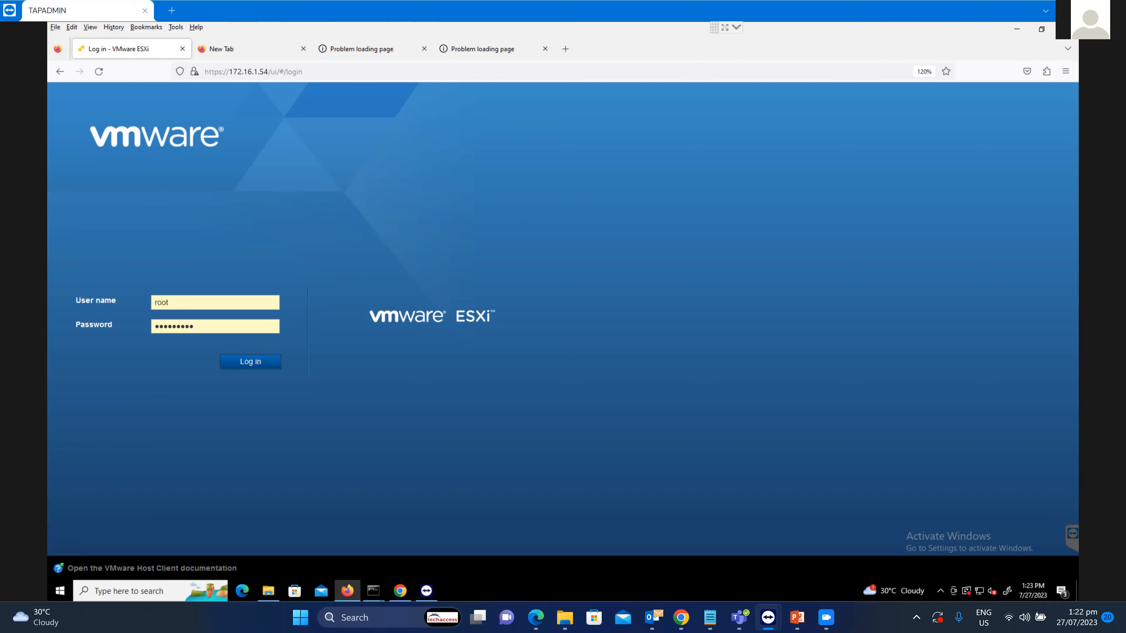
pyautogui.click(99, 71)
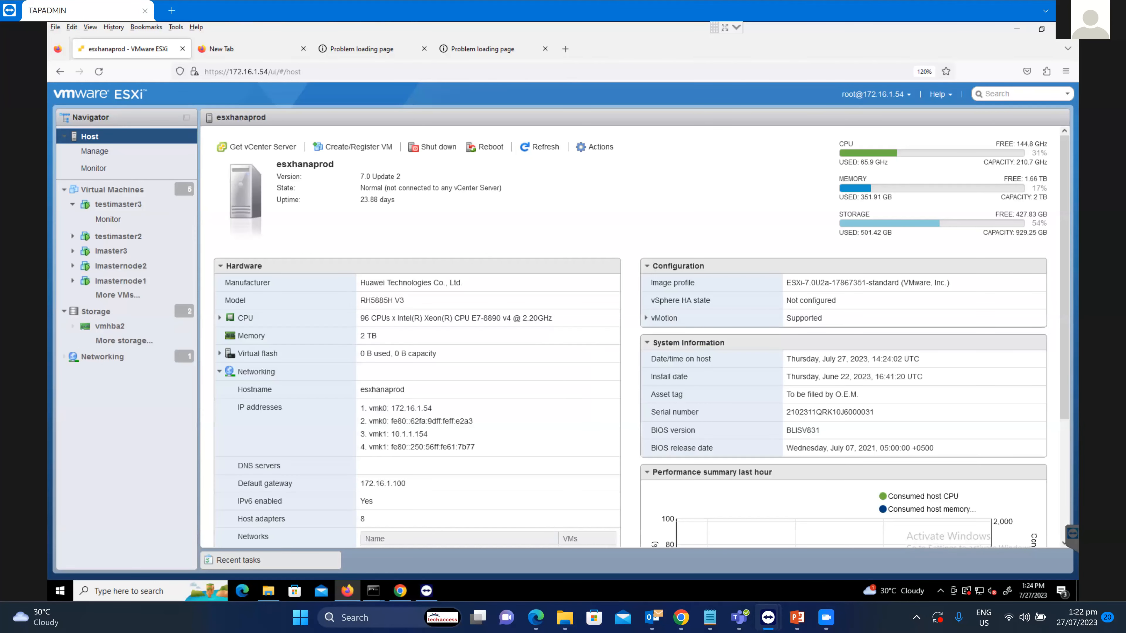
# Start creating a new virtual machine named 'testimasternode1' from the Virtual Machines list.
pyautogui.click(112, 190)
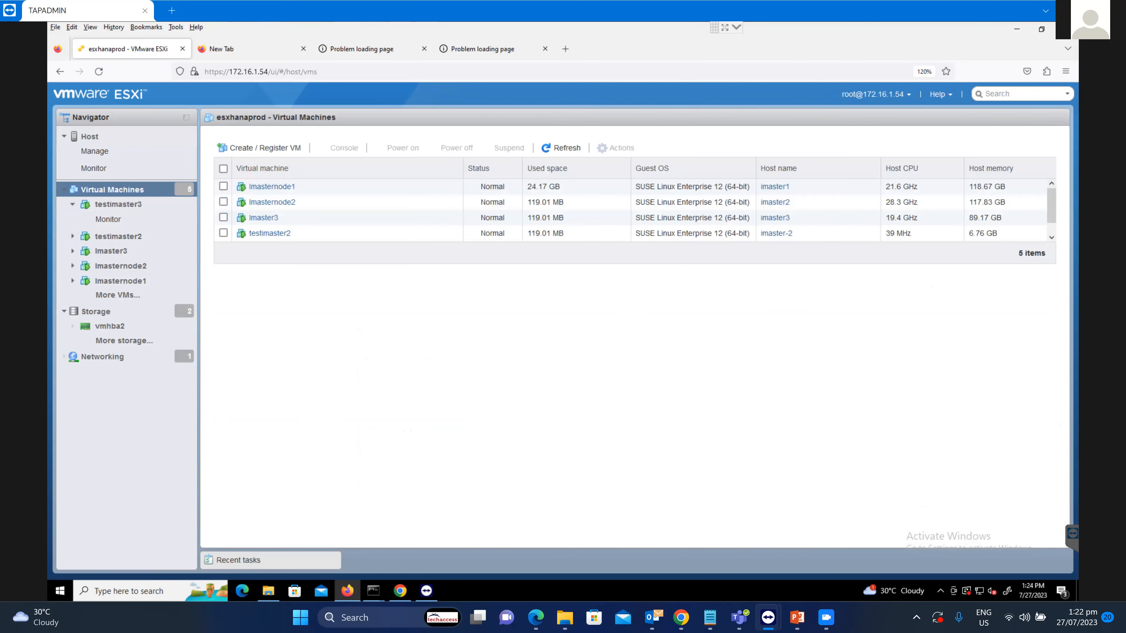
pyautogui.rightClick(141, 190)
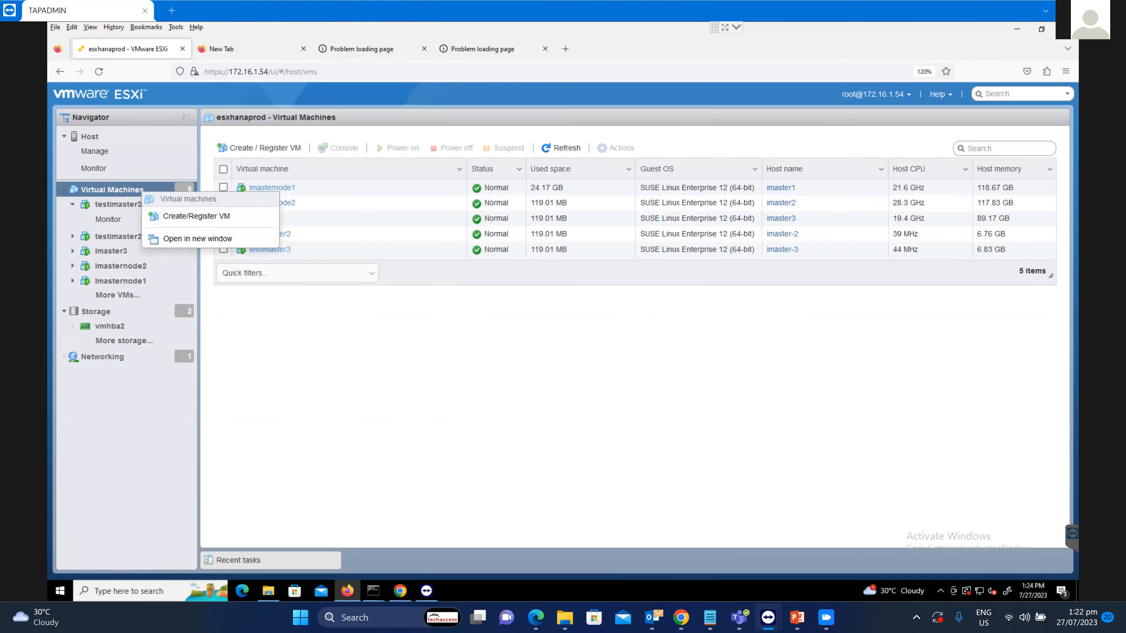
pyautogui.click(197, 216)
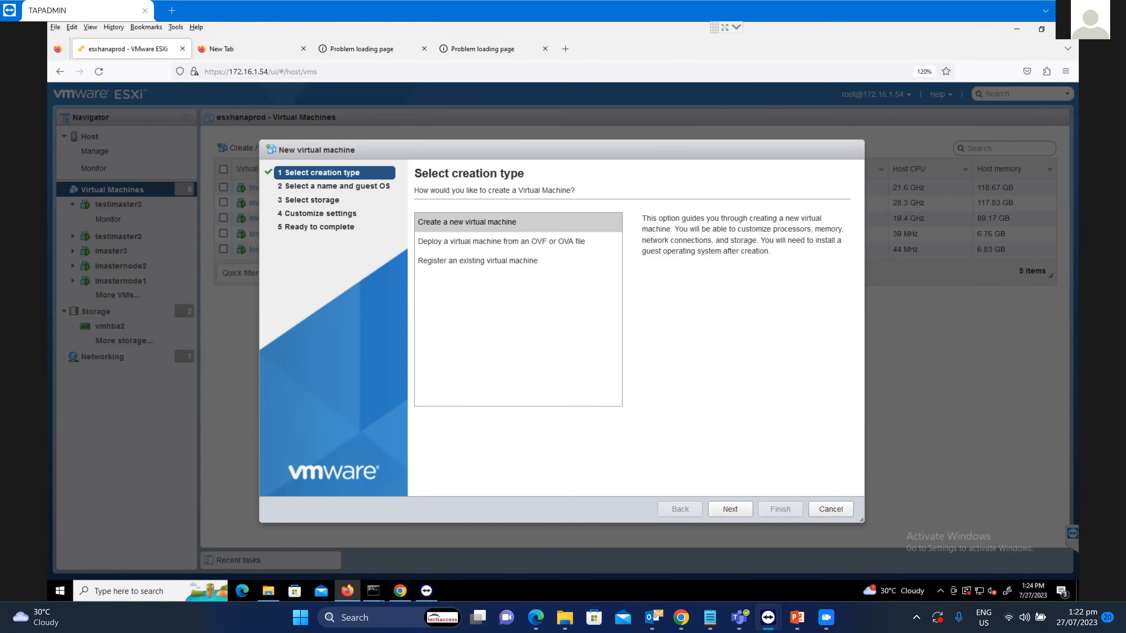
pyautogui.click(730, 509)
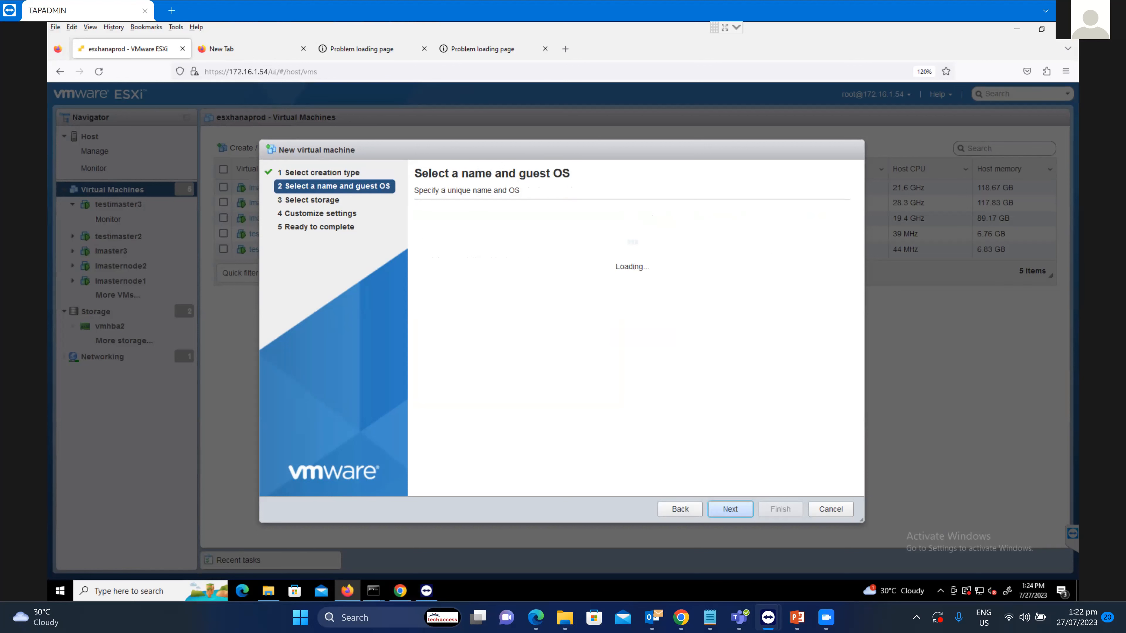
pyautogui.write('testimaste')
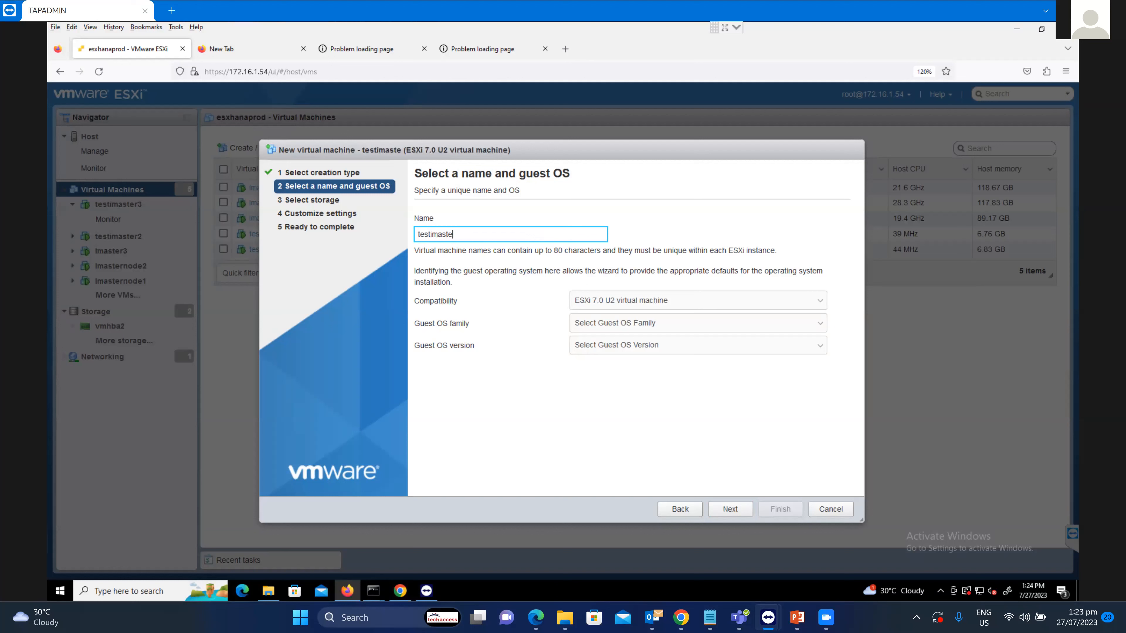
pyautogui.write('rnode1')
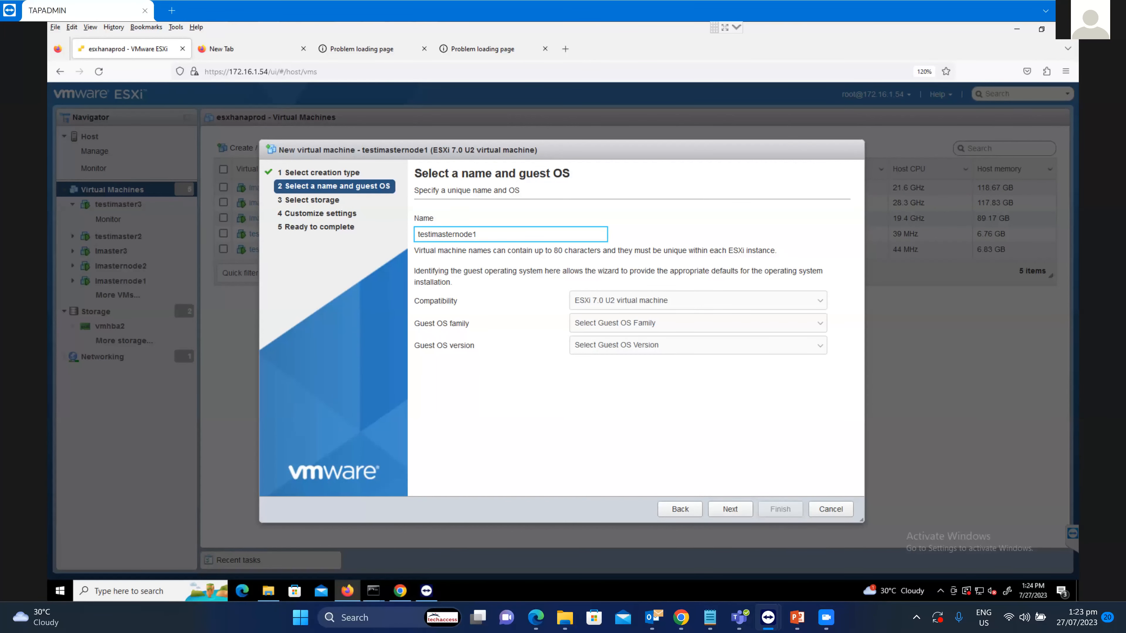
# Set the guest OS to Linux, SUSE Linux Enterprise 12 (64-bit).
pyautogui.click(698, 324)
pyautogui.click(698, 355)
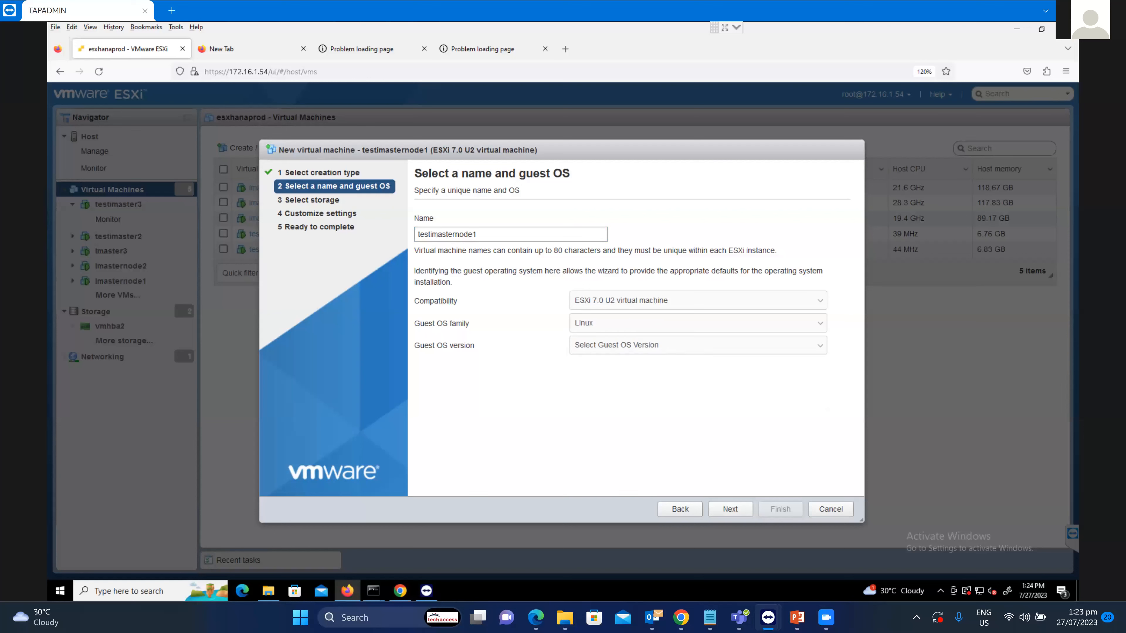
pyautogui.click(698, 345)
pyautogui.scroll(-20, 698, 208)
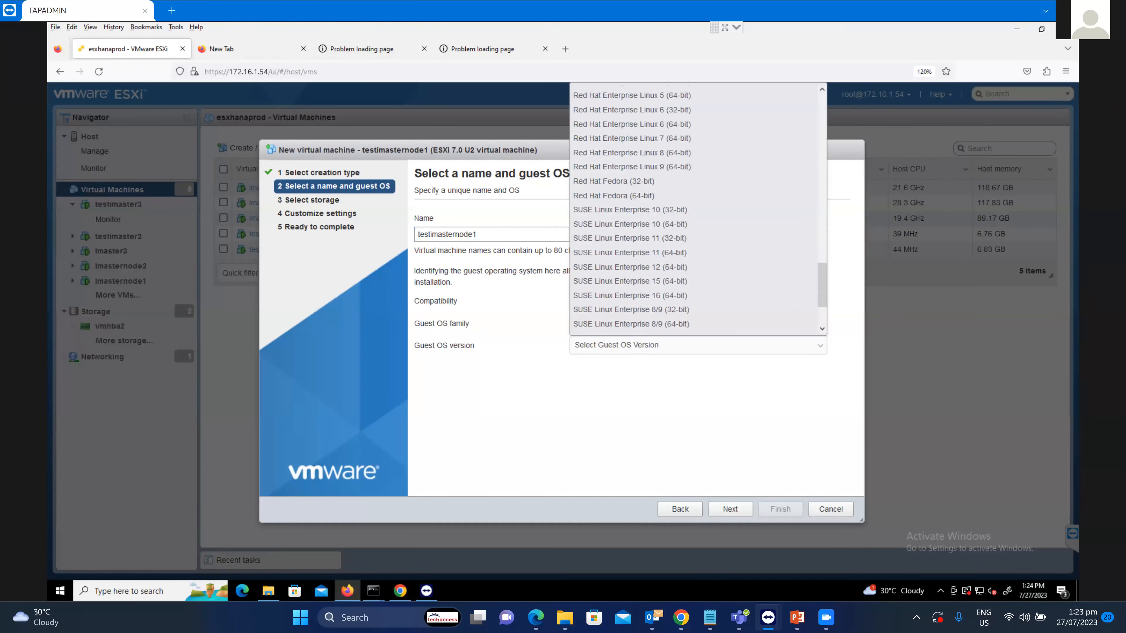
pyautogui.scroll(-3, 696, 208)
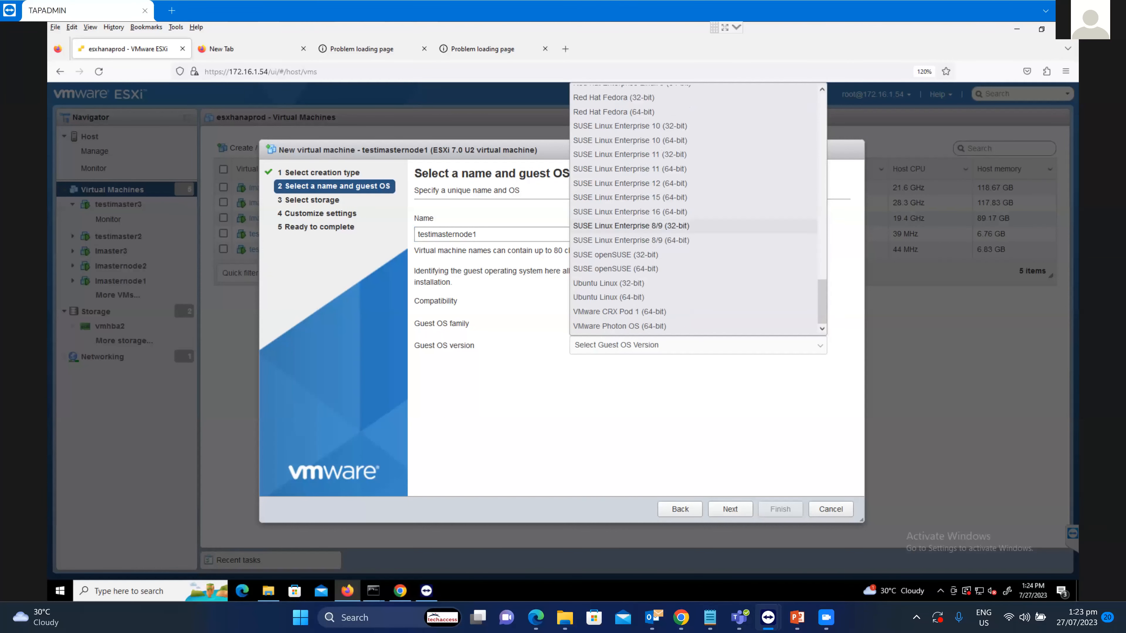
pyautogui.click(629, 183)
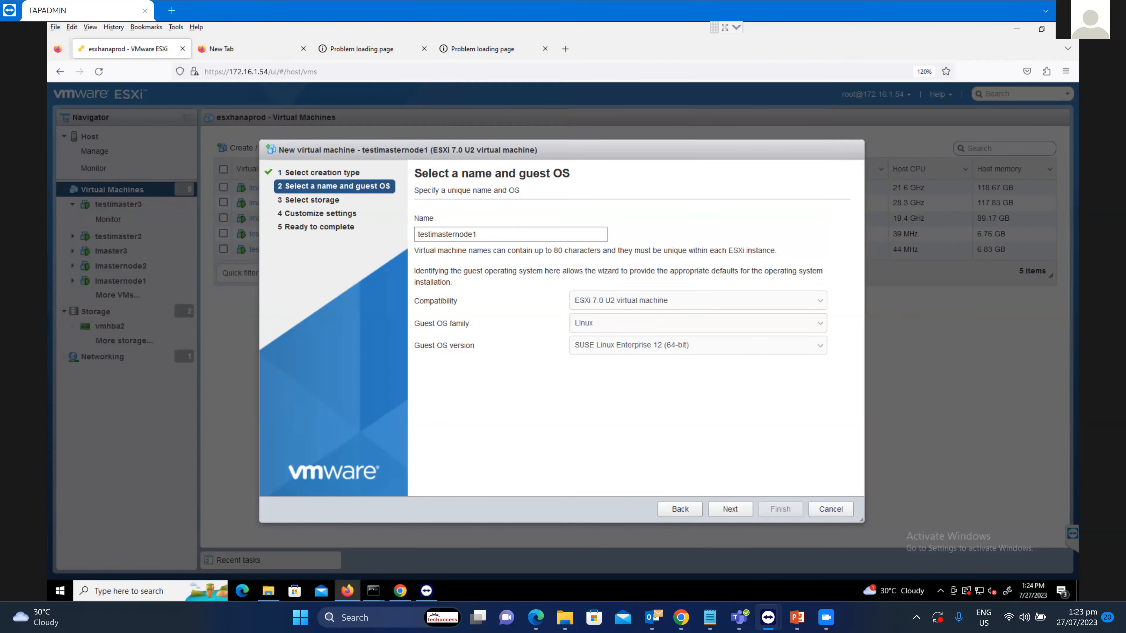
pyautogui.click(730, 508)
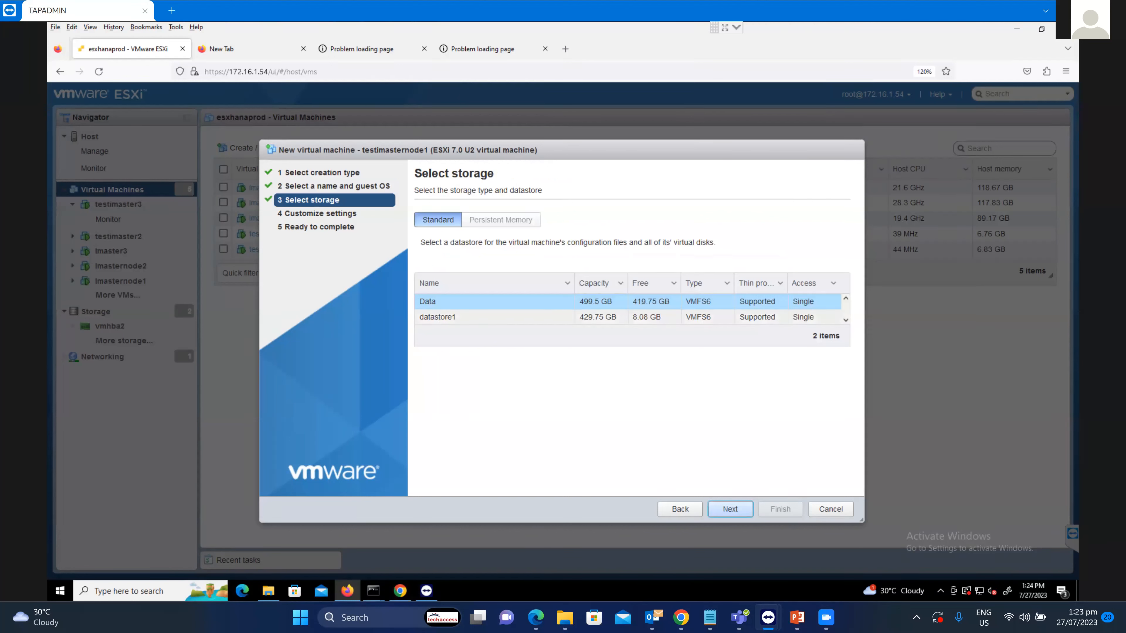
# Store the VM on datastore1 and give it 40 CPUs.
pyautogui.click(598, 317)
pyautogui.click(731, 509)
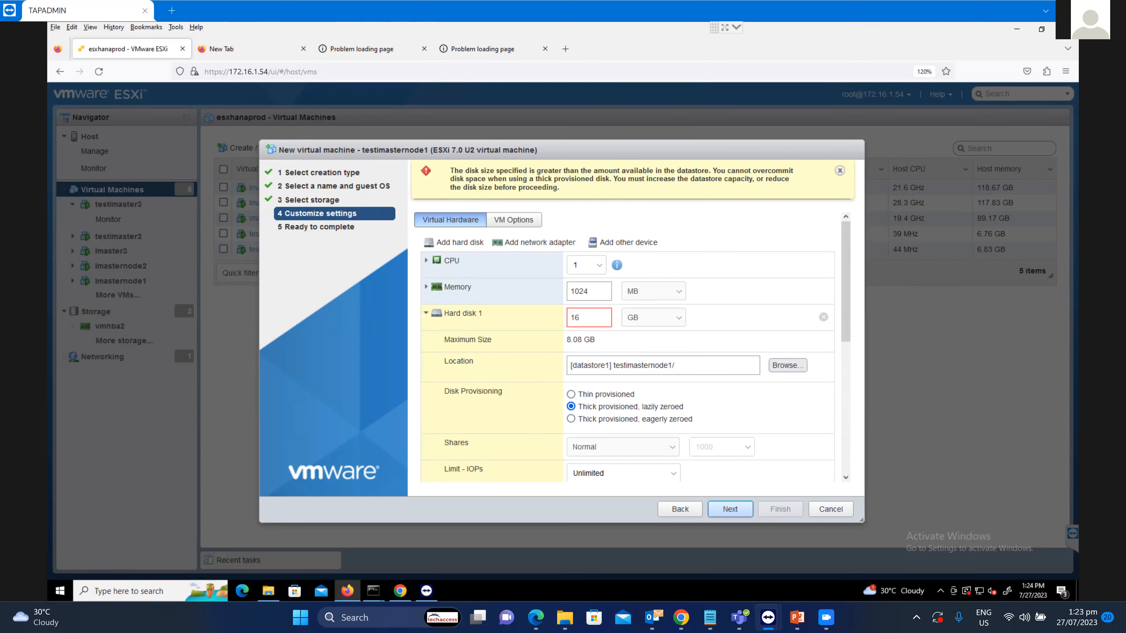
pyautogui.click(585, 265)
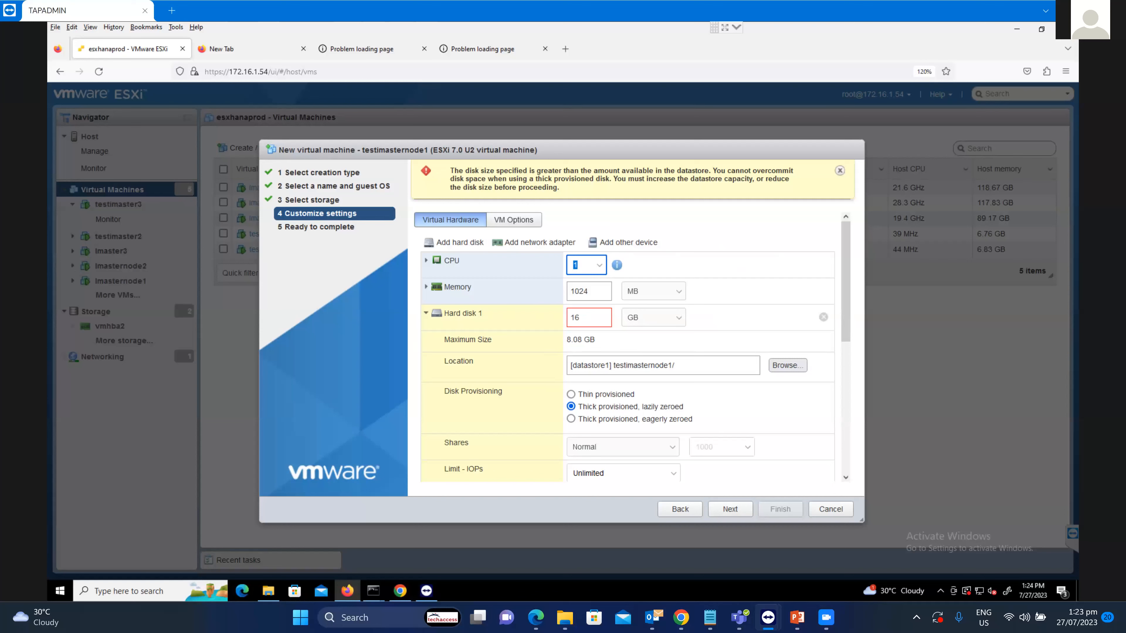
pyautogui.write('40')
pyautogui.press('Tab')
# Set memory to 128 GB with all guest memory reserved.
pyautogui.write('12')
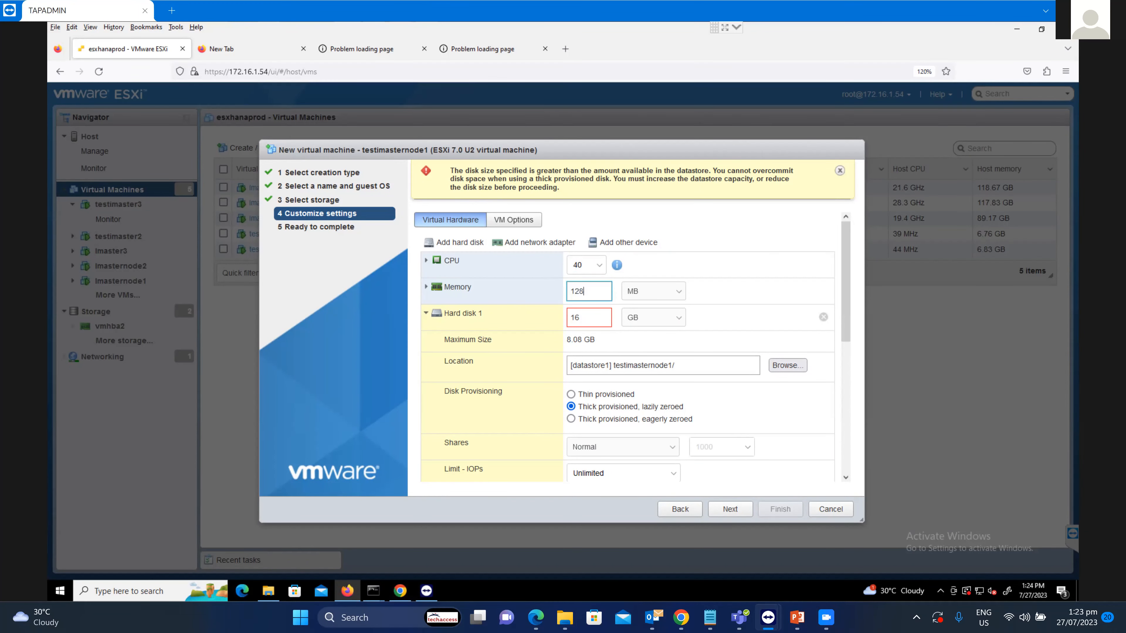
pyautogui.click(653, 292)
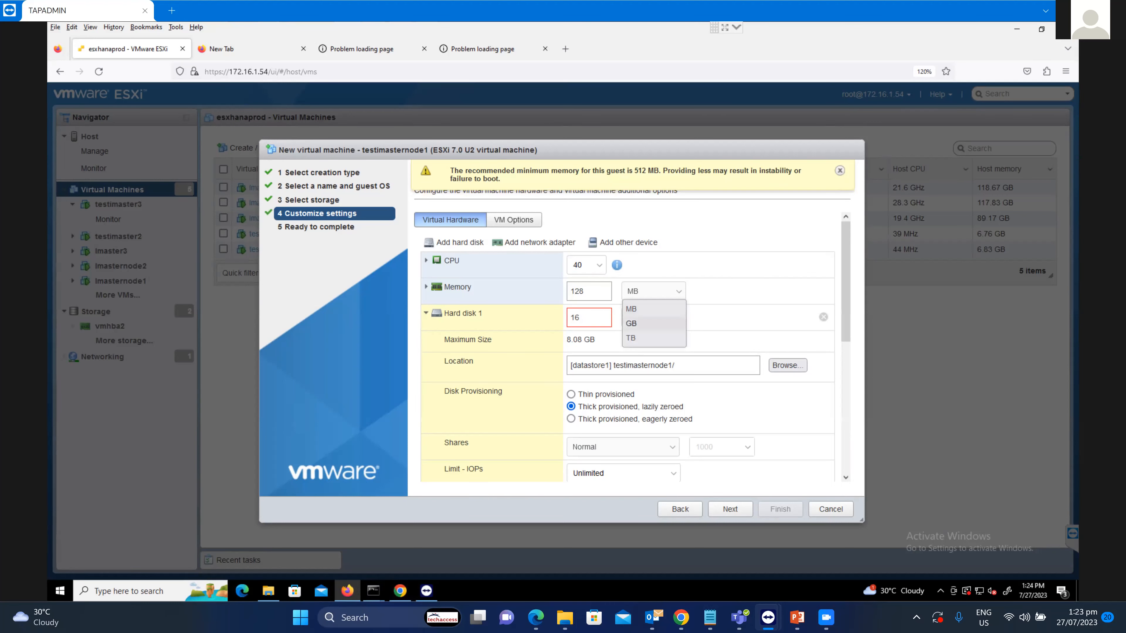
pyautogui.click(653, 323)
pyautogui.click(427, 287)
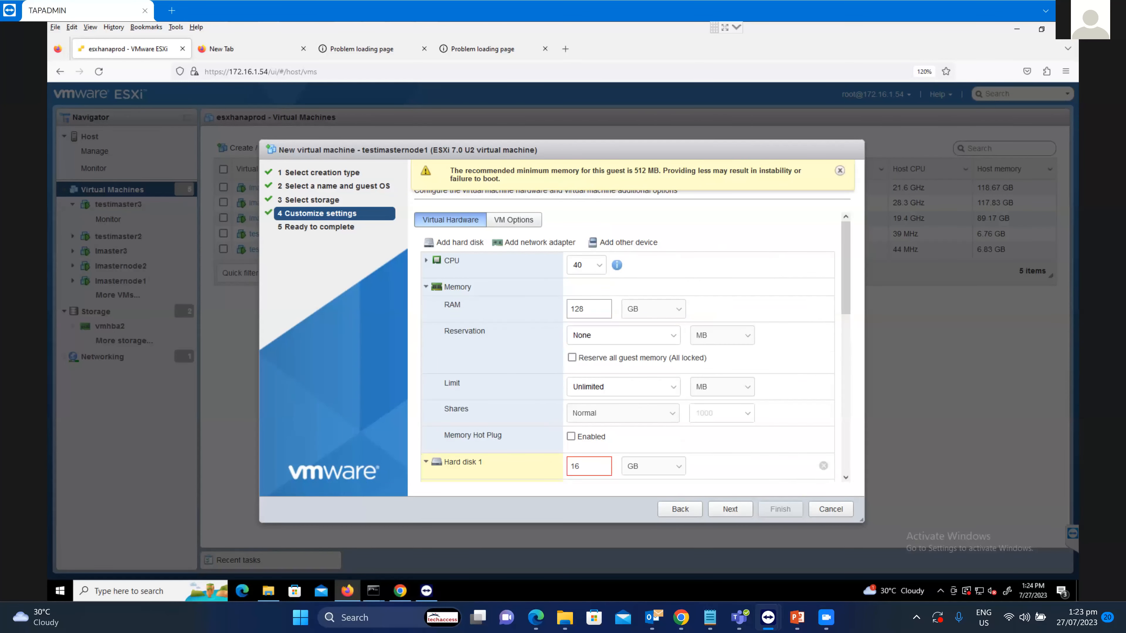
pyautogui.click(573, 358)
pyautogui.click(427, 287)
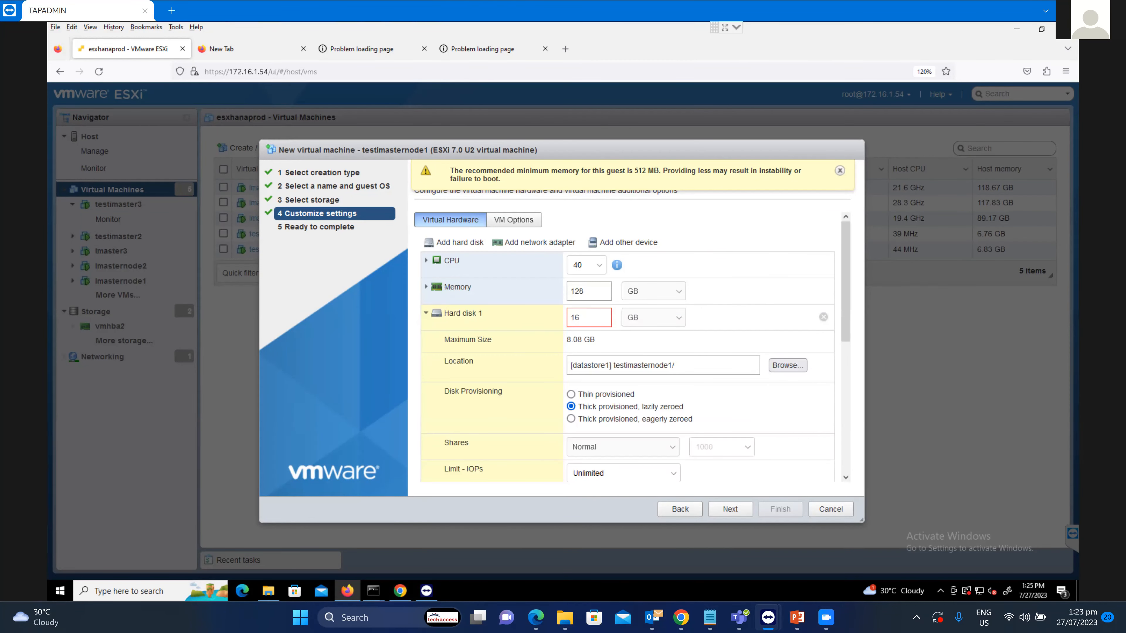
pyautogui.click(426, 287)
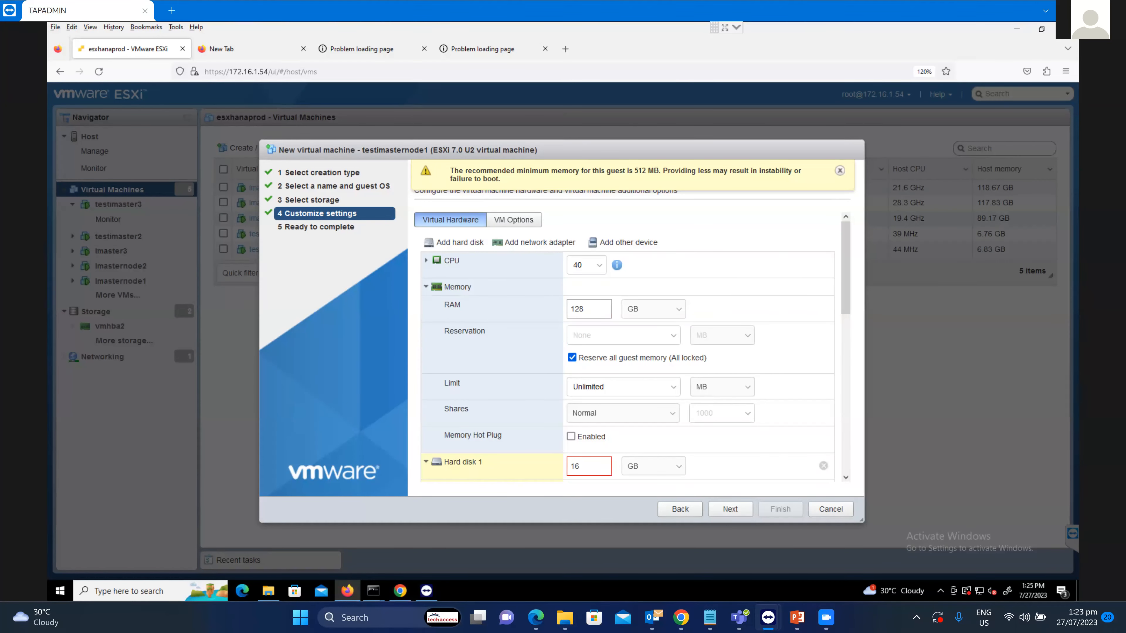
pyautogui.click(426, 287)
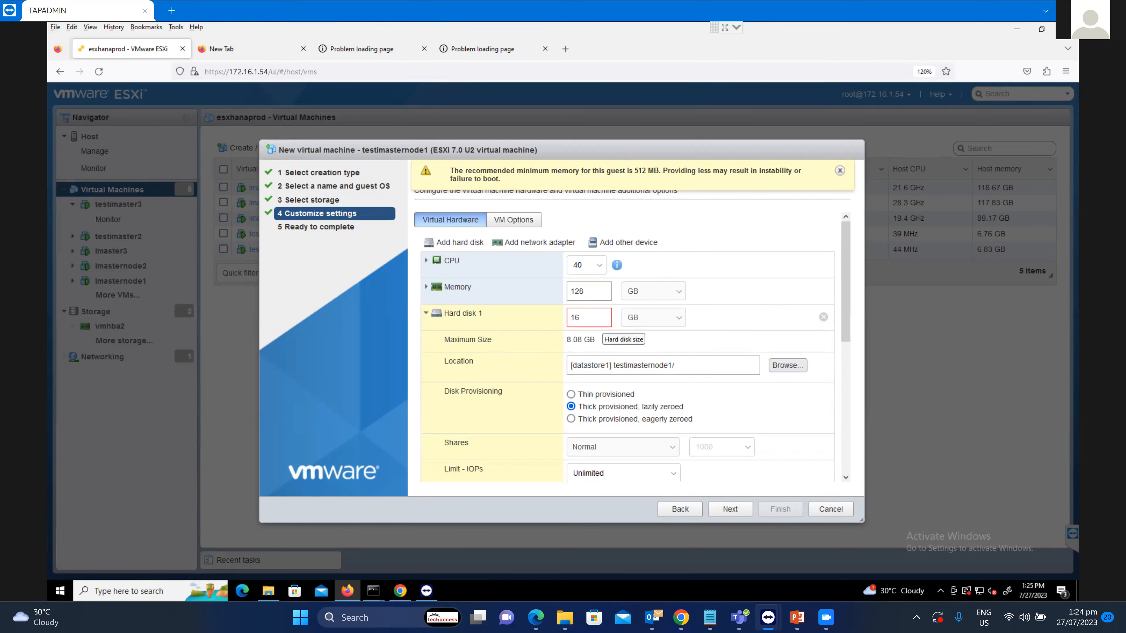
# Resize Hard disk 1 to 920 GB and make it thin provisioned.
pyautogui.doubleClick(579, 317)
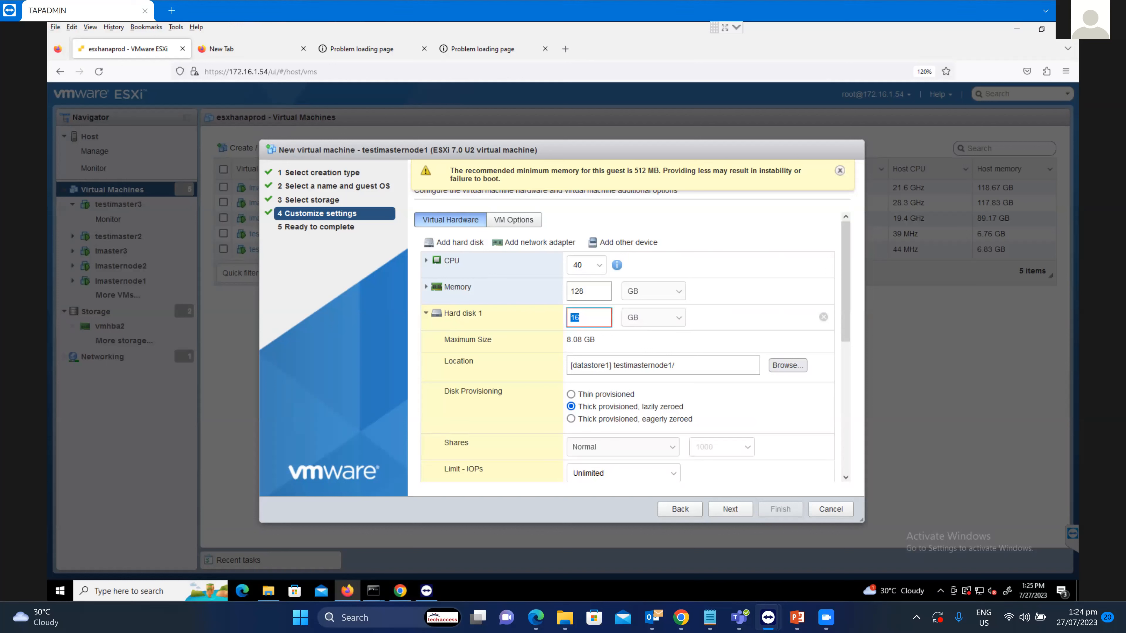
pyautogui.write('920')
pyautogui.click(426, 313)
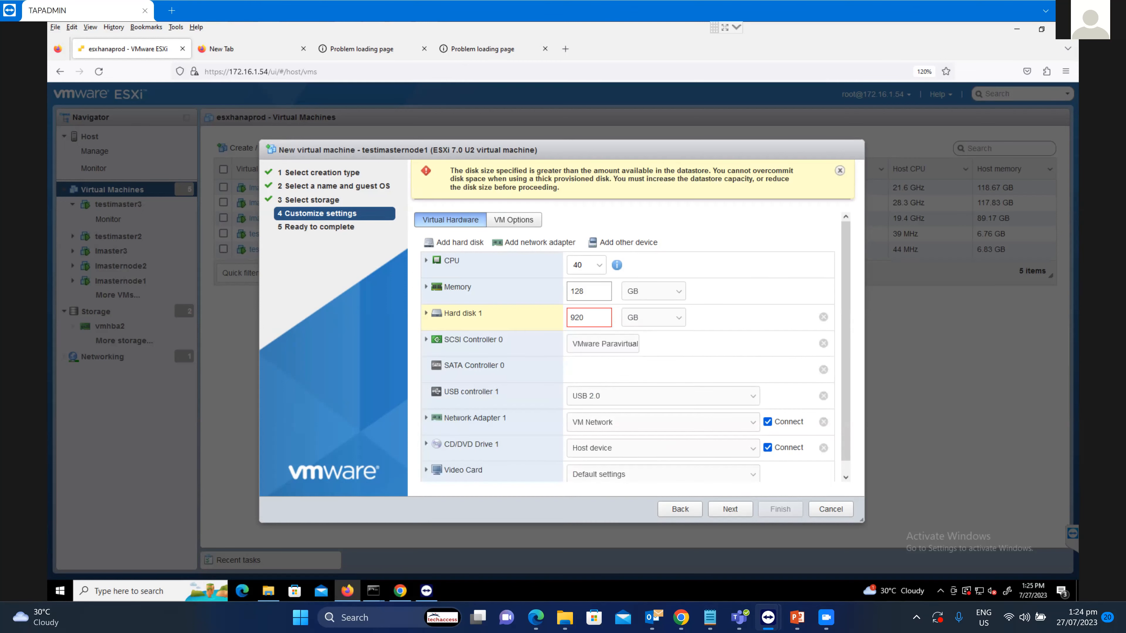
pyautogui.click(426, 313)
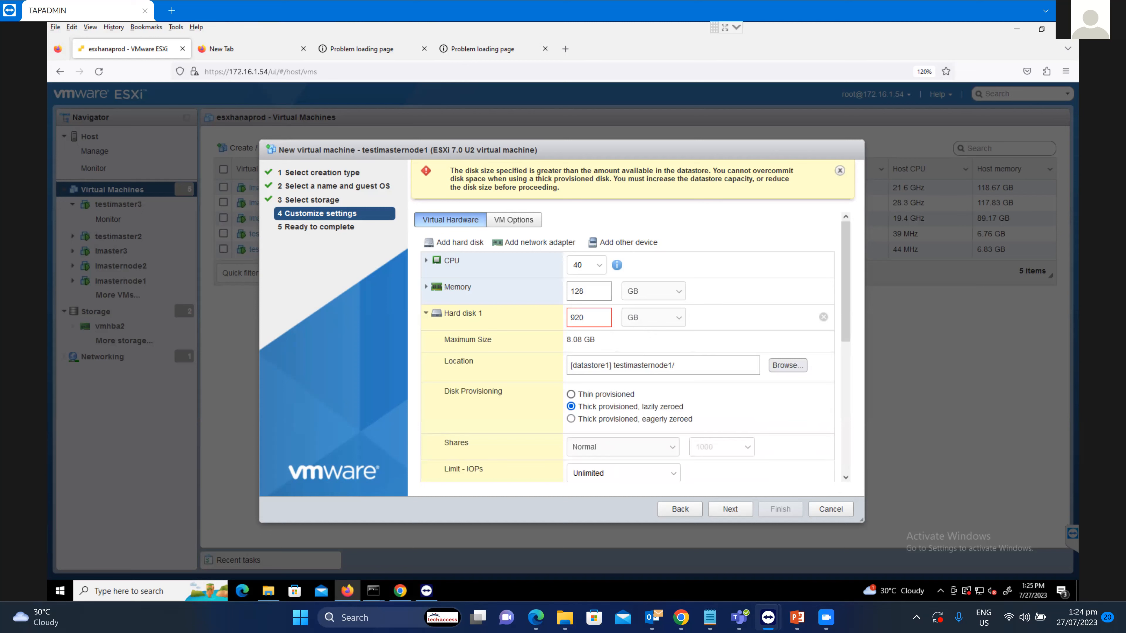
pyautogui.click(571, 394)
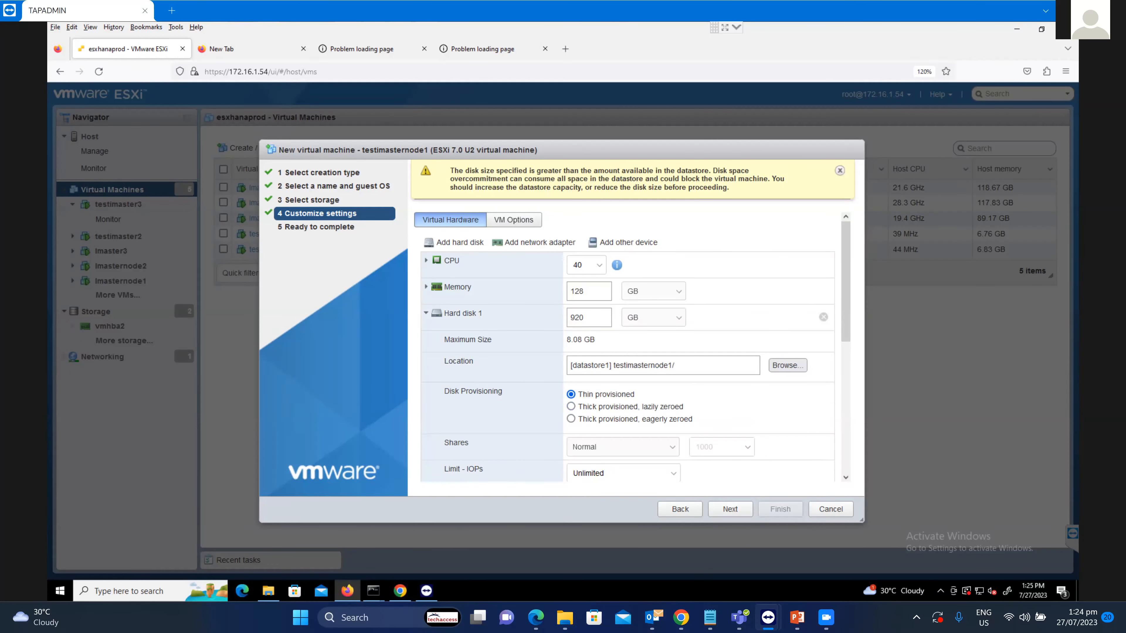
pyautogui.click(426, 314)
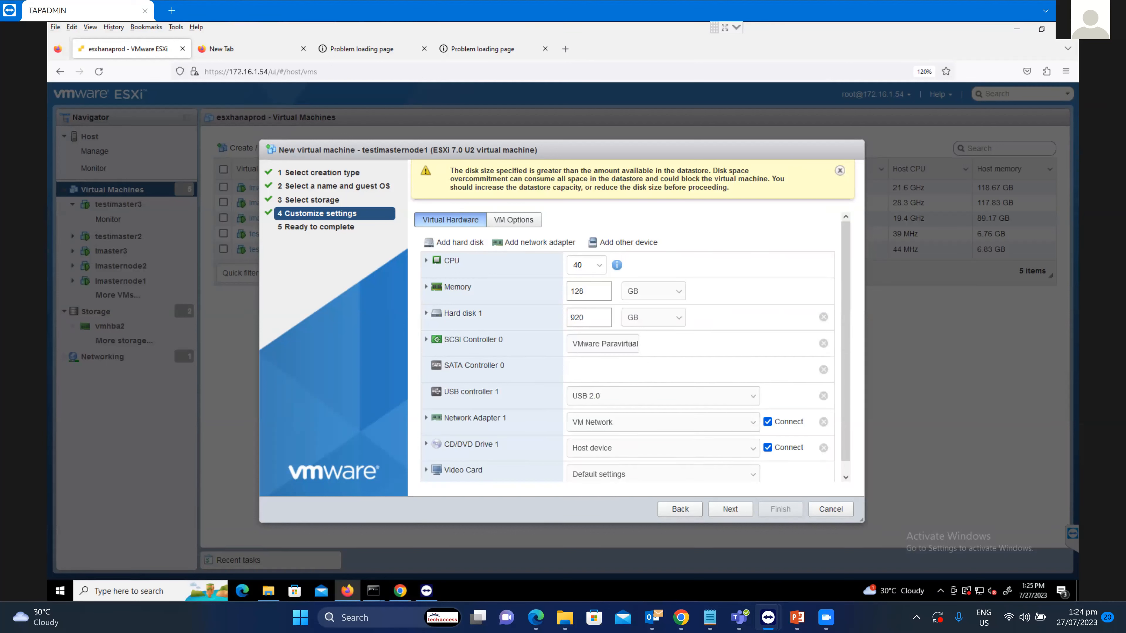
# Add a thin-provisioned 1200 GB hard disk on the Data datastore and a second network adapter.
pyautogui.click(457, 243)
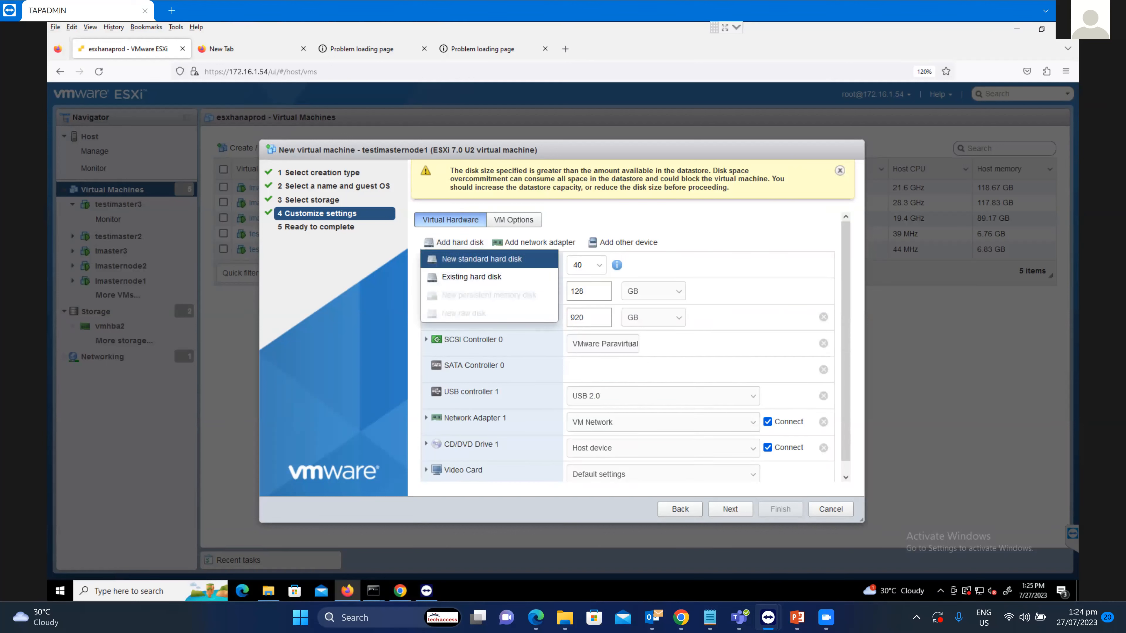
pyautogui.click(482, 259)
pyautogui.doubleClick(575, 344)
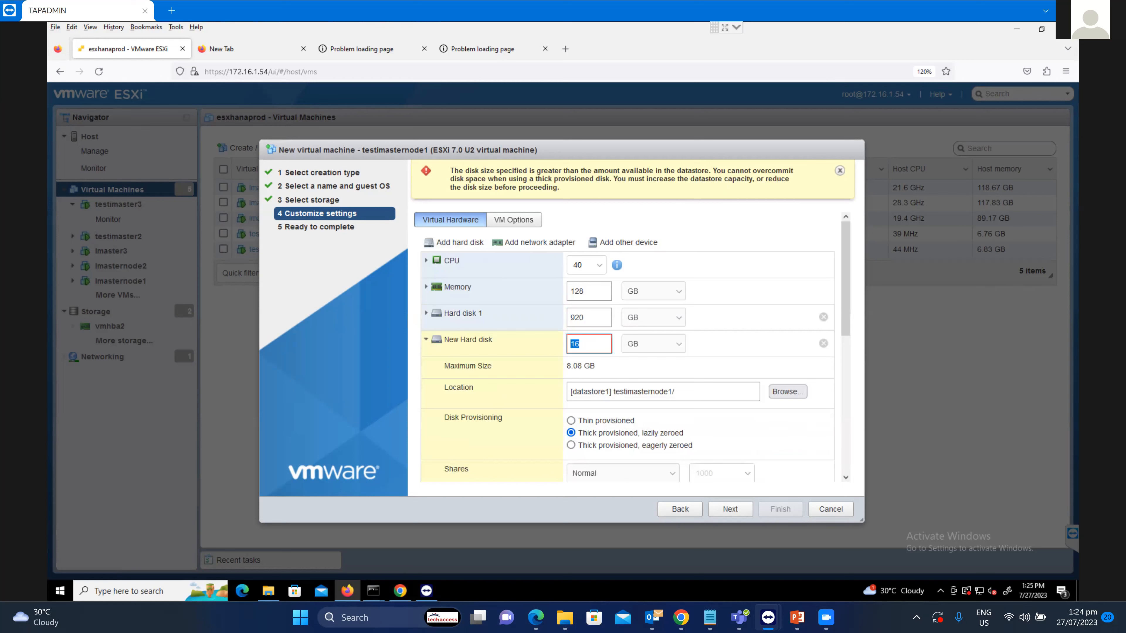
pyautogui.write('1200')
pyautogui.click(426, 340)
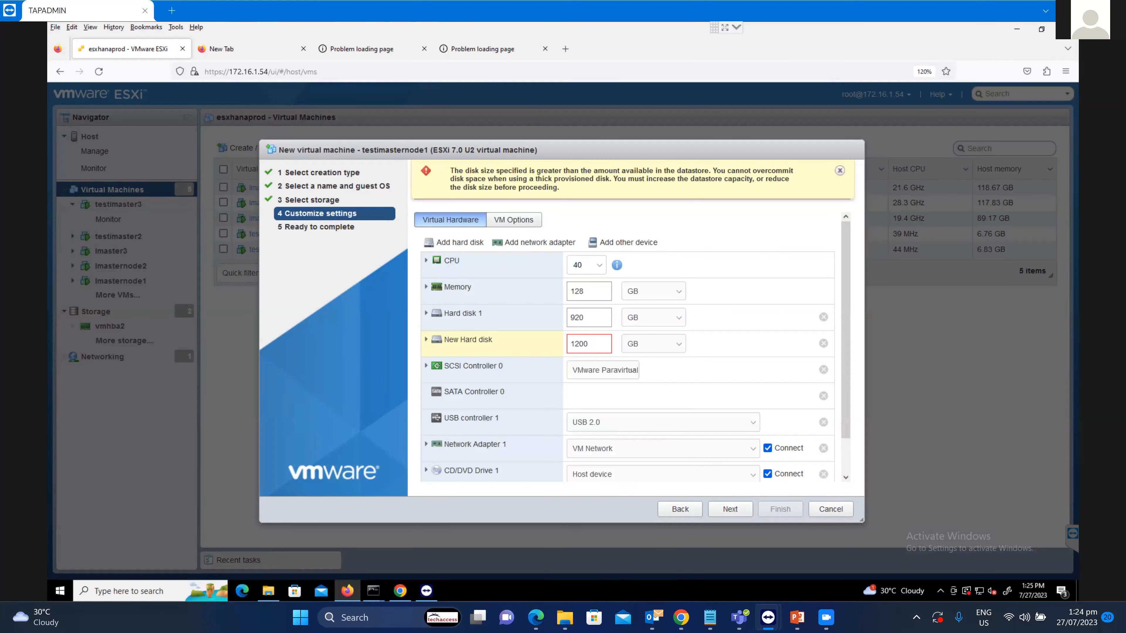
pyautogui.click(426, 340)
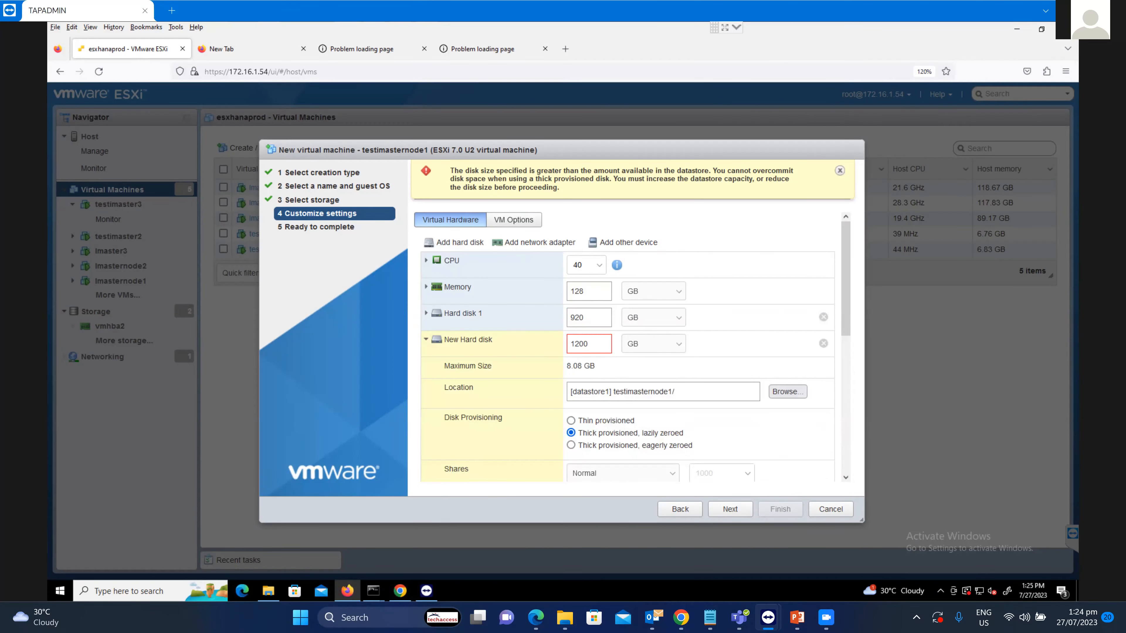
pyautogui.click(787, 392)
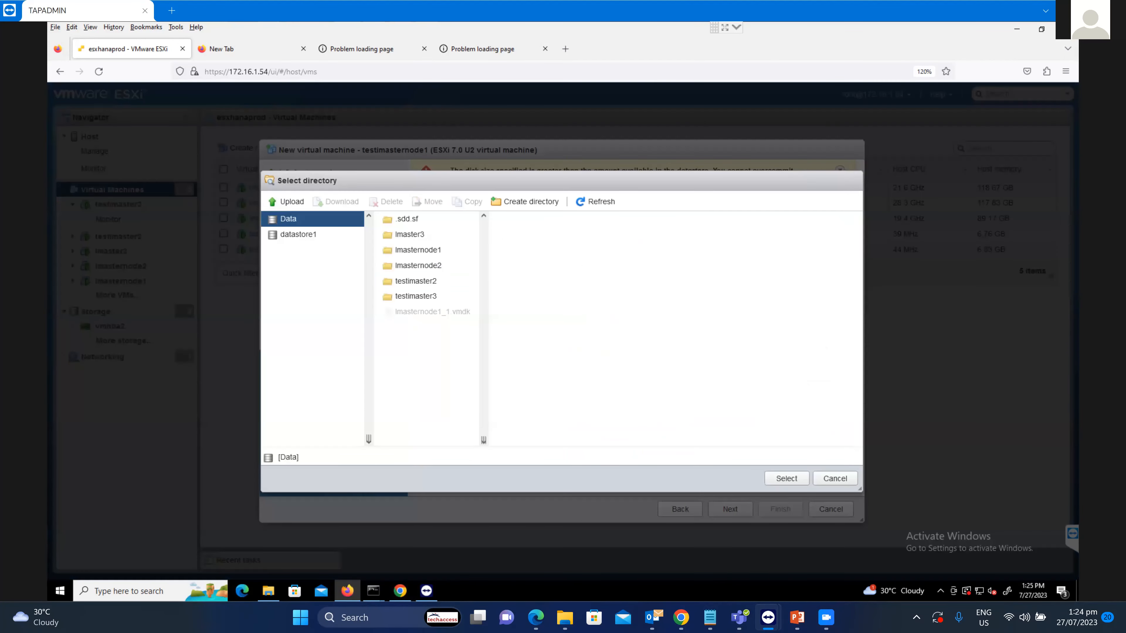
pyautogui.click(786, 478)
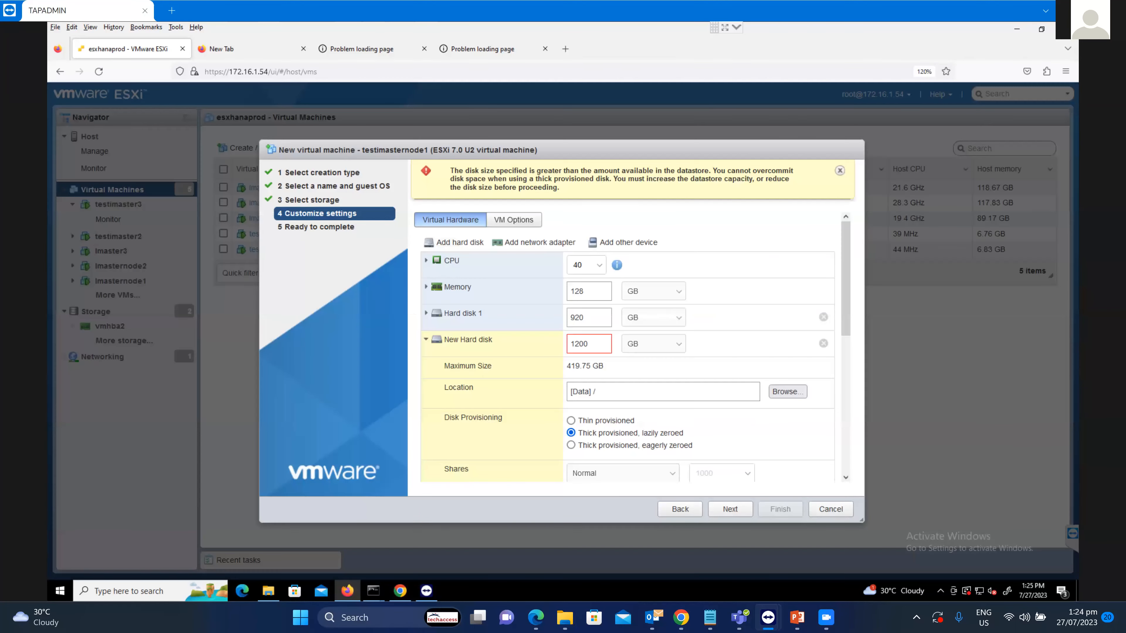
pyautogui.click(571, 421)
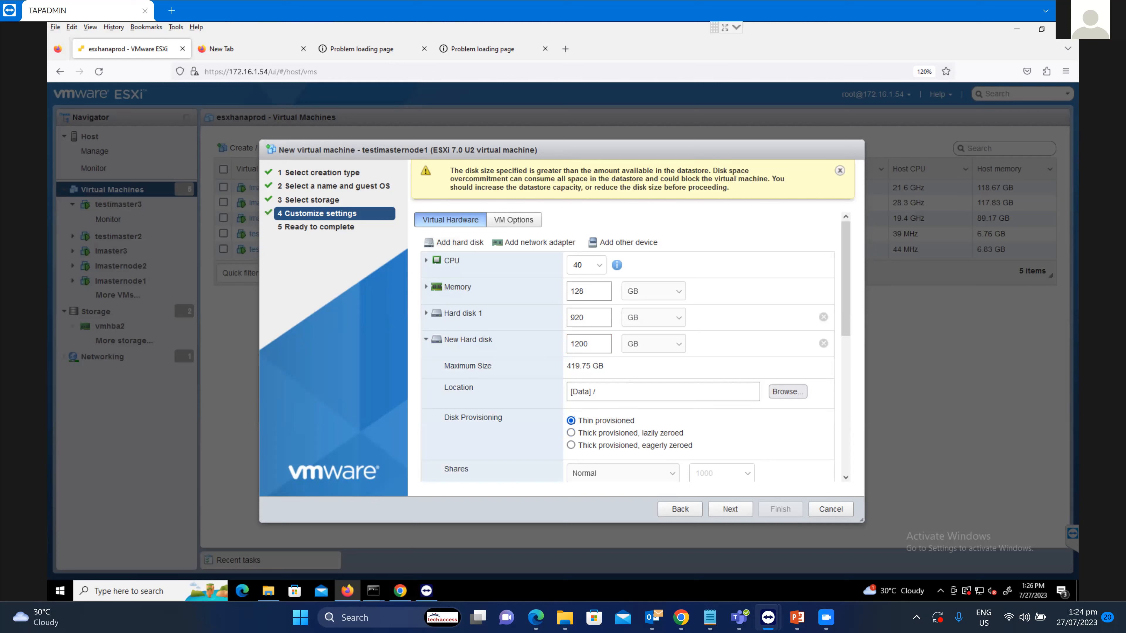
pyautogui.click(426, 340)
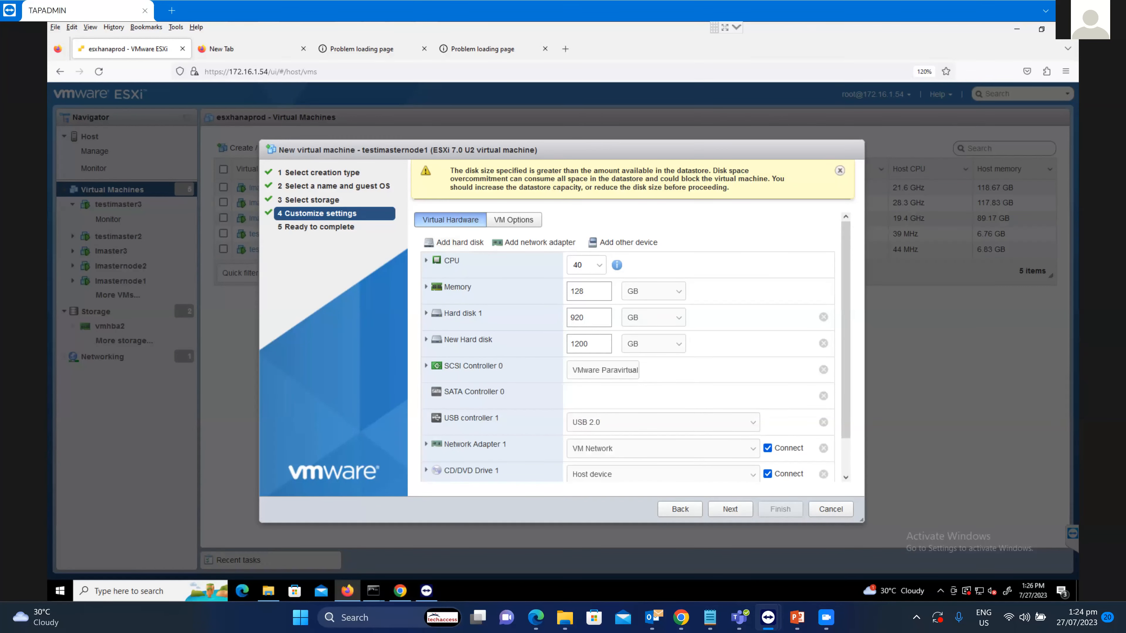
pyautogui.click(534, 242)
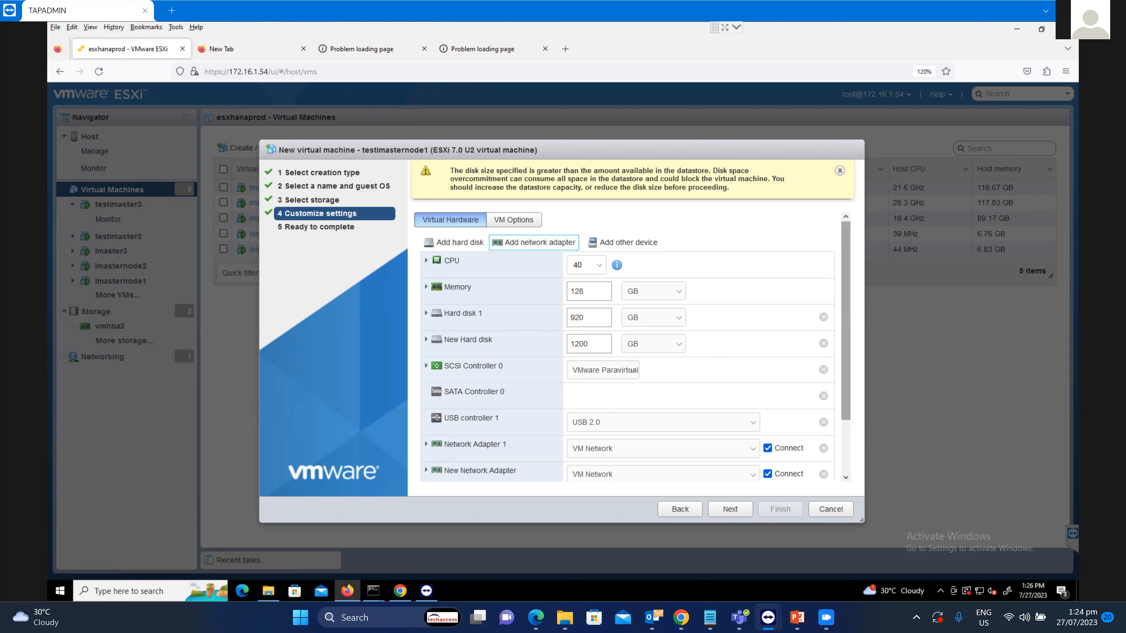
# Attach the iMasterNCEServerInstall ISO from datastore1 to CD/DVD Drive 1 and proceed to Ready to complete.
pyautogui.scroll(-3, 627, 346)
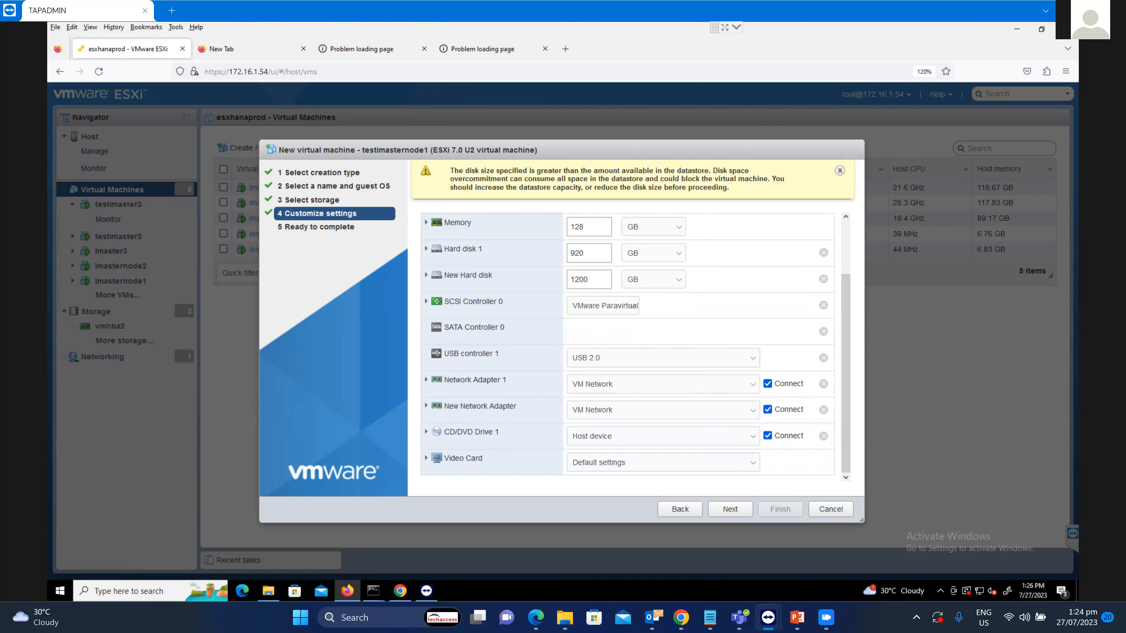
pyautogui.click(663, 436)
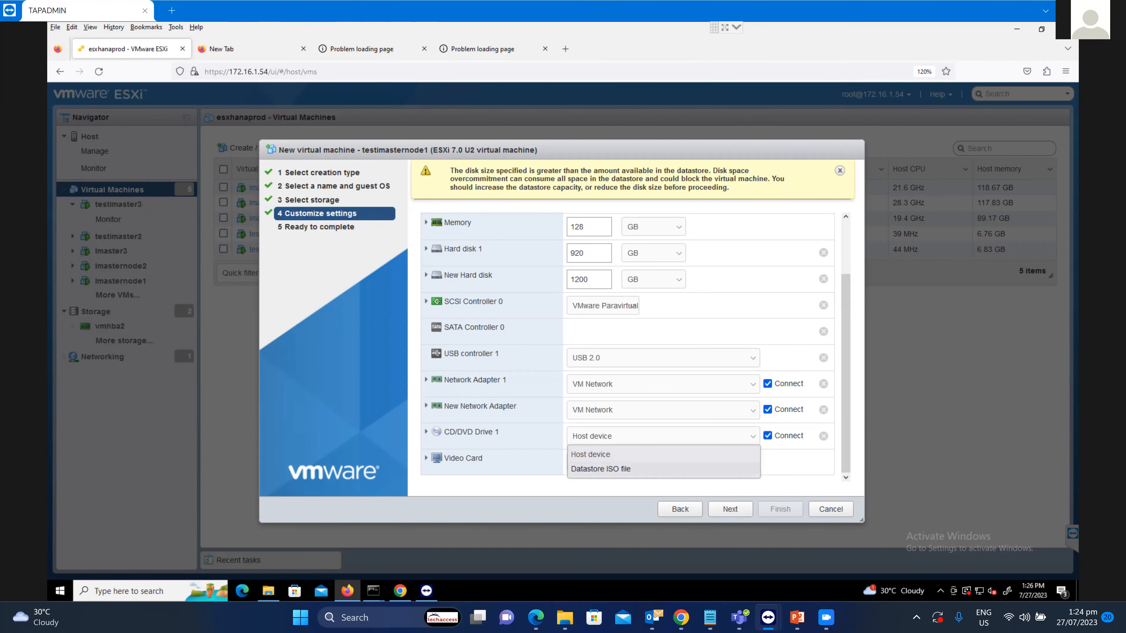
pyautogui.click(601, 469)
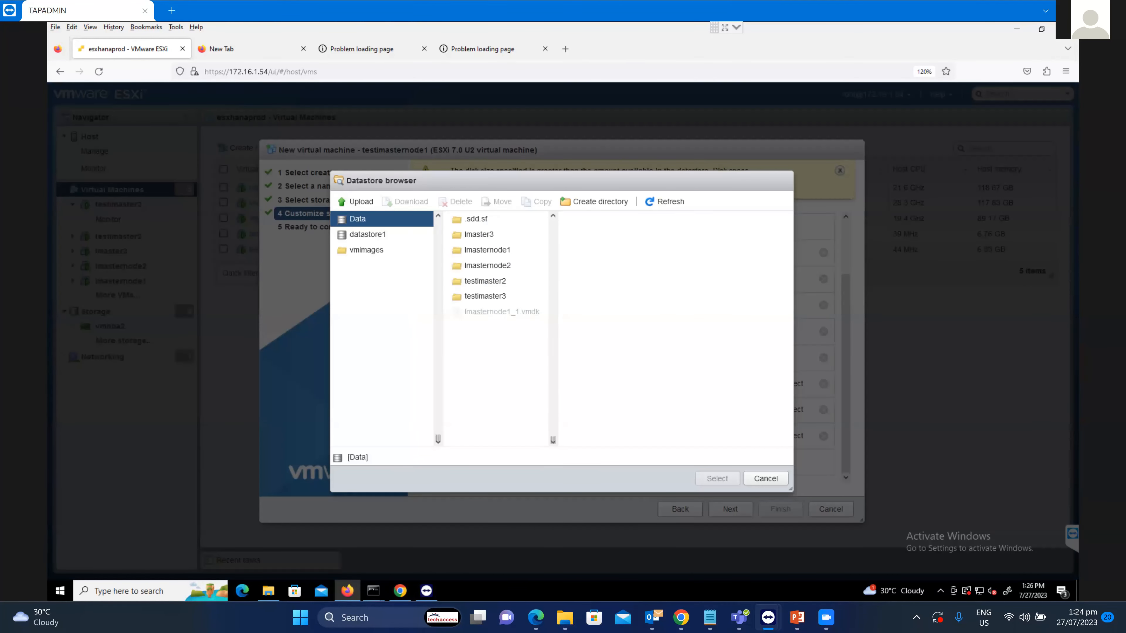
pyautogui.click(368, 235)
pyautogui.click(497, 313)
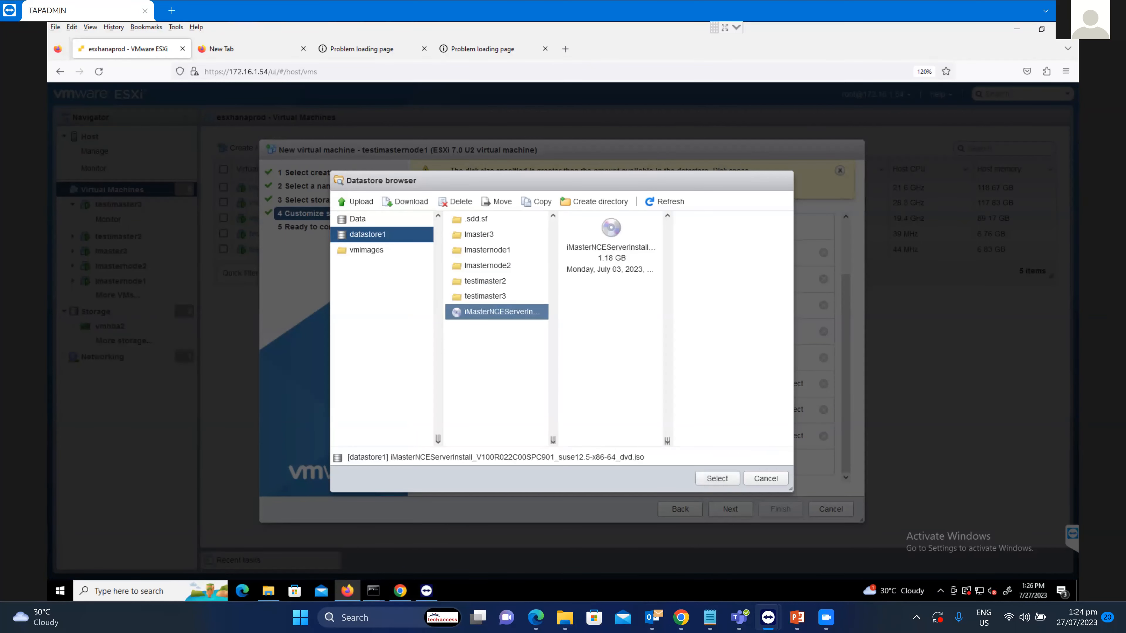
pyautogui.click(717, 478)
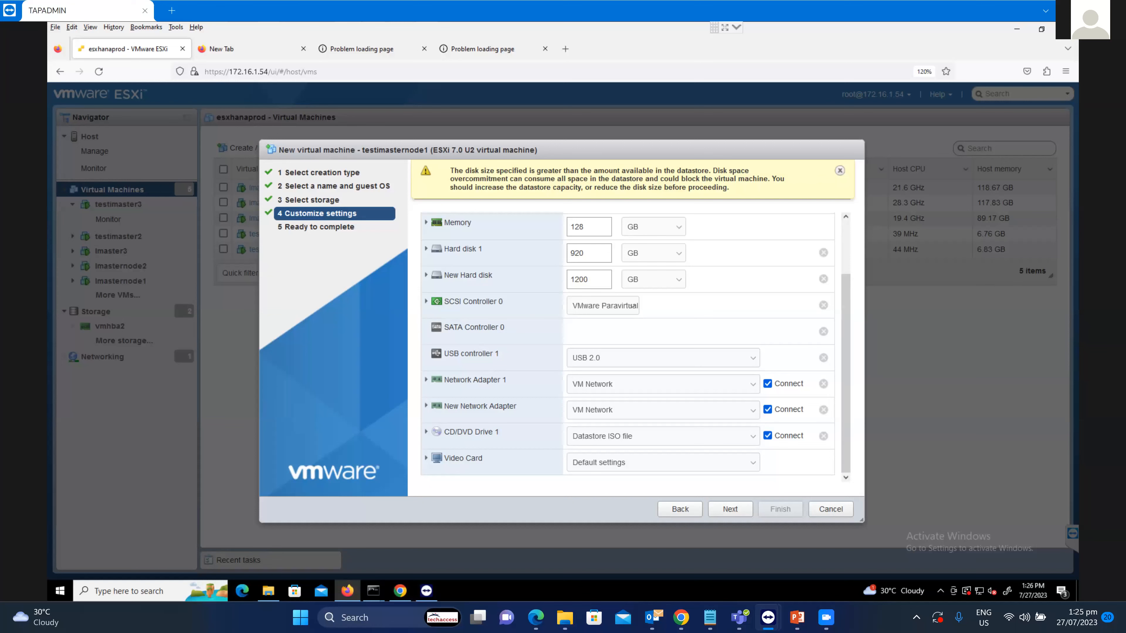
pyautogui.click(730, 509)
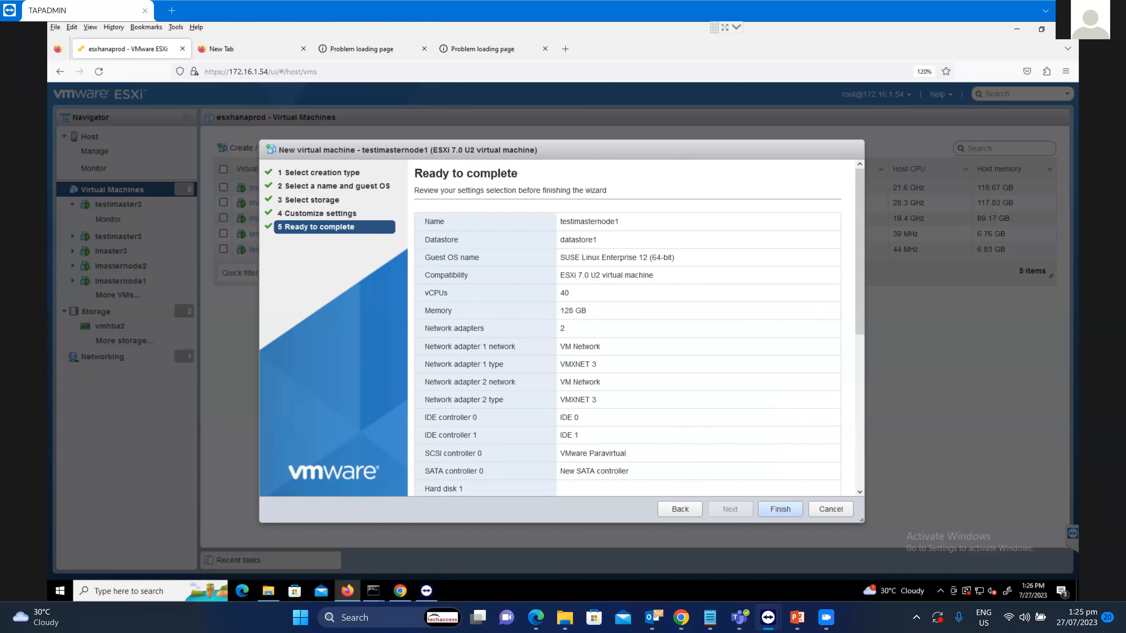
# Finish the wizard, then power on testimasternode1 and open its console.
pyautogui.click(780, 509)
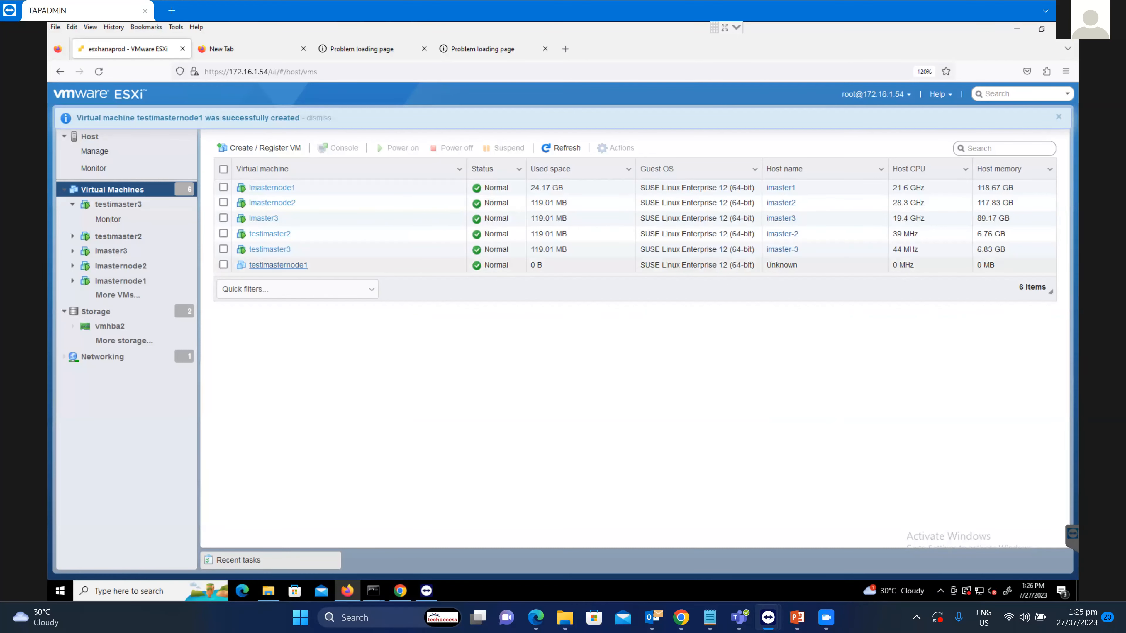
pyautogui.click(278, 266)
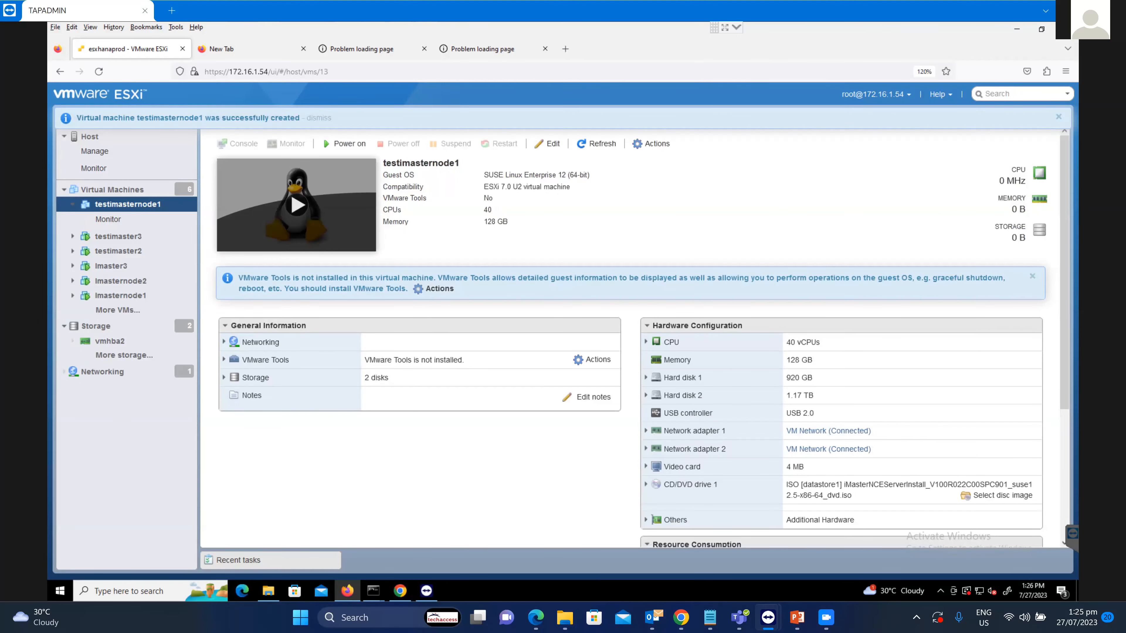
pyautogui.click(296, 205)
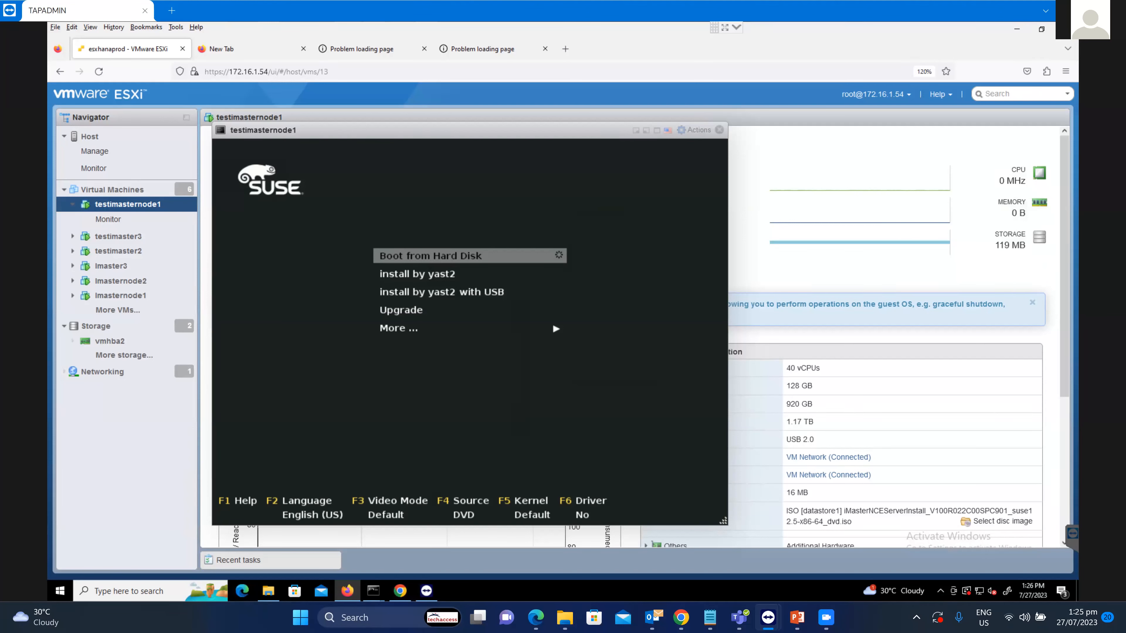
# Boot the 'install by yast2' entry from the SUSE boot menu.
pyautogui.press('Down')
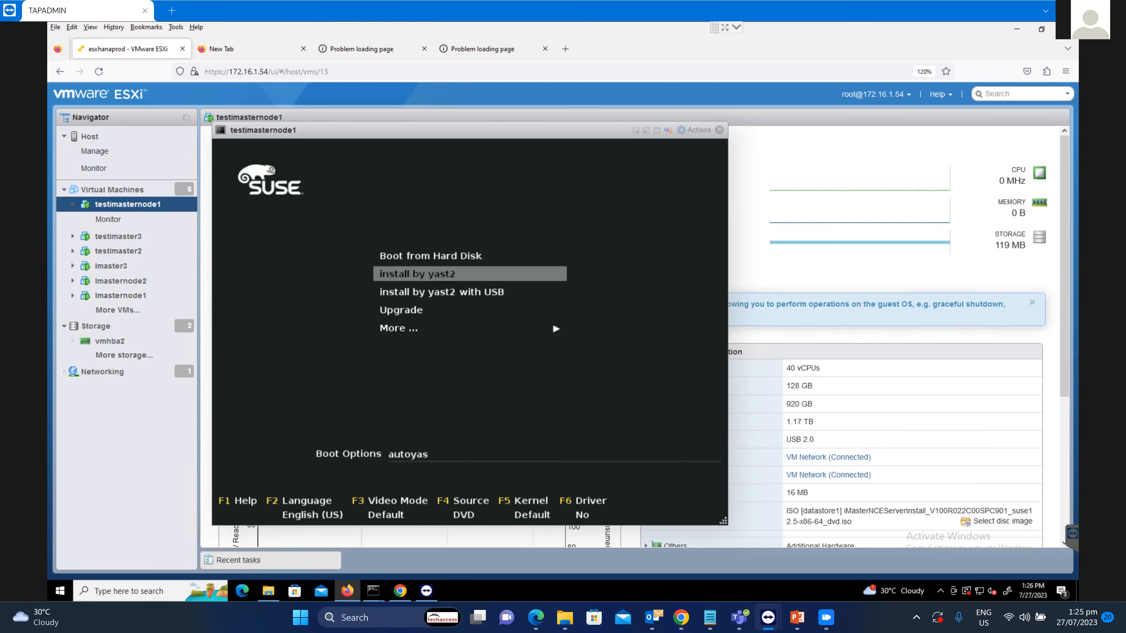
pyautogui.press('Return')
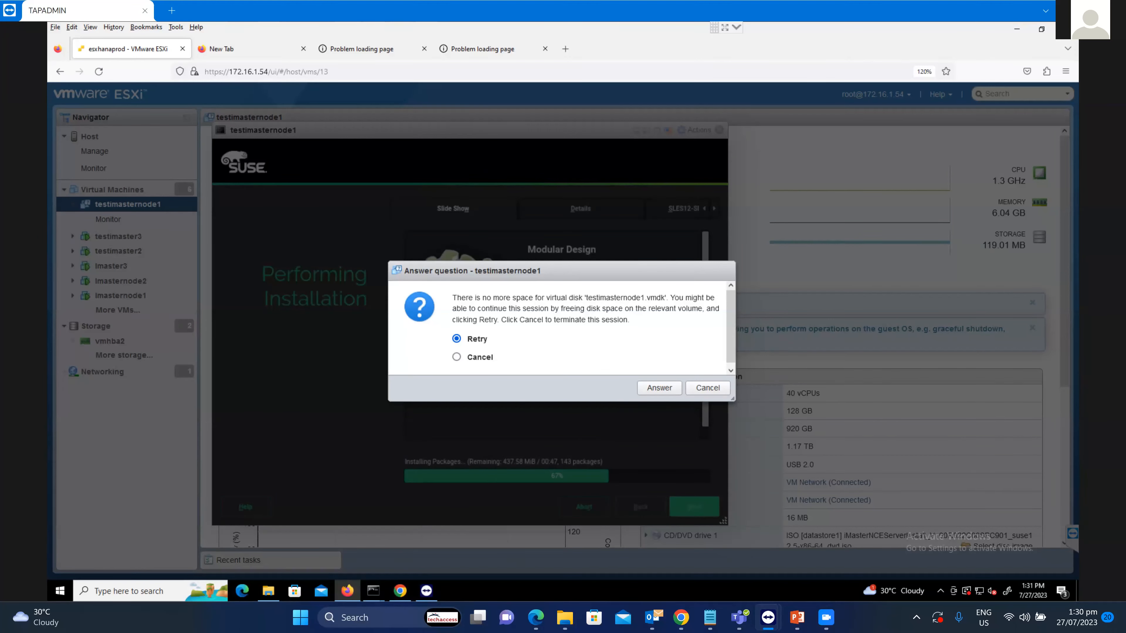
# Retry the out-of-space question three times, cancel it, then open Imasternode1's summary.
pyautogui.click(660, 387)
pyautogui.click(660, 388)
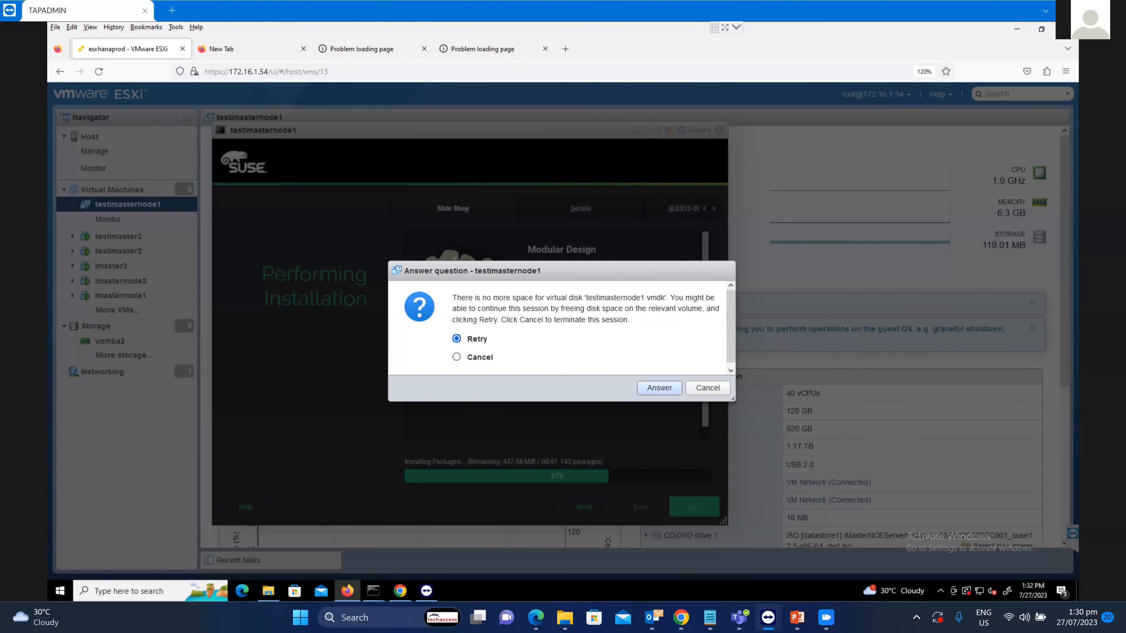
pyautogui.click(659, 388)
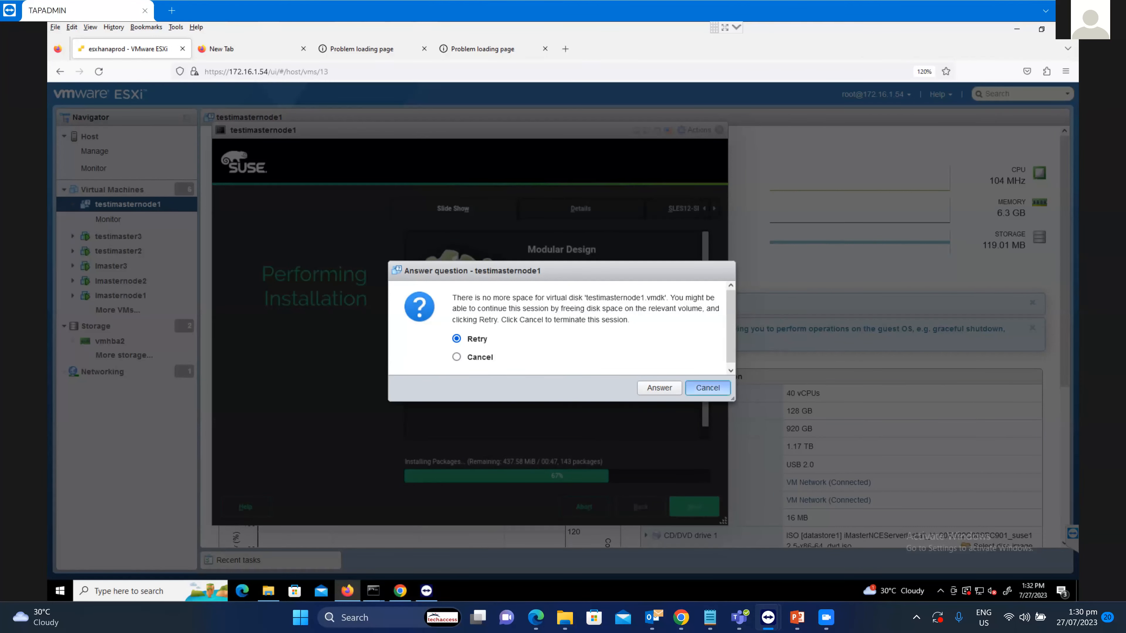
pyautogui.click(708, 388)
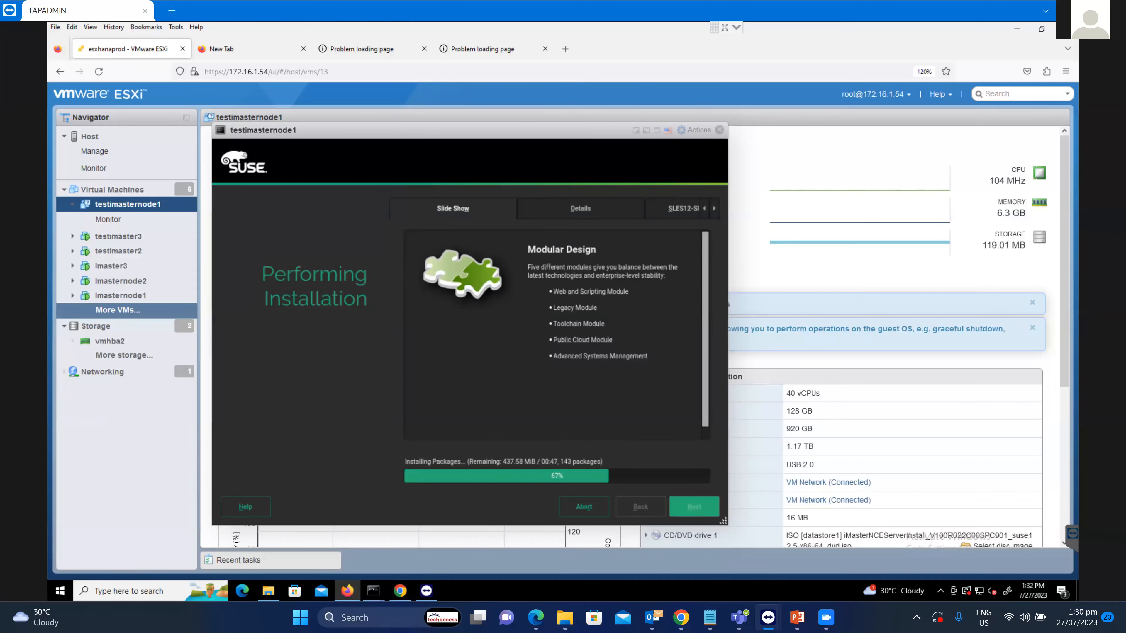
pyautogui.click(120, 296)
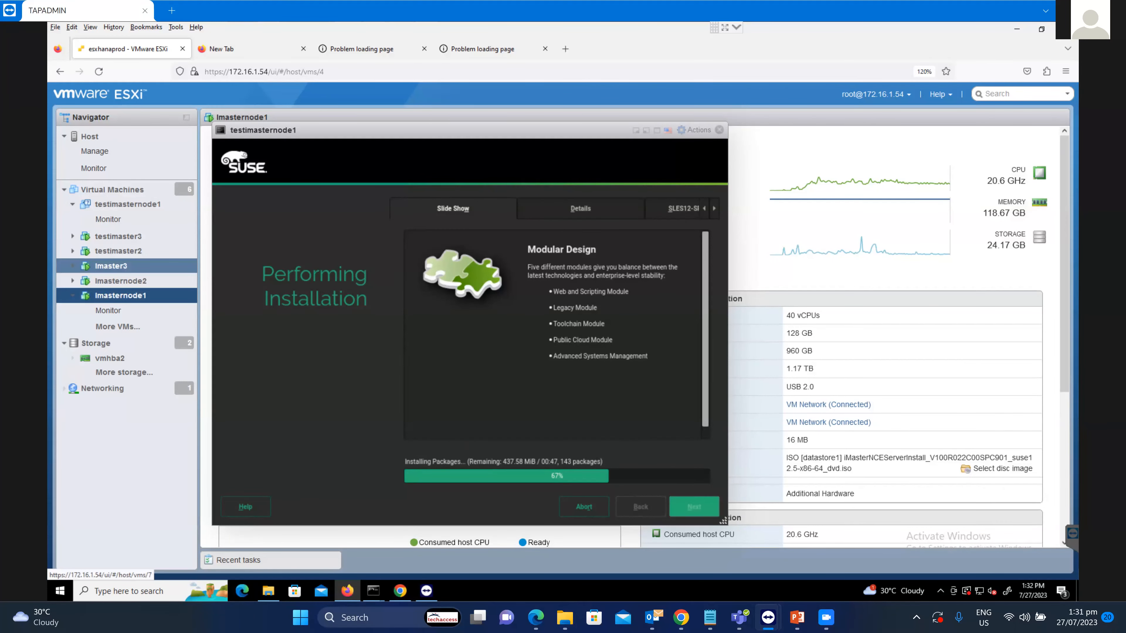
# Close the testimasternode1 console and power off the Imaster3 virtual machine.
pyautogui.click(111, 266)
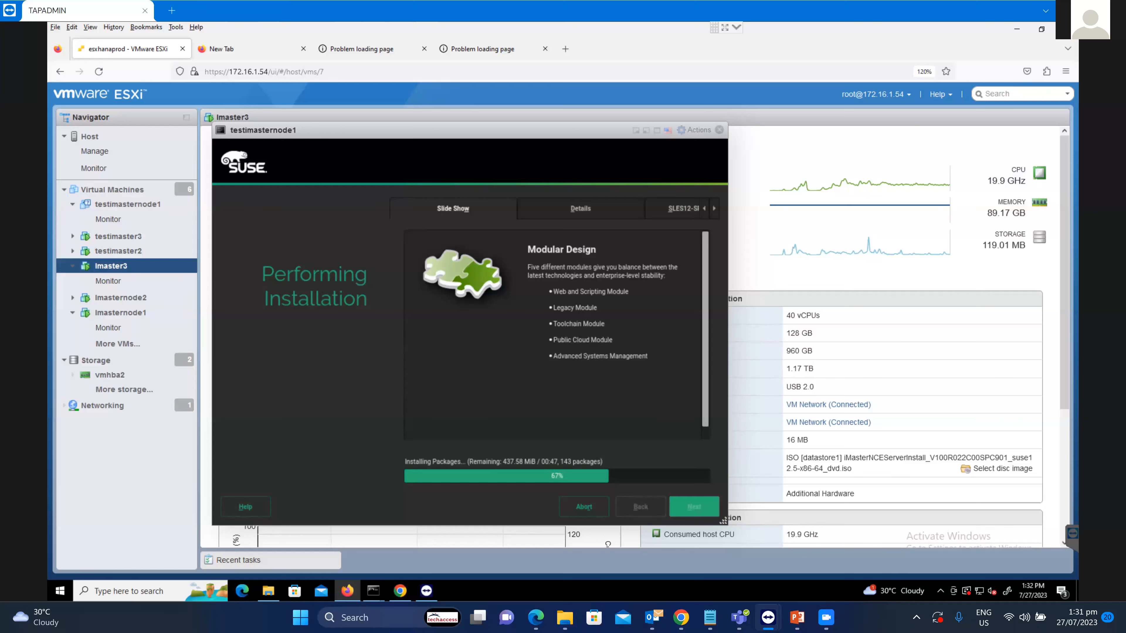
pyautogui.click(719, 130)
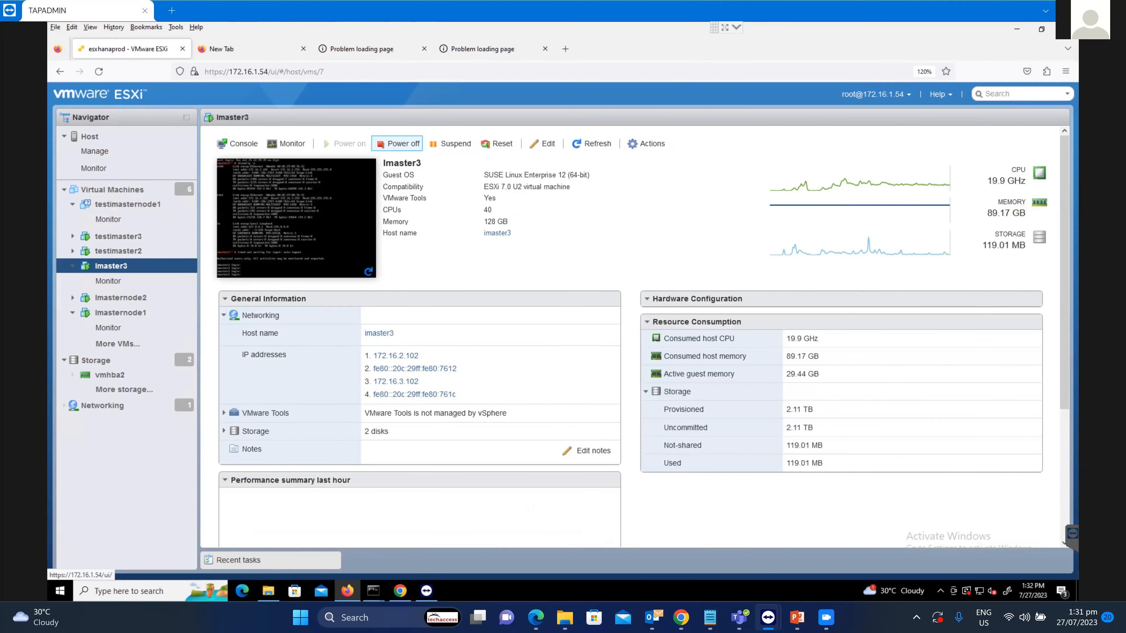
pyautogui.click(397, 144)
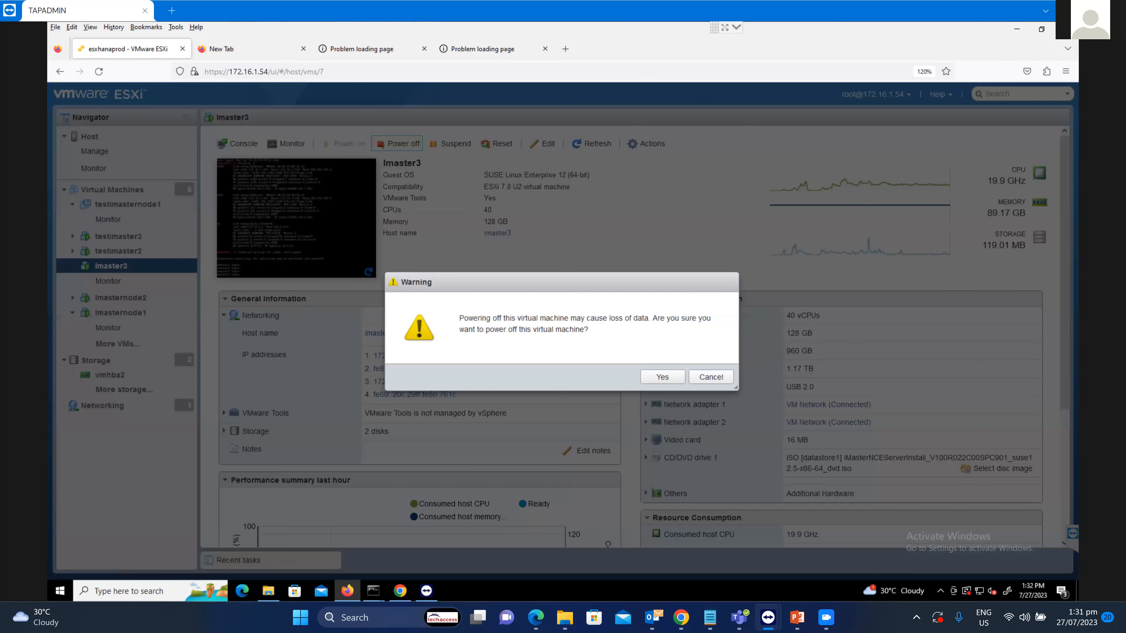
pyautogui.click(662, 377)
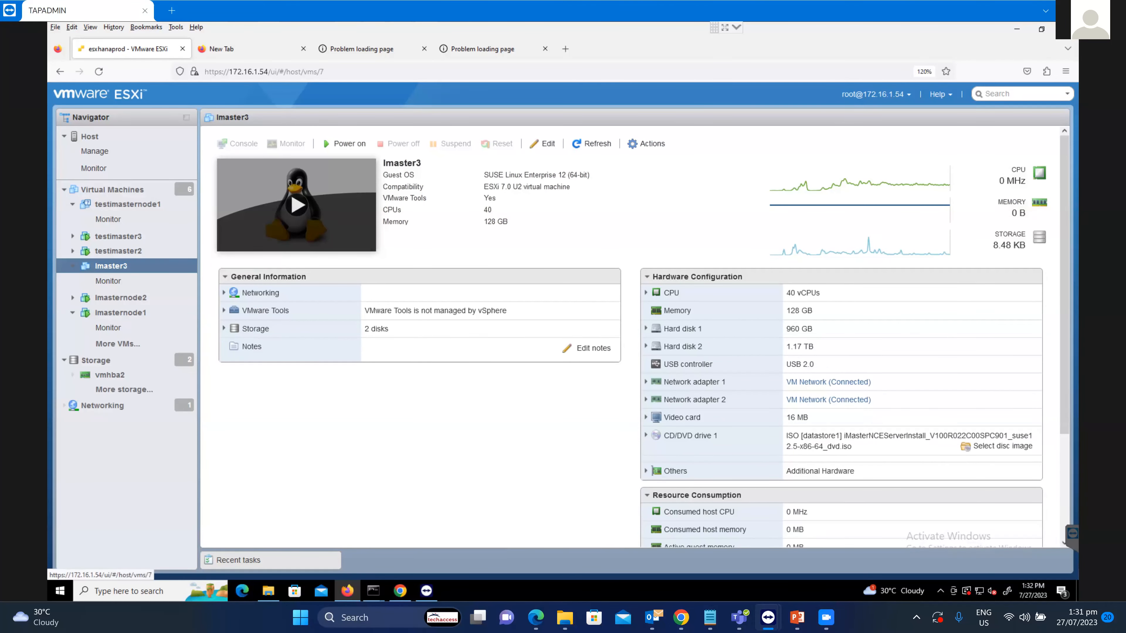
# Delete Imaster3 from the host and return to the testimasternode1 summary.
pyautogui.rightClick(125, 266)
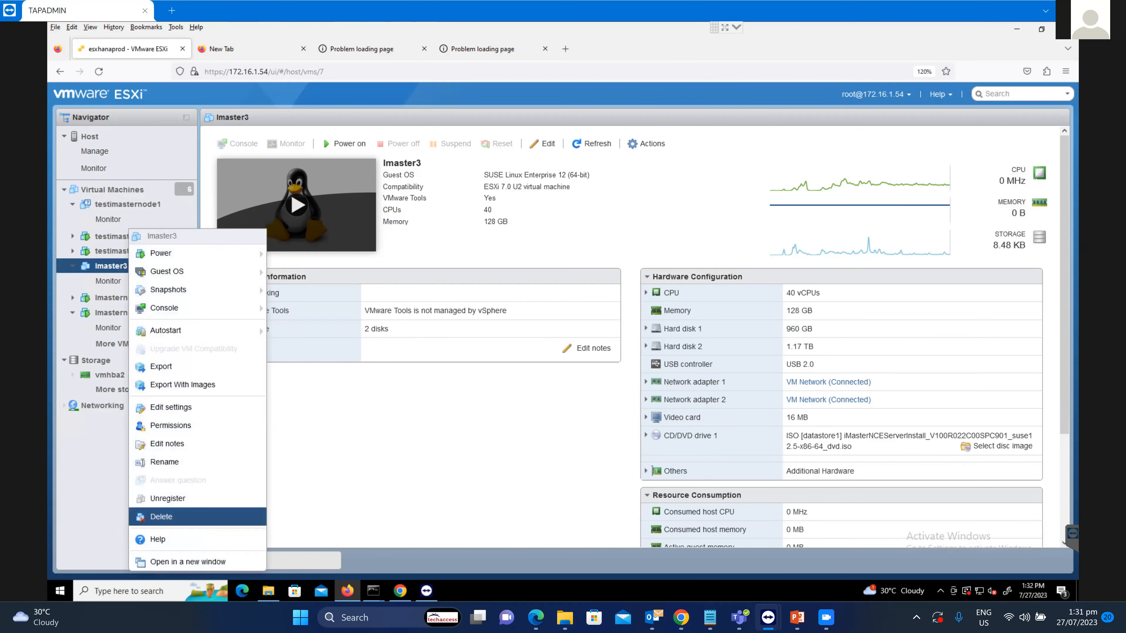
pyautogui.click(161, 517)
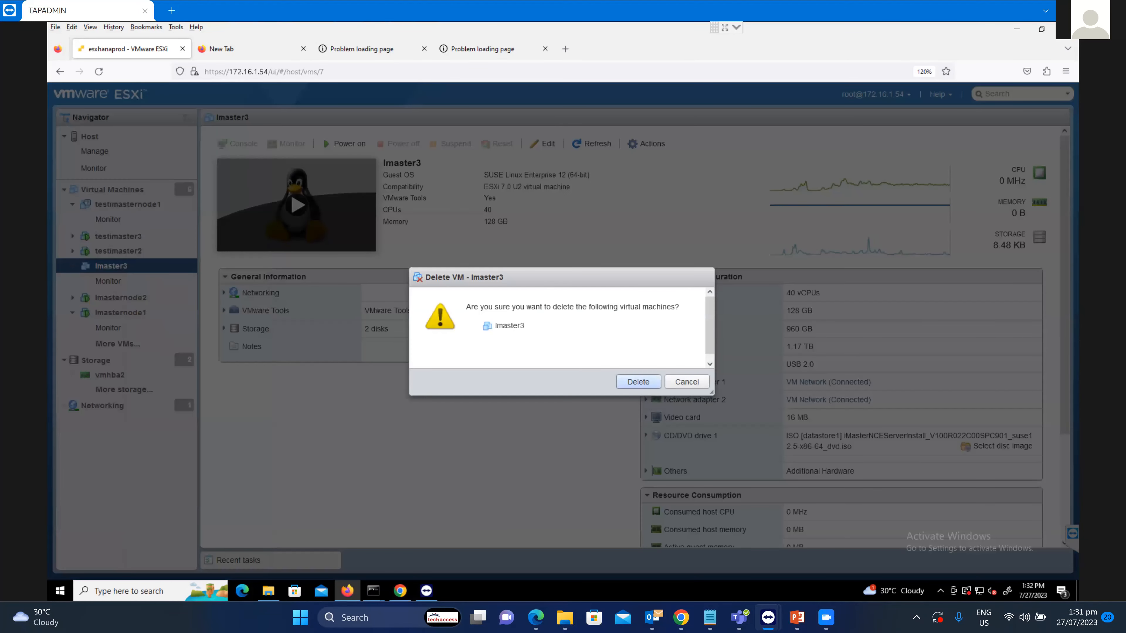
pyautogui.click(638, 381)
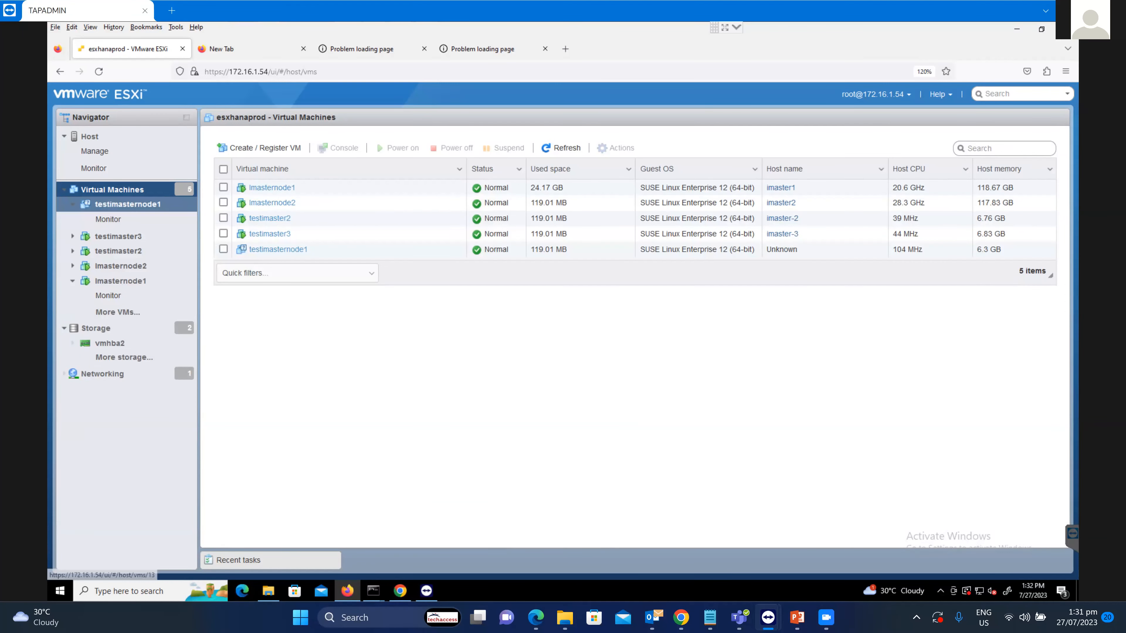
pyautogui.click(127, 204)
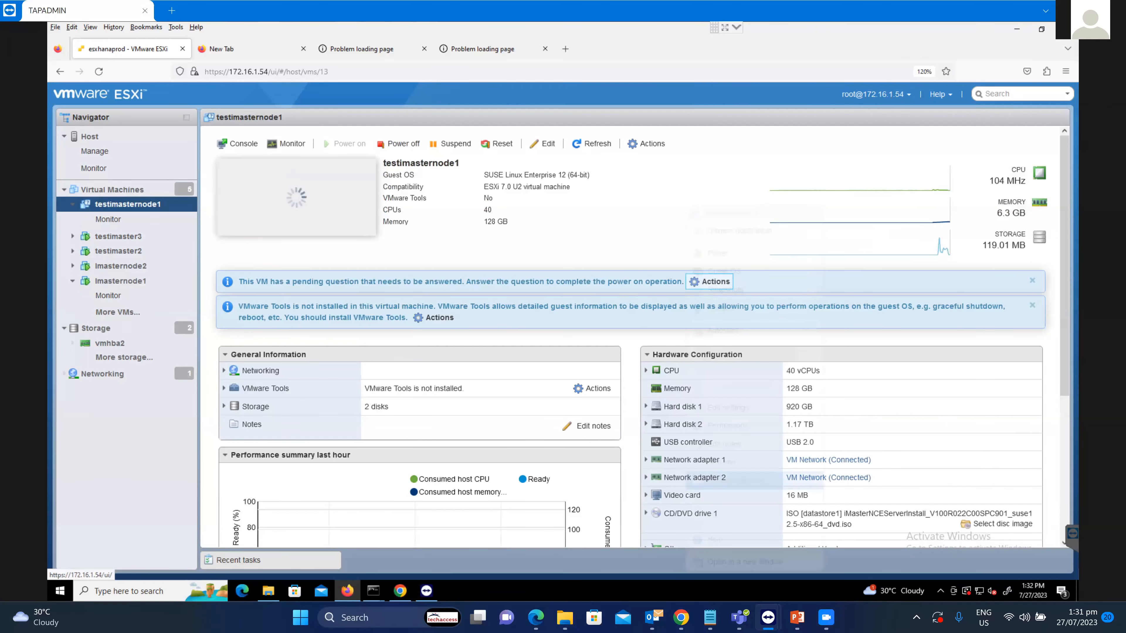
# Answer testimasternode1's pending disk-space question with Retry, then open its console preview.
pyautogui.click(710, 282)
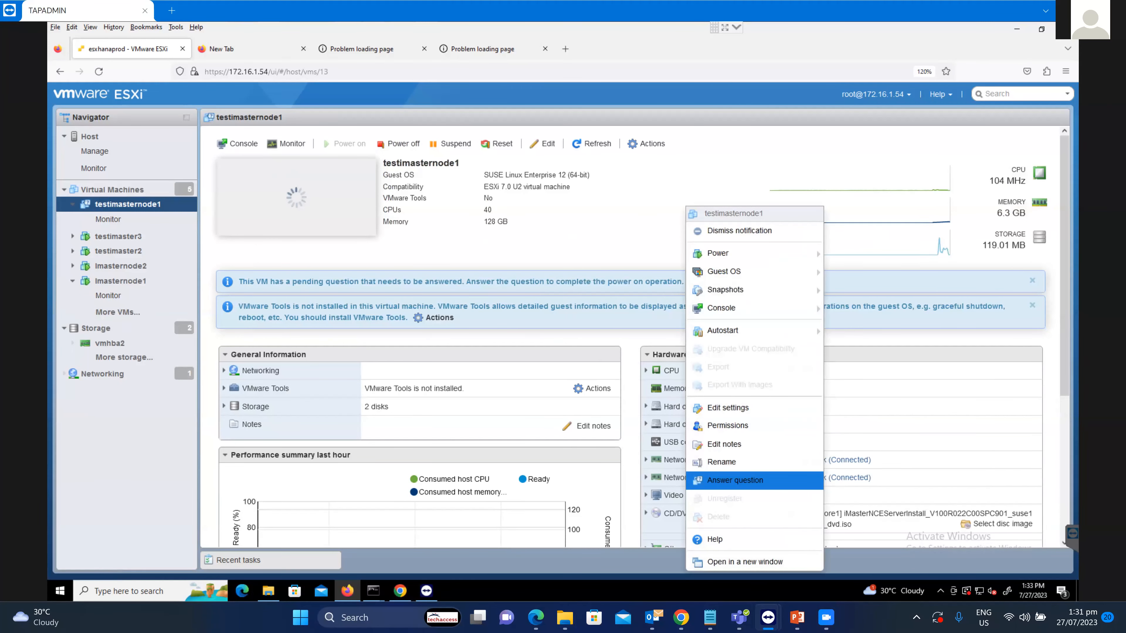
pyautogui.click(736, 481)
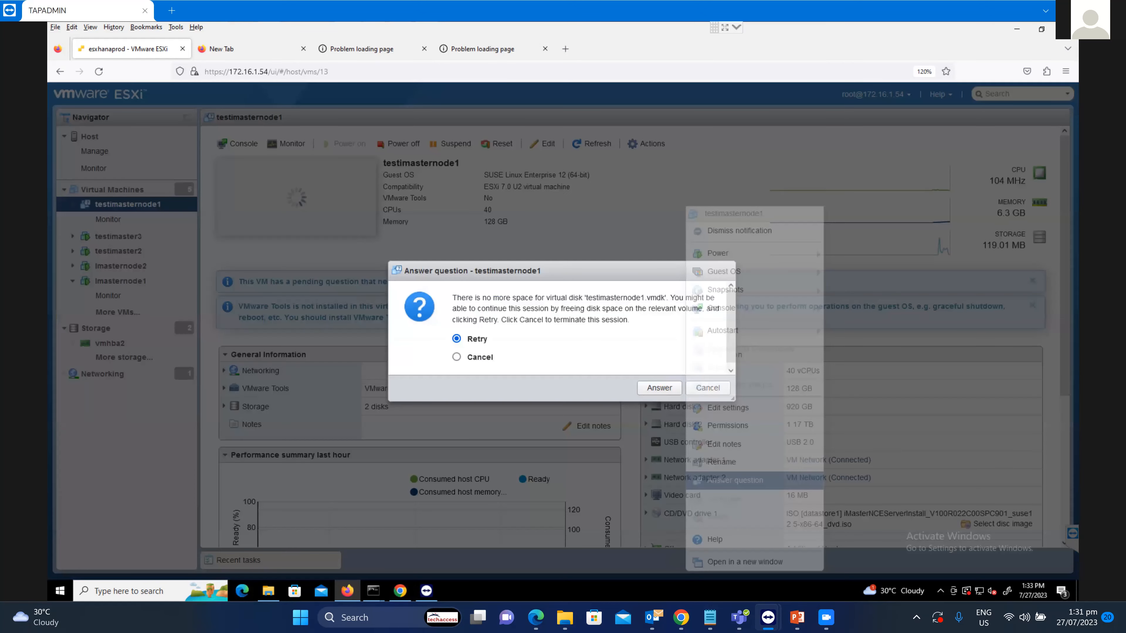
pyautogui.click(660, 388)
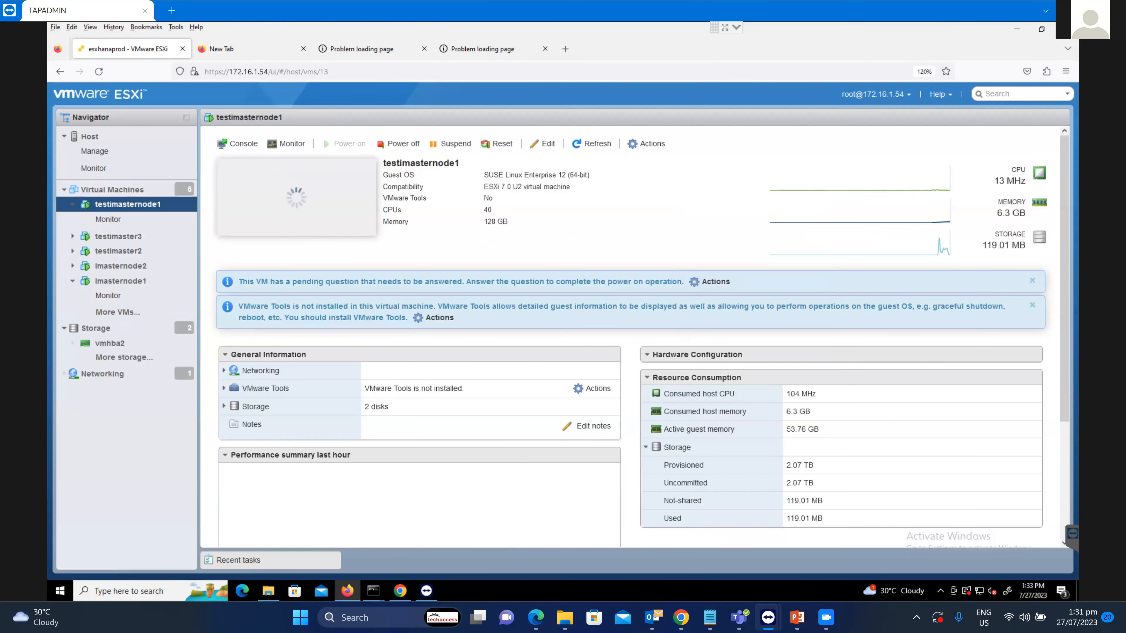
pyautogui.click(296, 218)
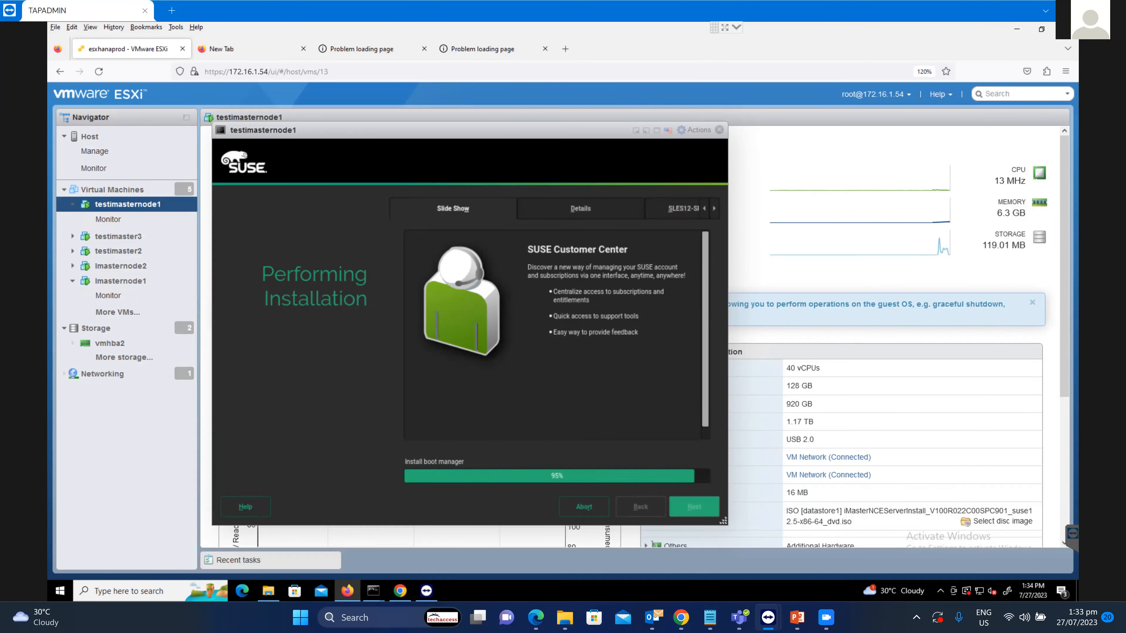
# Once the SUSE install reaches 95%, switch to the Huawei support site in Chrome.
pyautogui.click(680, 617)
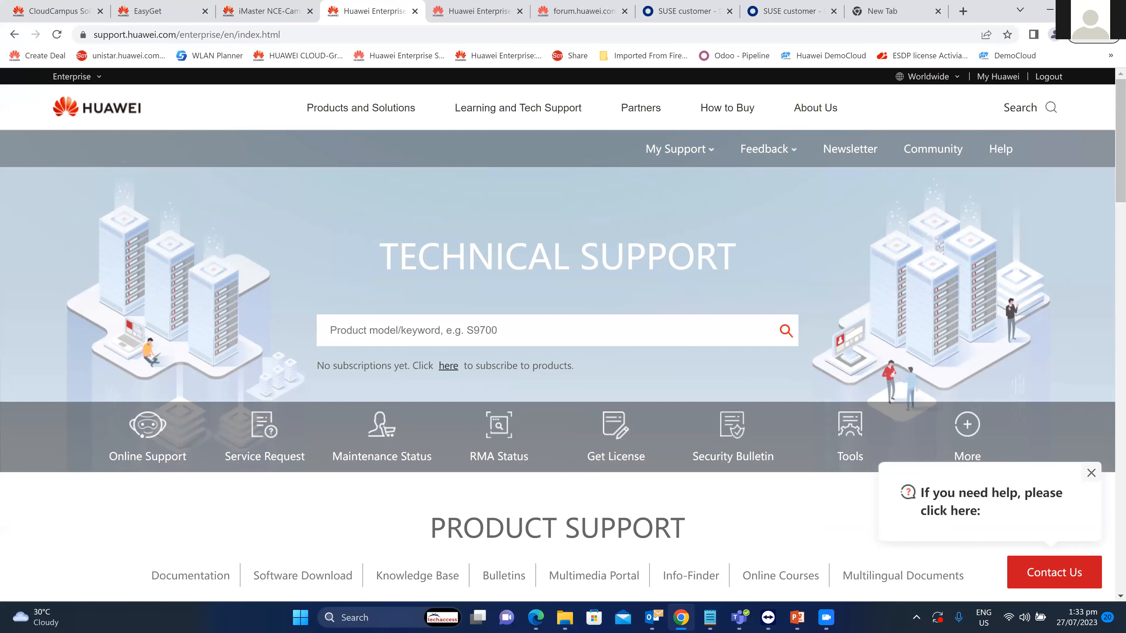
# Go from Product Support through Network Management Control & Analysis to iMaster NCE-Campus.
pyautogui.scroll(-4, 563, 333)
pyautogui.scroll(-4, 563, 333)
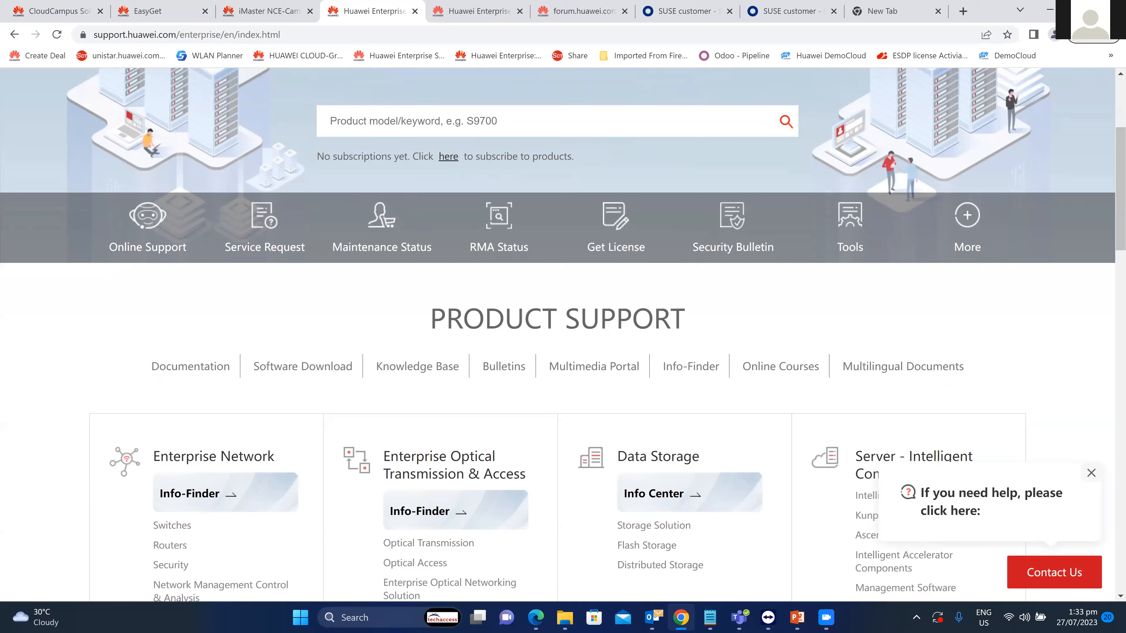
pyautogui.scroll(8, 563, 333)
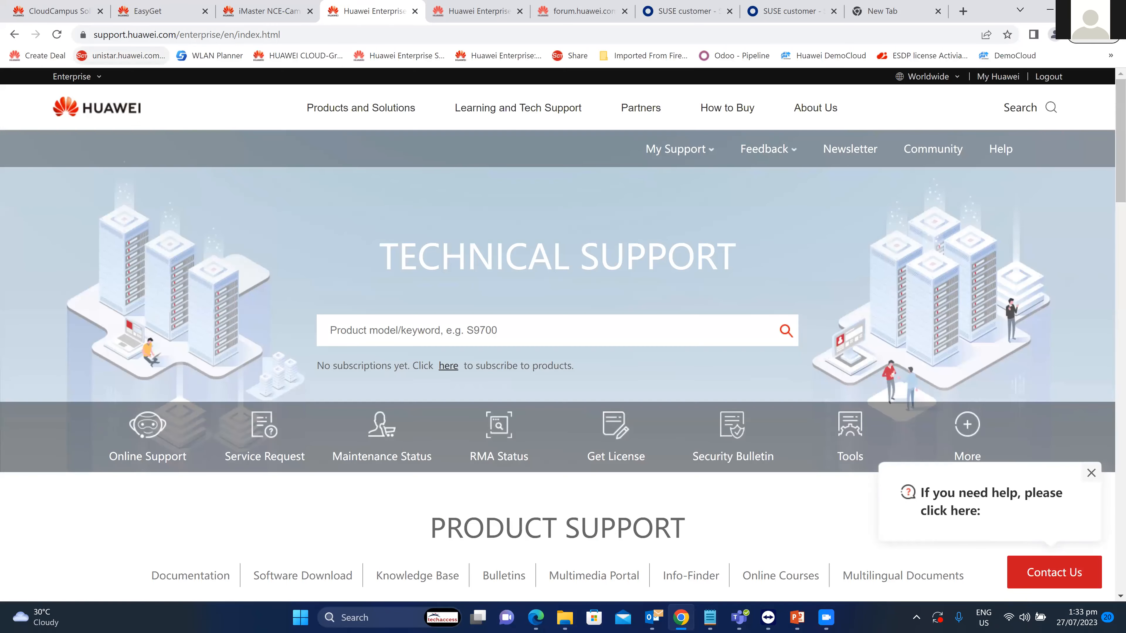
pyautogui.scroll(-8, 220, 404)
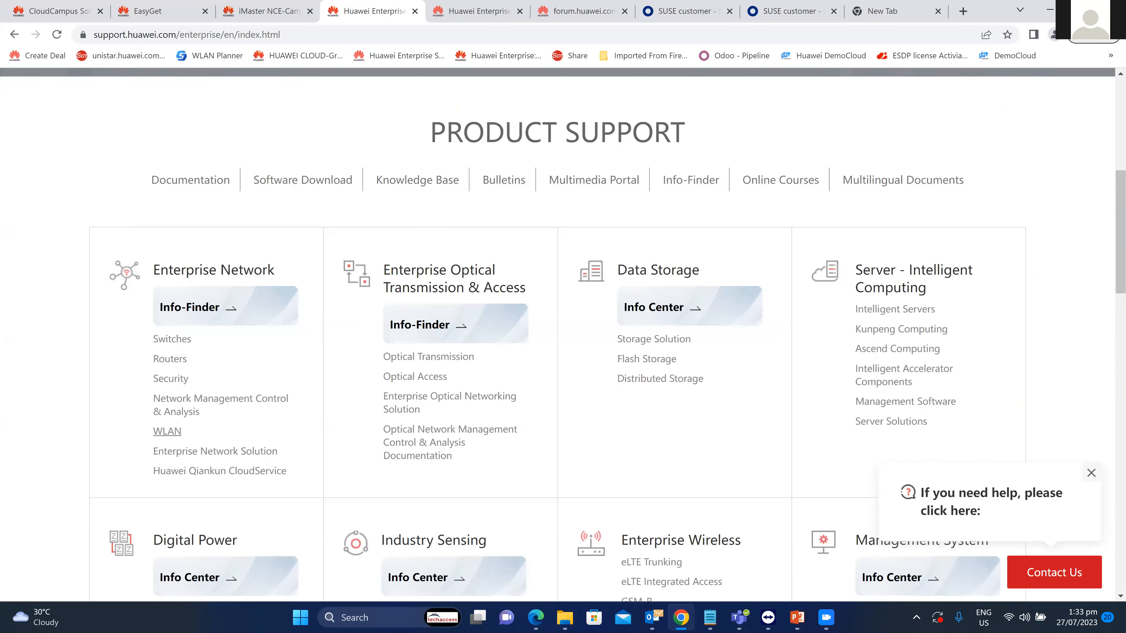
pyautogui.click(220, 404)
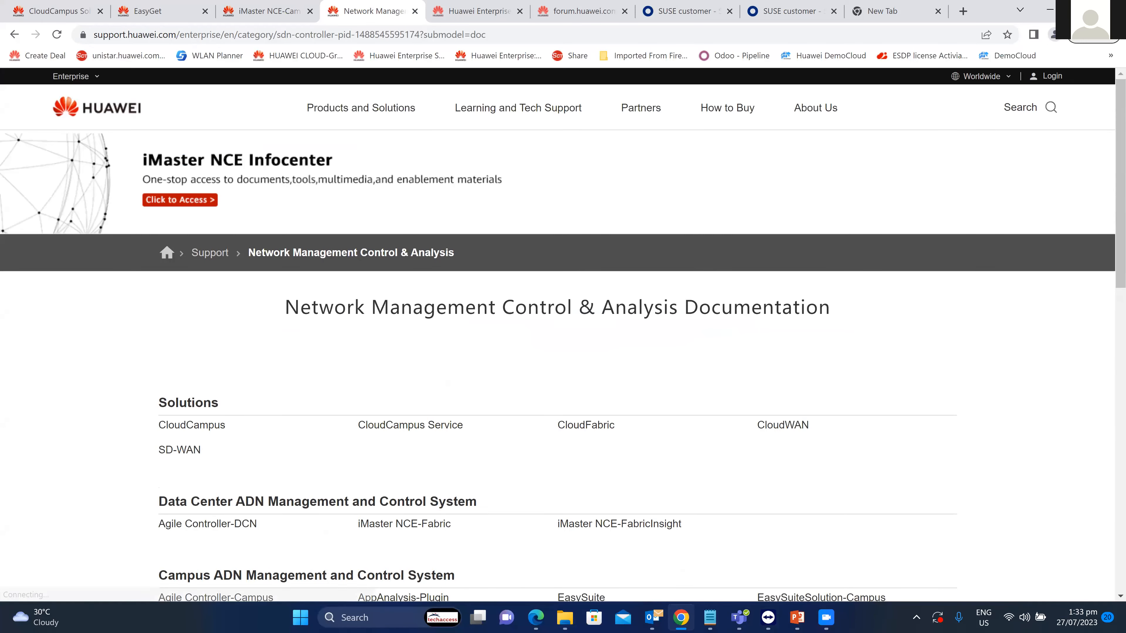
pyautogui.scroll(-6, 563, 333)
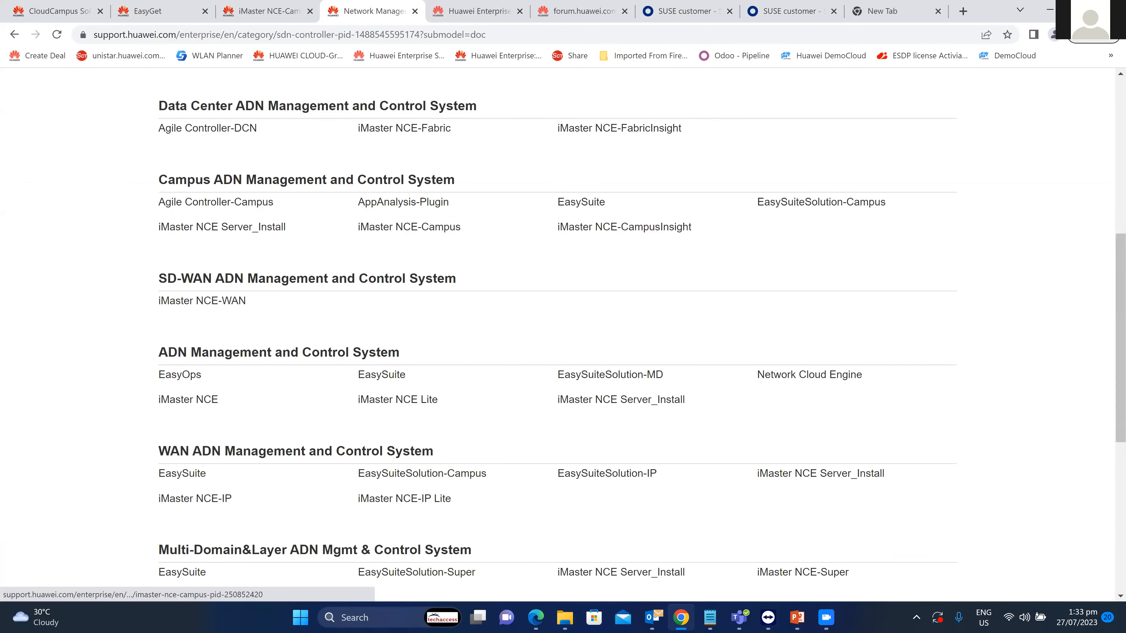
pyautogui.click(439, 229)
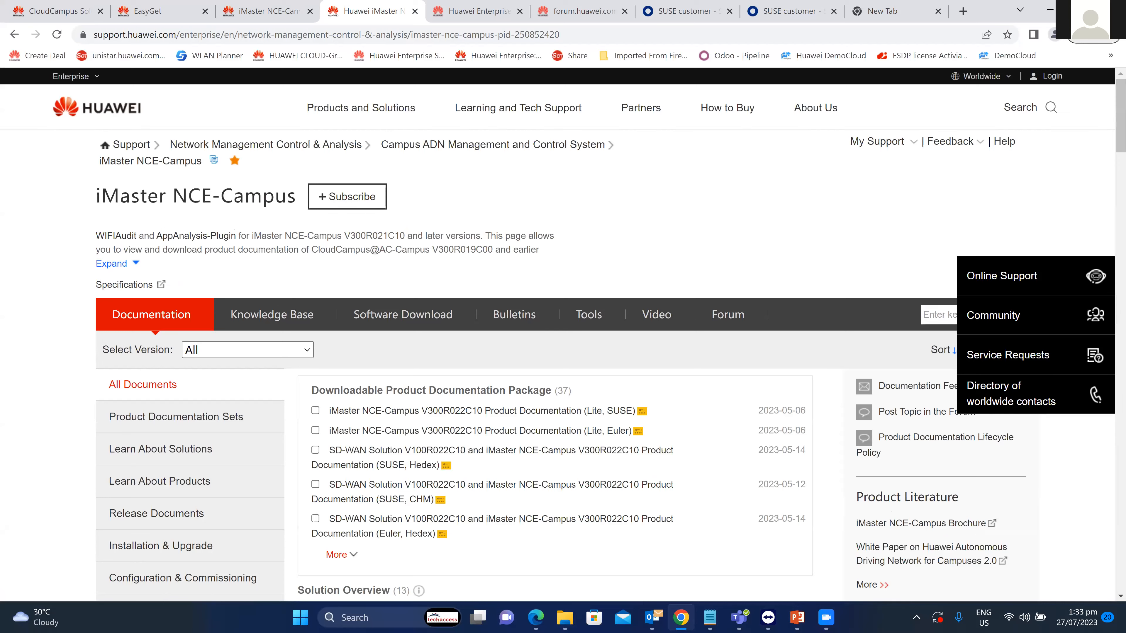
# Look over the documentation version list without changing it.
pyautogui.scroll(-4, 183, 380)
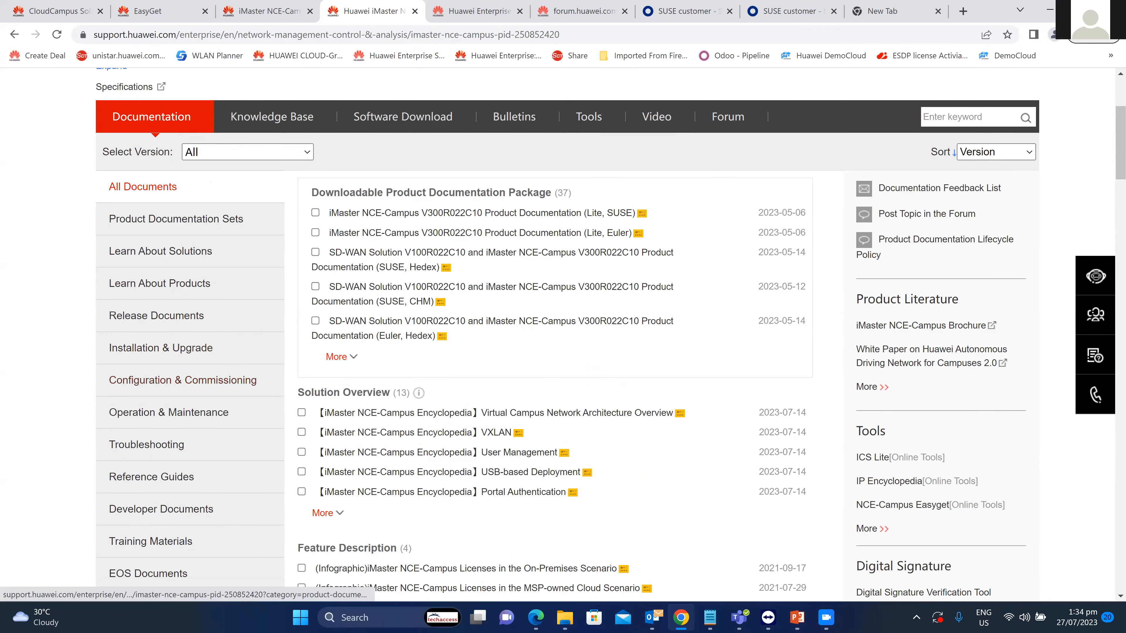
pyautogui.click(243, 152)
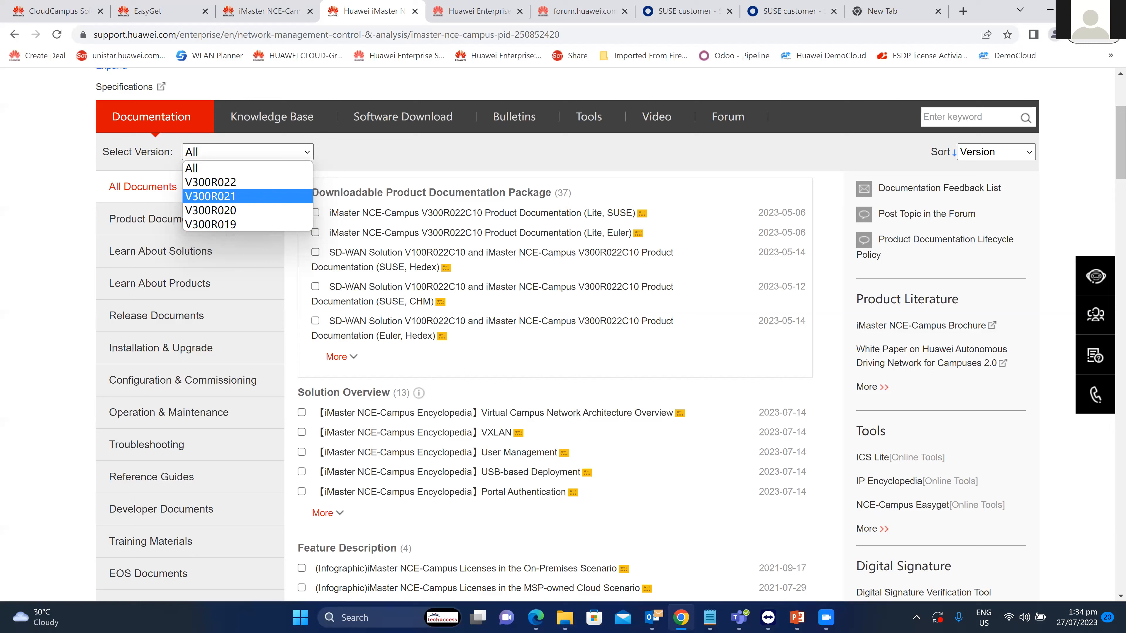
pyautogui.press('Escape')
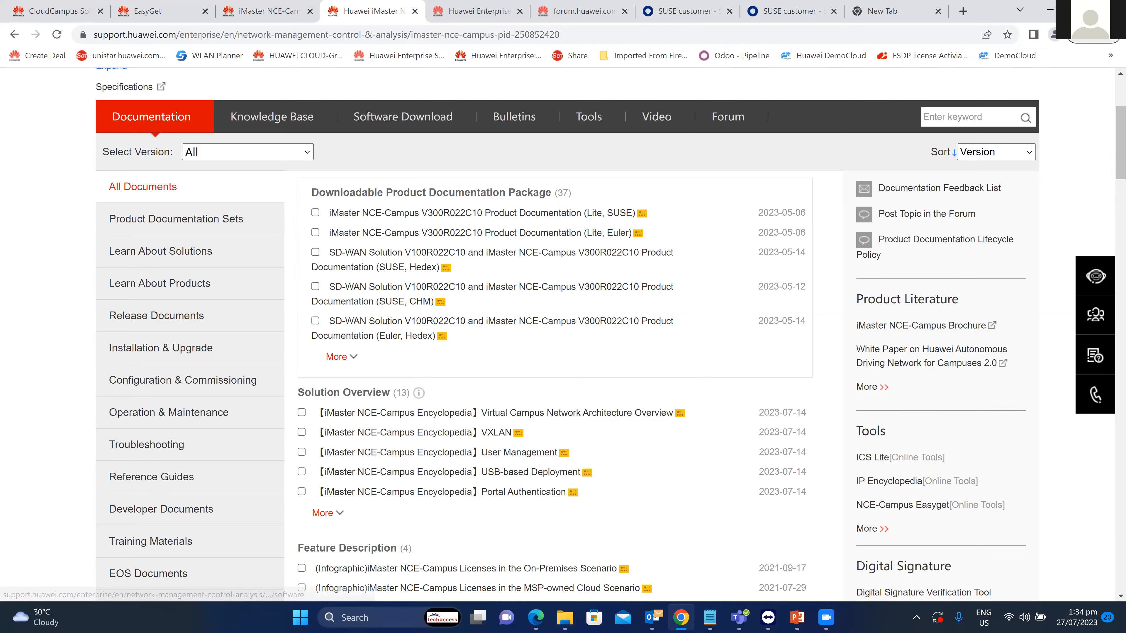
# List V300R021C00 patches under Software Download, then bring up the Login page.
pyautogui.click(403, 116)
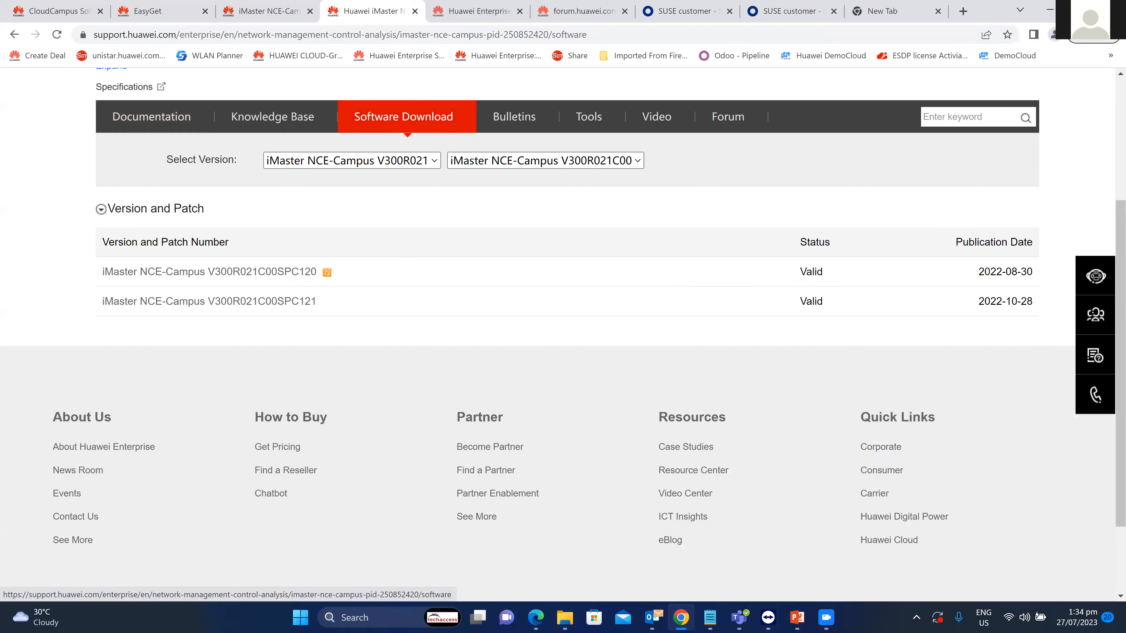
pyautogui.click(352, 160)
pyautogui.click(348, 189)
pyautogui.click(352, 160)
pyautogui.click(347, 190)
pyautogui.click(545, 160)
pyautogui.click(542, 190)
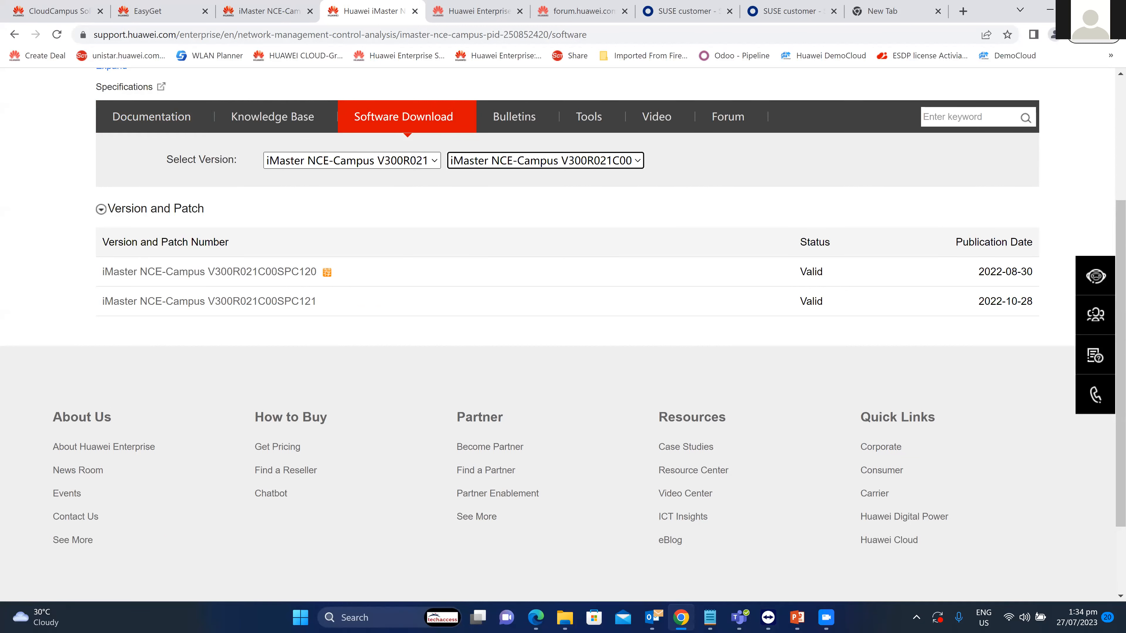
pyautogui.scroll(3, 563, 333)
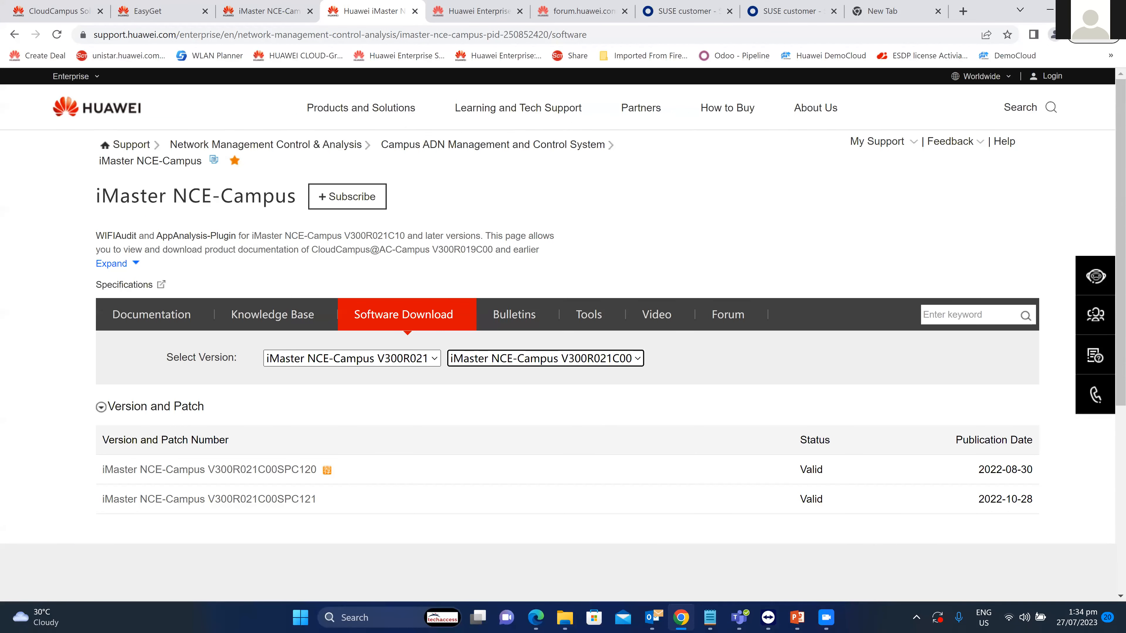
pyautogui.click(1053, 77)
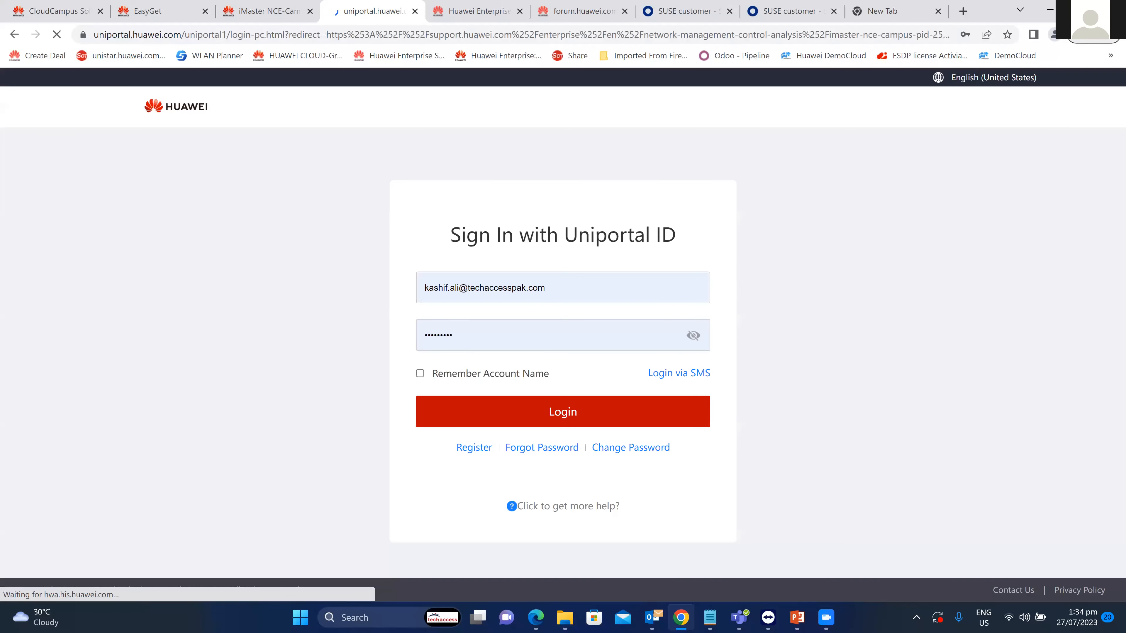
# Log in with the saved account and browse non-official releases, leaving V300R023 selected.
pyautogui.click(563, 412)
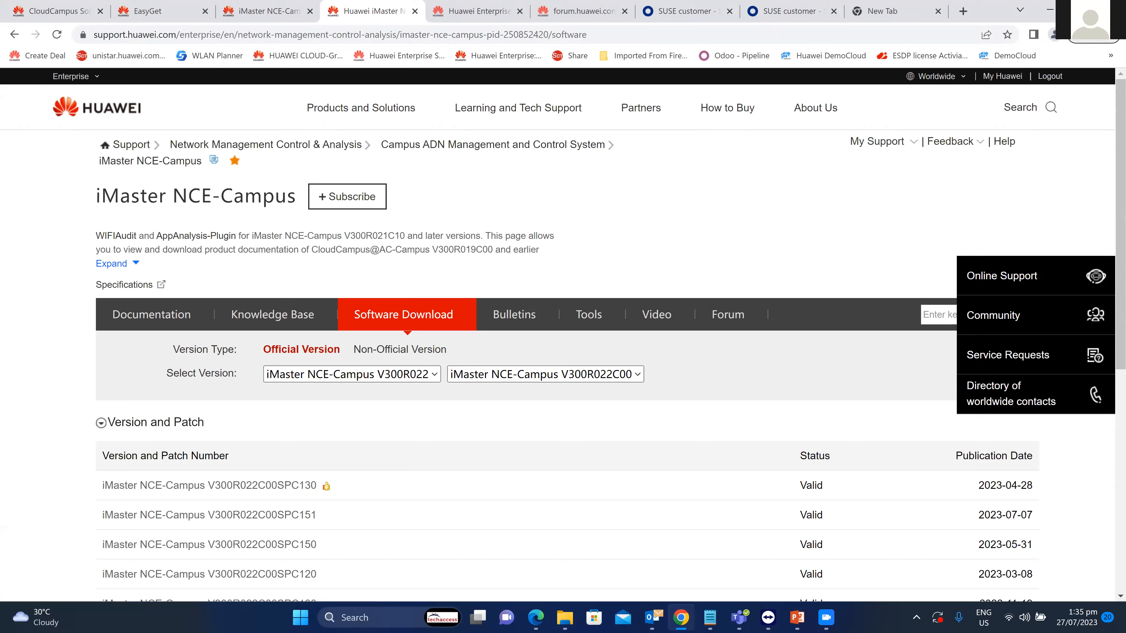
pyautogui.scroll(-3, 563, 332)
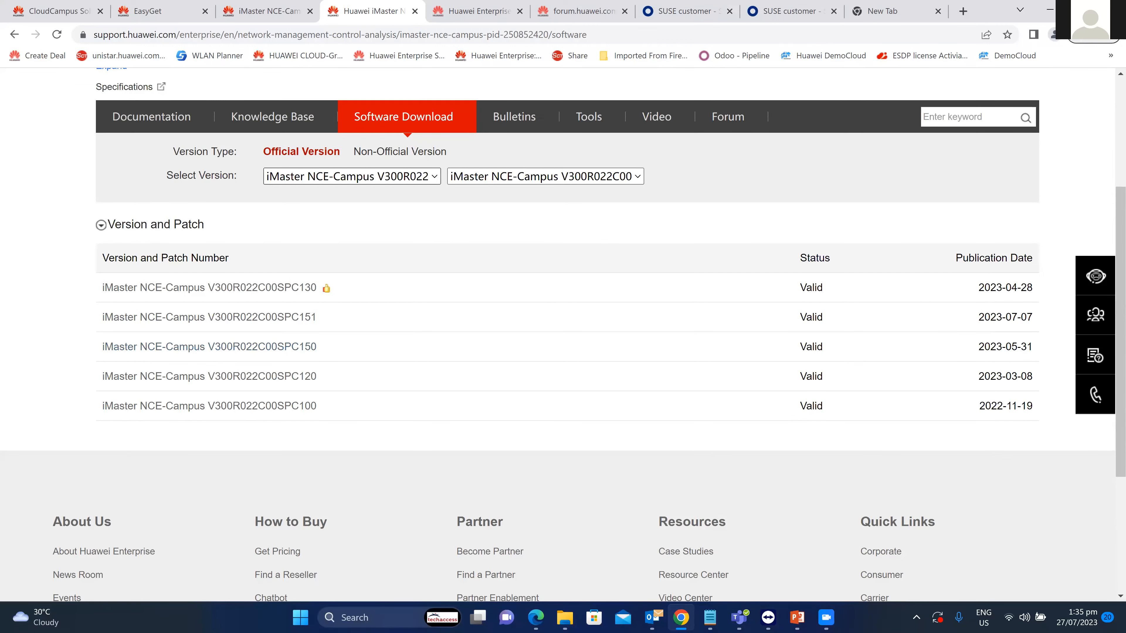
pyautogui.click(352, 177)
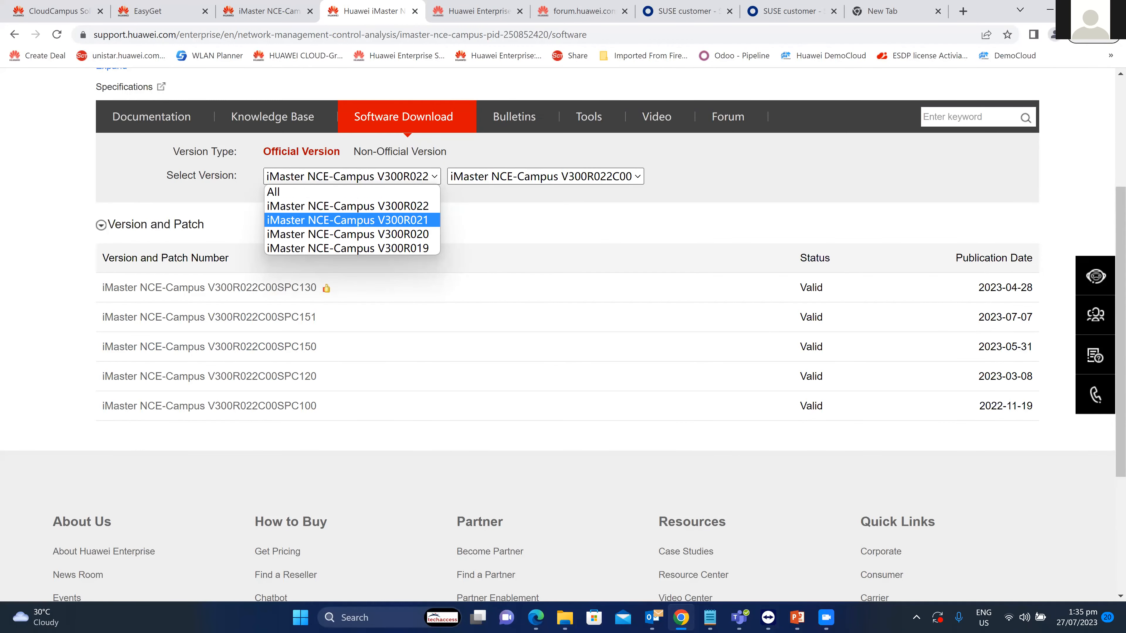
pyautogui.click(396, 151)
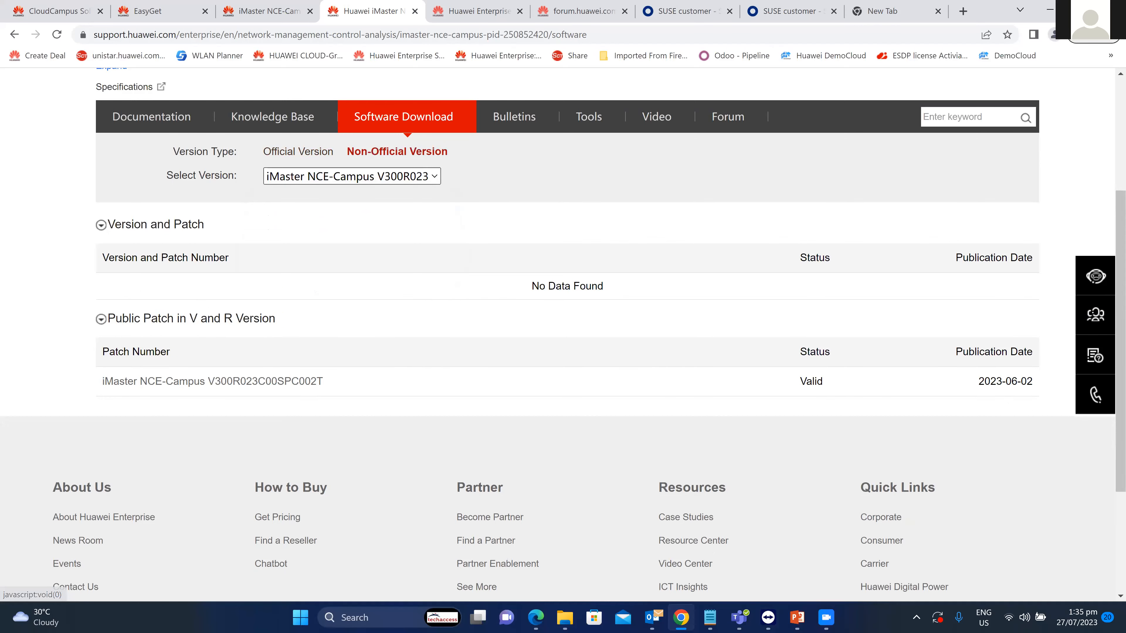
pyautogui.click(351, 176)
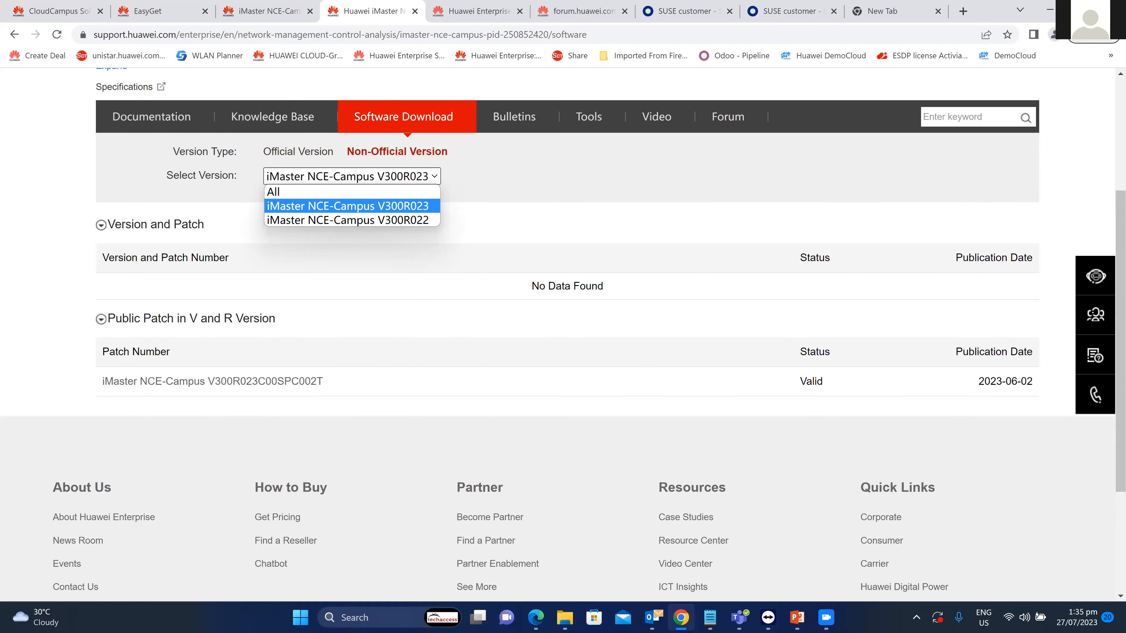
pyautogui.click(363, 239)
pyautogui.click(352, 176)
pyautogui.click(364, 244)
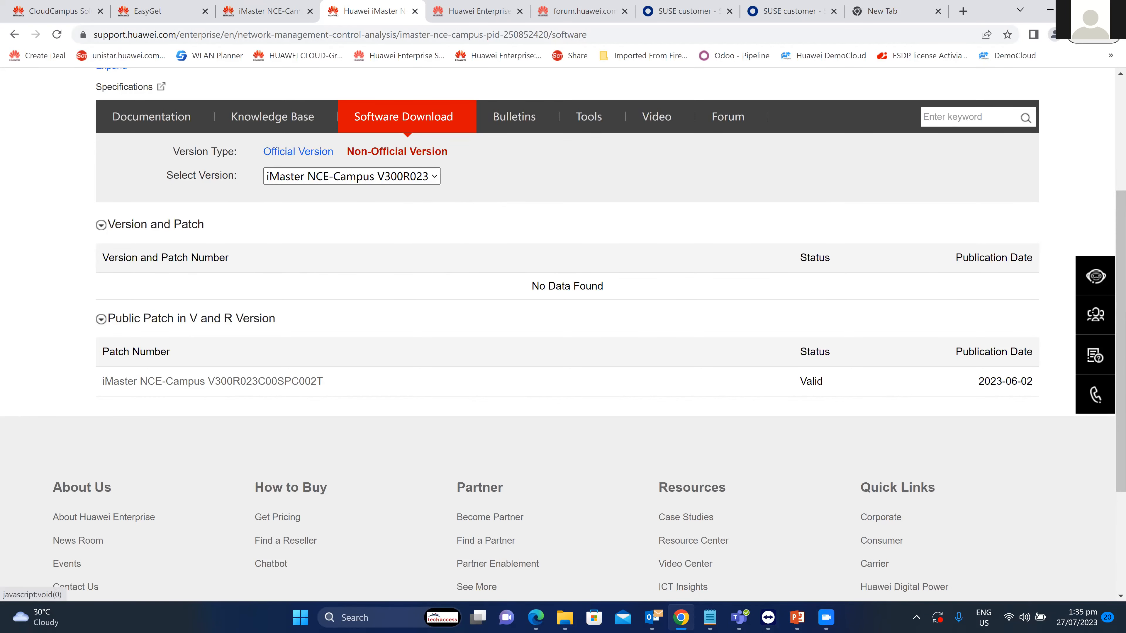
# Switch to Official Version and check the V300R022 version and sub-version lists.
pyautogui.click(301, 151)
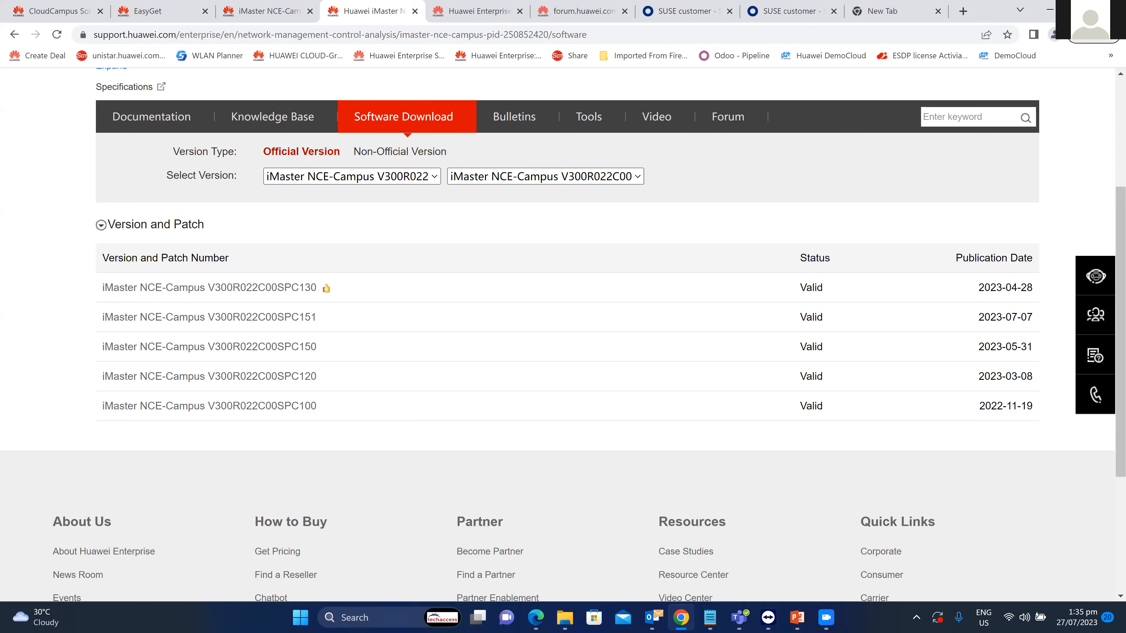
pyautogui.click(390, 176)
pyautogui.click(390, 176)
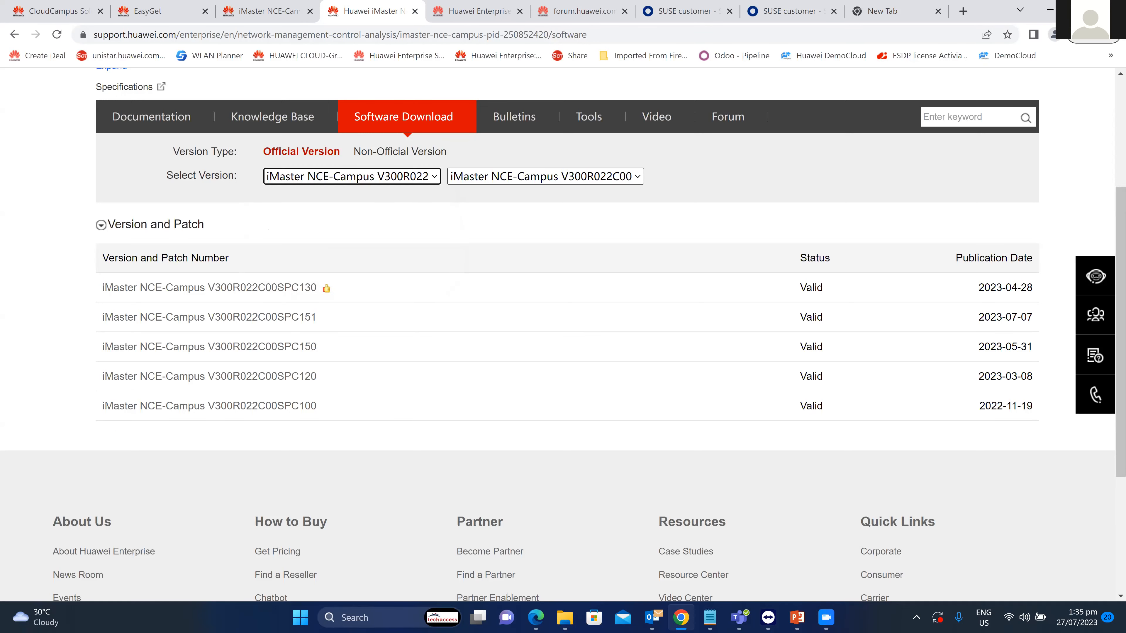
pyautogui.click(545, 177)
pyautogui.click(546, 177)
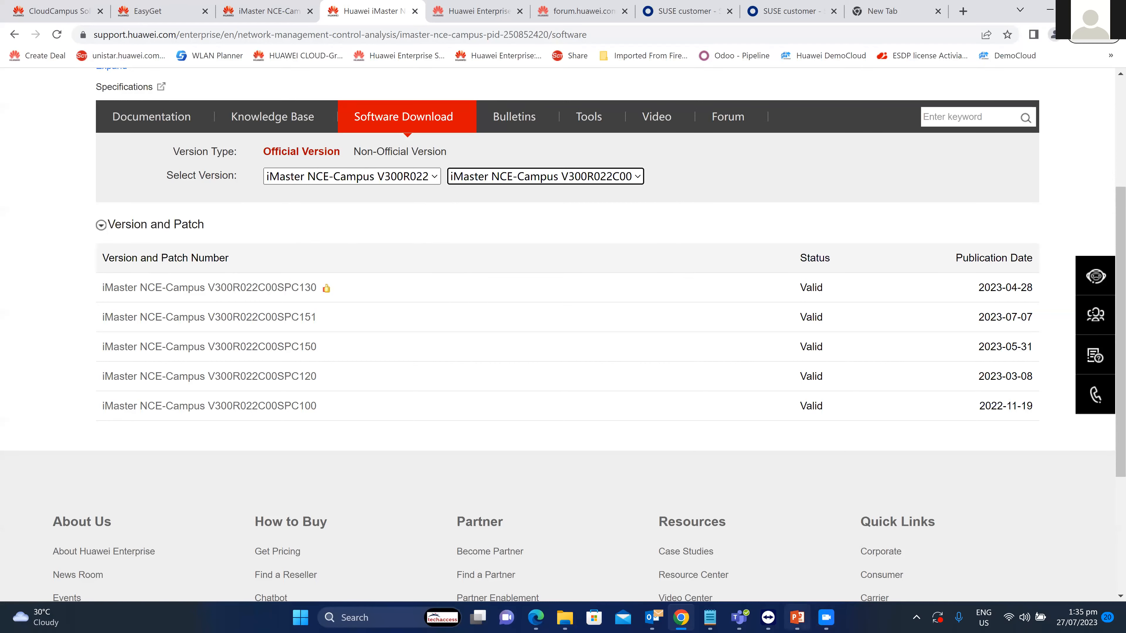
# Check the ESXi console's install progress, then return to the Huawei download page.
pyautogui.moveTo(768, 618)
pyautogui.click(825, 554)
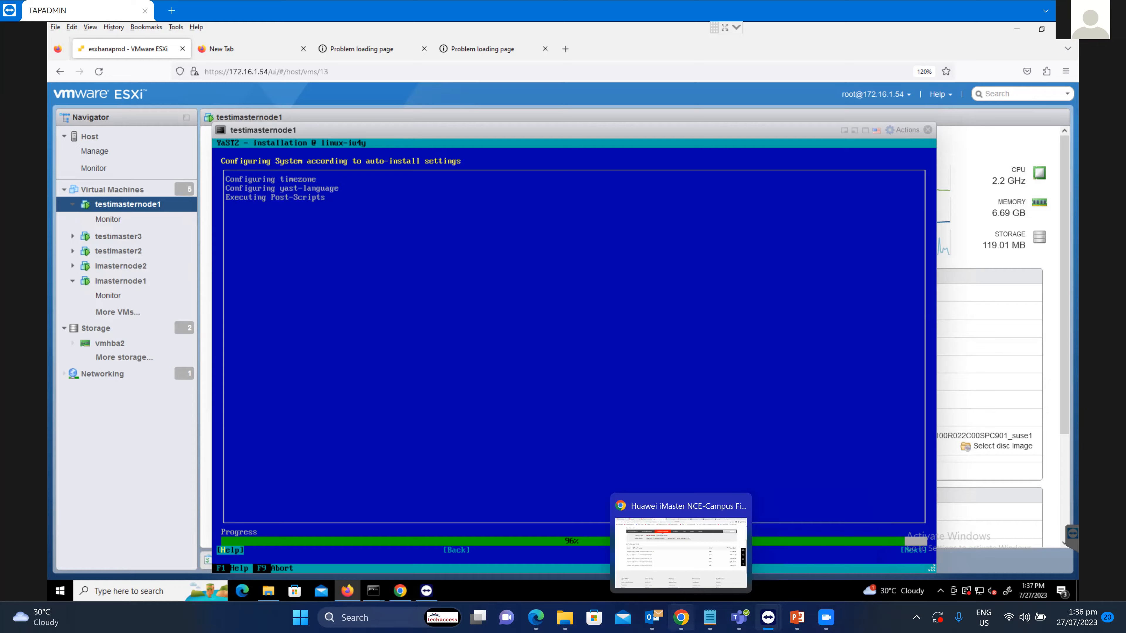
pyautogui.click(681, 618)
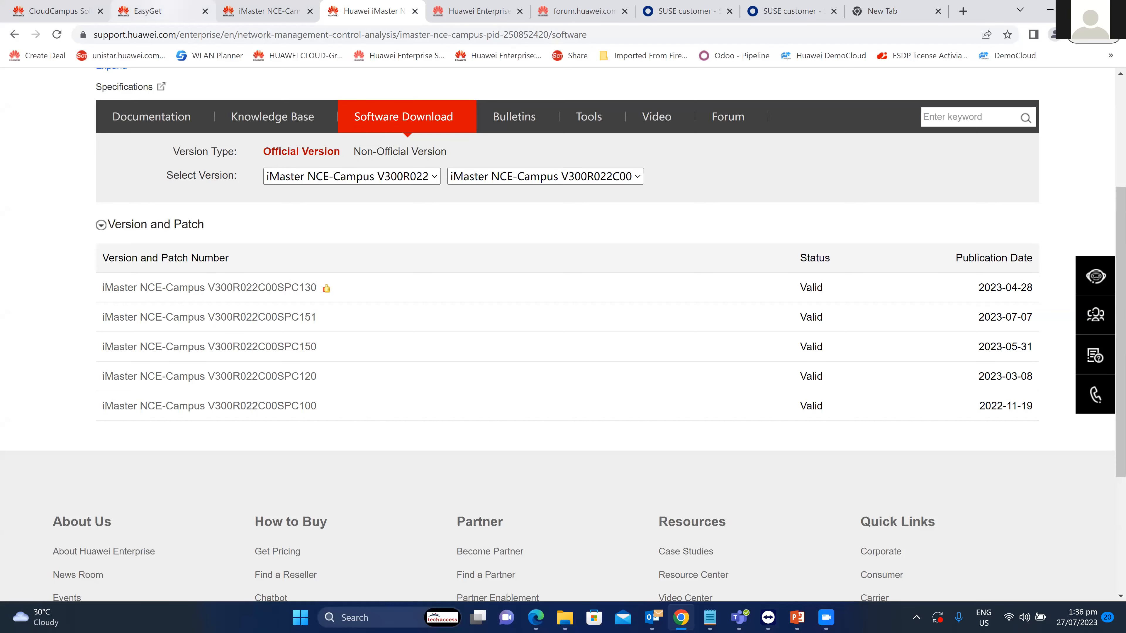
# In EasyGet, set user type Enterprise and deployment scenario New installation.
pyautogui.click(148, 10)
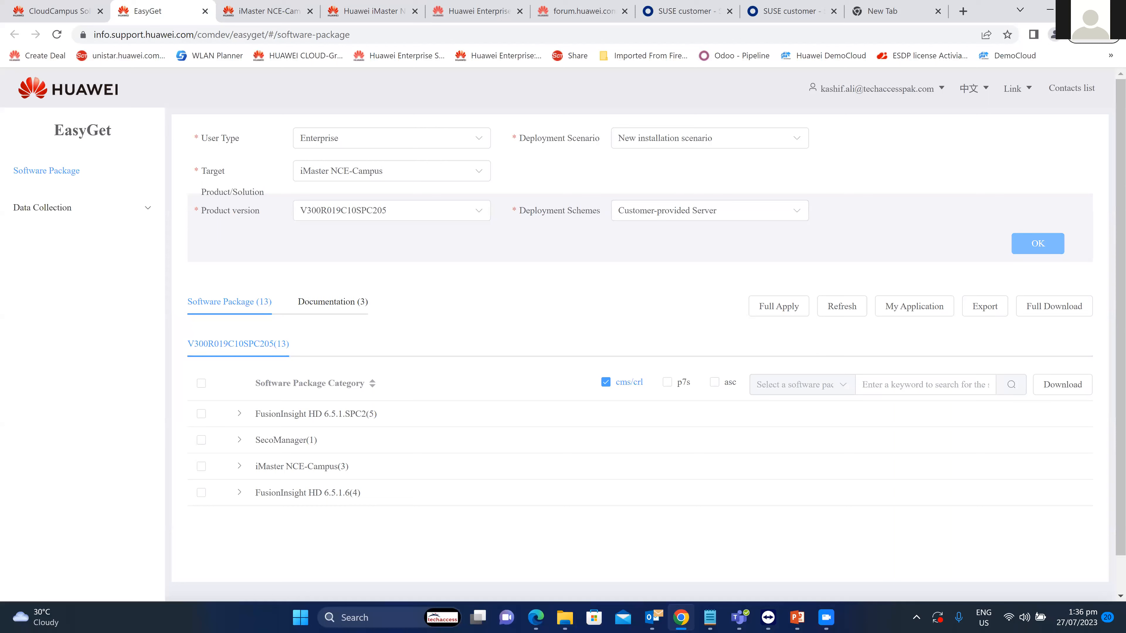
pyautogui.click(392, 138)
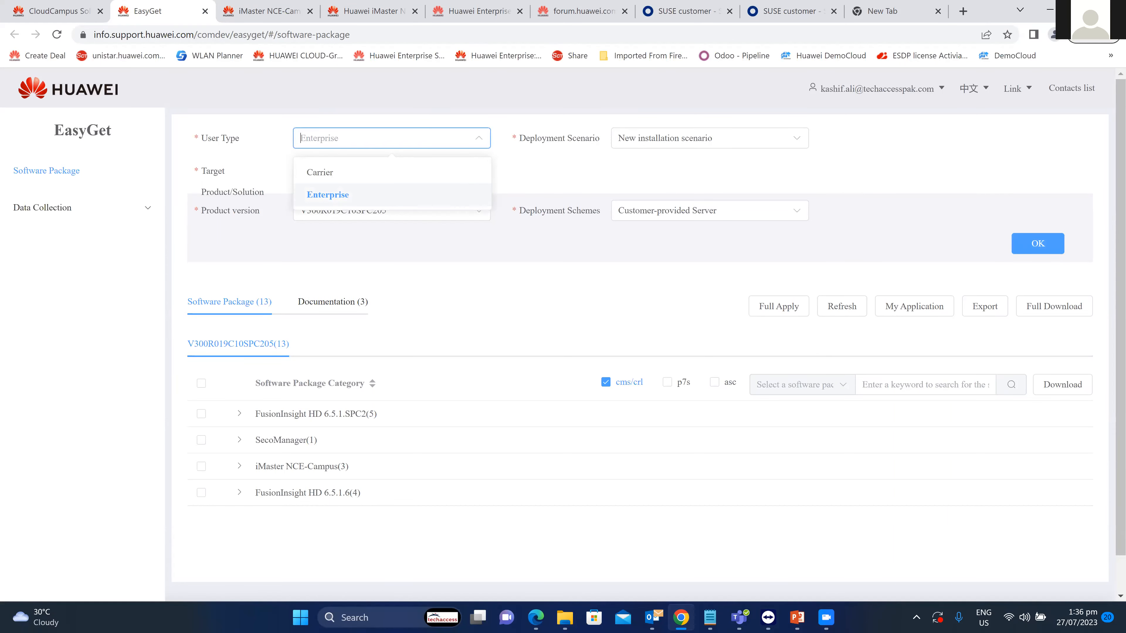
pyautogui.click(329, 194)
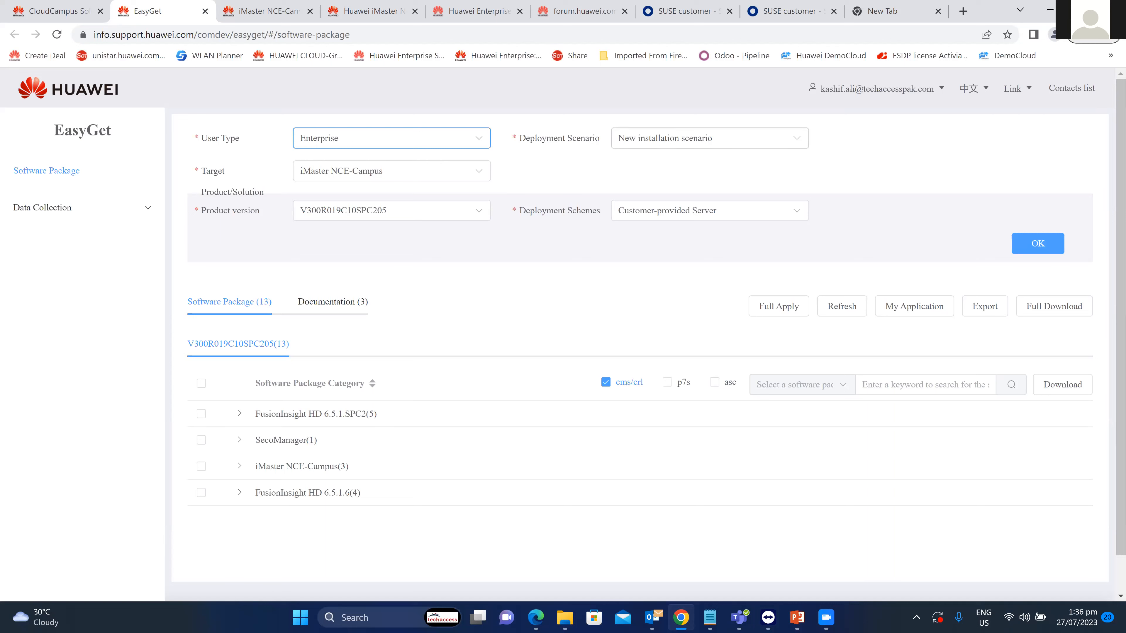
pyautogui.click(709, 139)
pyautogui.click(391, 138)
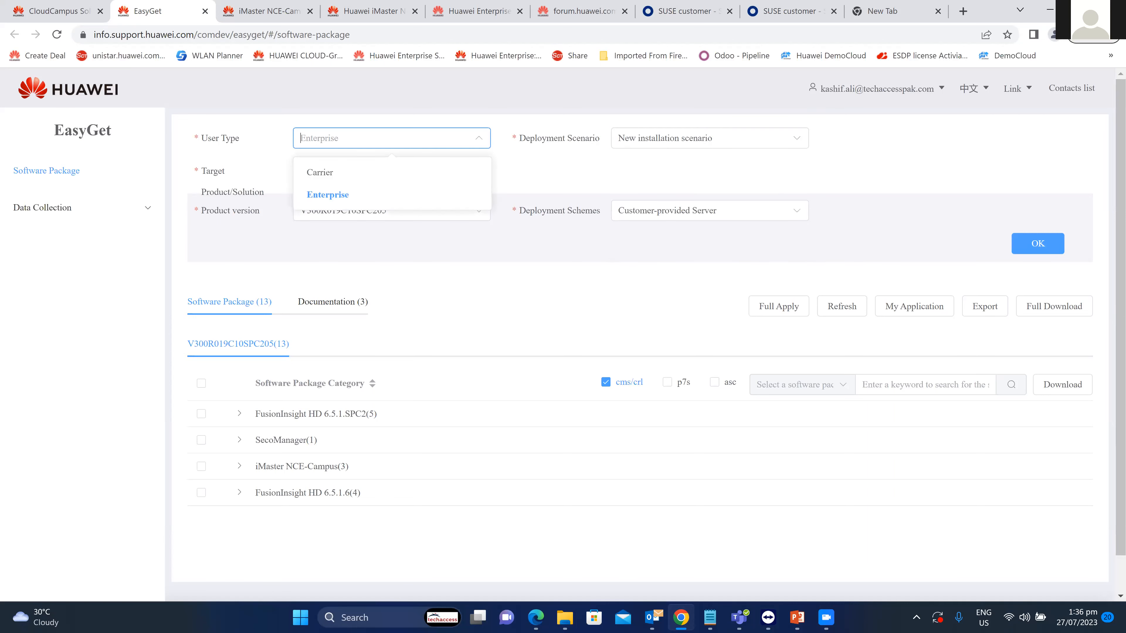
pyautogui.click(328, 195)
pyautogui.click(709, 139)
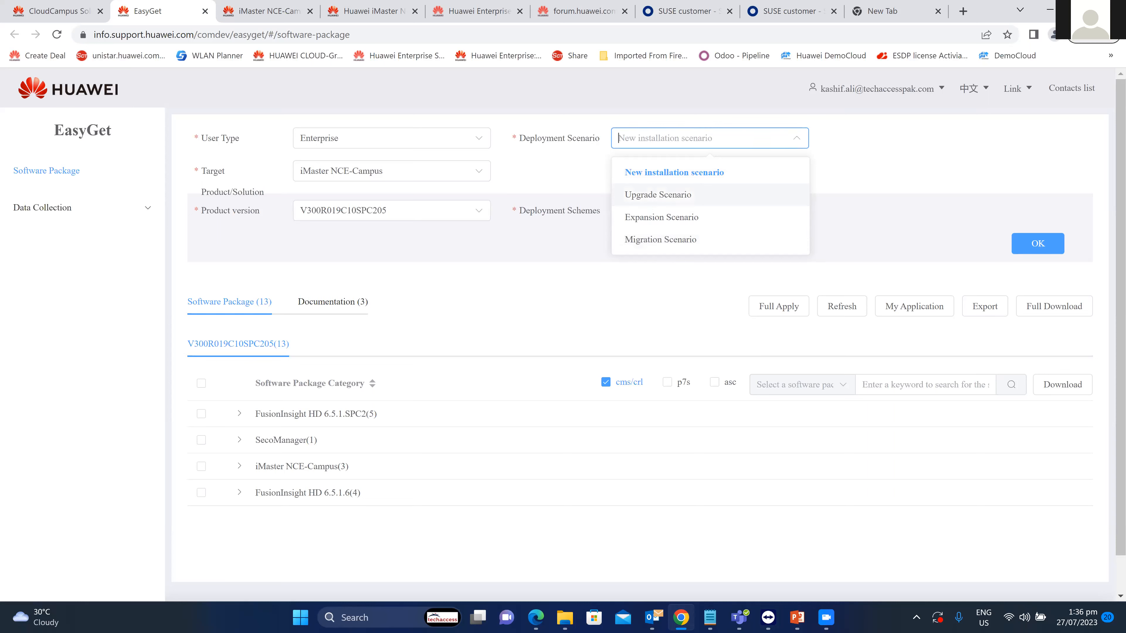
pyautogui.click(674, 172)
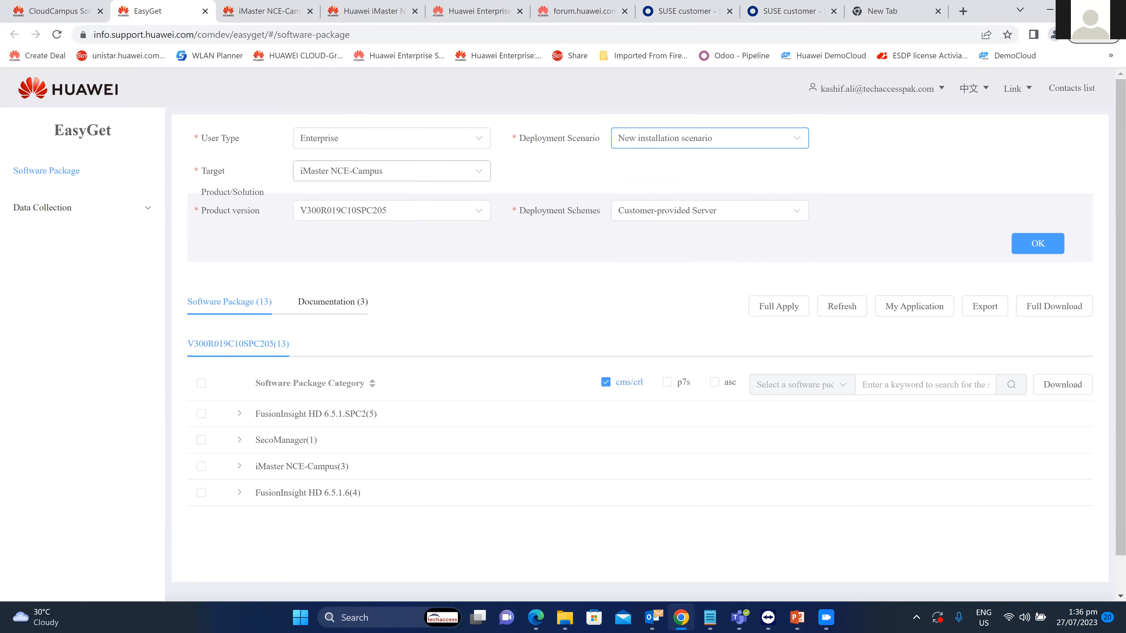
# Keep iMaster NCE-Campus as the target product and choose the Huawei Server deployment scheme.
pyautogui.click(390, 171)
pyautogui.click(350, 276)
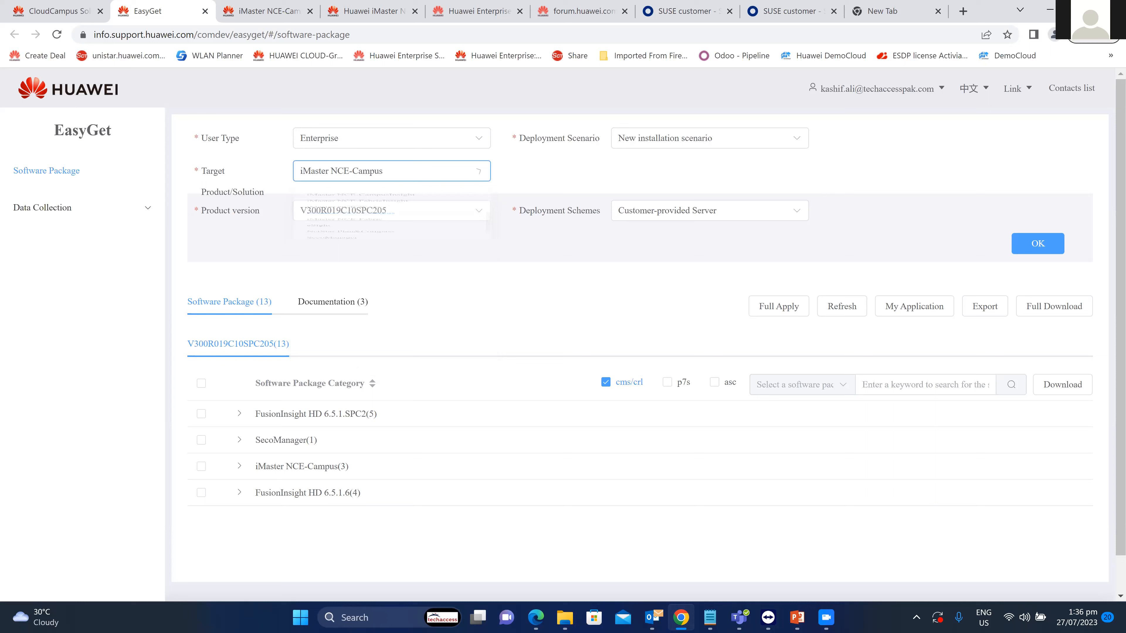
pyautogui.click(390, 210)
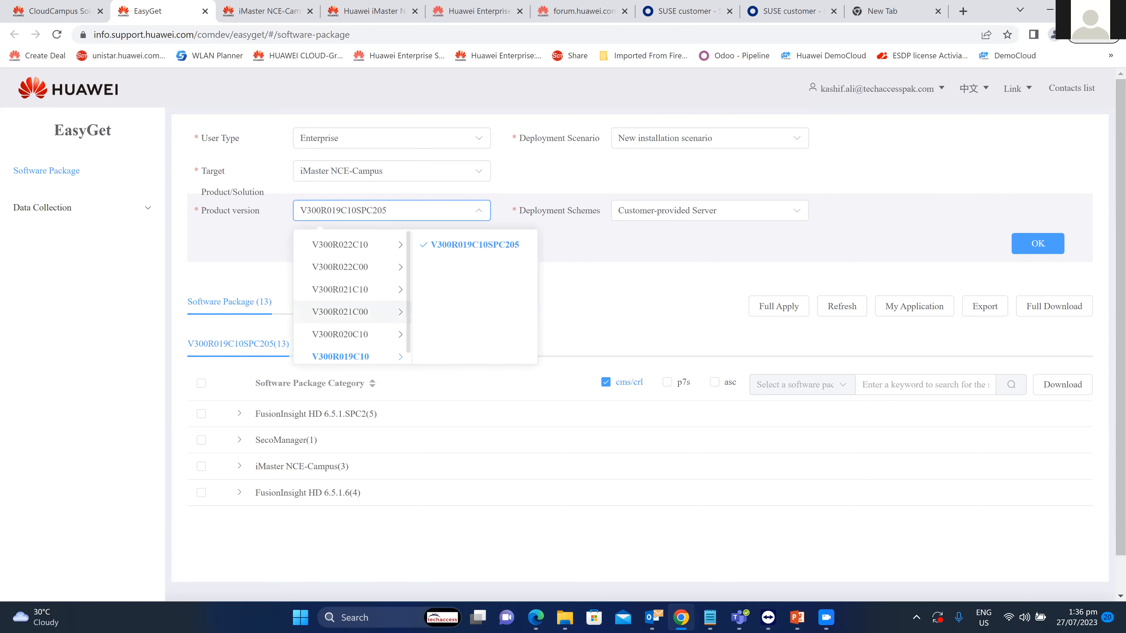
pyautogui.click(709, 210)
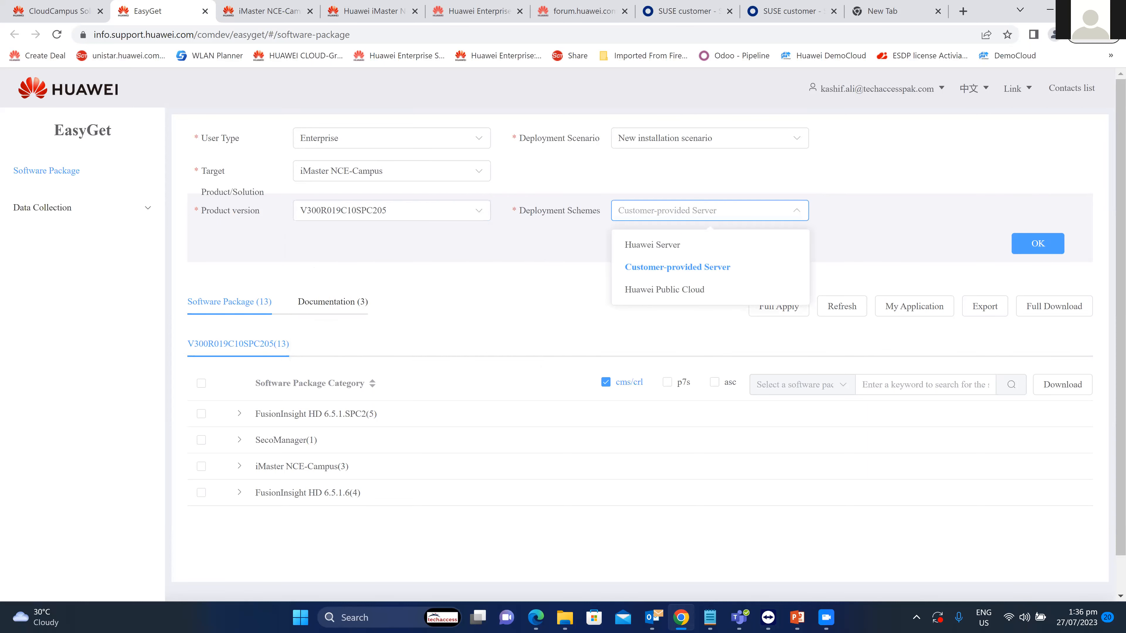
pyautogui.click(652, 244)
# Choose x86 Server, EulerOS and Virtual Machine, then apply the filters to list packages.
pyautogui.click(390, 244)
pyautogui.click(327, 277)
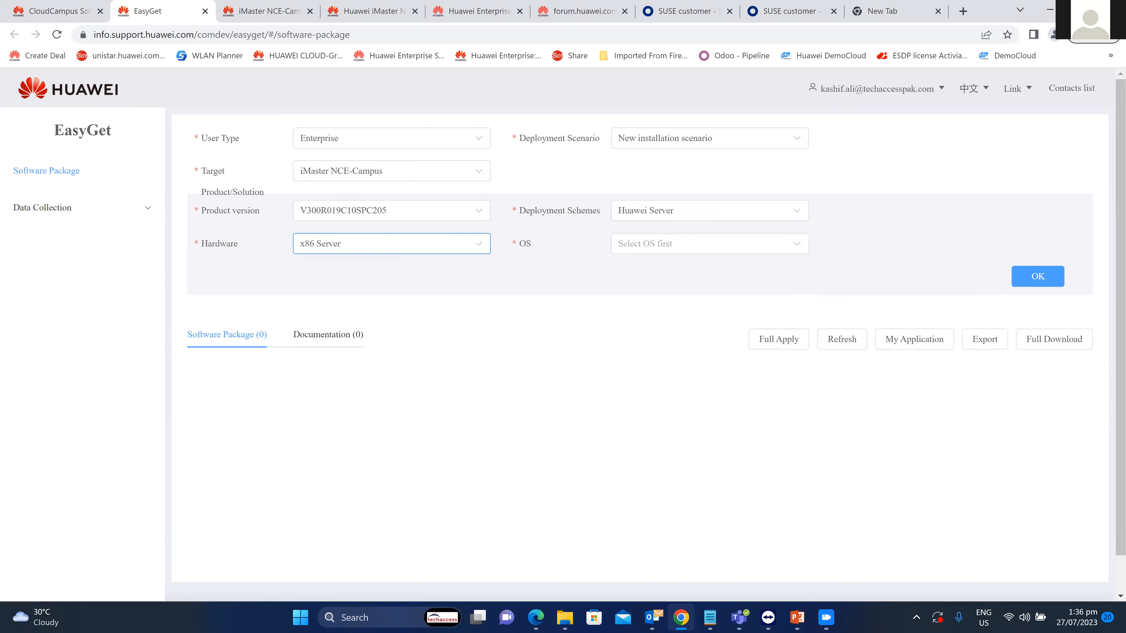
pyautogui.click(709, 243)
pyautogui.click(636, 276)
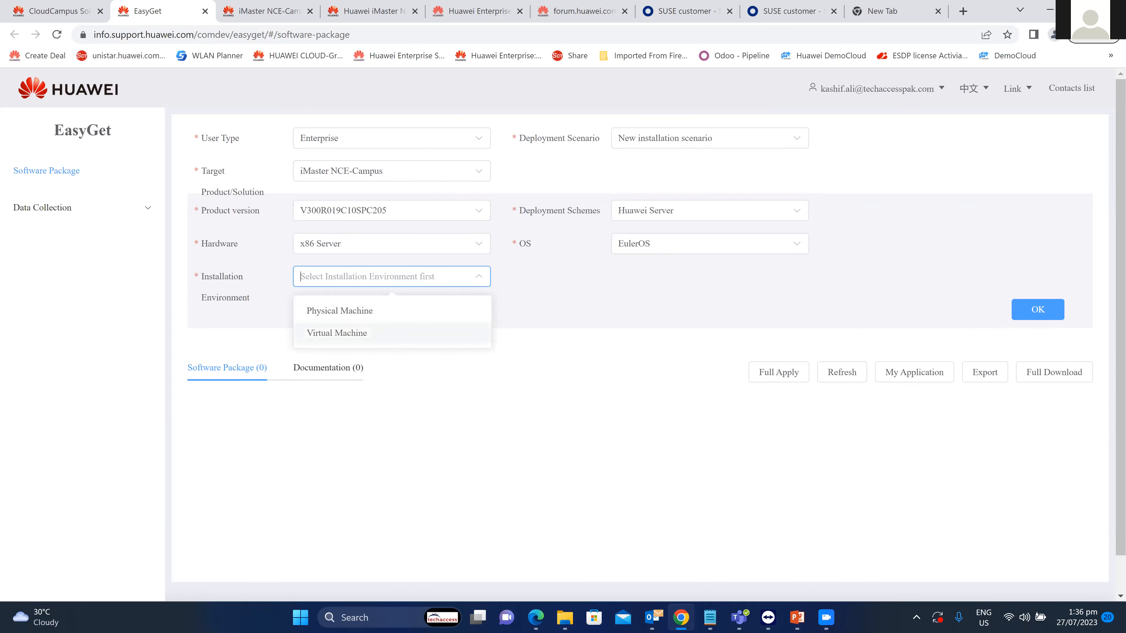
pyautogui.click(336, 332)
pyautogui.click(1038, 309)
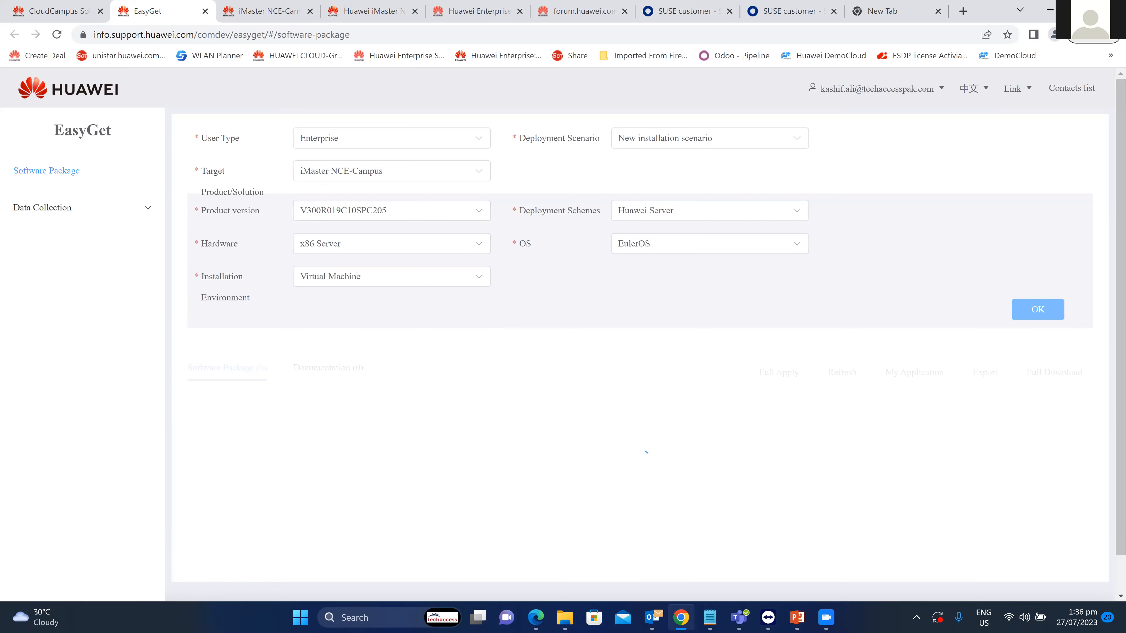
pyautogui.scroll(-2, 563, 335)
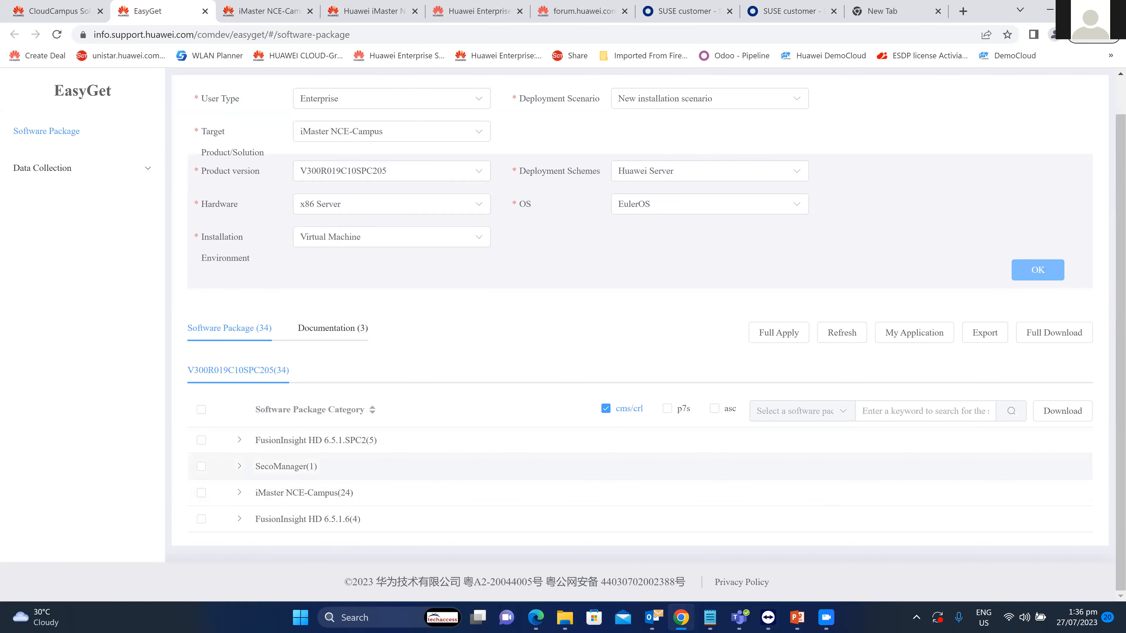
# Select all 34 packages, try Full Download, and dismiss the permission Tip with OK.
pyautogui.click(201, 410)
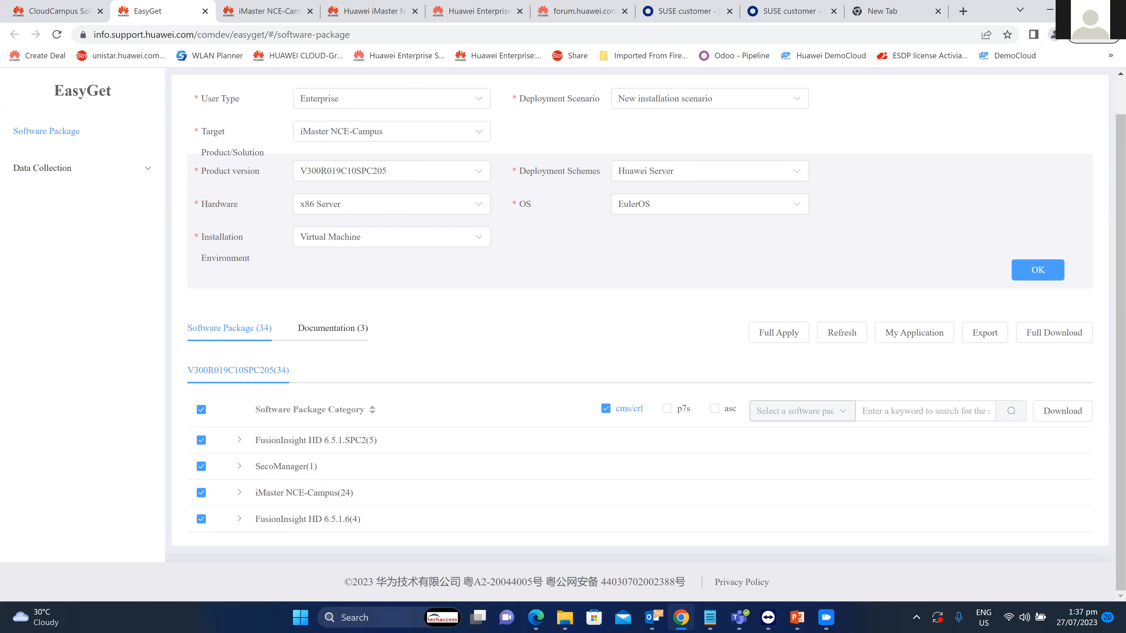
pyautogui.click(1054, 333)
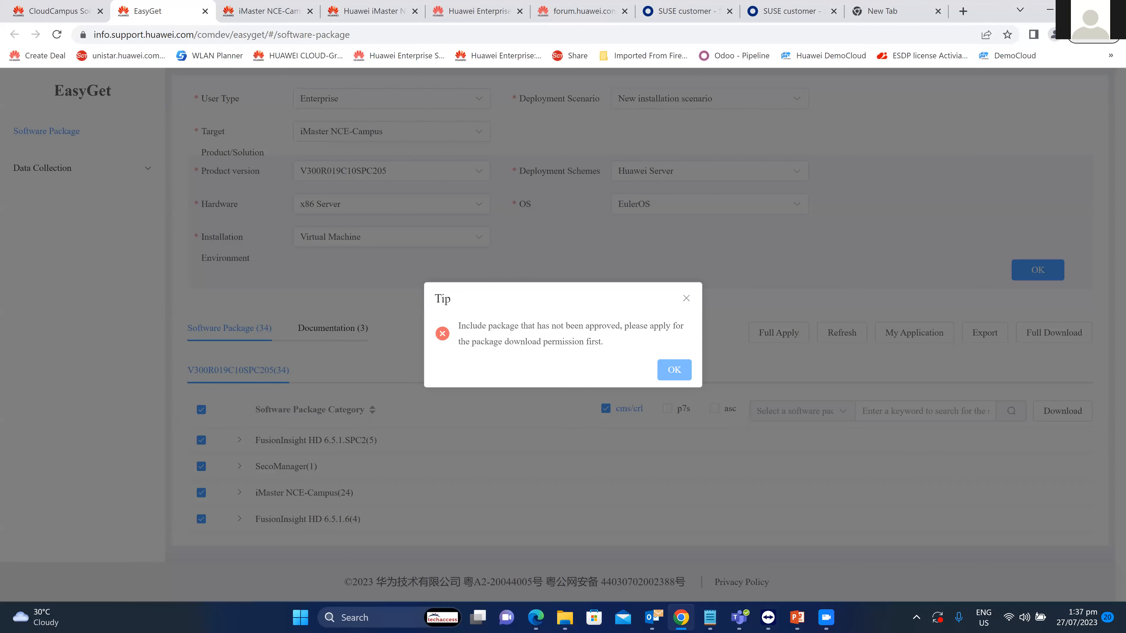
pyautogui.click(674, 369)
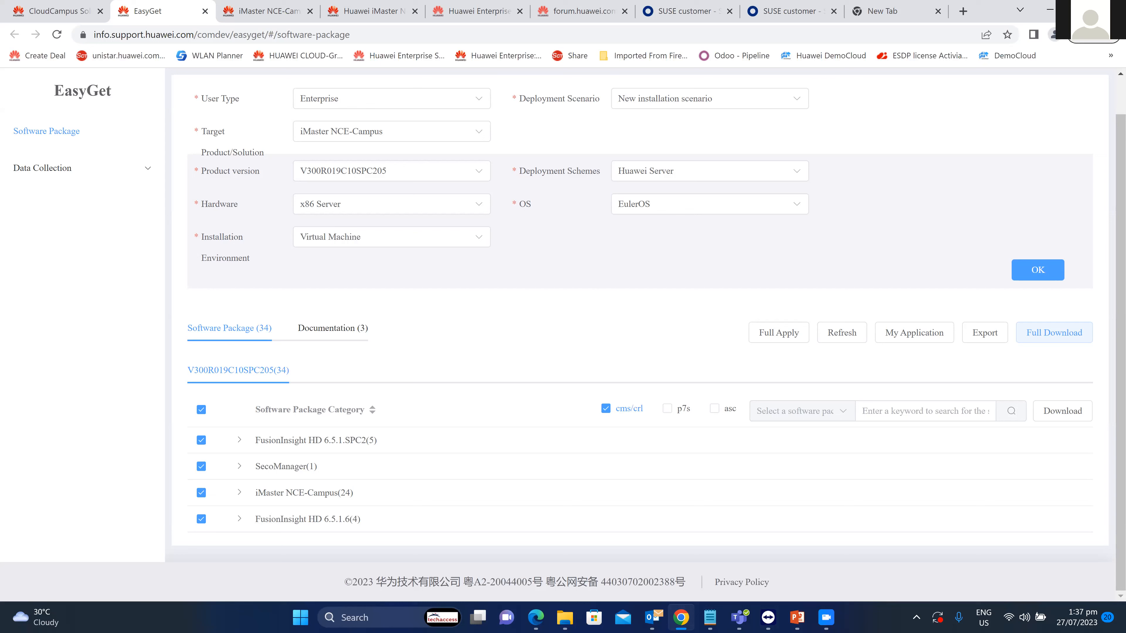
pyautogui.click(826, 618)
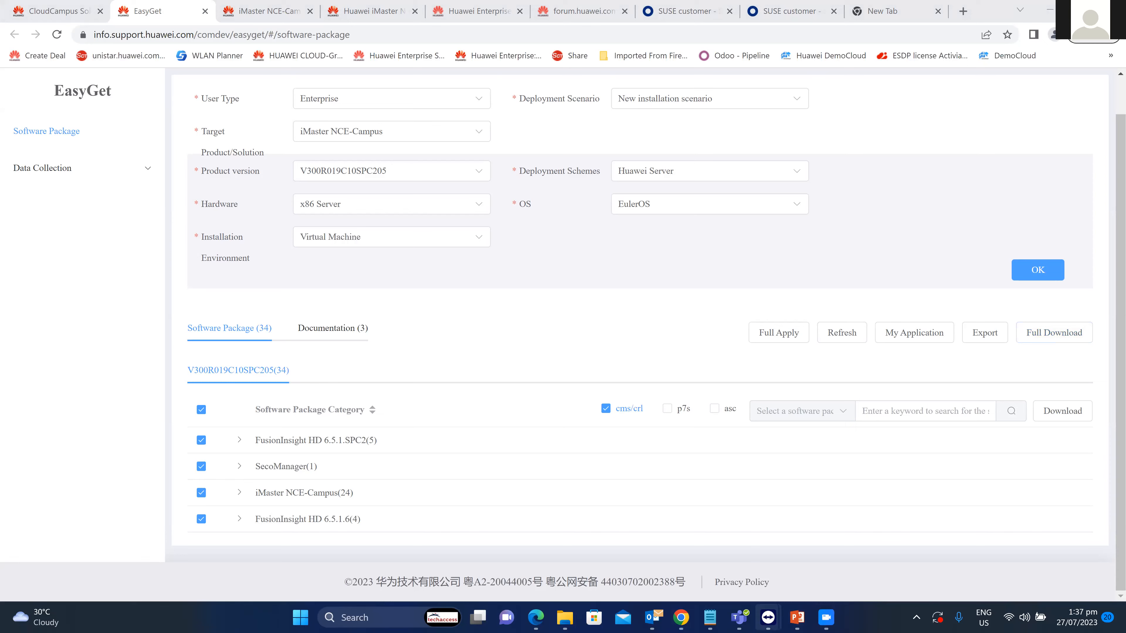
# Check the rebooting testimasternode1 console in TeamViewer, then open the cluster IP notes in Notepad.
pyautogui.moveTo(769, 617)
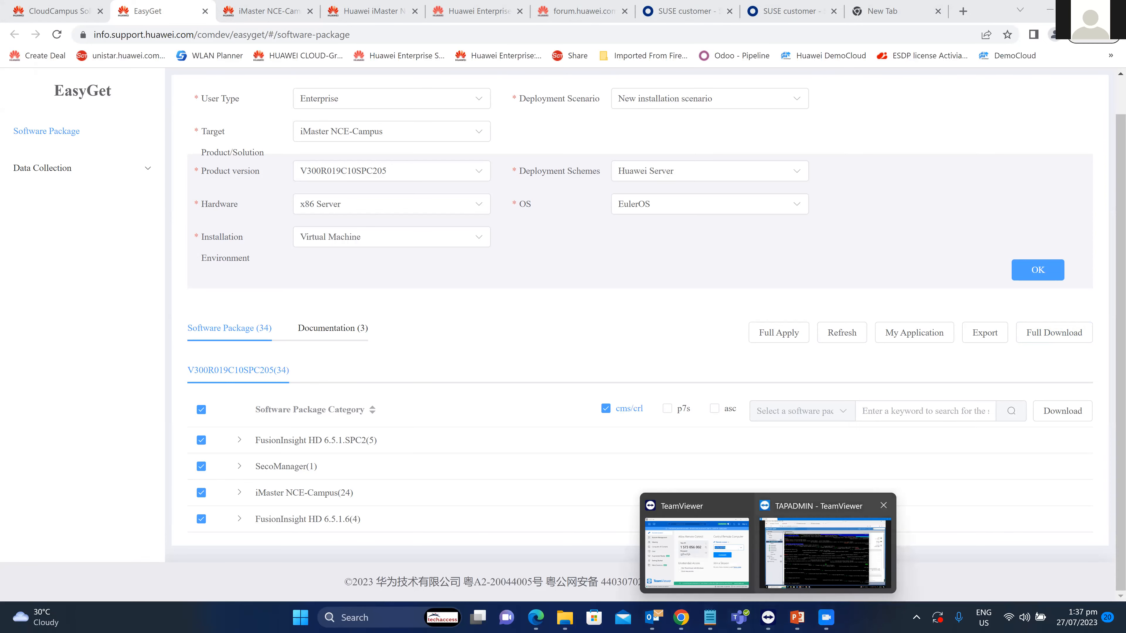
pyautogui.click(825, 552)
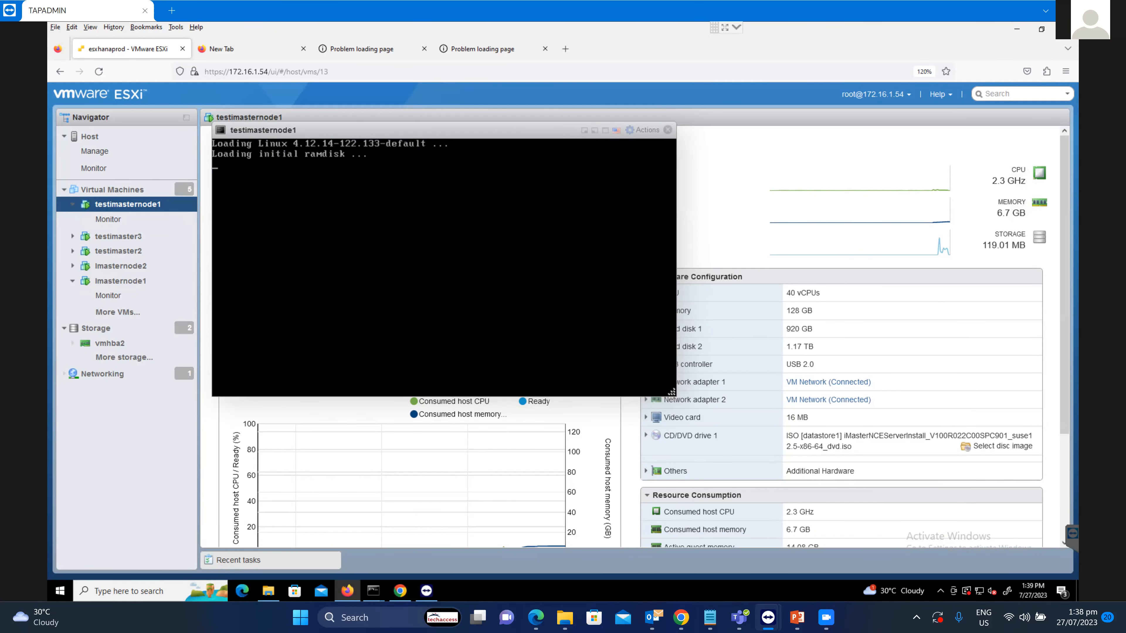
pyautogui.click(710, 617)
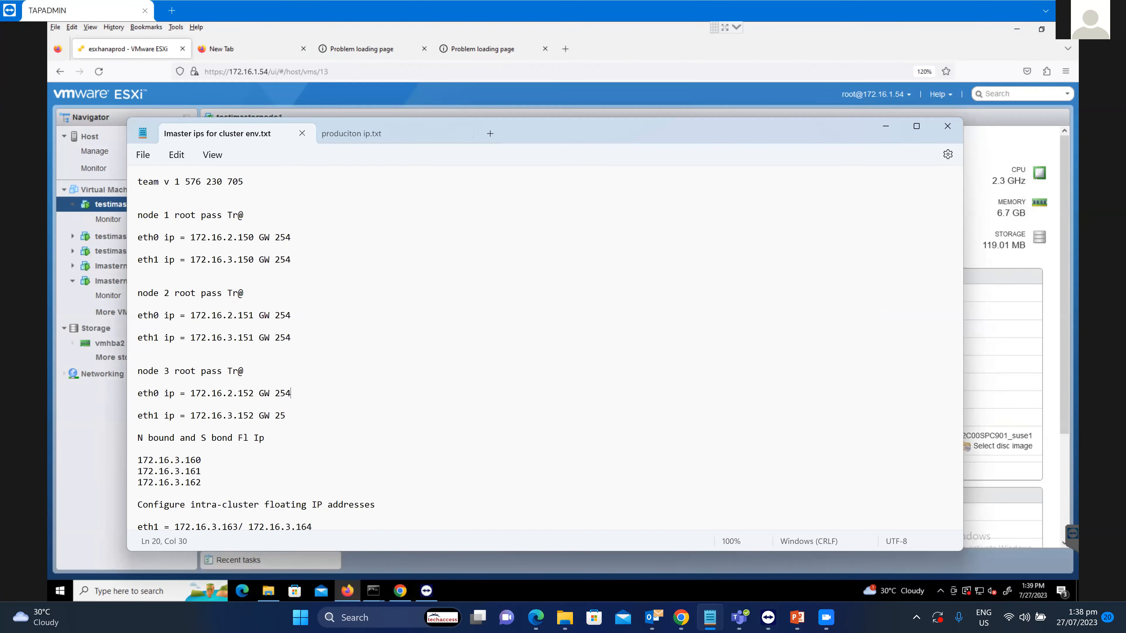
# Review node 1's IP lines, including the eth0 address and eth1's 172.16.3 subnet.
pyautogui.moveTo(142, 215); pyautogui.dragTo(275, 260)
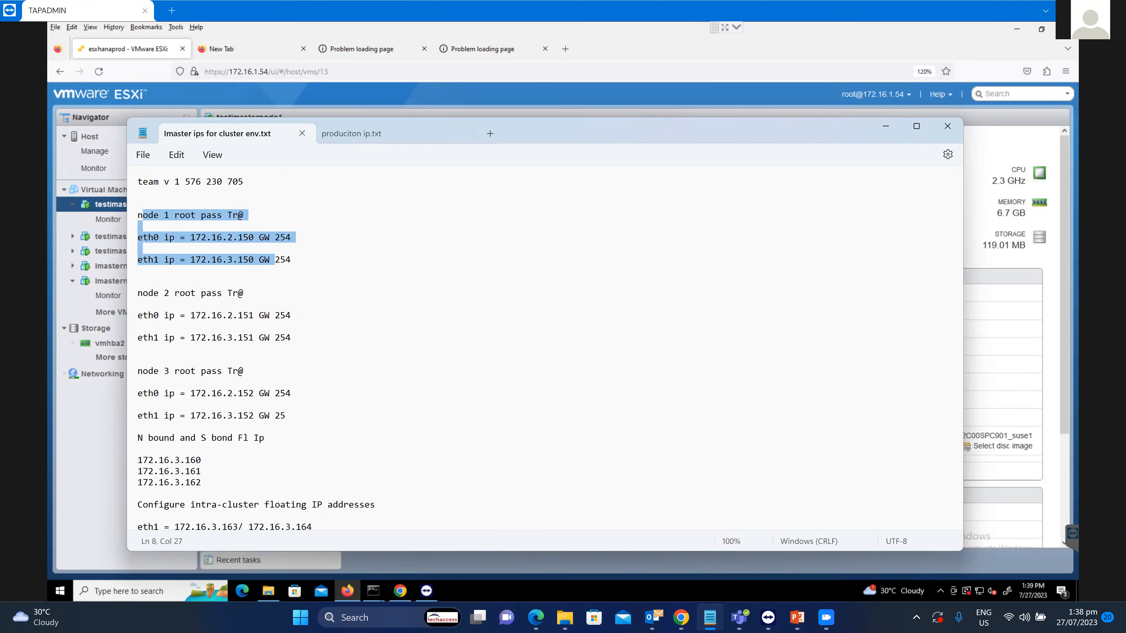
pyautogui.click(293, 260)
pyautogui.moveTo(153, 237); pyautogui.dragTo(222, 237)
pyautogui.click(138, 249)
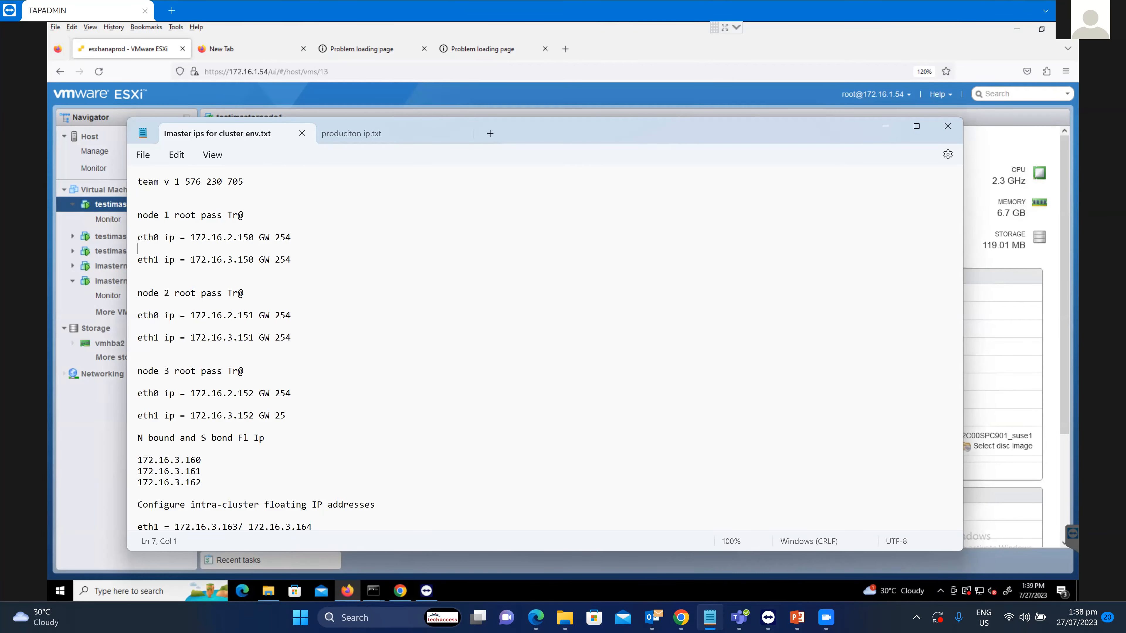
pyautogui.press('Down')
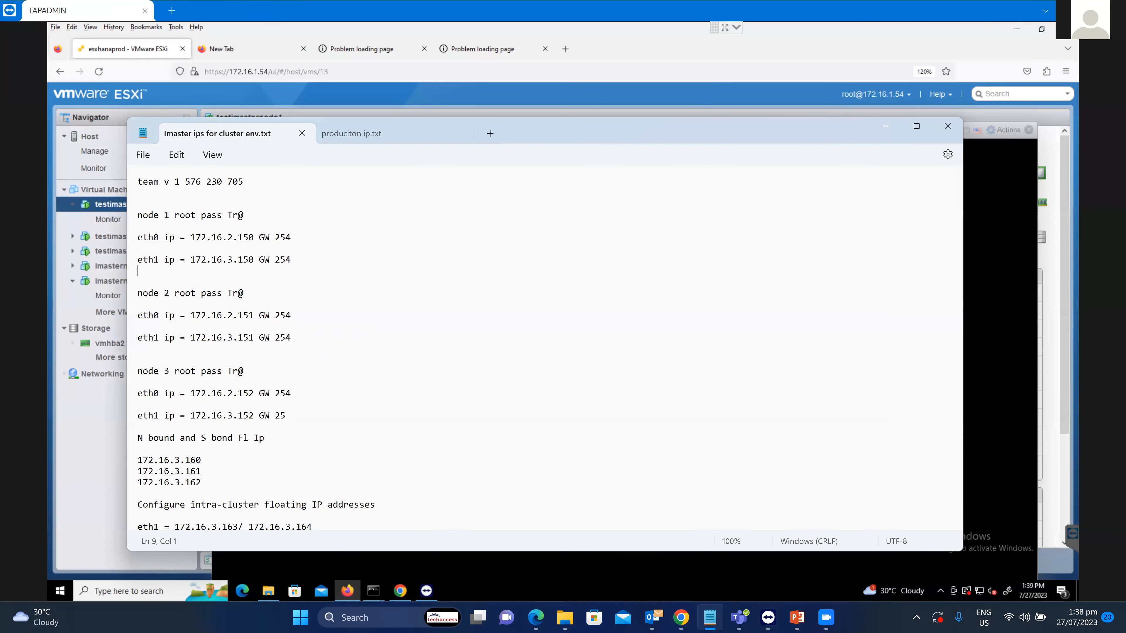
pyautogui.moveTo(227, 259); pyautogui.dragTo(244, 260)
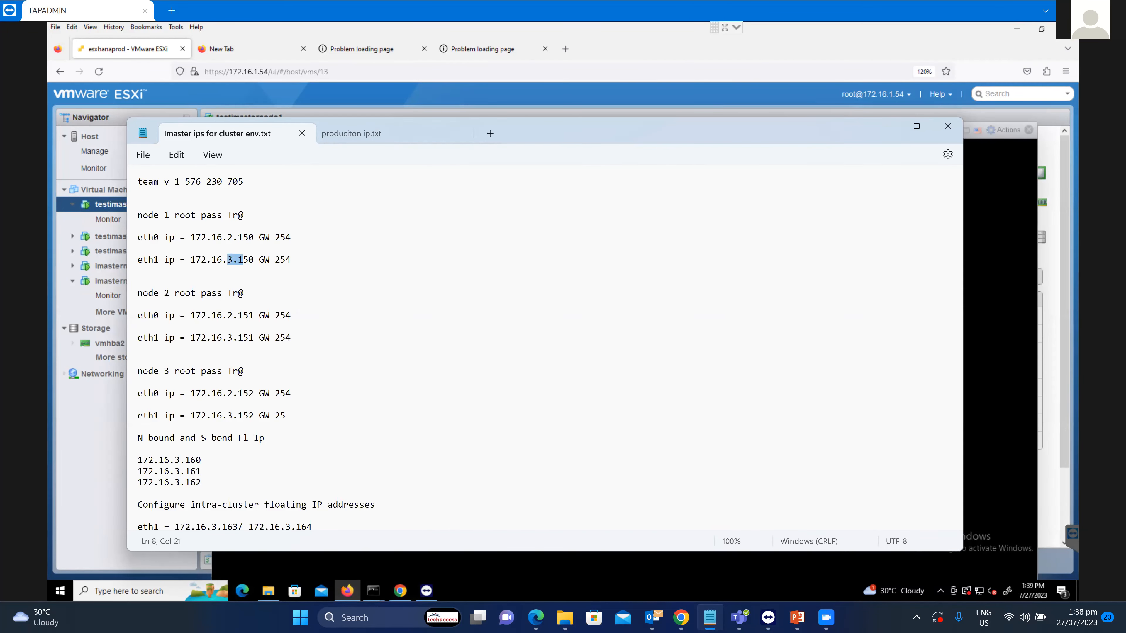
# Review the node 1, 2 and 3 IP blocks, then minimize Notepad to show the VM console.
pyautogui.moveTo(138, 292); pyautogui.dragTo(139, 427)
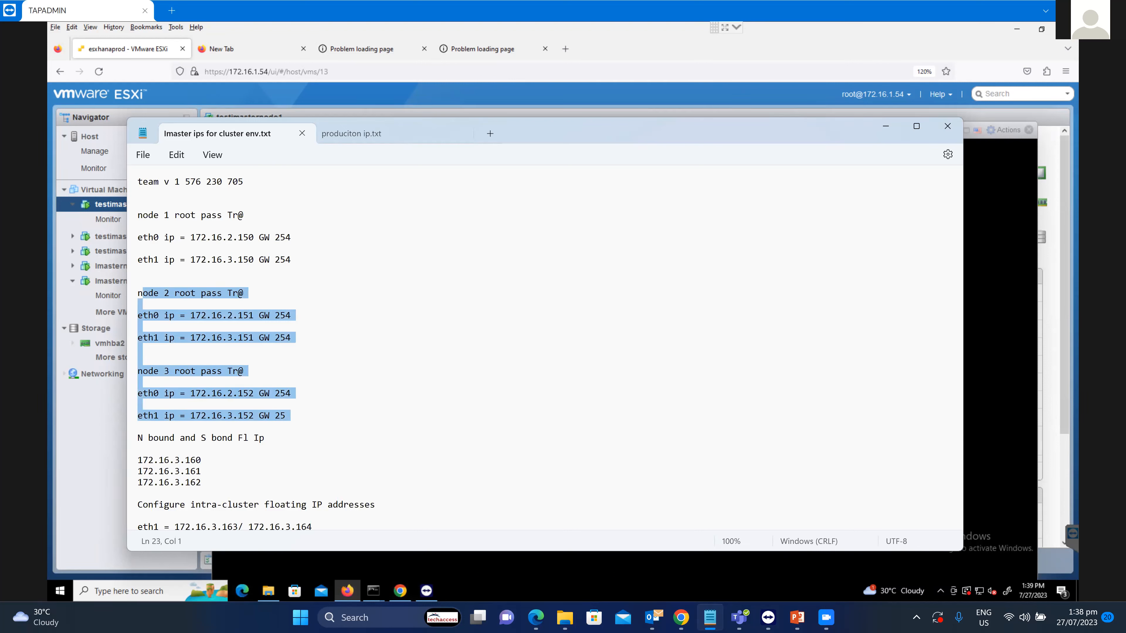
pyautogui.click(138, 360)
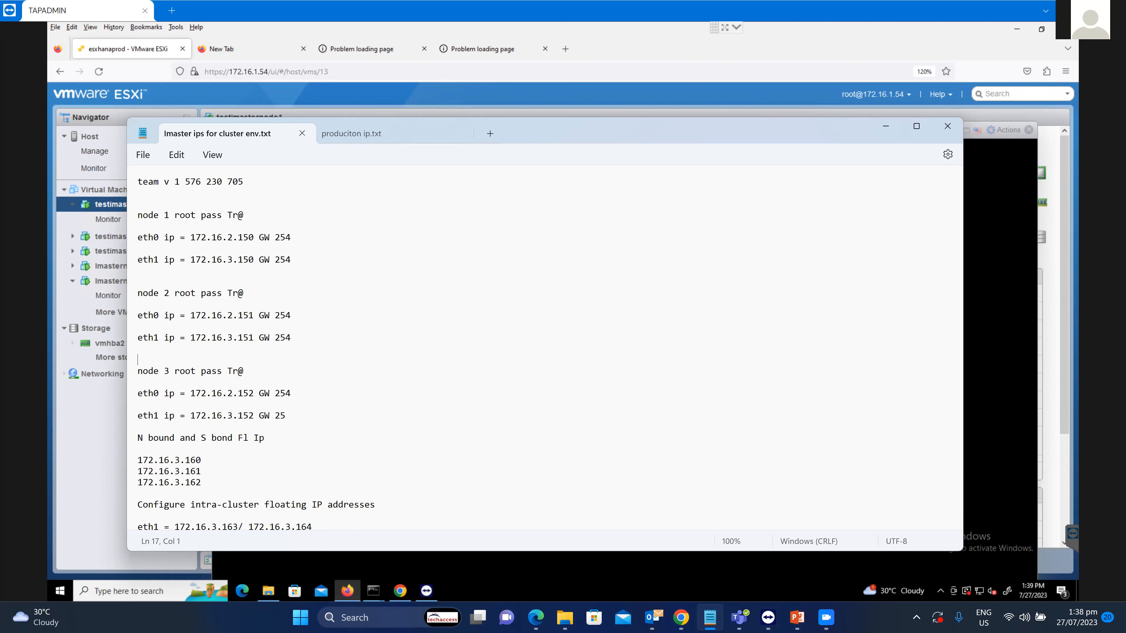
pyautogui.moveTo(138, 292); pyautogui.dragTo(286, 416)
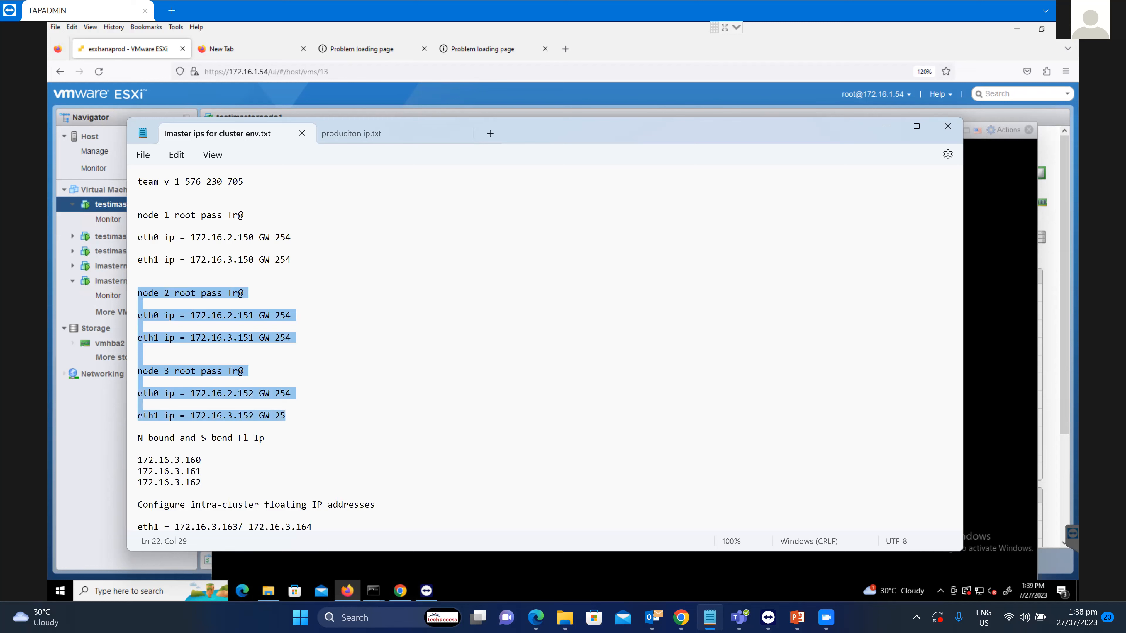
pyautogui.click(175, 371)
pyautogui.moveTo(138, 215); pyautogui.dragTo(291, 260)
pyautogui.click(137, 281)
pyautogui.moveTo(143, 293); pyautogui.dragTo(266, 348)
pyautogui.click(139, 359)
pyautogui.moveTo(138, 360); pyautogui.dragTo(286, 417)
pyautogui.click(228, 337)
pyautogui.moveTo(137, 292); pyautogui.dragTo(139, 432)
pyautogui.click(139, 405)
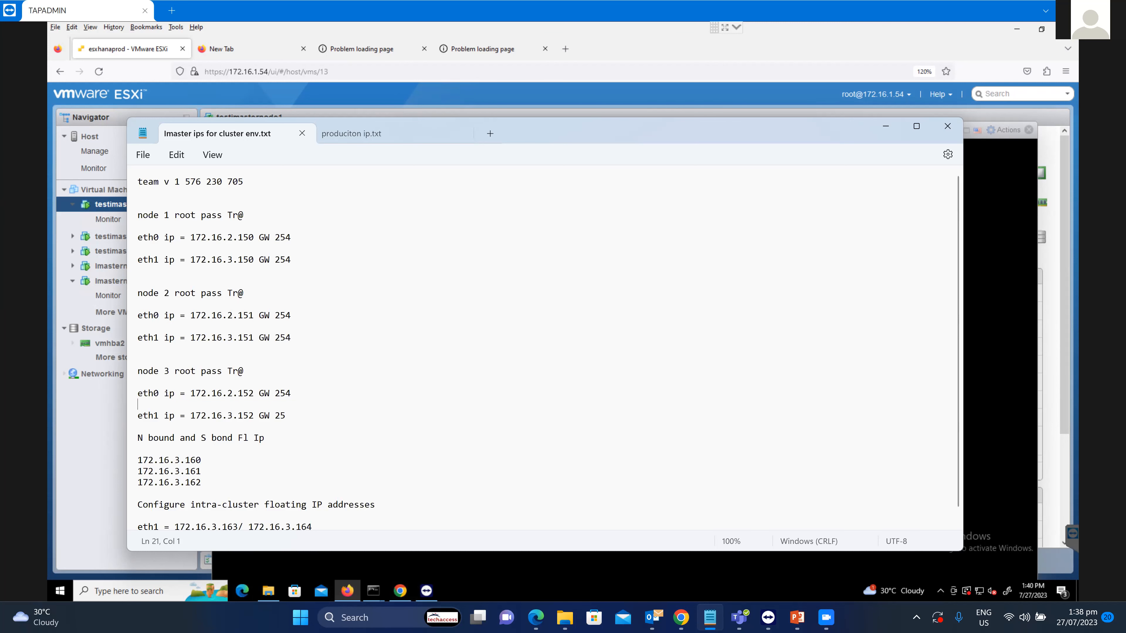
pyautogui.click(886, 126)
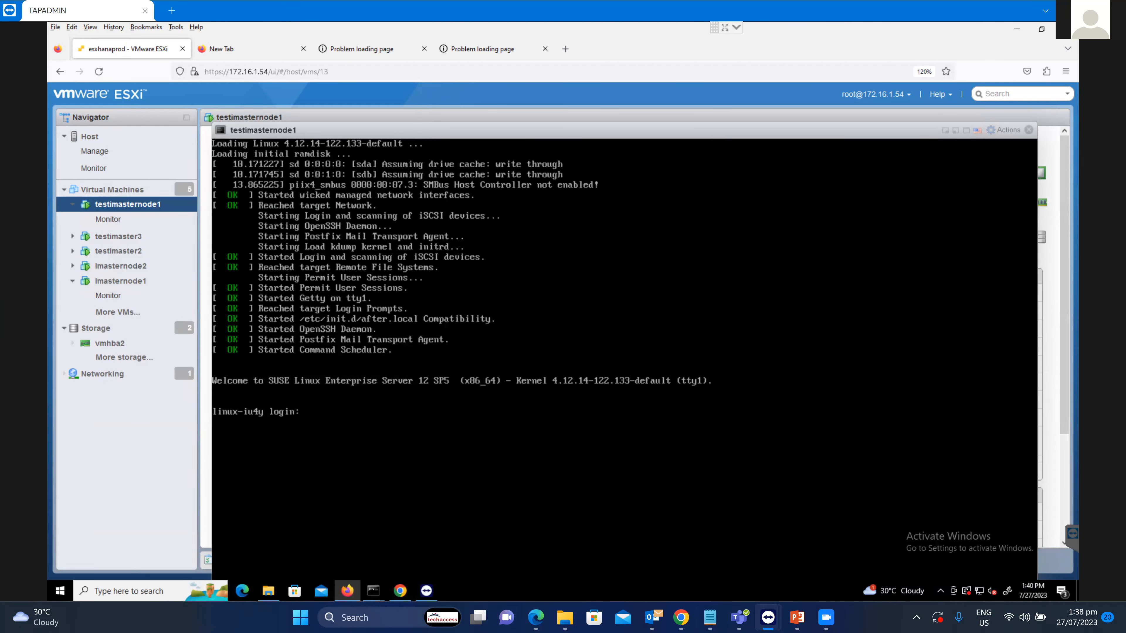
# Log in as root on testimasternode1's console with the password, then run clear.
pyautogui.write('root')
pyautogui.press('Return')
pyautogui.press('Return')
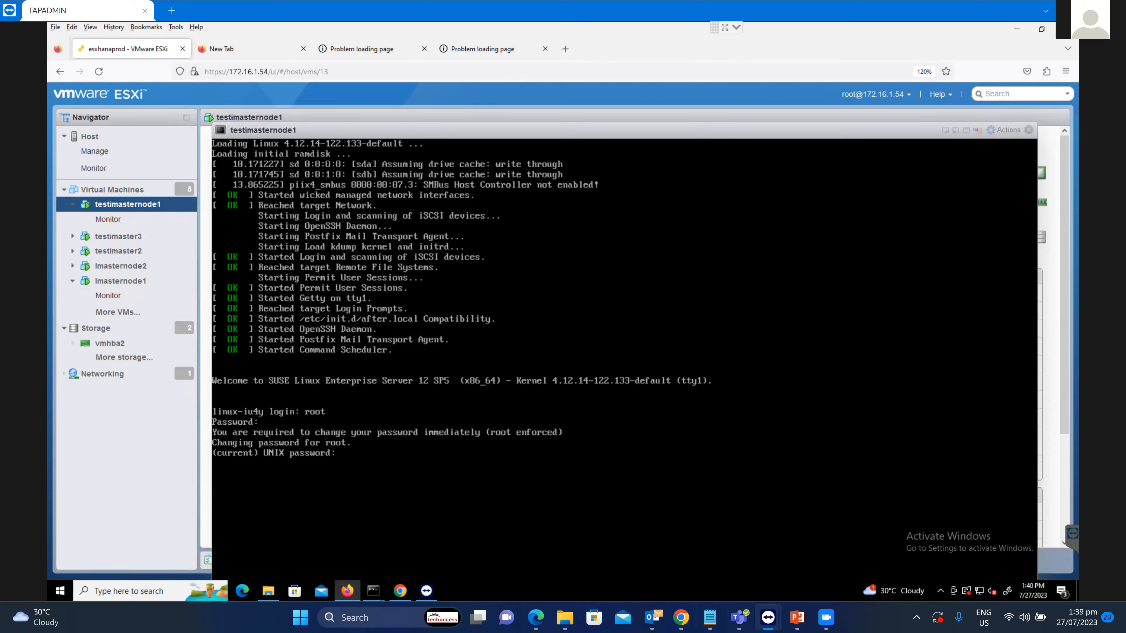
pyautogui.press('Return')
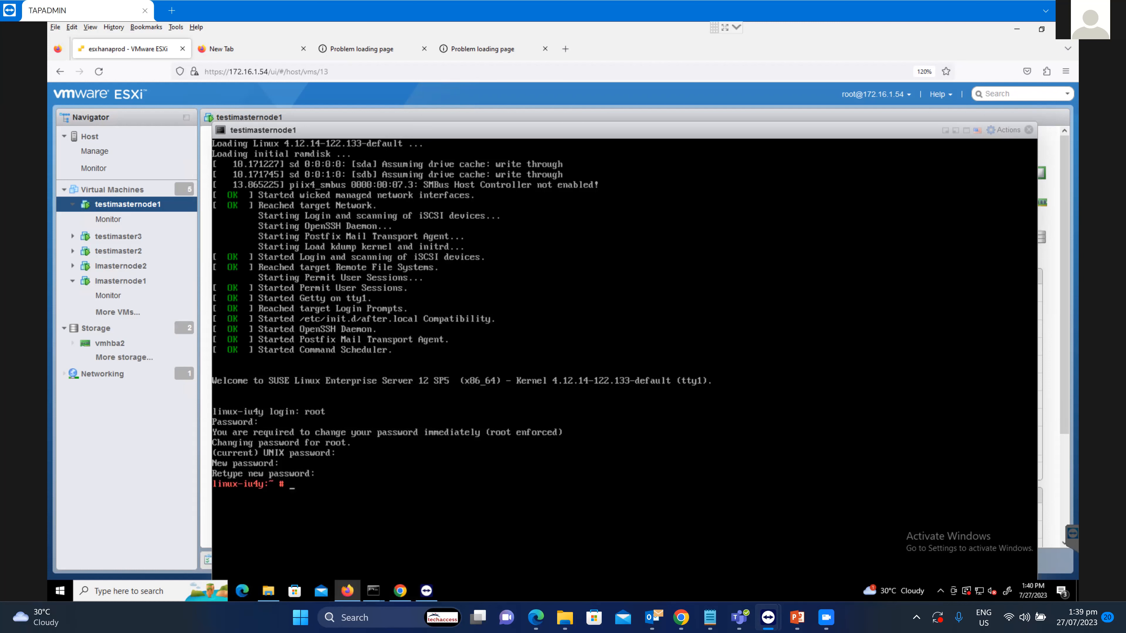
pyautogui.write('clear')
pyautogui.press('Return')
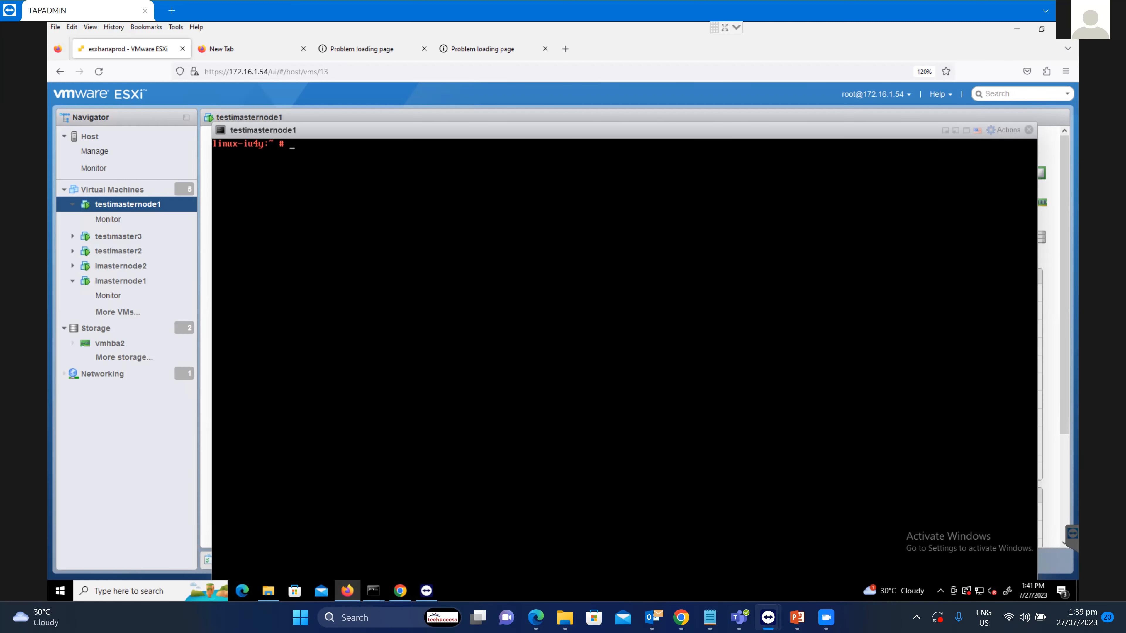
# Change into /usr/local/ostools/maintain_tools and list the scripts it contains.
pyautogui.write('cd /usr')
pyautogui.write('co')
pyautogui.press('BackSpace')
pyautogui.press('BackSpace')
pyautogui.write('c')
pyautogui.press('BackSpace')
pyautogui.write('local/ostools/m')
pyautogui.press('Tab')
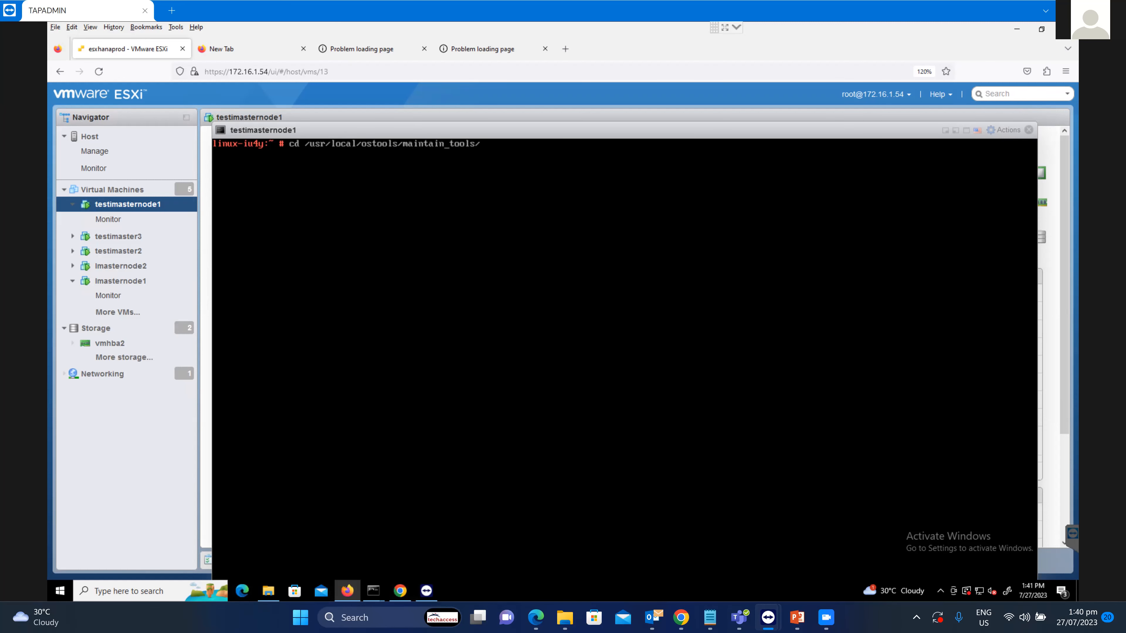
pyautogui.press('Return')
pyautogui.write('ls')
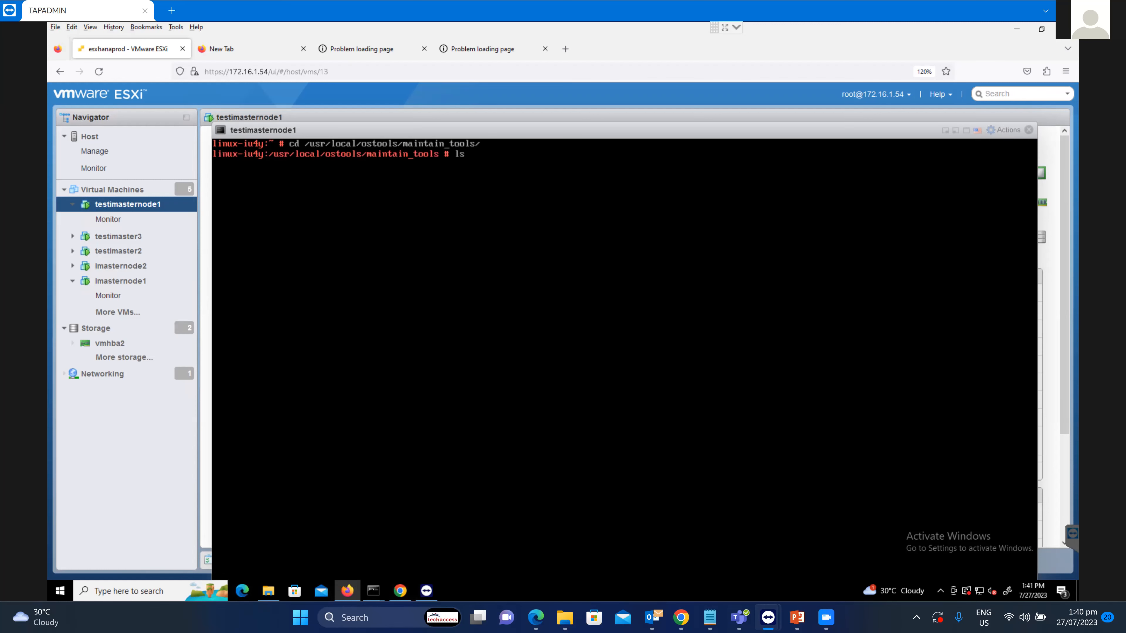
pyautogui.press('Return')
# Run the network script with bash SetNicForSuse.sh.
pyautogui.write('bash Se')
pyautogui.press('Tab')
pyautogui.write('.sh')
pyautogui.press('Return')
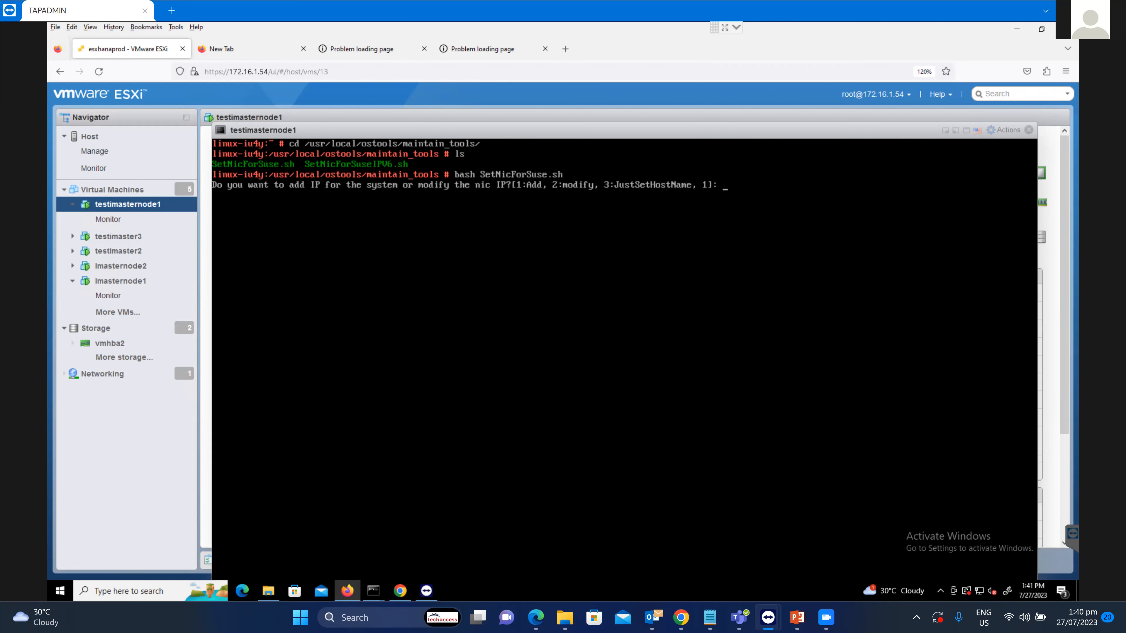
# Choose Add IP on NIC 1 and enter eth0 address 172.16.2.150 with mask 255.255.255.0.
pyautogui.write('1')
pyautogui.press('Return')
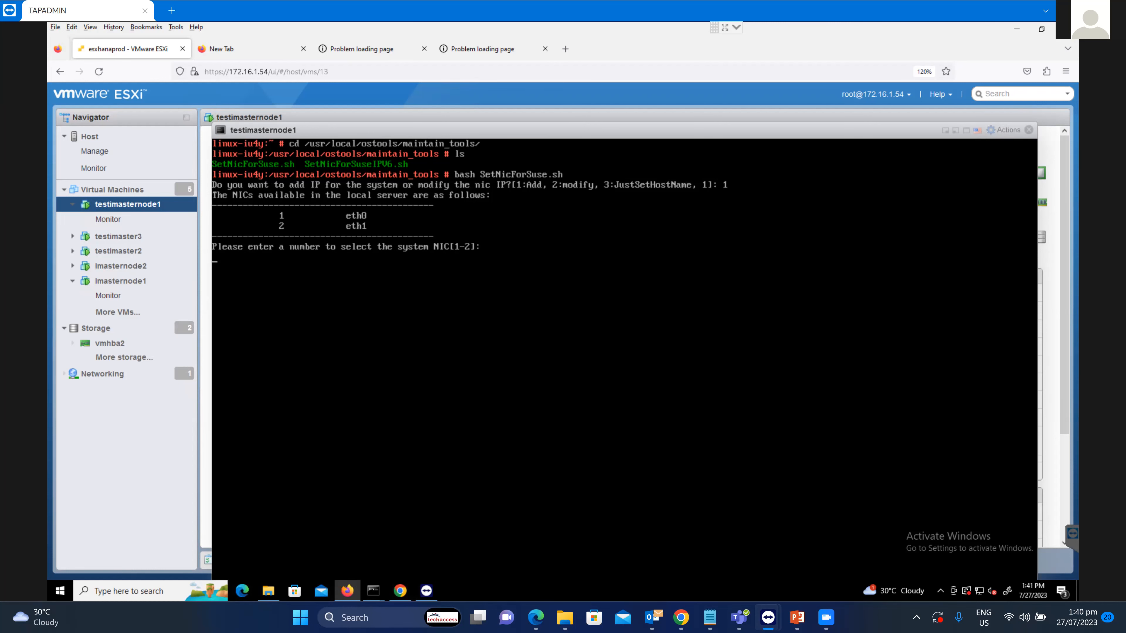
pyautogui.write('1')
pyautogui.press('Return')
pyautogui.write('172.16.')
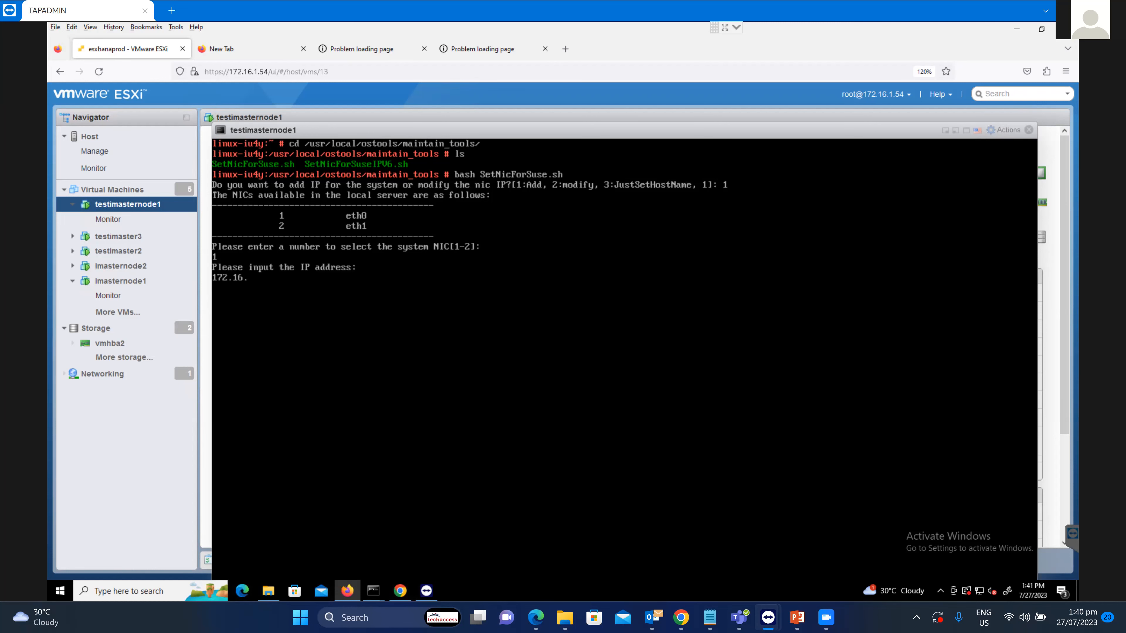
pyautogui.write('2.150')
pyautogui.click(710, 617)
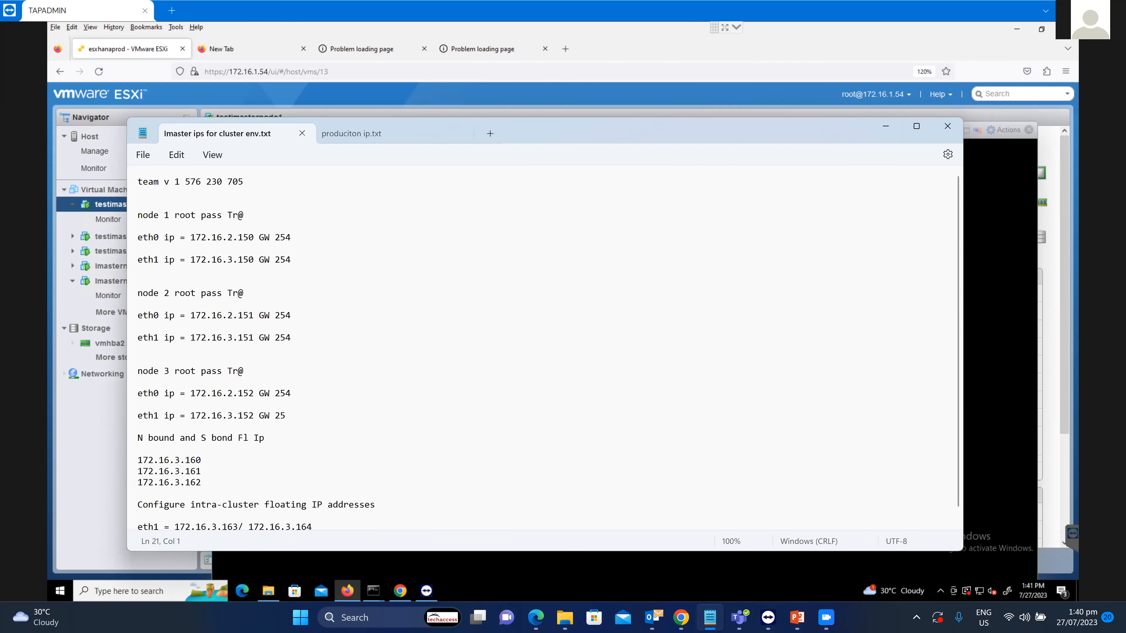
pyautogui.click(886, 126)
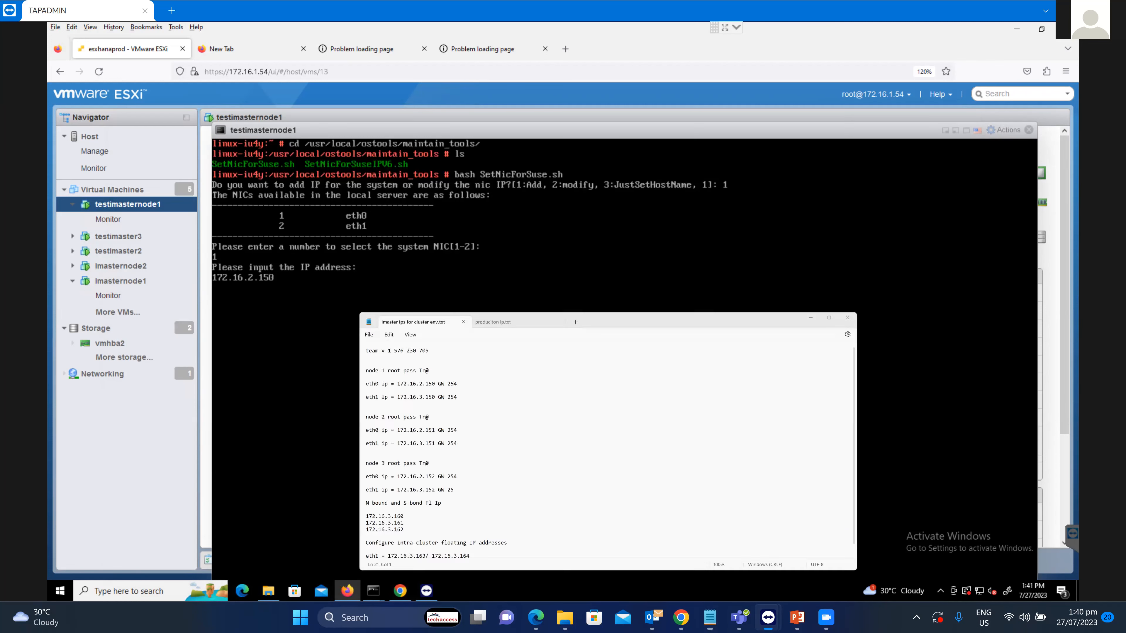
pyautogui.press('Return')
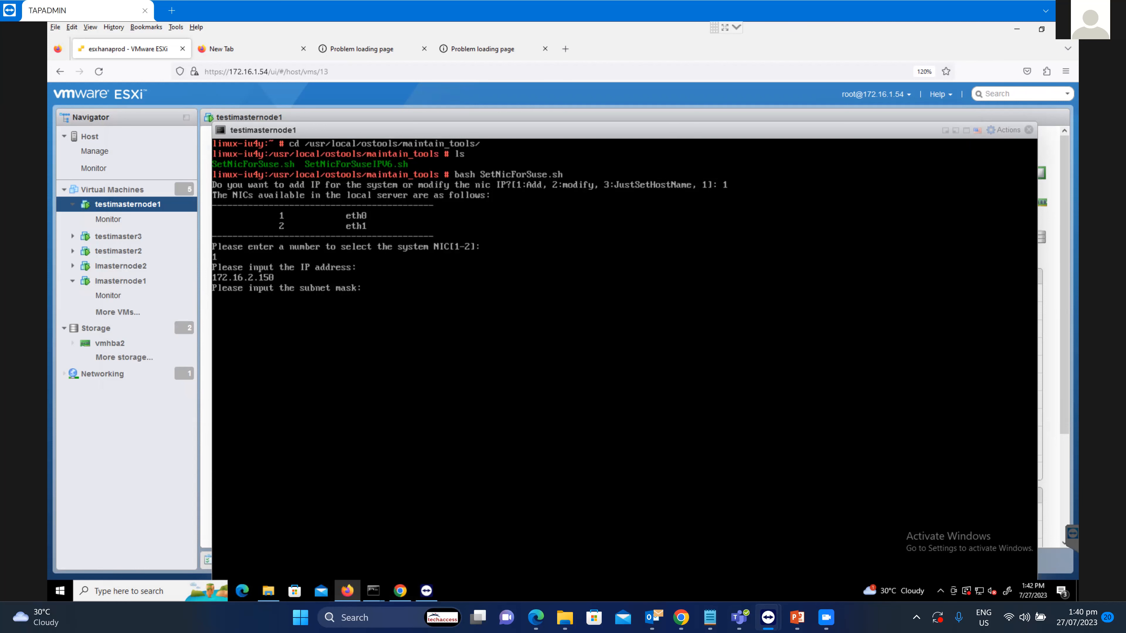
pyautogui.write('255.255.255.0')
pyautogui.press('Return')
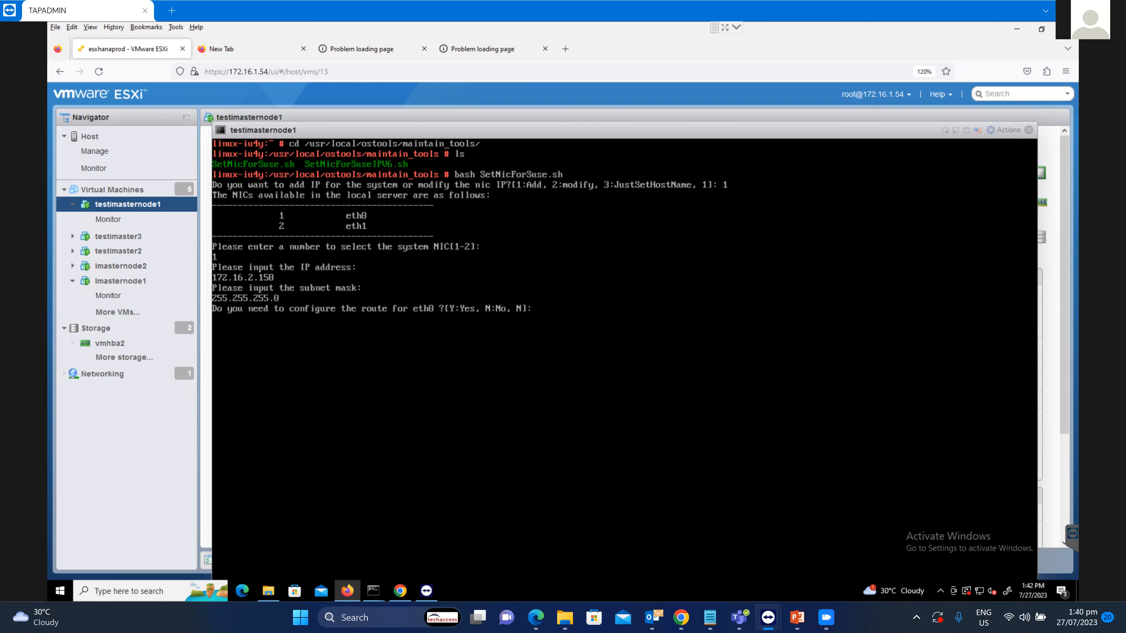
# Add a route via gateway 172.16.2.254 with destination and genmask 0.0.0.0.
pyautogui.write('y')
pyautogui.press('Return')
pyautogui.write('172.16')
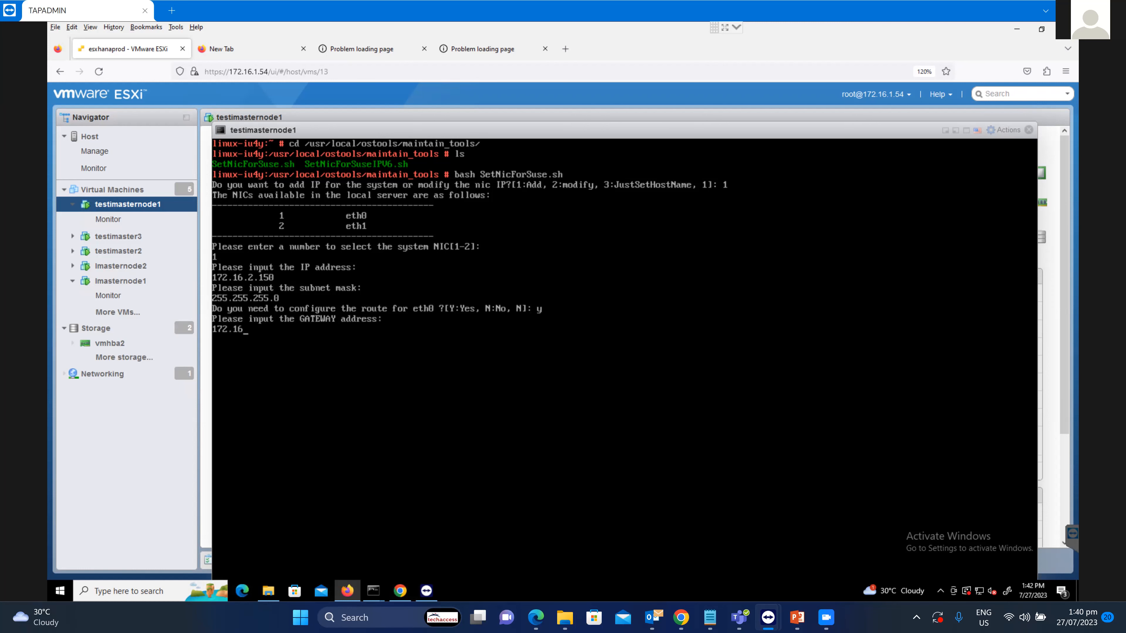
pyautogui.write('.2.254')
pyautogui.press('Return')
pyautogui.write('0.0.0.0')
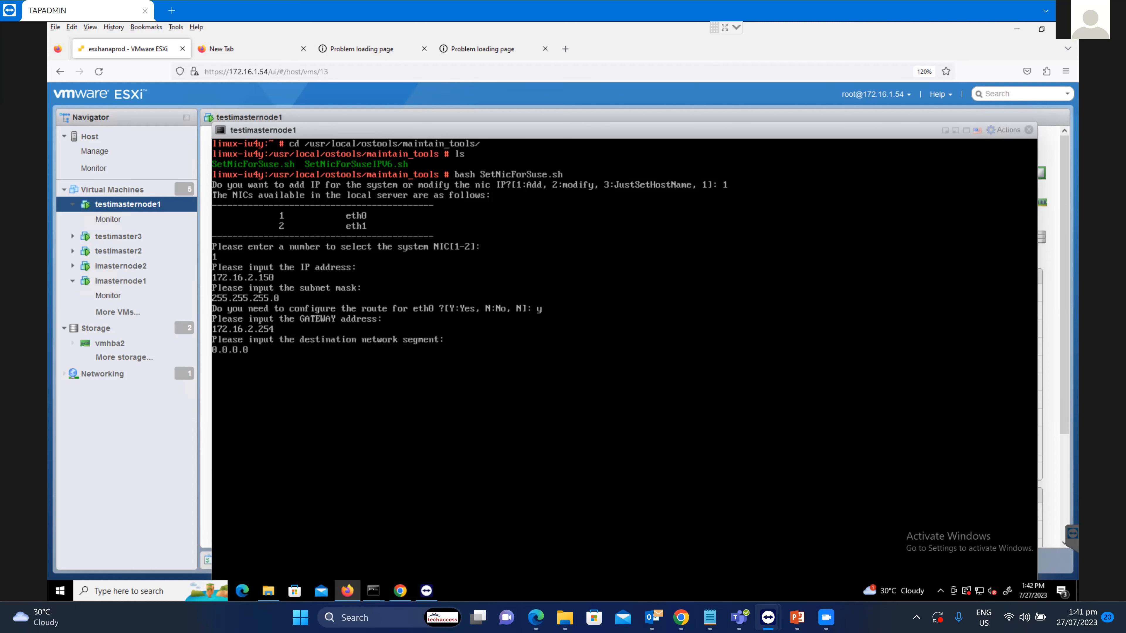
pyautogui.press('Return')
pyautogui.write('0.0.0.0')
pyautogui.press('Return')
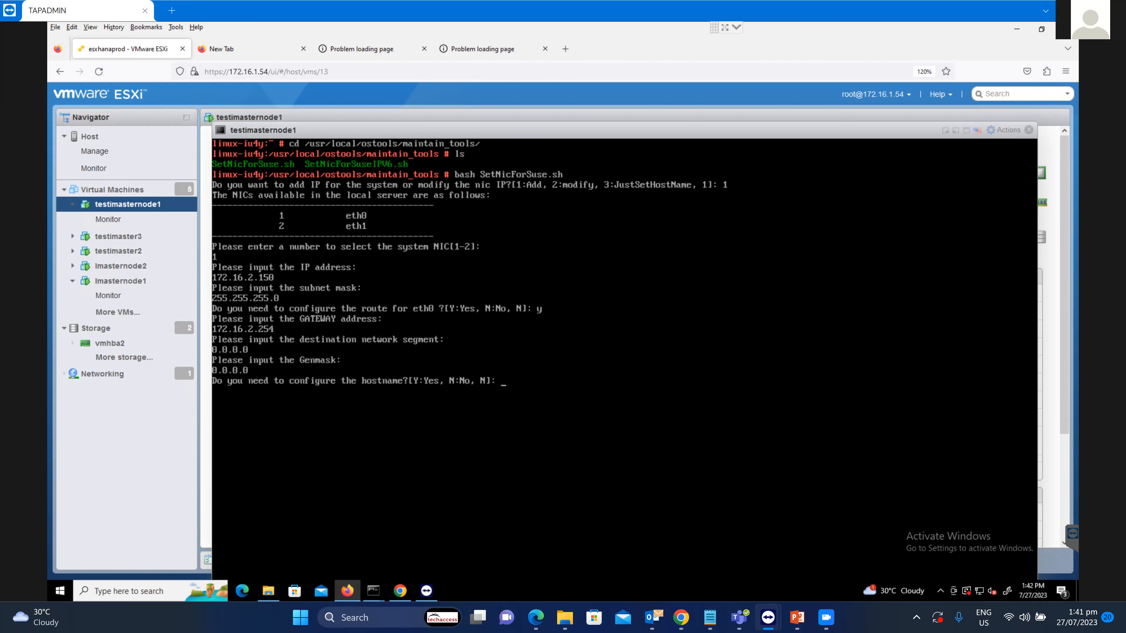
# Set the host entry 172.16.2.150 with hostname imaster1 and apply the settings.
pyautogui.write('y')
pyautogui.press('Return')
pyautogui.write('172.1')
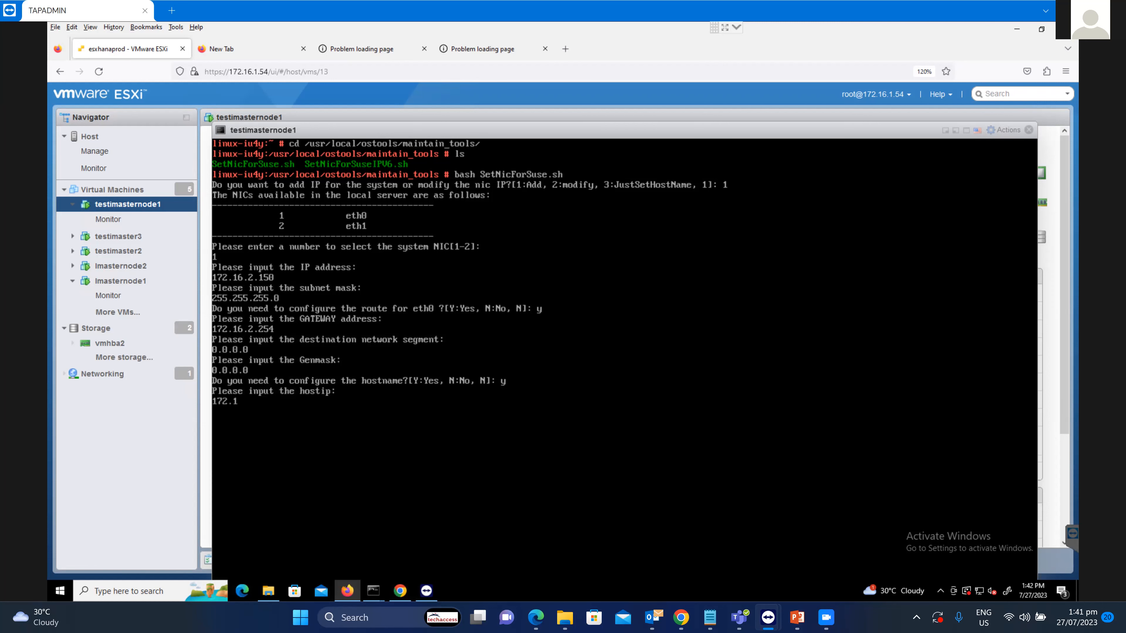
pyautogui.write('6.2.159')
pyautogui.press('BackSpace')
pyautogui.write('0')
pyautogui.press('Return')
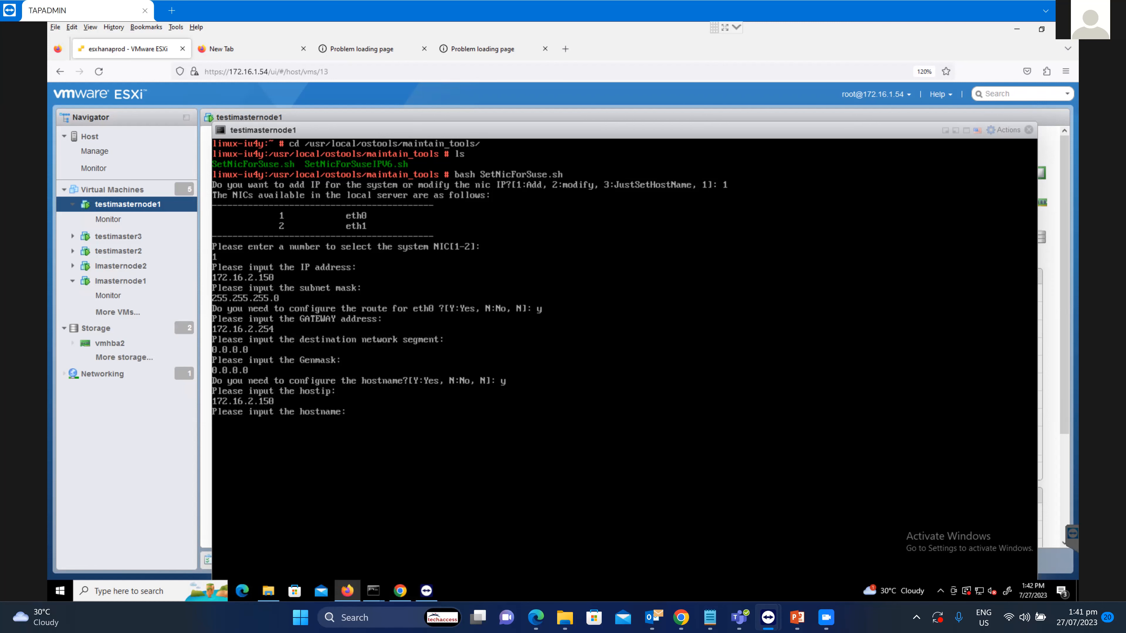
pyautogui.write('imaster1')
pyautogui.press('Return')
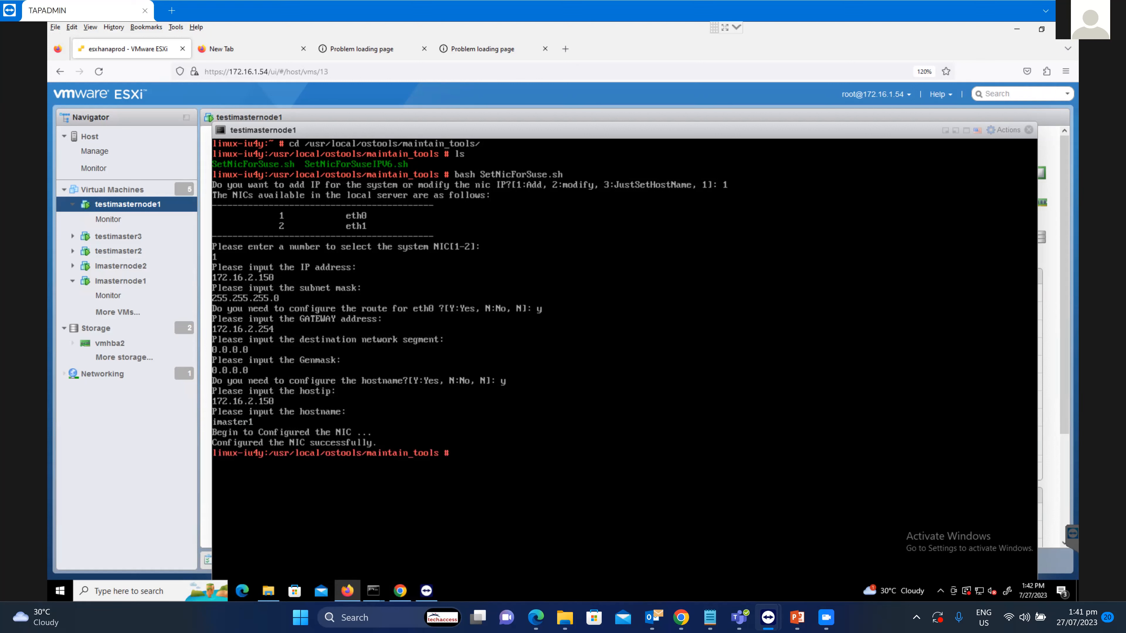
# Start a second script run for eth1, then abort it with Ctrl+C and clear the terminal.
pyautogui.press('Up')
pyautogui.press('Return')
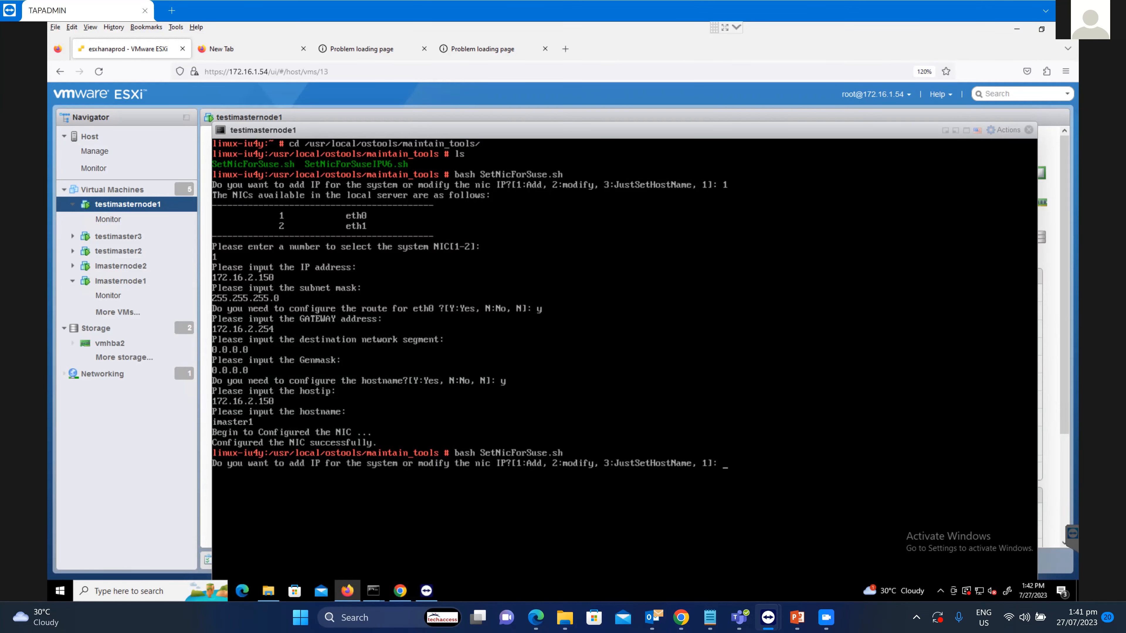
pyautogui.write('1')
pyautogui.press('Return')
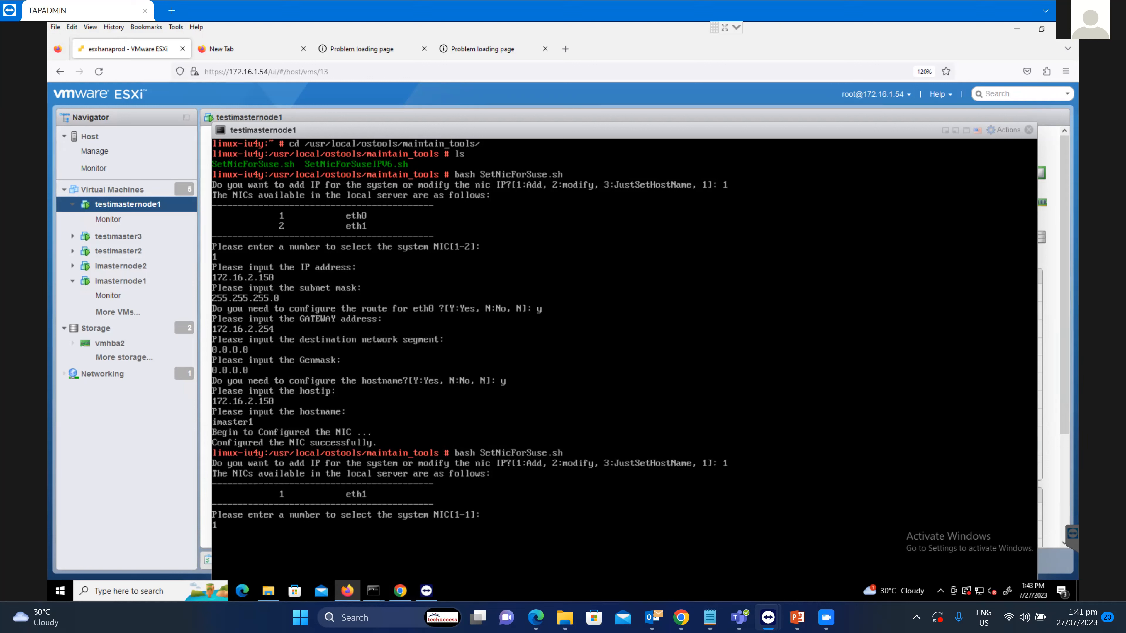
pyautogui.write('1')
pyautogui.press('Return')
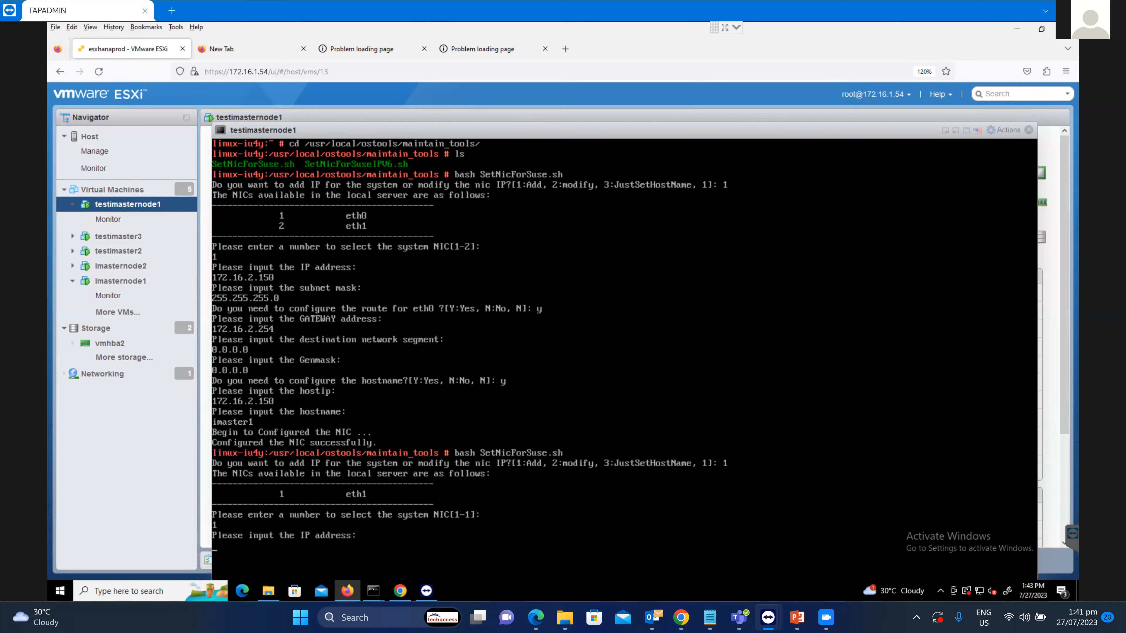
pyautogui.hotkey('ctrl', 'c')
pyautogui.write('clear')
pyautogui.press('Return')
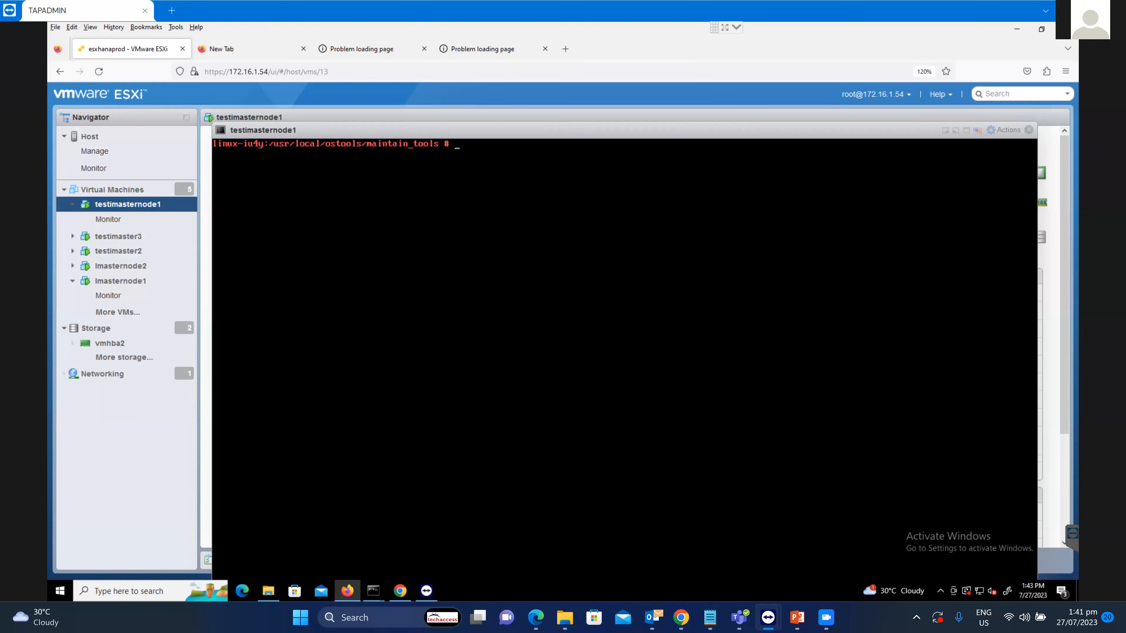
# Rerun SetNicForSuse.sh, pick NIC 1 and enter eth1 address 172.16.3.150.
pyautogui.write('clear')
pyautogui.press('Up')
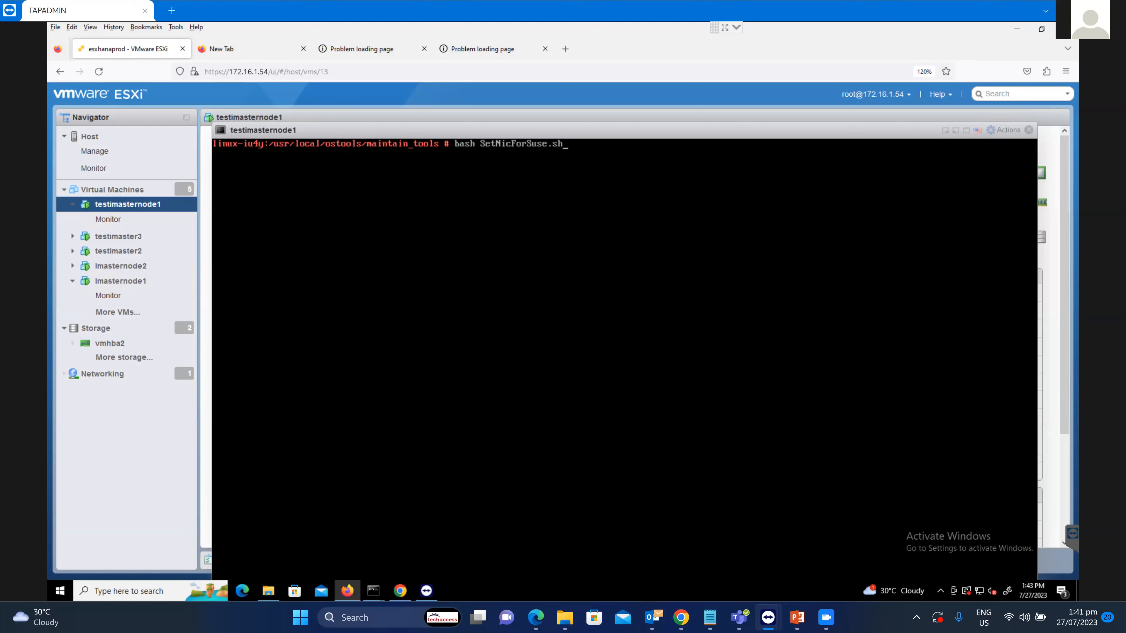
pyautogui.press('Return')
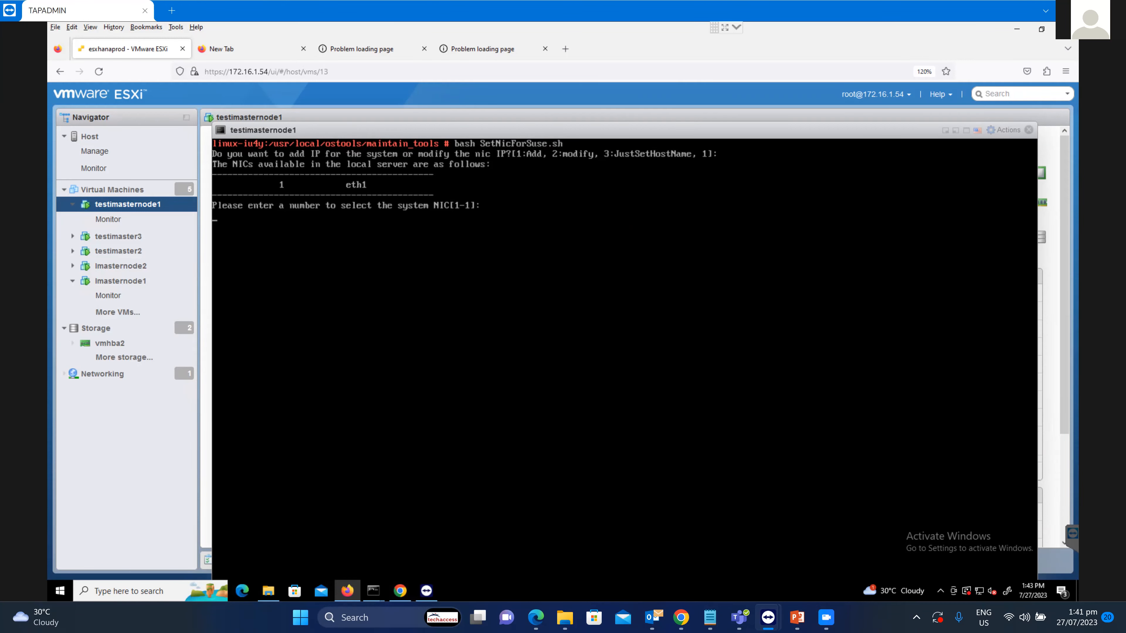
pyautogui.write('1')
pyautogui.press('Return')
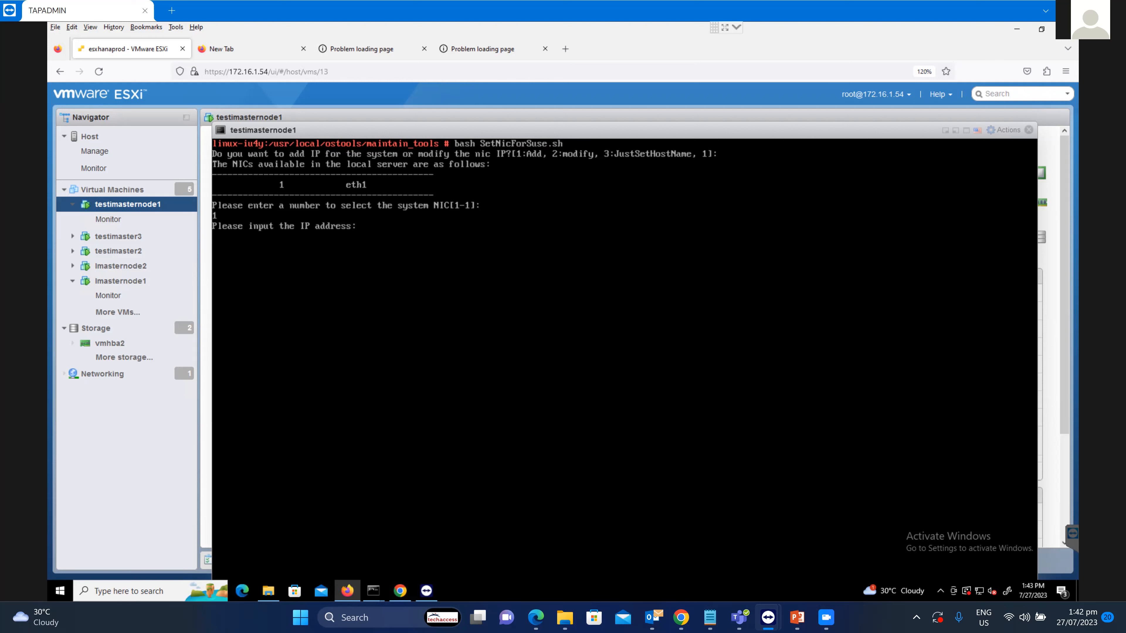
pyautogui.write('172.16.3.159')
pyautogui.press('BackSpace')
pyautogui.write('0')
pyautogui.press('Return')
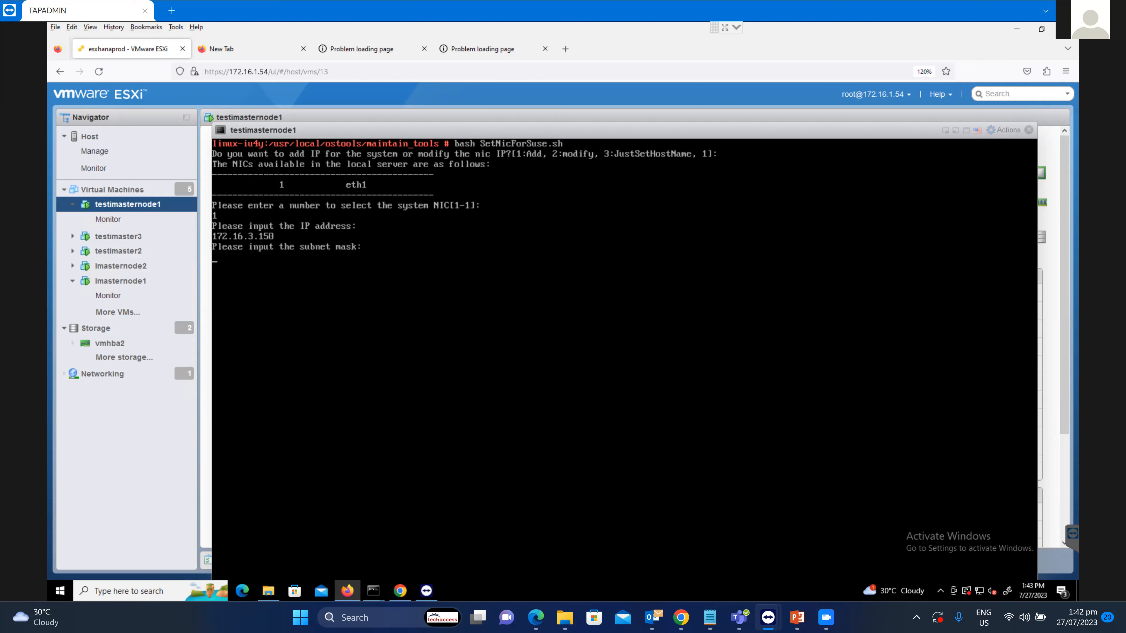
# Enter mask 255.255.255.0 and a route via gateway 172.16.3.254, destination and genmask 0.0.0.0.
pyautogui.write('255.255.255.0 Do ')
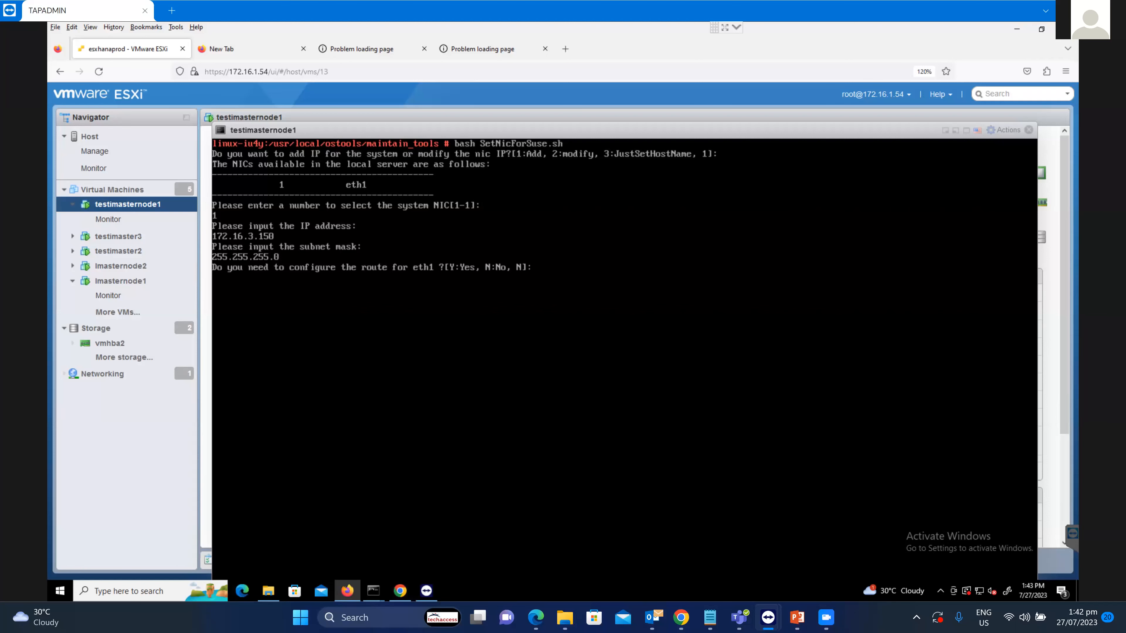
pyautogui.write('y')
pyautogui.press('Return')
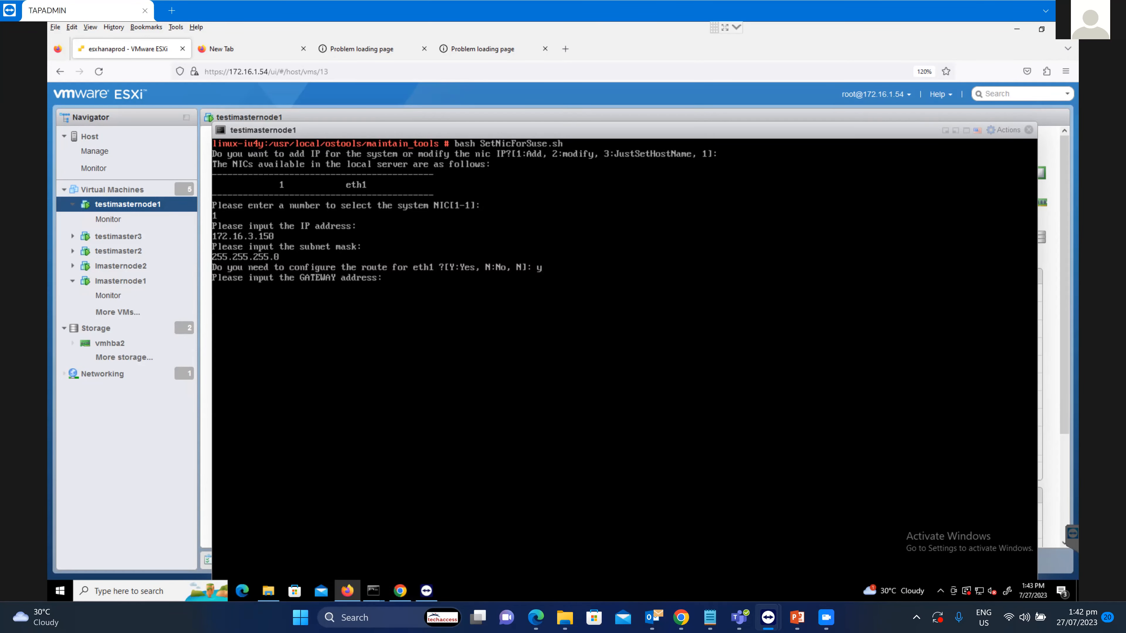
pyautogui.write('172.16.3.254')
pyautogui.press('Return')
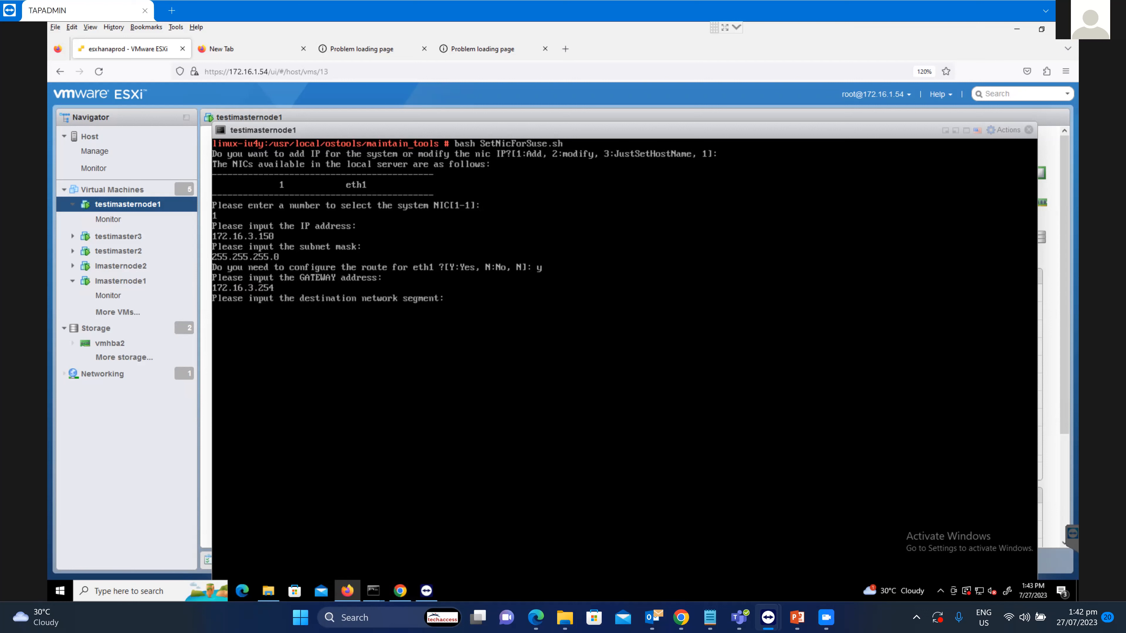
pyautogui.write('0.0.0.0')
pyautogui.press('Return')
pyautogui.write('0.0.0.')
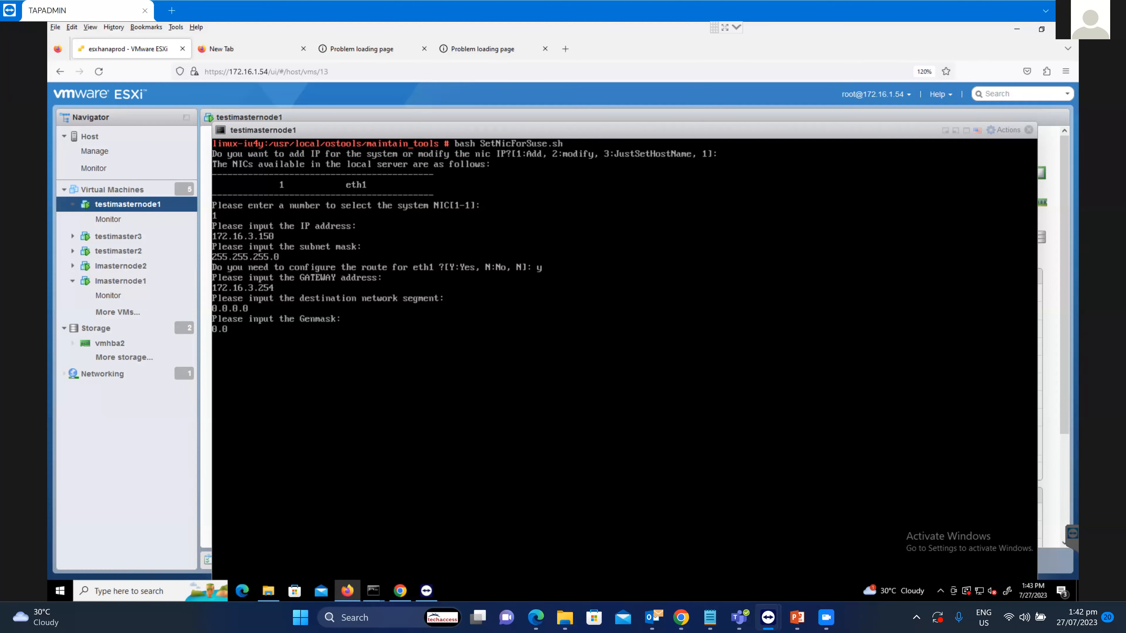
pyautogui.press('Return')
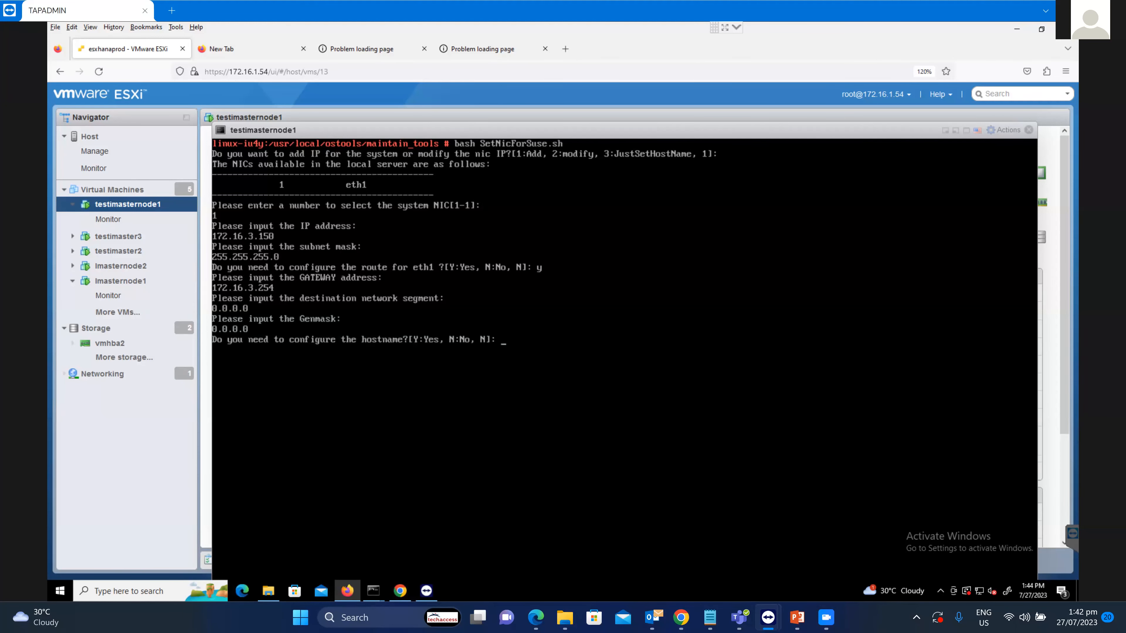
# Set the host entry 172.16.3.150 with hostname imaster-1 and apply the settings.
pyautogui.write('y')
pyautogui.press('Return')
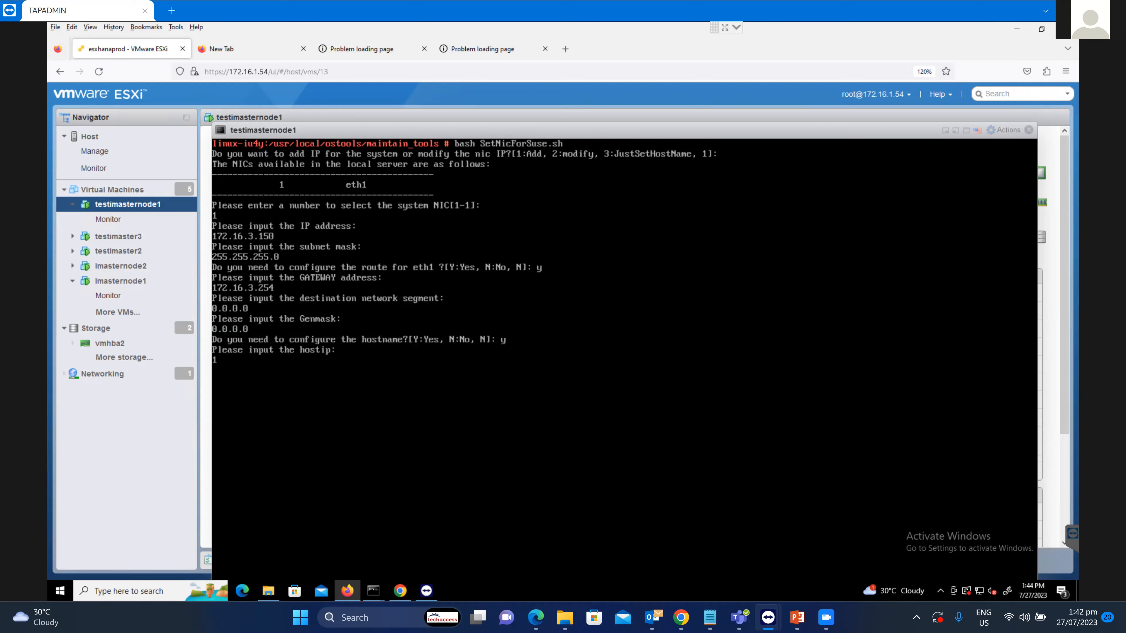
pyautogui.write('172.16.3.150')
pyautogui.press('Return')
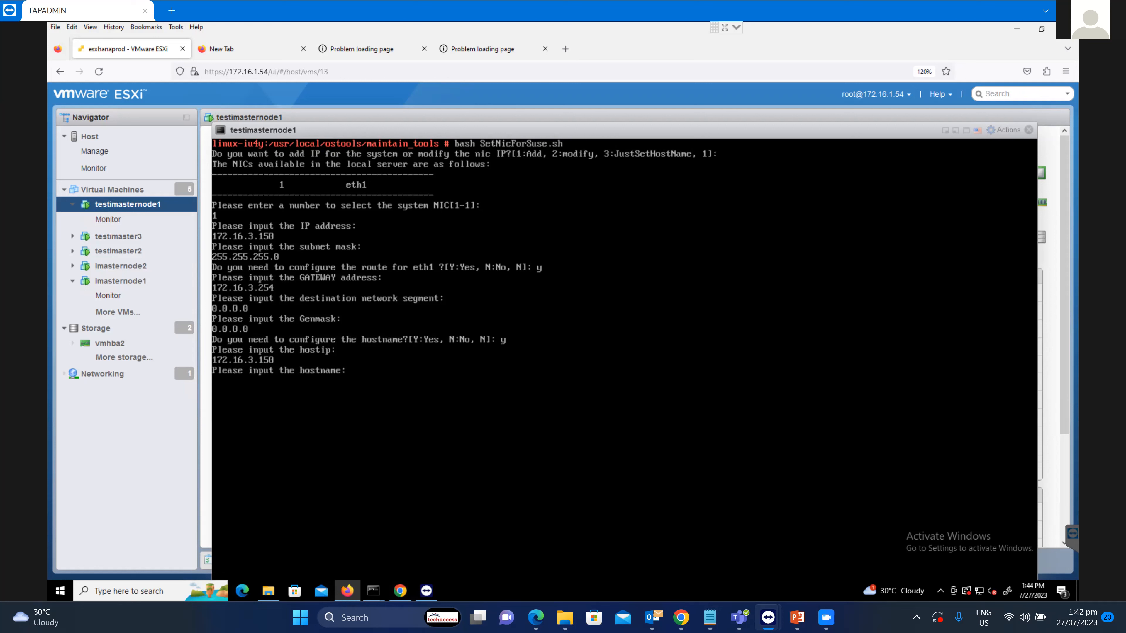
pyautogui.write('imaster-1')
pyautogui.press('Return')
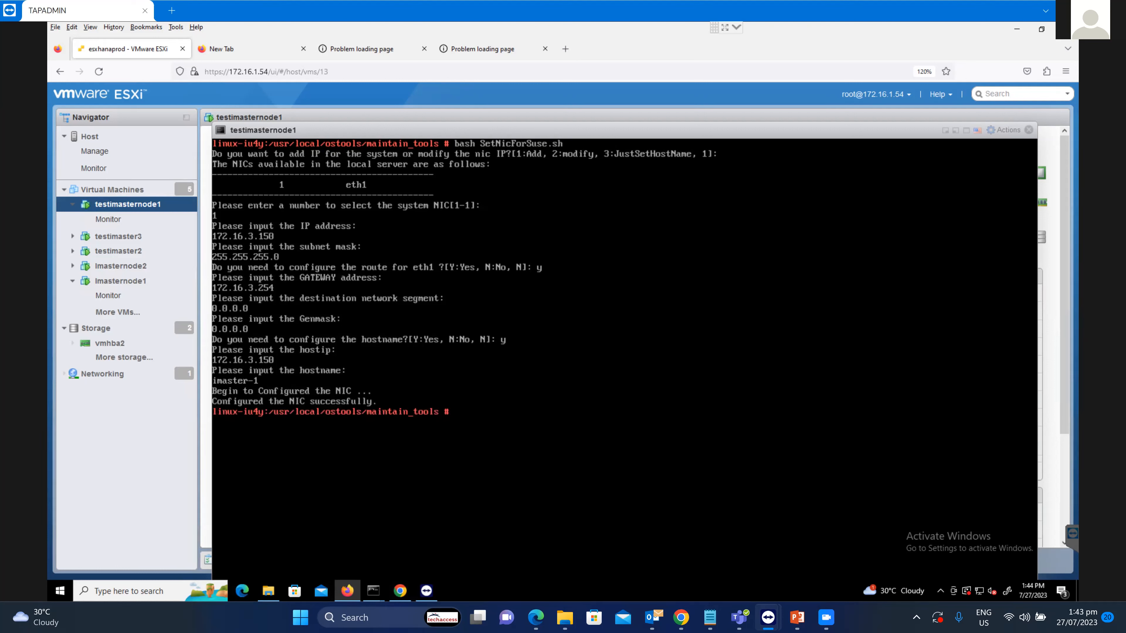
# Run ifconfig to check that eth0 has 172.16.2.150 and eth1 has 172.16.3.150.
pyautogui.write('ifconfig -a')
pyautogui.press('Return')
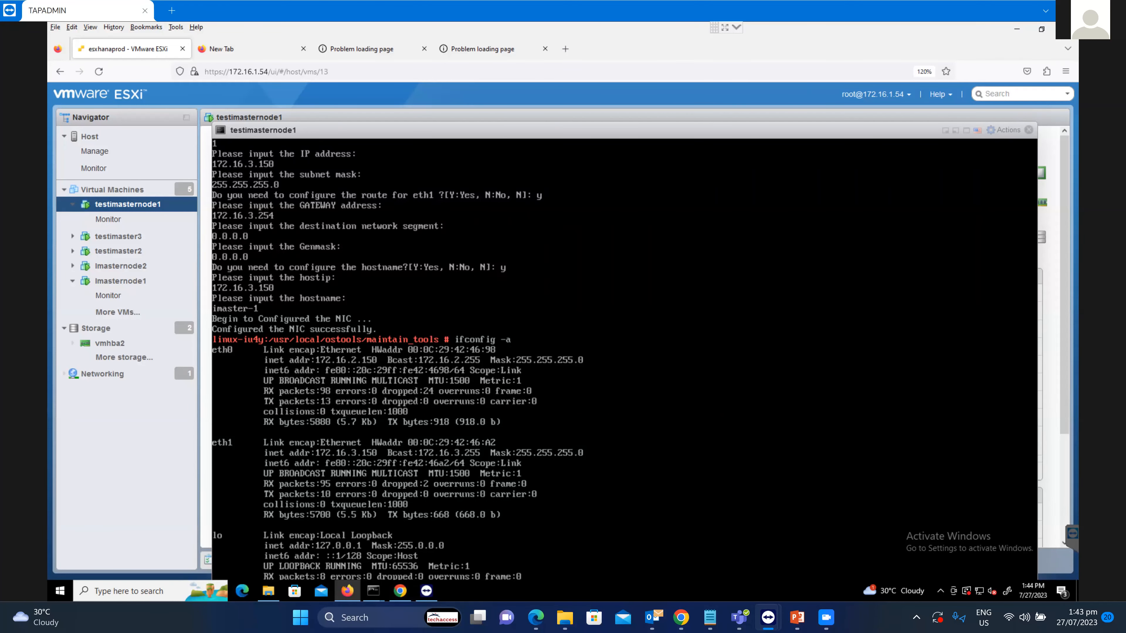
# Clear the console and issue reboot so the VM restarts to the imaster-1 login prompt.
pyautogui.press('Return')
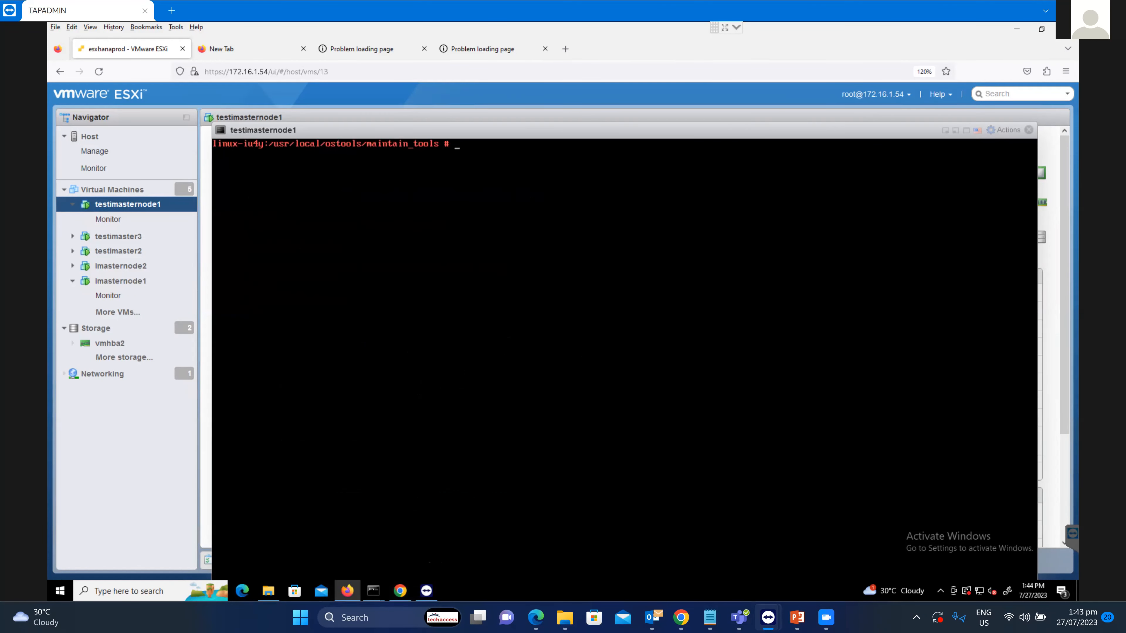
pyautogui.write('reboot')
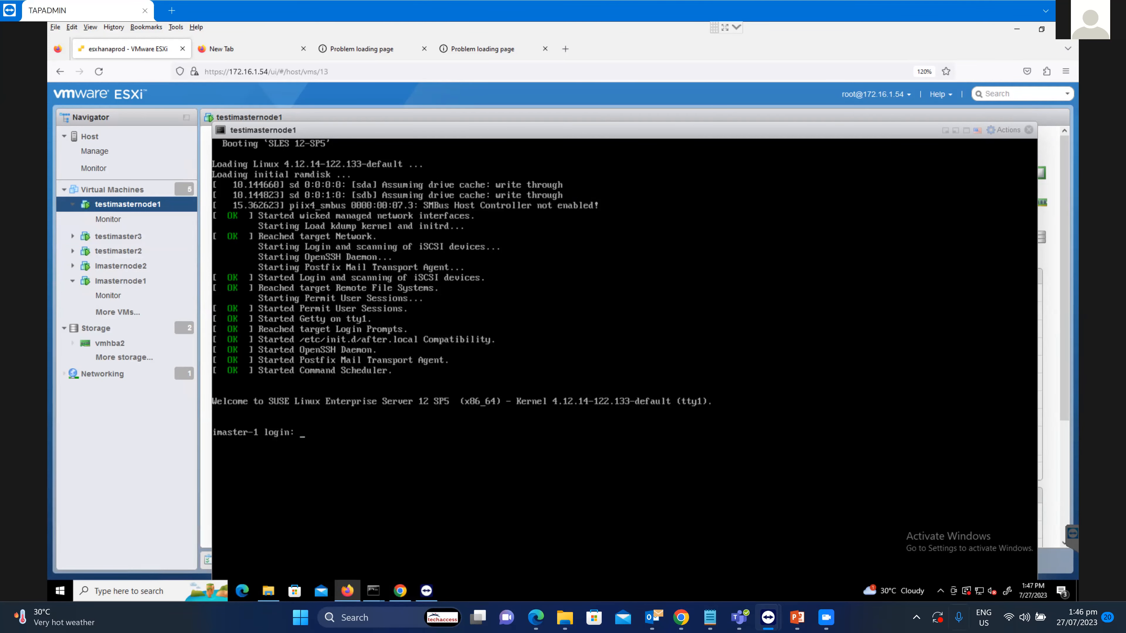
# Review the node 1–3 IP lines in the cluster notes, then switch to the Easysuitwindos folder.
pyautogui.click(710, 618)
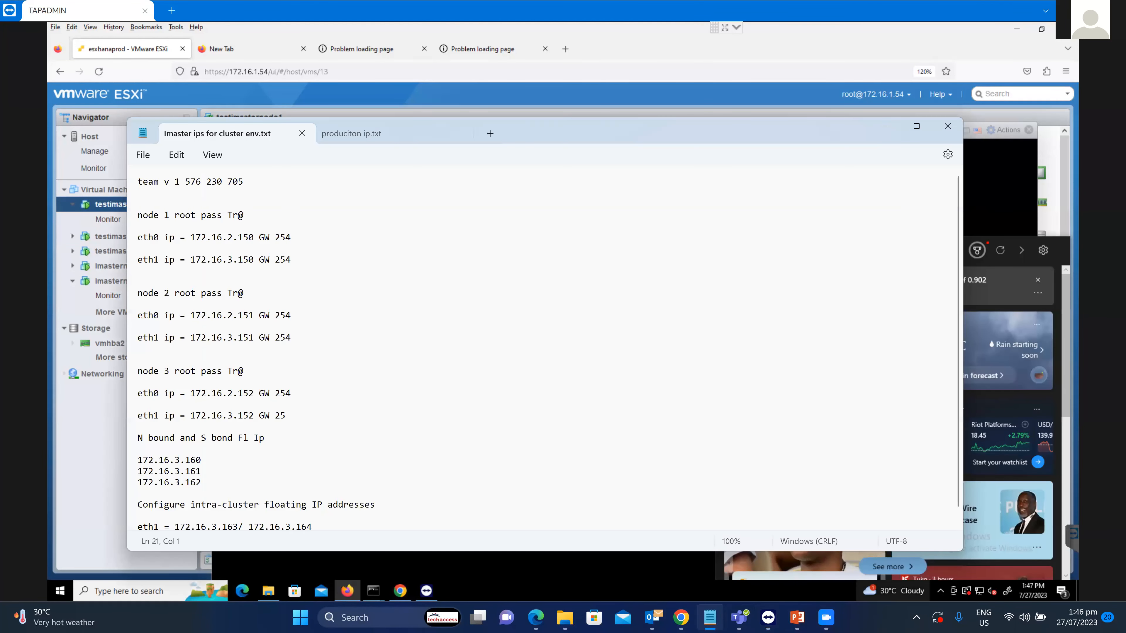
pyautogui.moveTo(138, 215); pyautogui.dragTo(287, 415)
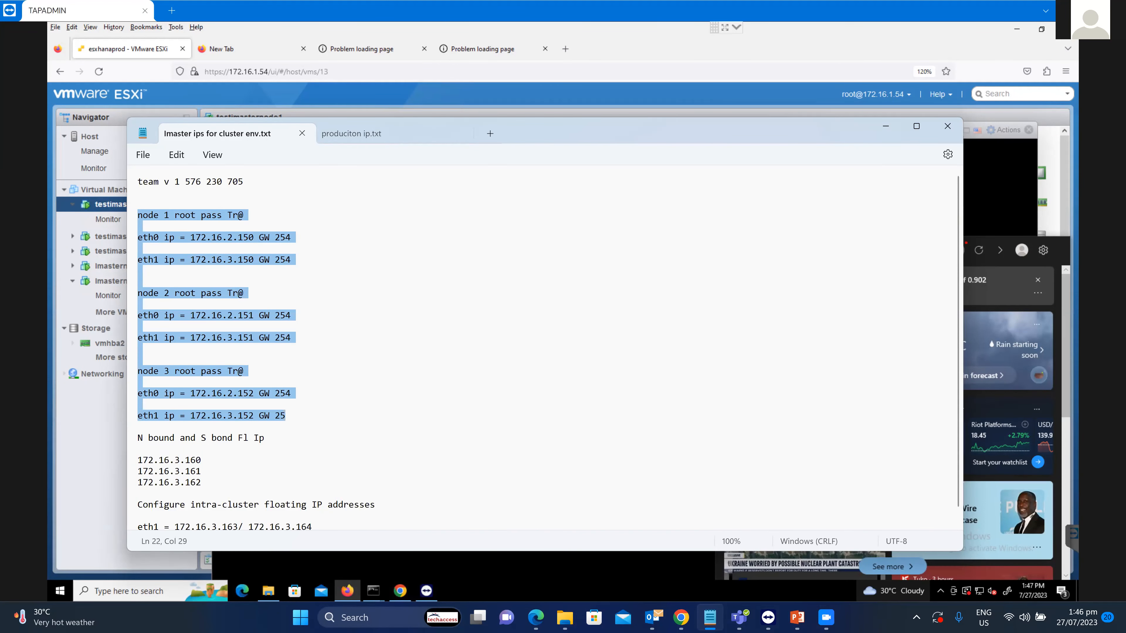
pyautogui.click(275, 238)
pyautogui.moveTo(153, 215); pyautogui.dragTo(283, 270)
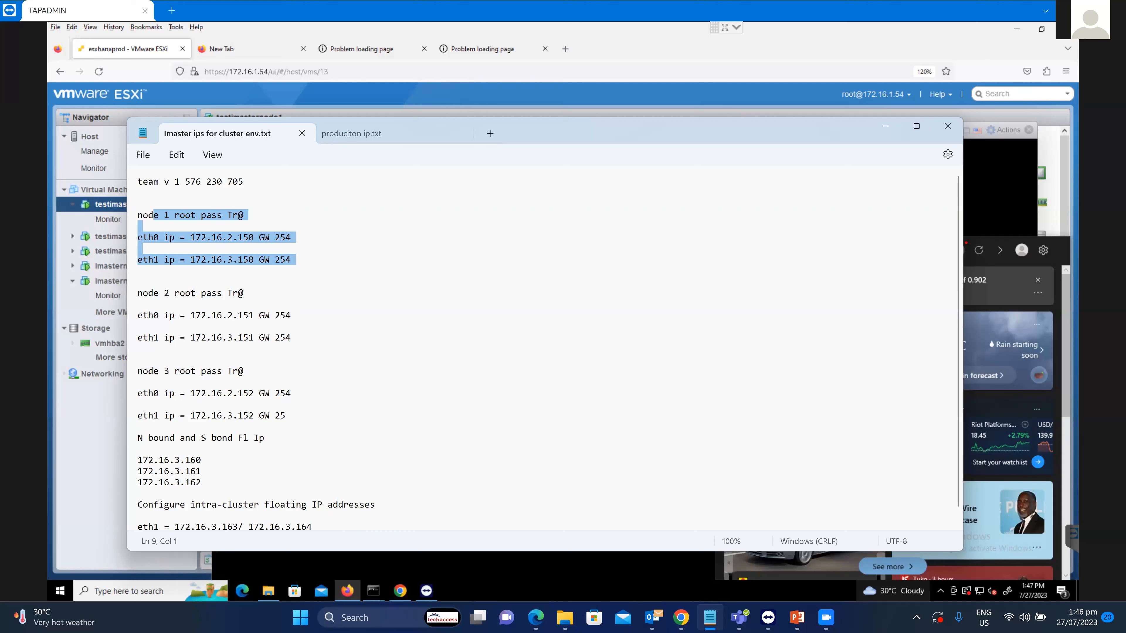
pyautogui.click(284, 272)
pyautogui.moveTo(138, 293); pyautogui.dragTo(146, 426)
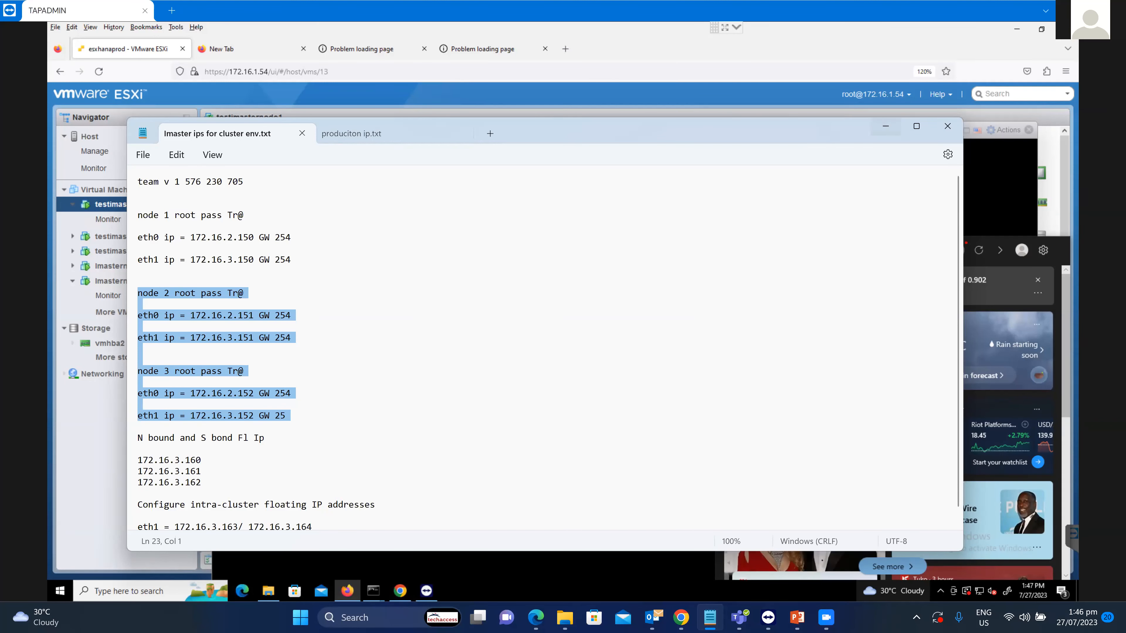
pyautogui.click(886, 126)
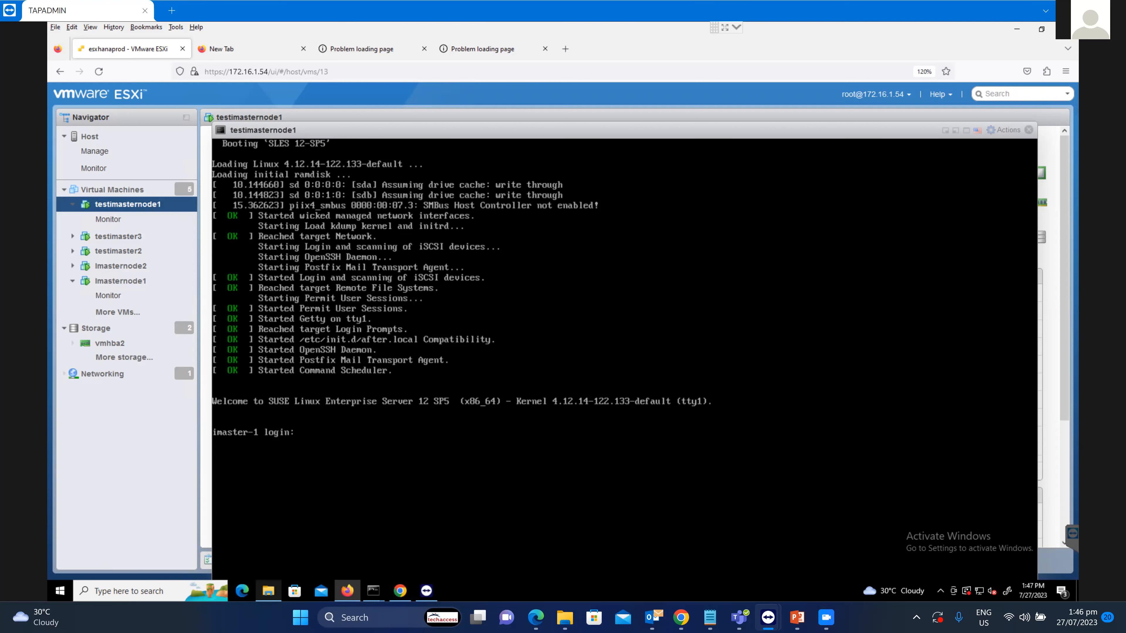
pyautogui.click(268, 591)
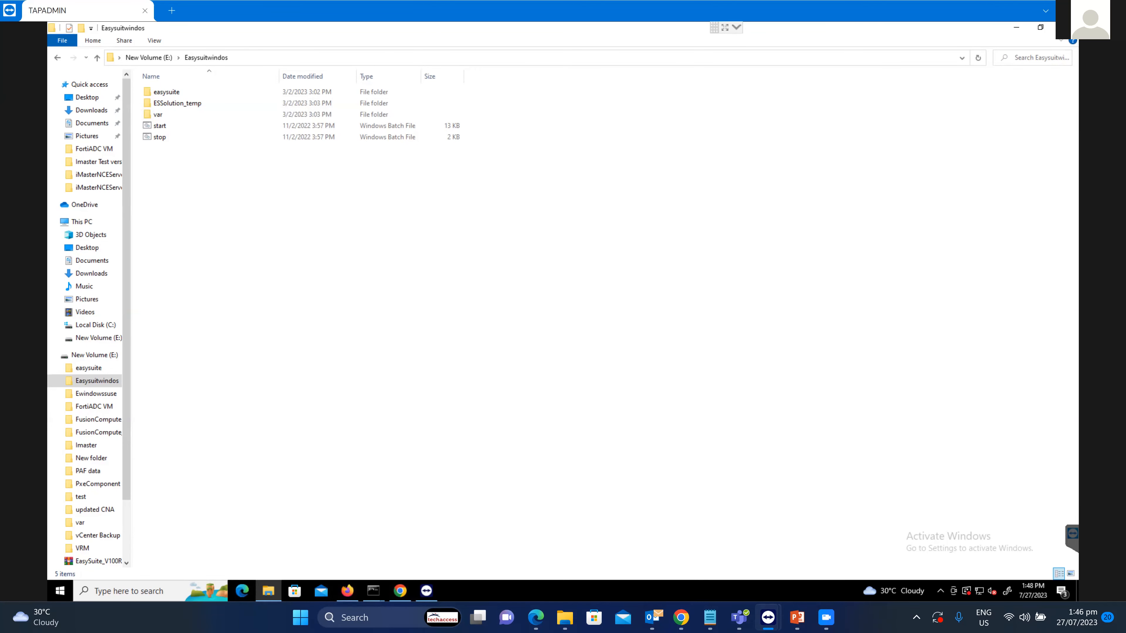
# In the browser, retry the unreachable 172.16.3.220 page, then return to the EasySuite login page.
pyautogui.click(400, 590)
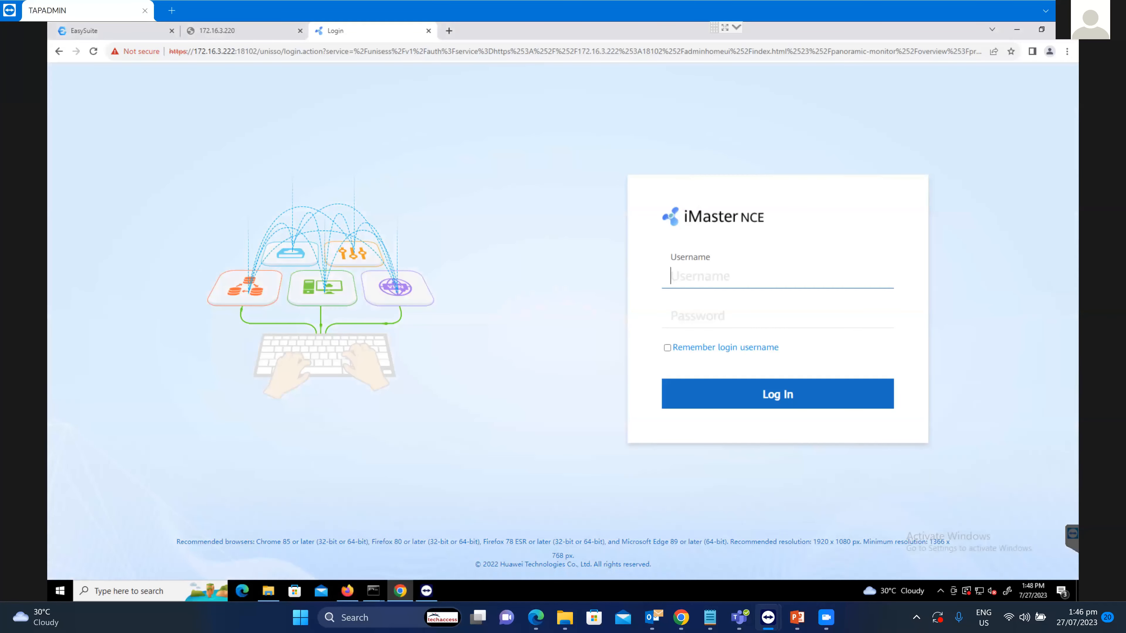
pyautogui.click(239, 31)
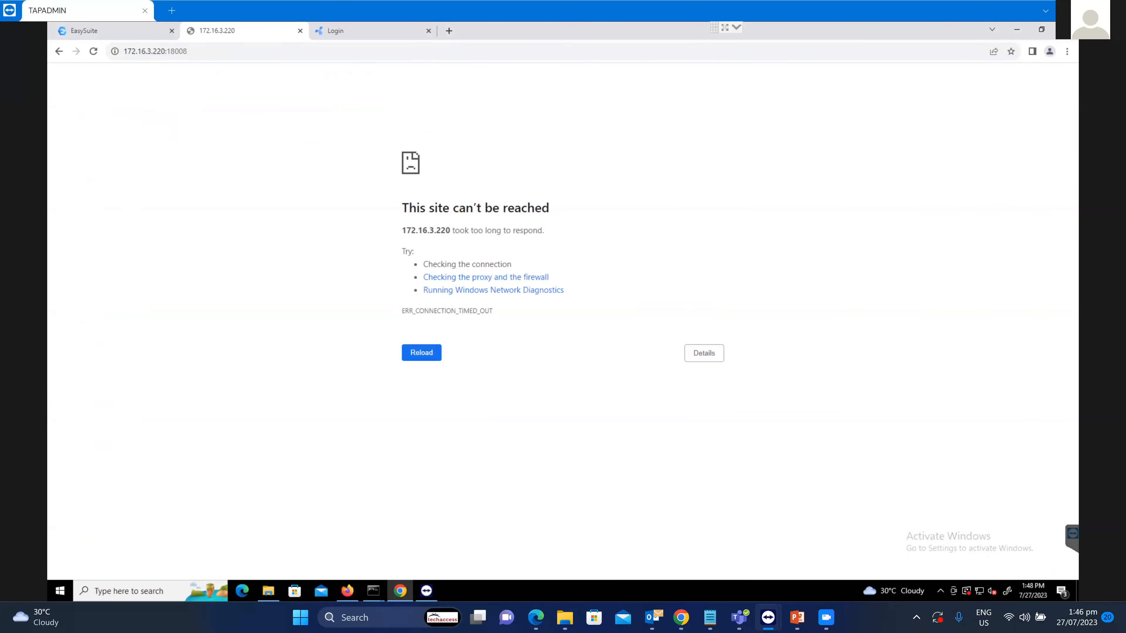
pyautogui.click(92, 52)
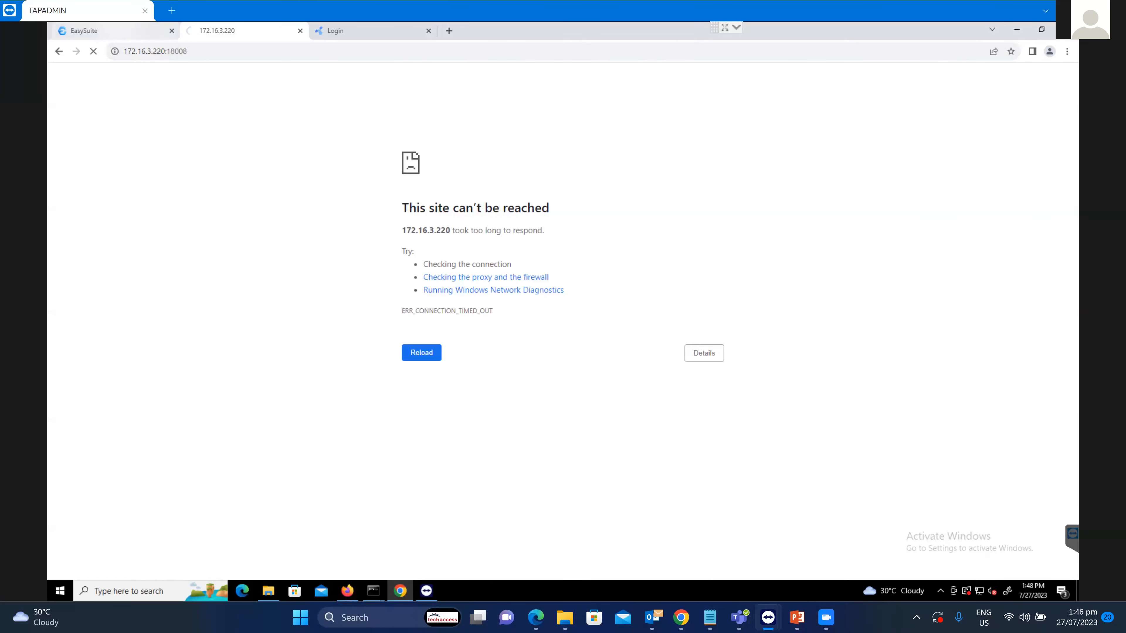
pyautogui.click(111, 31)
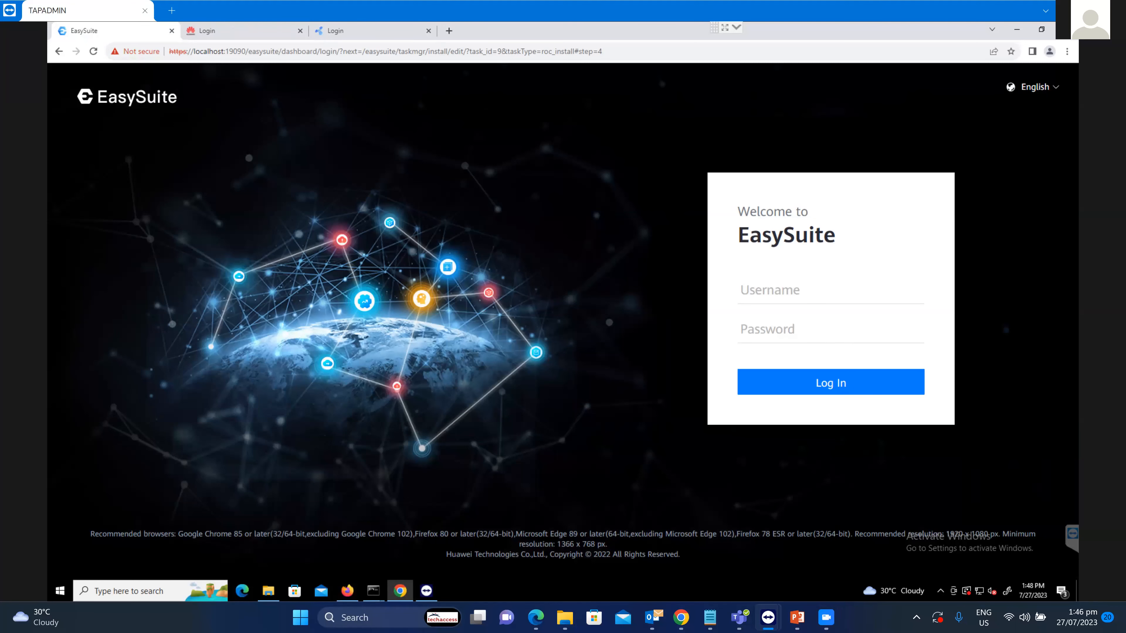
# Log in to EasySuite as admin with the account password.
pyautogui.click(780, 291)
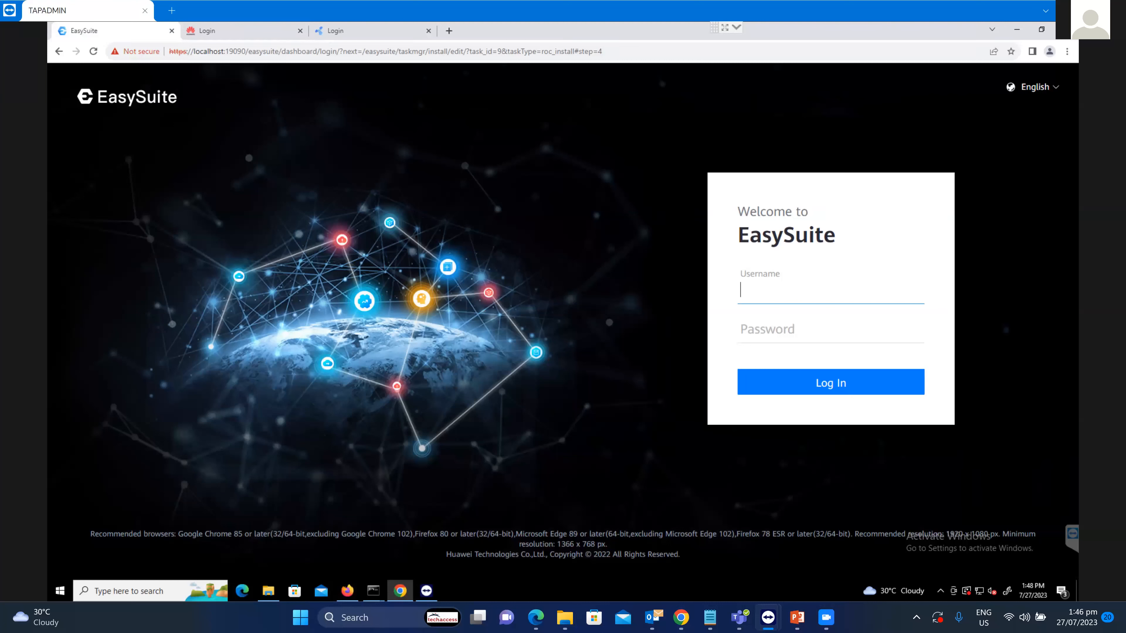
pyautogui.write('admin')
pyautogui.press('Tab')
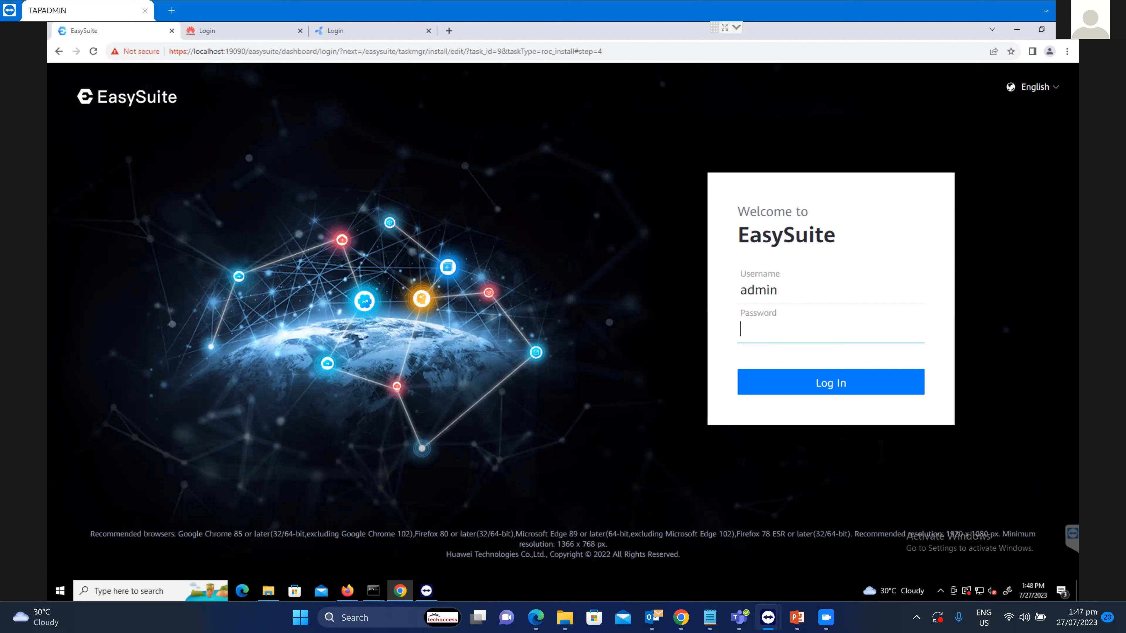
pyautogui.write('••••••••')
pyautogui.press('Return')
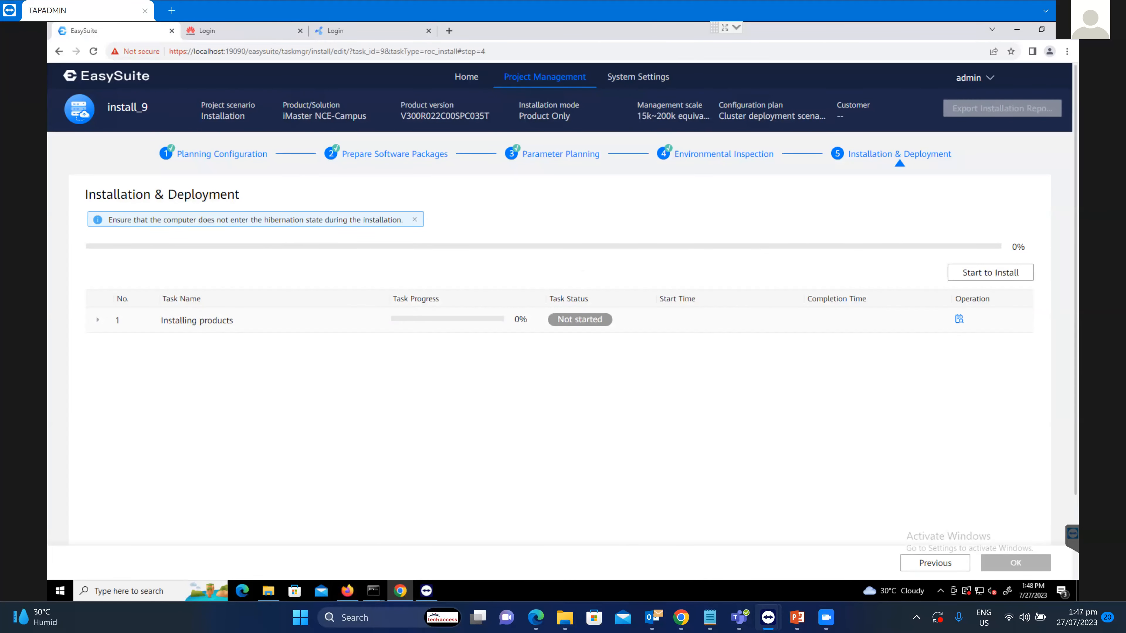
# From Home, create a new Installation project keeping the default name install_10.
pyautogui.click(466, 77)
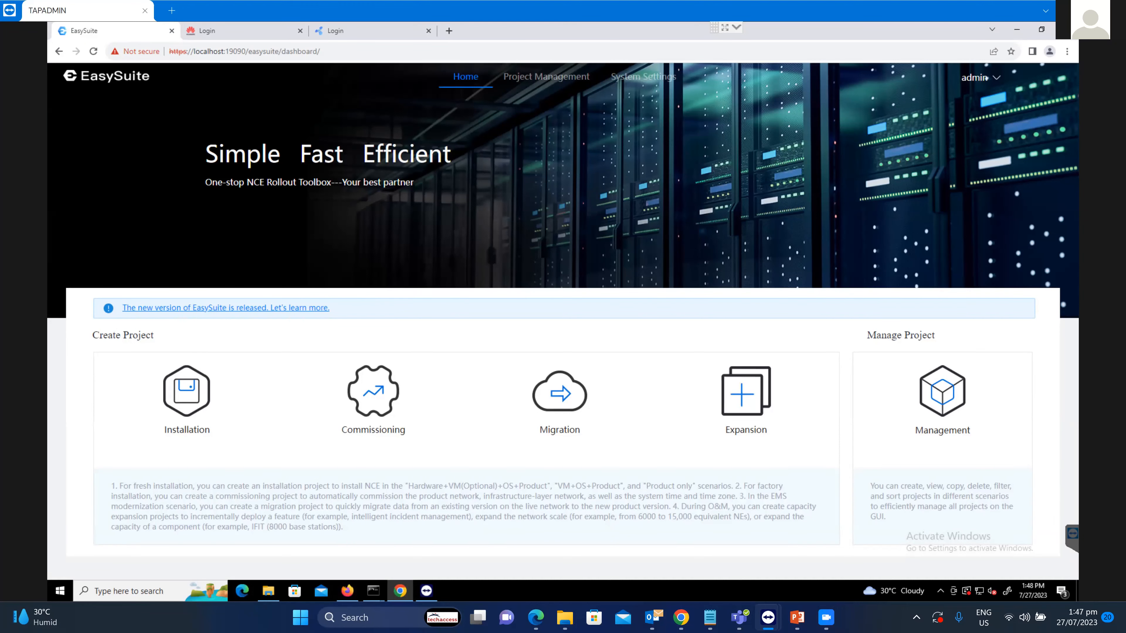
pyautogui.click(186, 392)
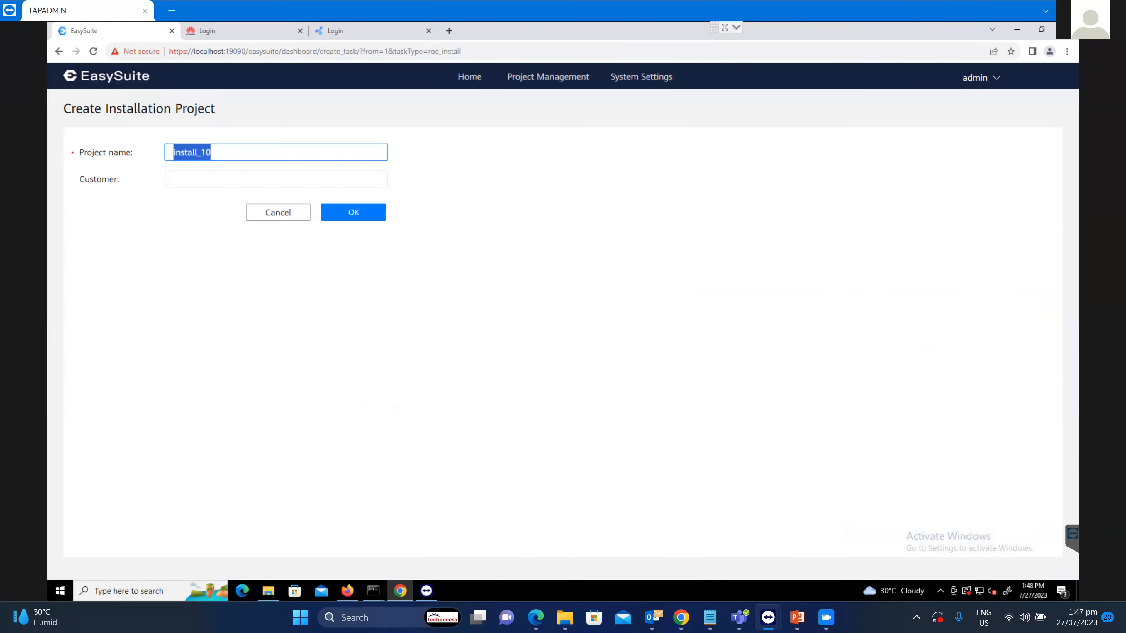
pyautogui.click(353, 212)
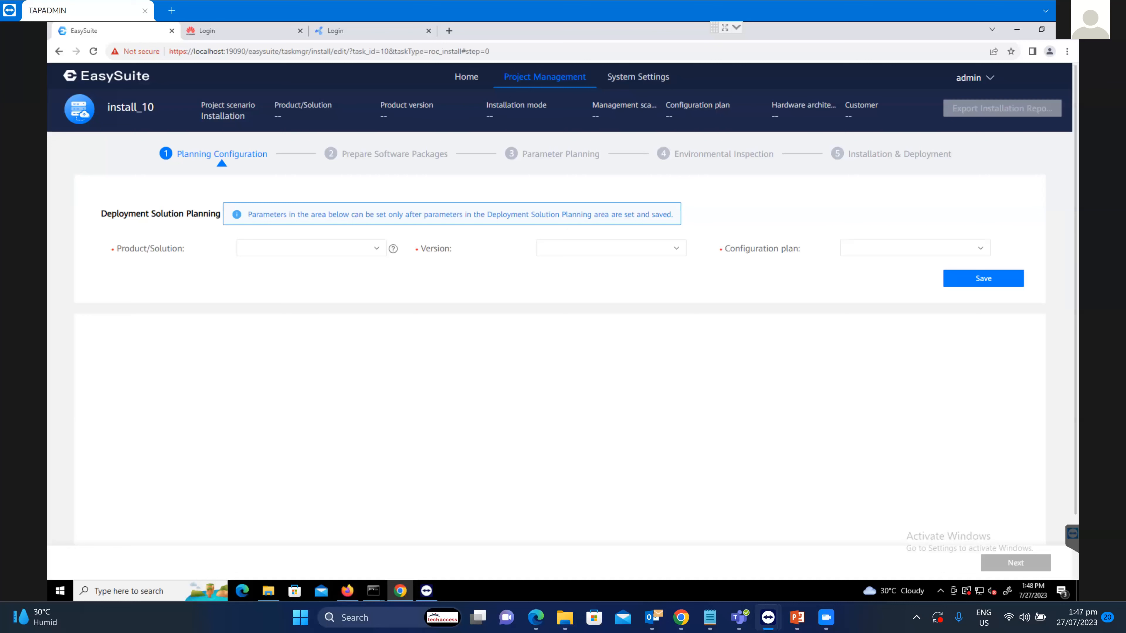
# Plan iMaster NCE-Campus, Only product, 15k~200k equivalent NEs, Cluster deployment scenario, and save.
pyautogui.click(311, 248)
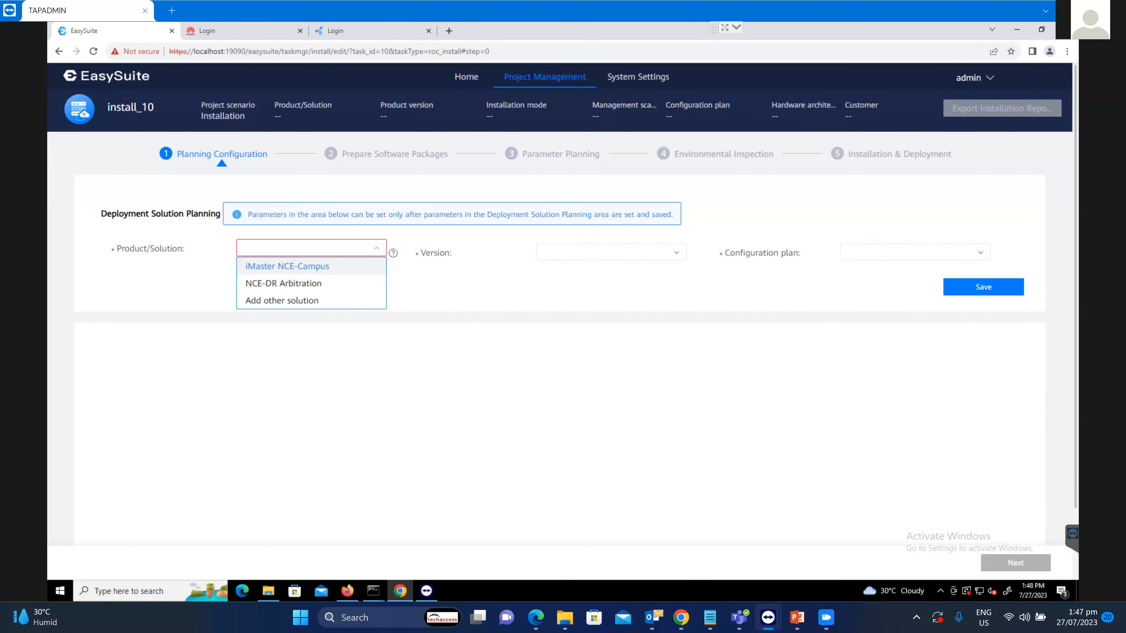
pyautogui.click(287, 266)
pyautogui.click(912, 248)
pyautogui.click(871, 283)
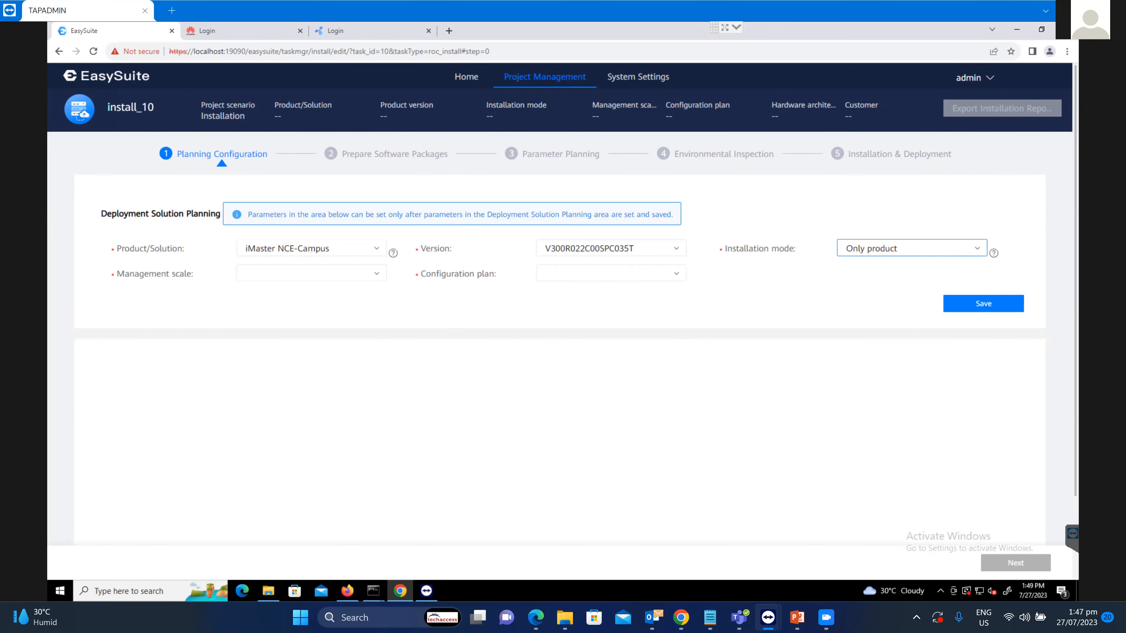
pyautogui.click(312, 274)
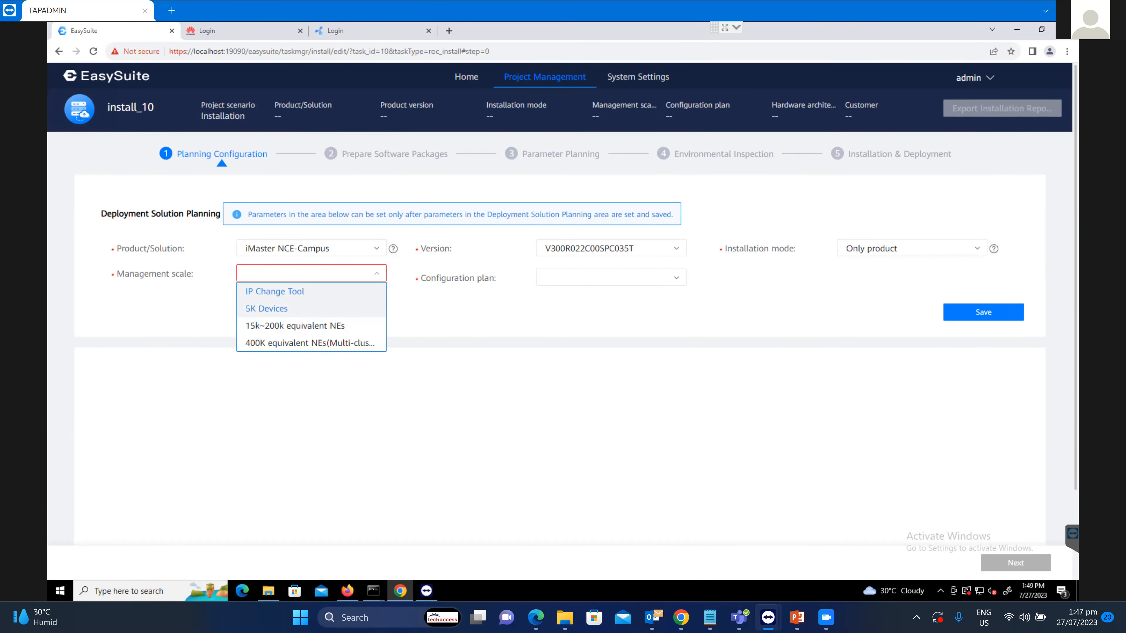
pyautogui.click(295, 326)
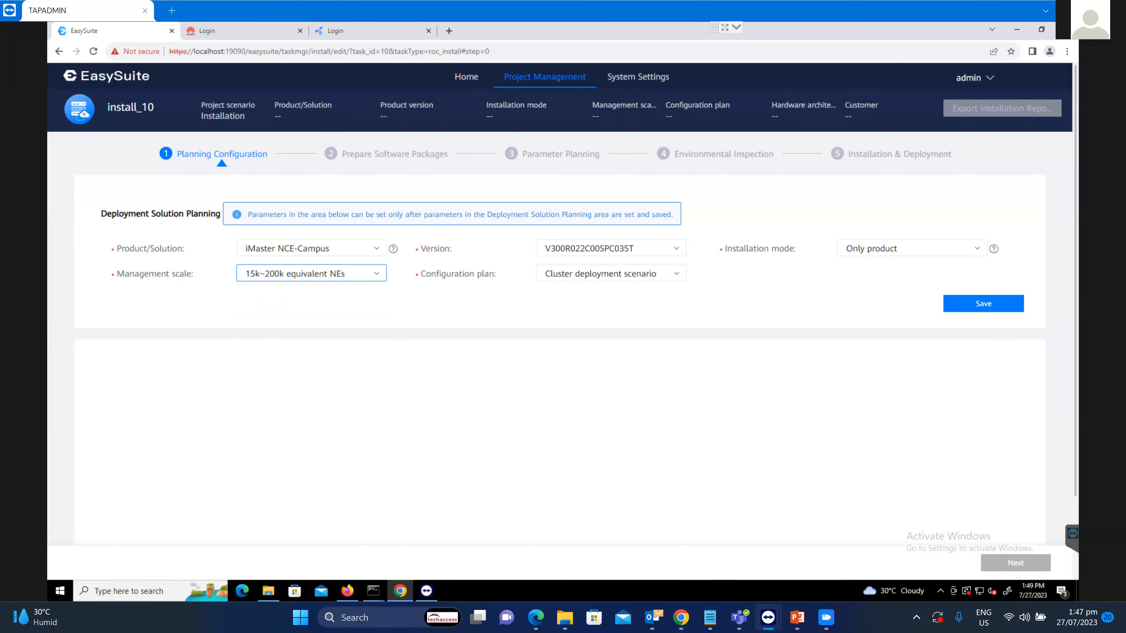
pyautogui.click(611, 274)
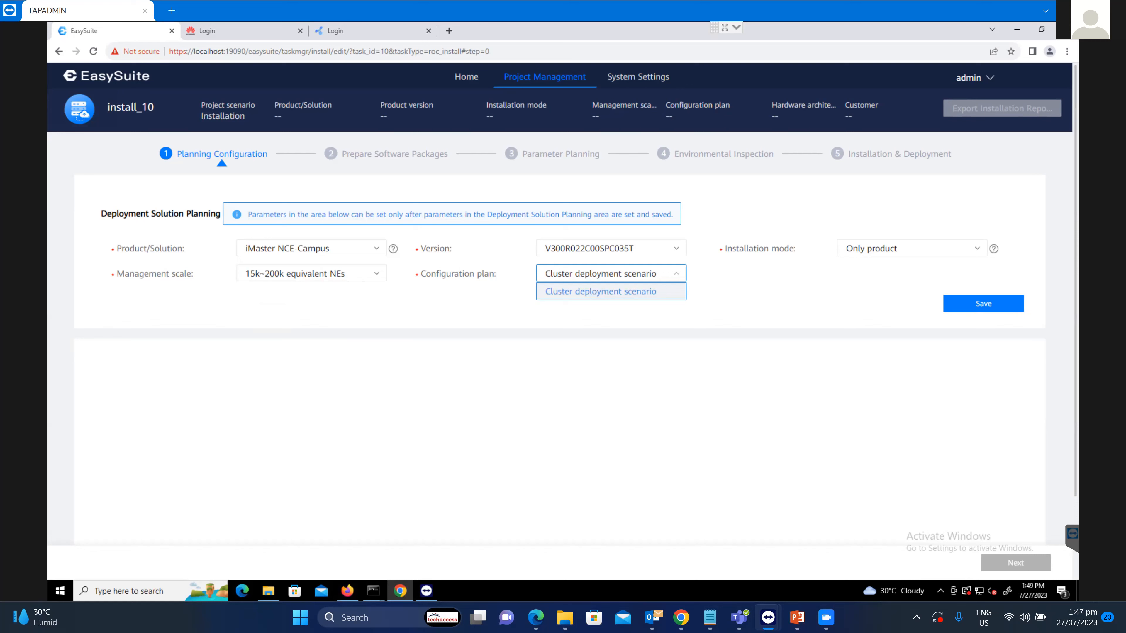
pyautogui.click(601, 292)
pyautogui.click(984, 303)
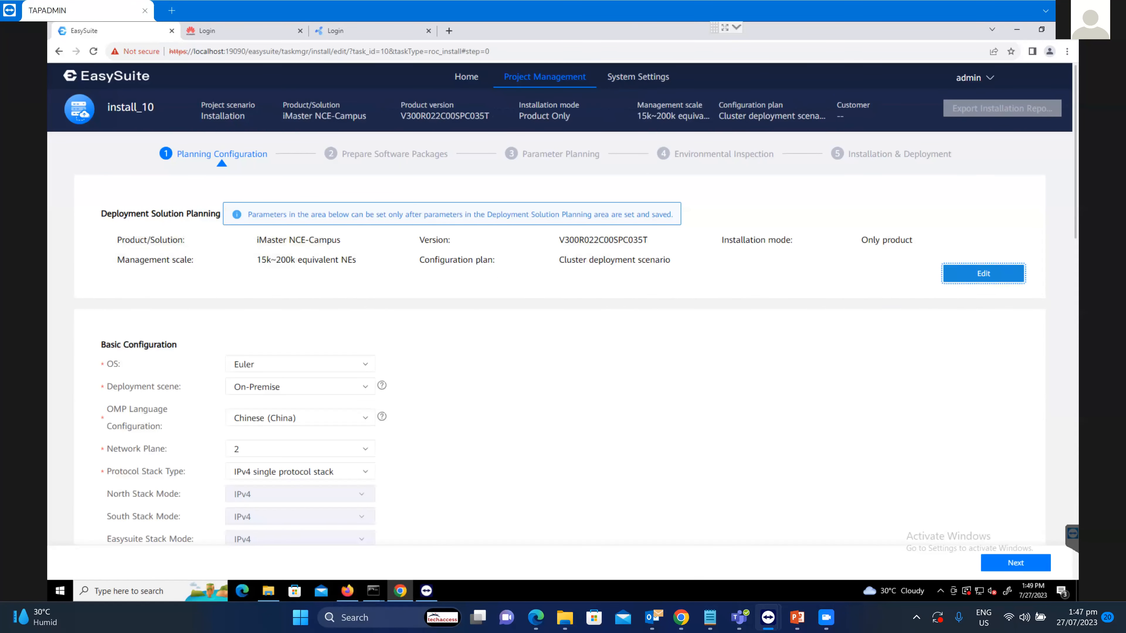
pyautogui.scroll(-2, 562, 337)
# Set OS to SUSE, OMP language to English (United States), keep 3 nodes, and continue.
pyautogui.click(300, 257)
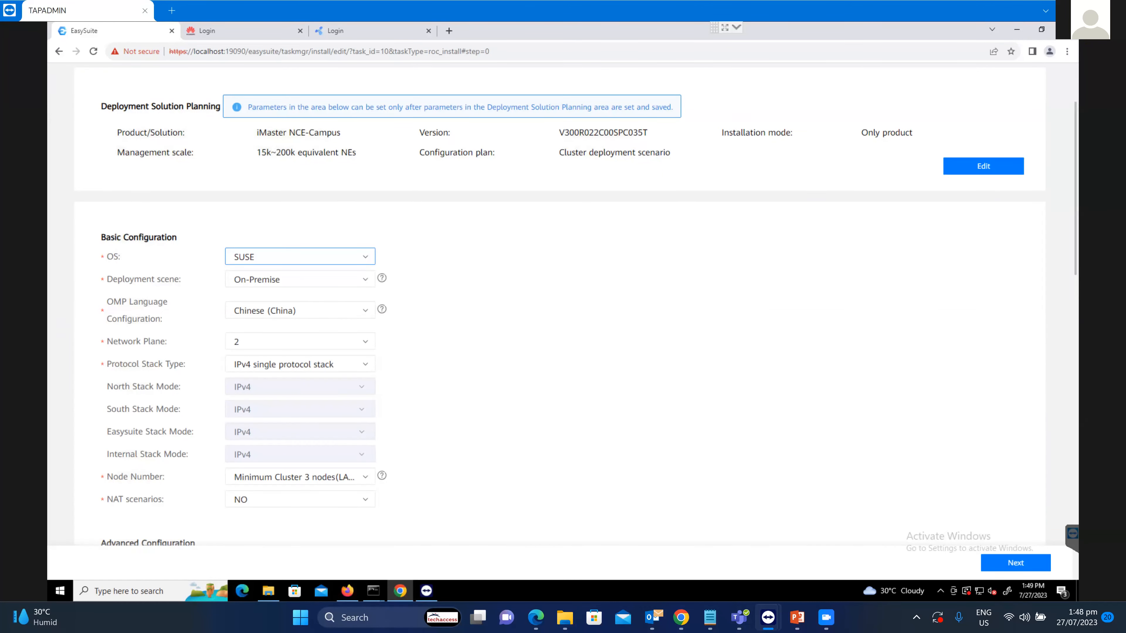
pyautogui.click(284, 257)
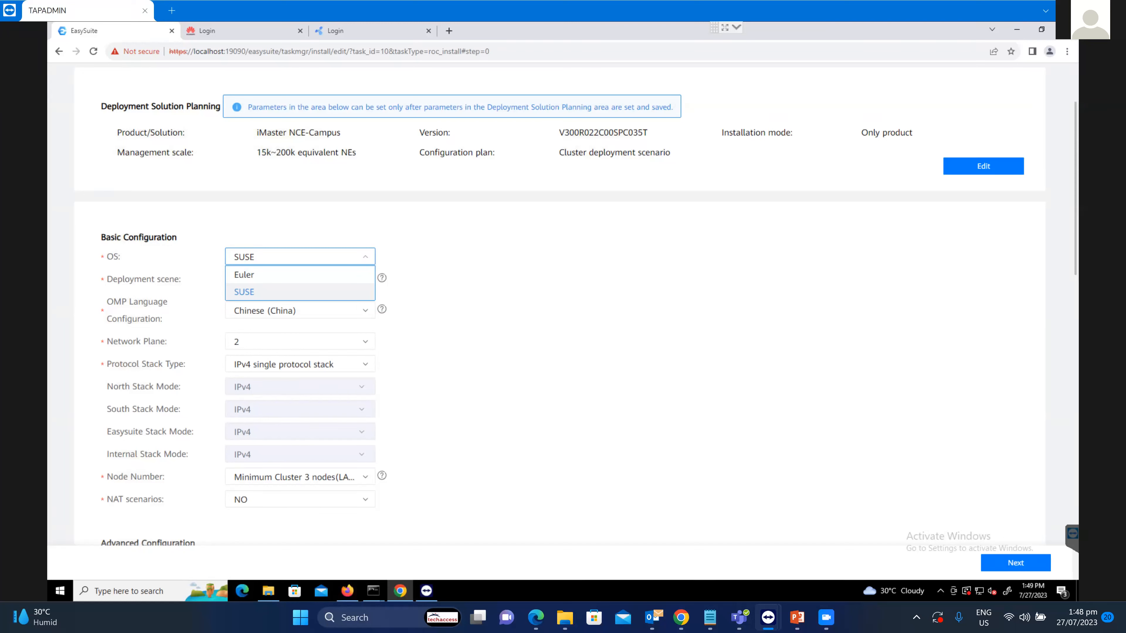
pyautogui.click(275, 292)
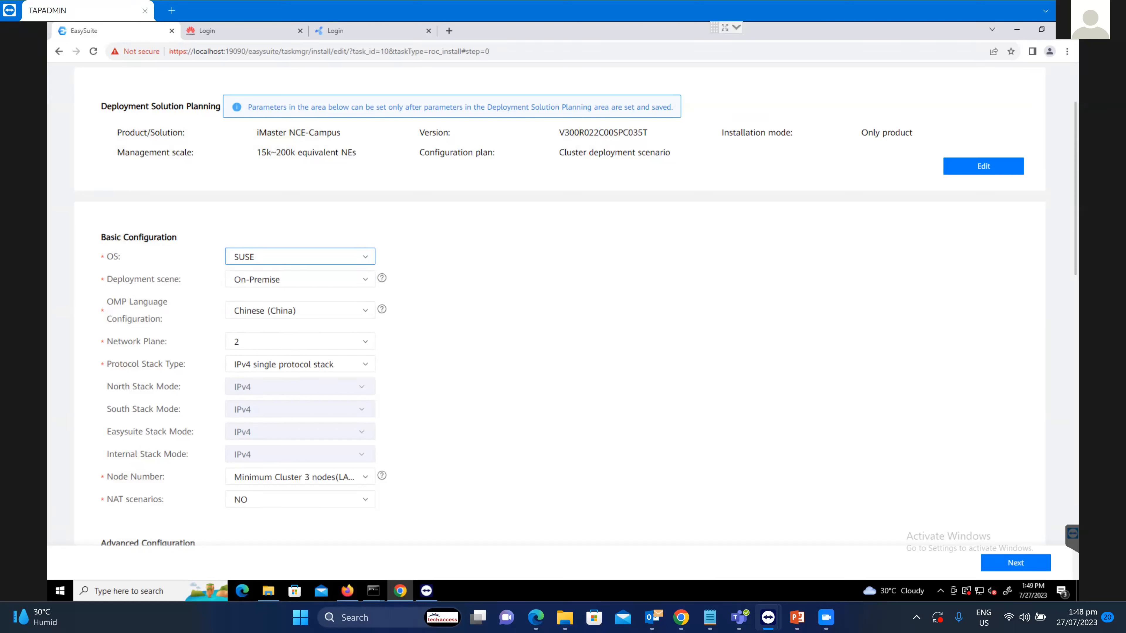
pyautogui.click(300, 311)
pyautogui.click(266, 327)
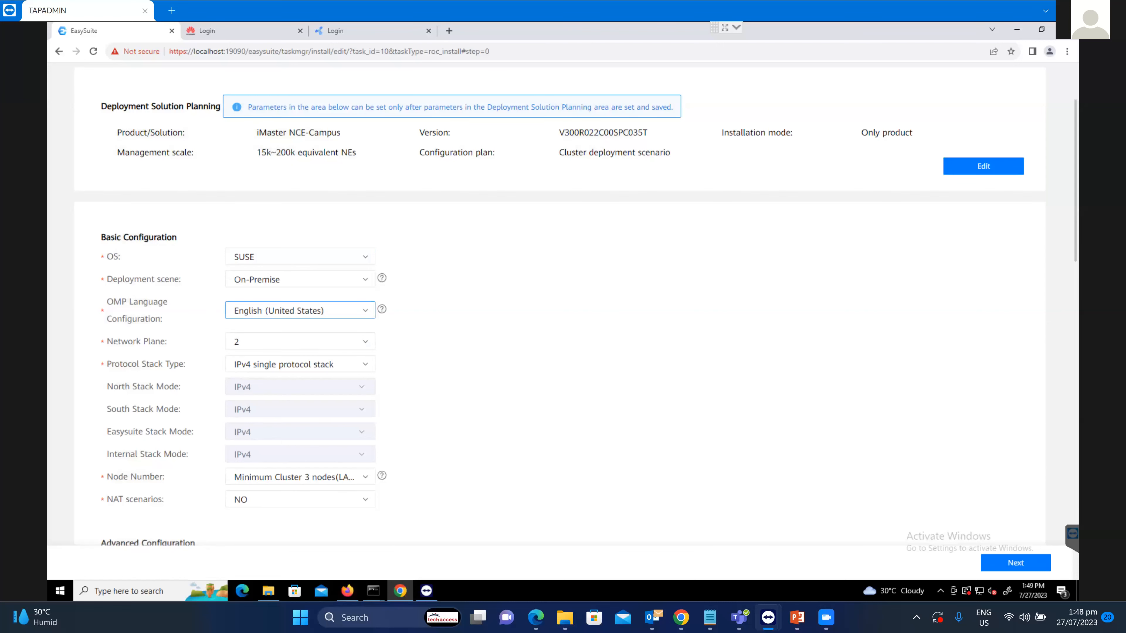
pyautogui.click(300, 478)
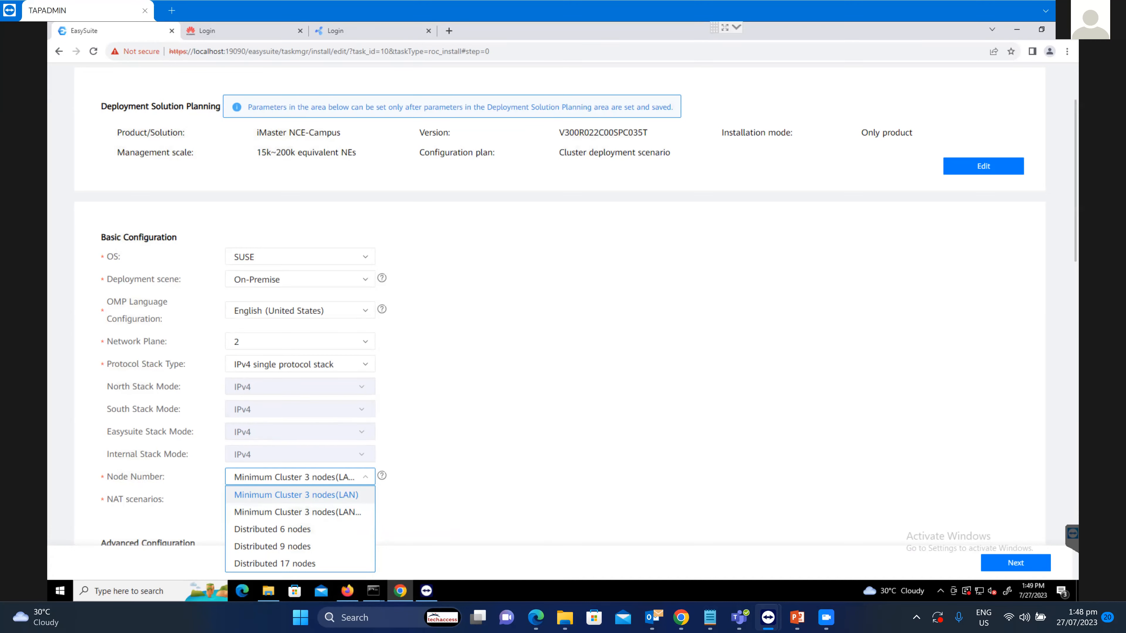
pyautogui.click(296, 495)
pyautogui.scroll(-8, 560, 305)
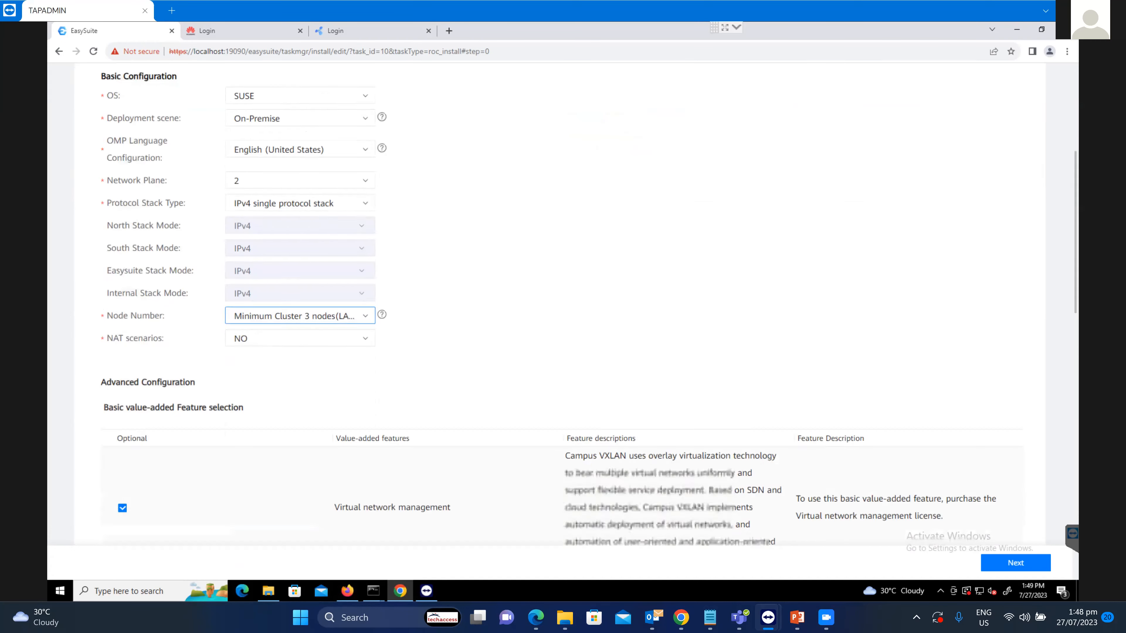
pyautogui.scroll(-7, 560, 305)
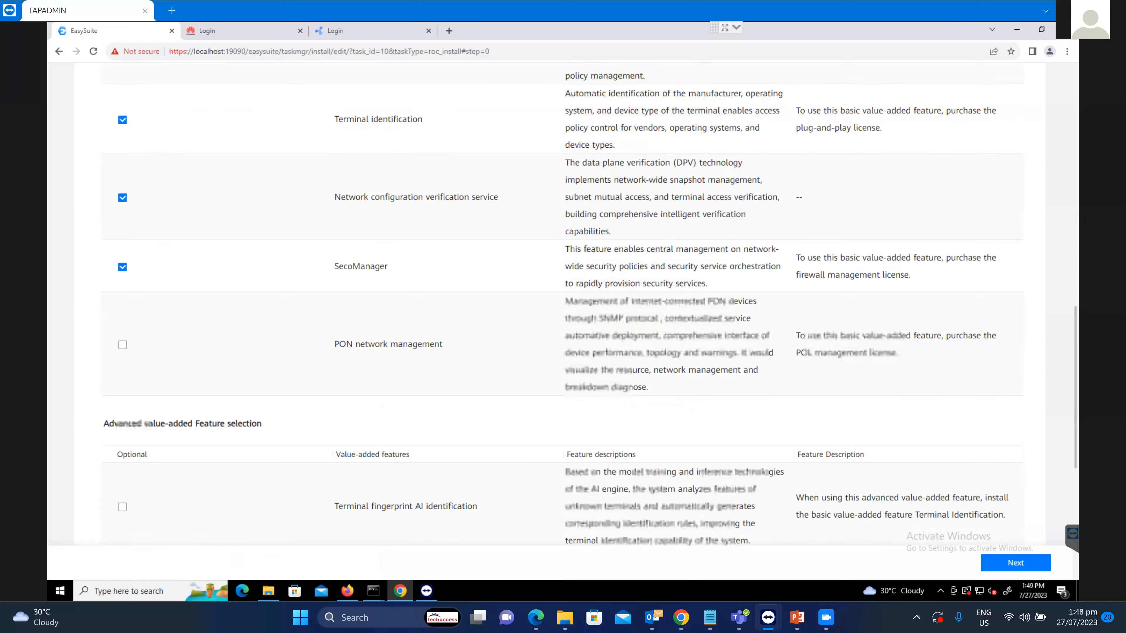
pyautogui.scroll(-4, 560, 305)
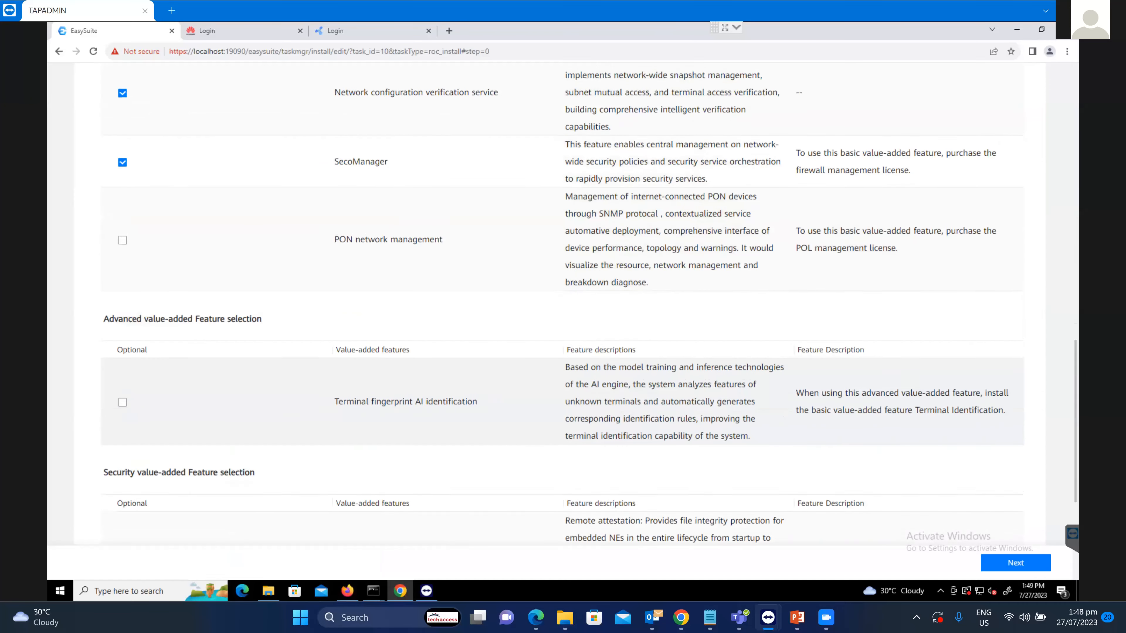
pyautogui.click(1016, 563)
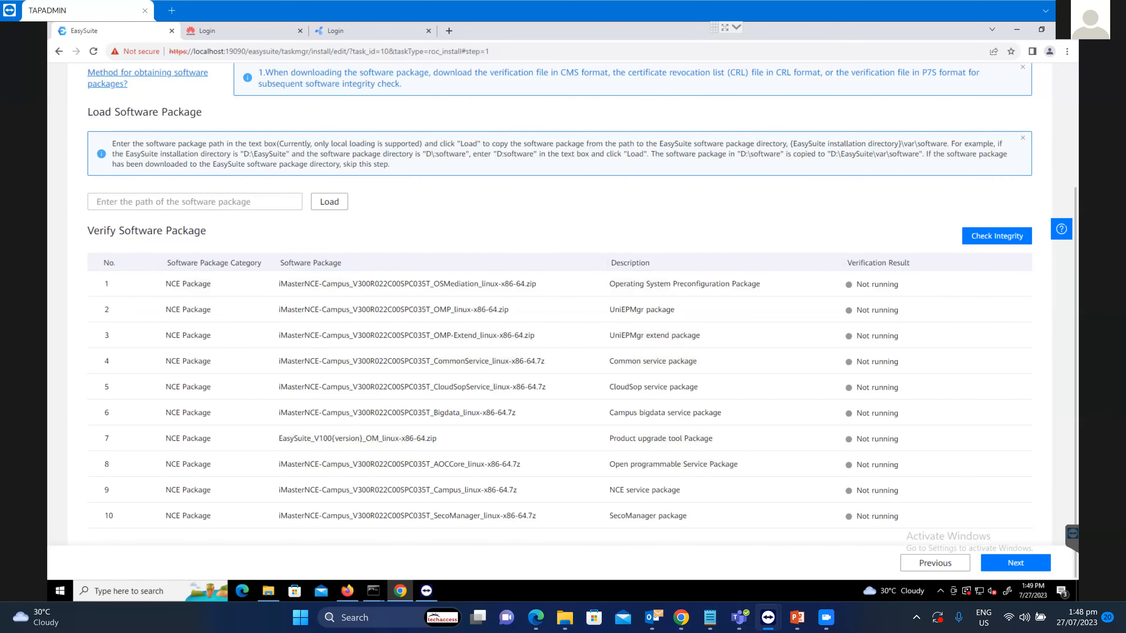
# Try loading software packages from the path field, then run the integrity check on the 10 NCE packages.
pyautogui.click(329, 202)
pyautogui.click(237, 200)
pyautogui.rightClick(237, 200)
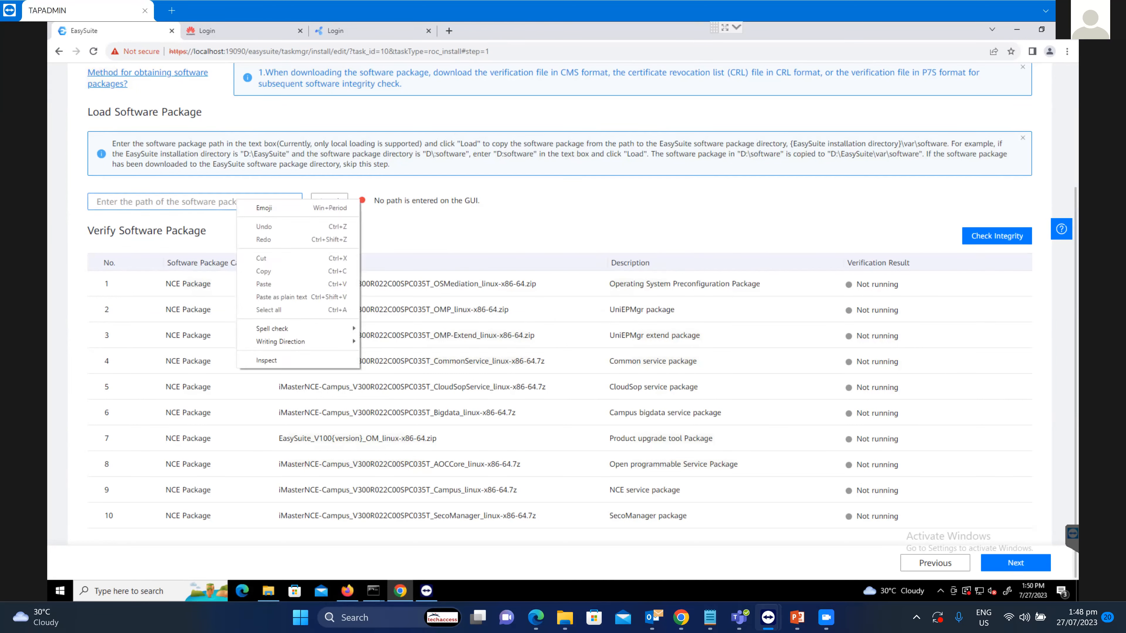
pyautogui.press('Escape')
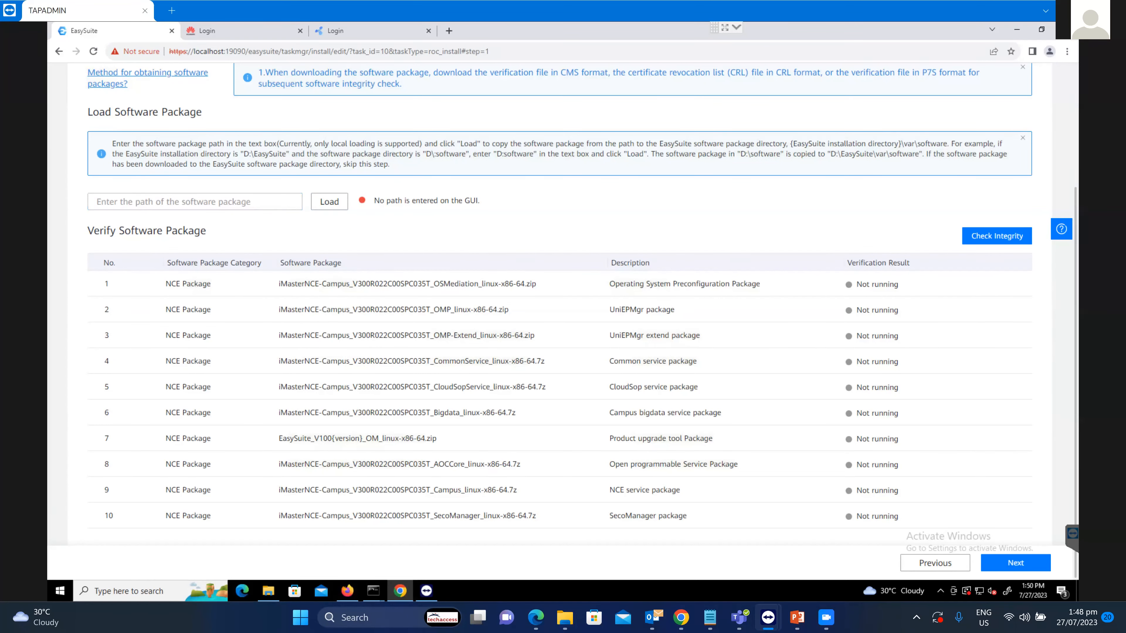
pyautogui.click(997, 236)
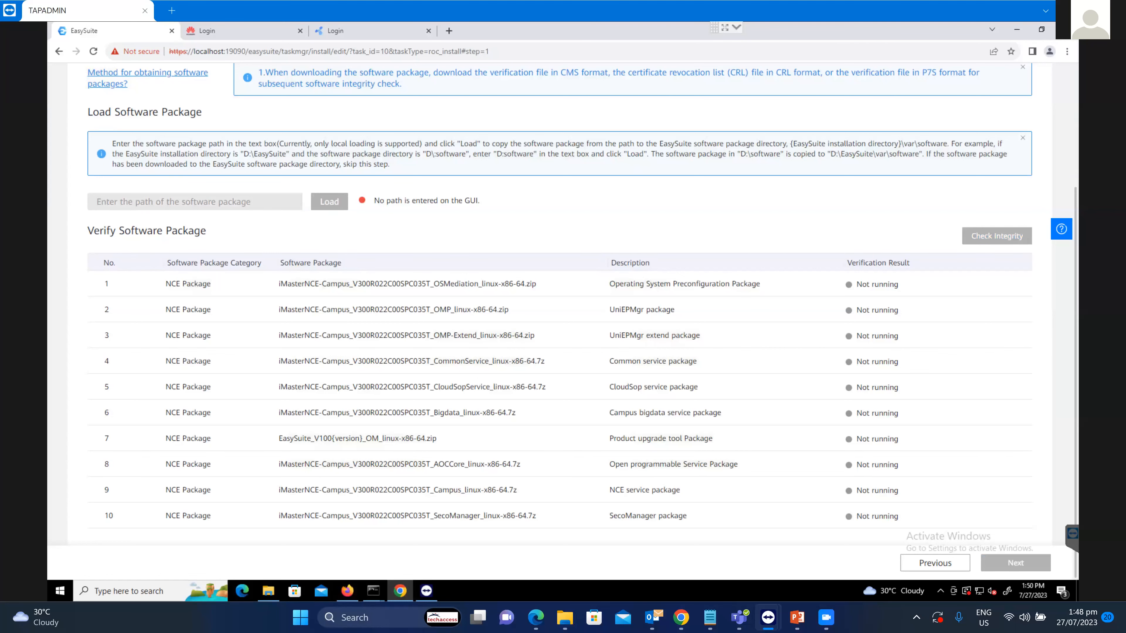
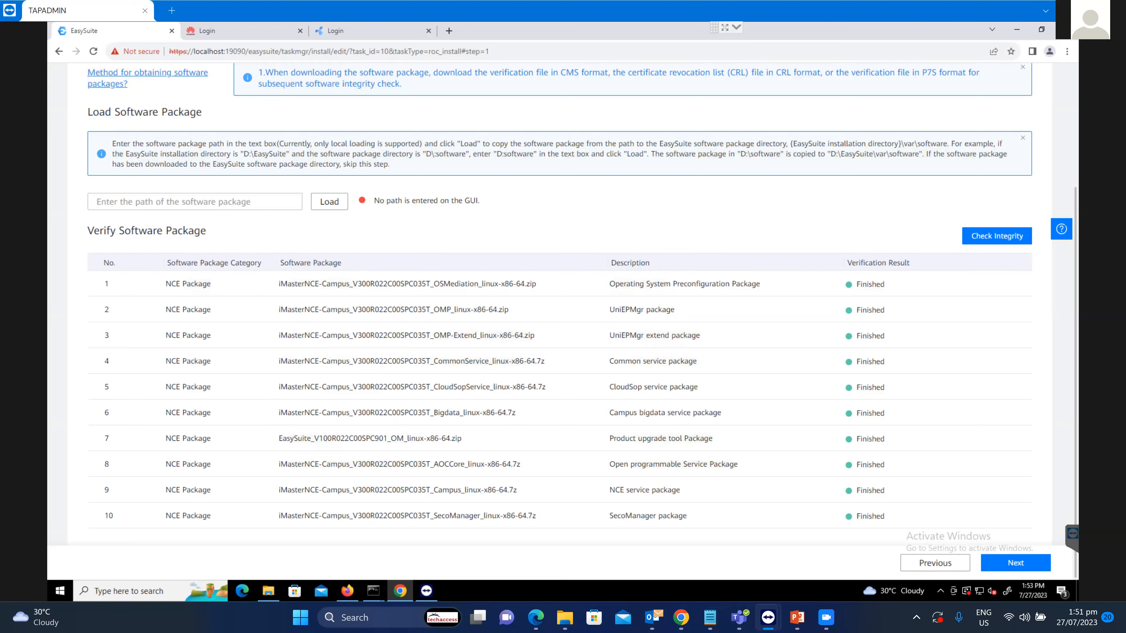
# Advance from the verified software packages to step 3, Parameter Planning.
pyautogui.click(1016, 563)
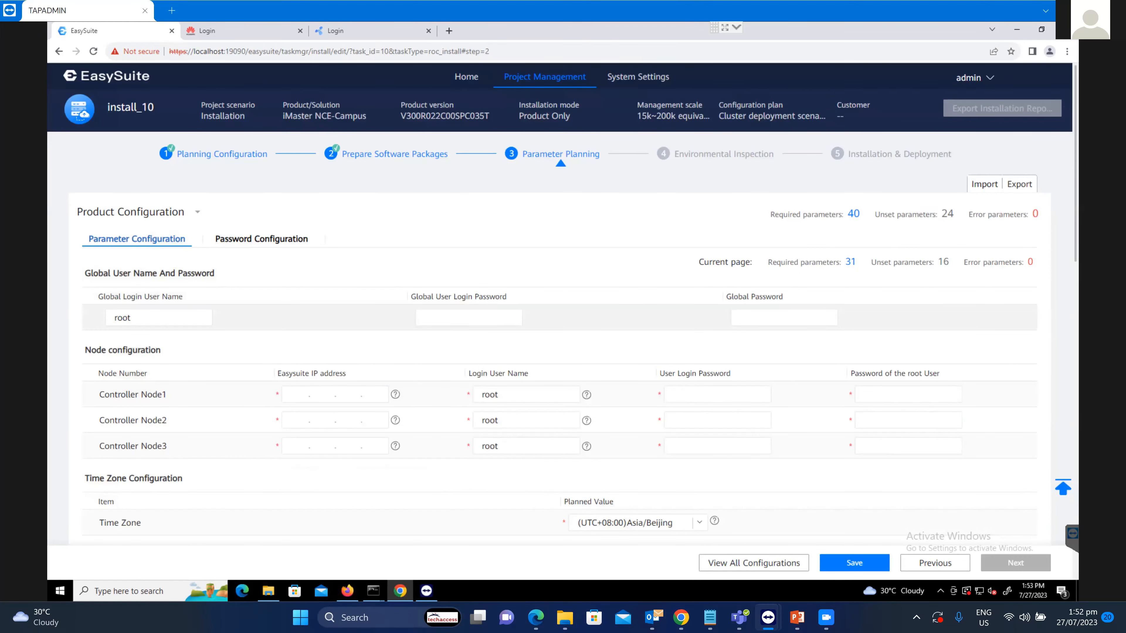
# Enter the global password and global user login password so all three controller nodes are filled.
pyautogui.click(784, 318)
pyautogui.write('•••••••••')
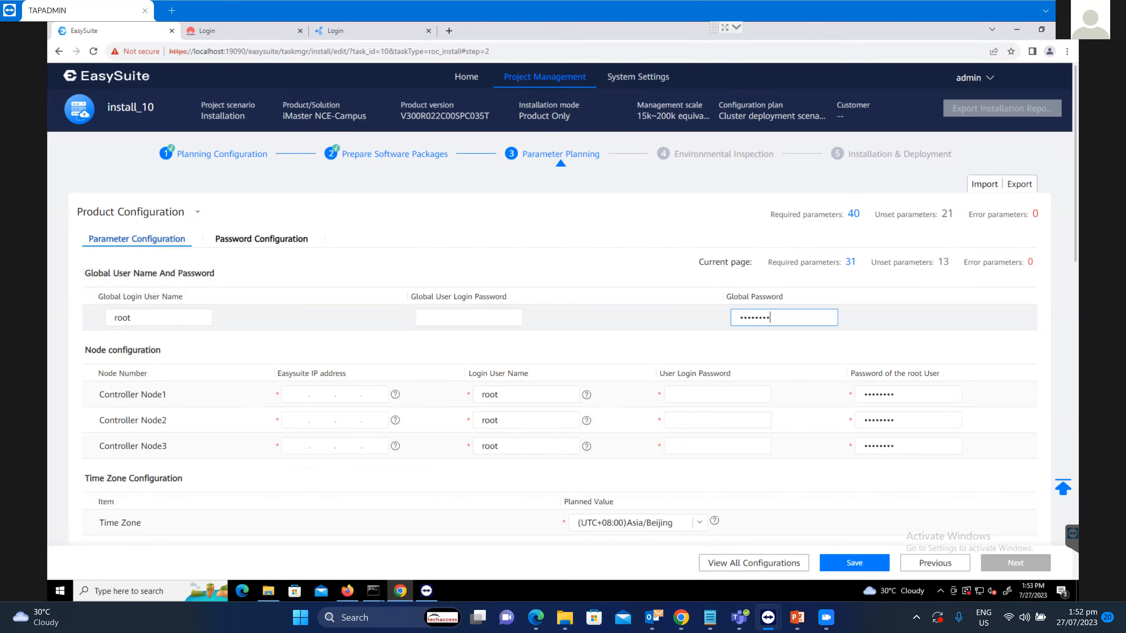
pyautogui.click(469, 317)
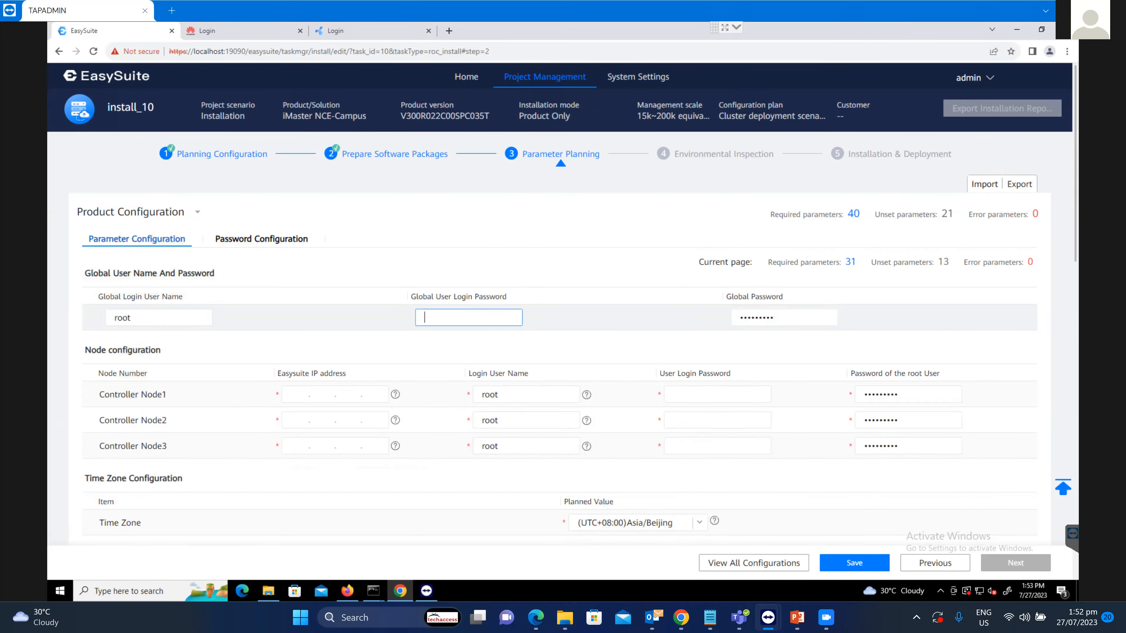
pyautogui.write('•••••••••')
pyautogui.click(296, 394)
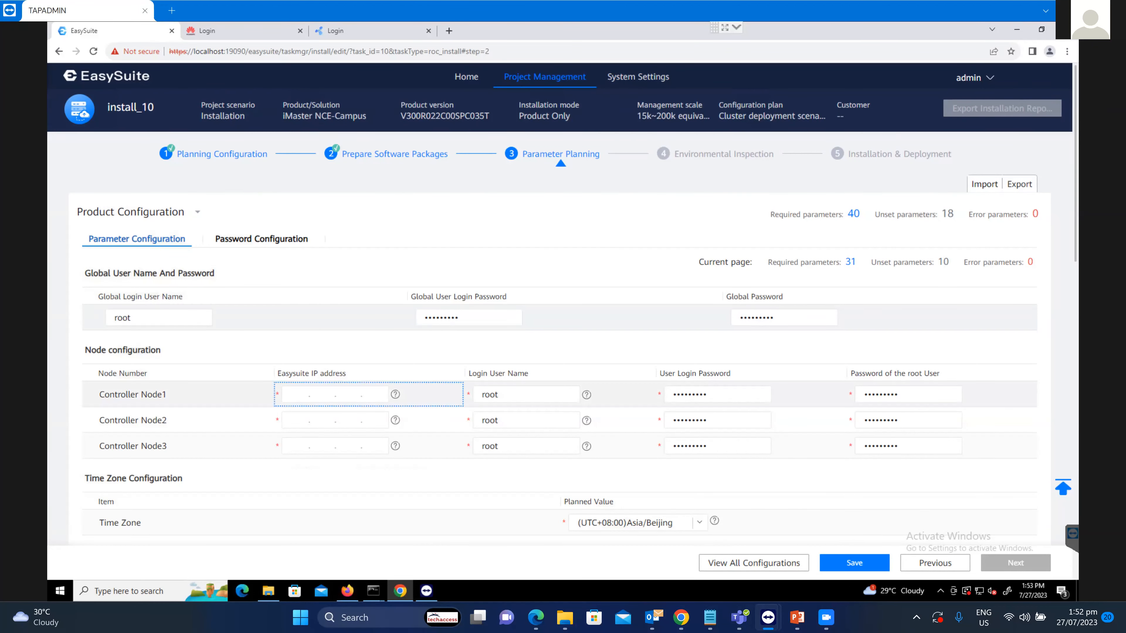
# Enter Easysuite IPs 172.16.2.150, 172.16.2.151 and 172.16.2.152 for Controller Nodes 1–3, checking the Notepad notes.
pyautogui.click(297, 395)
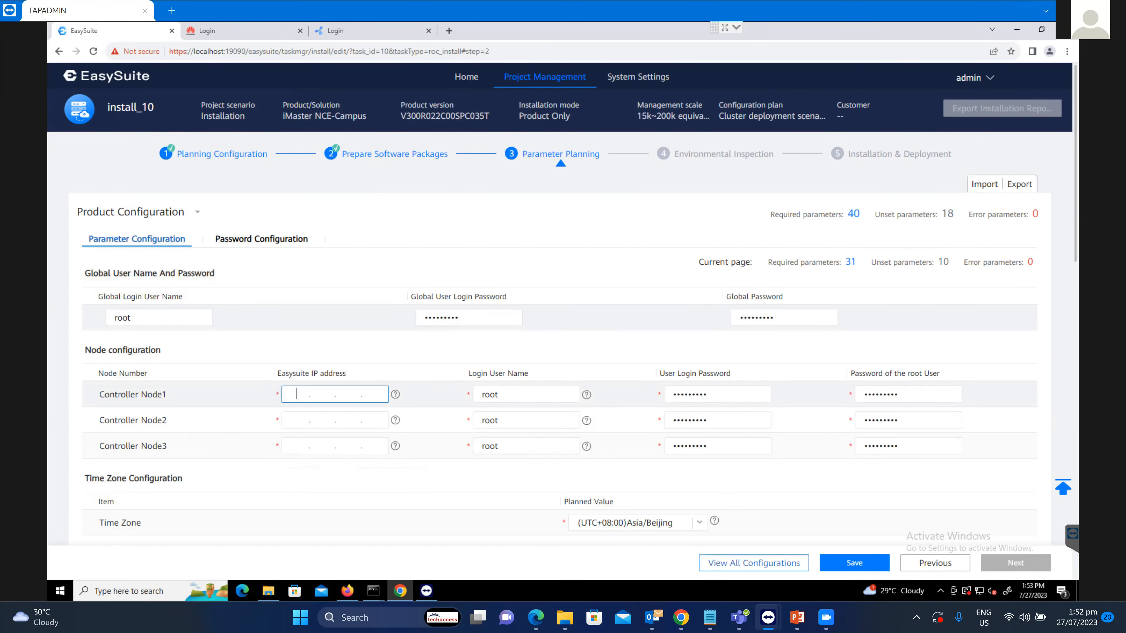
pyautogui.click(710, 617)
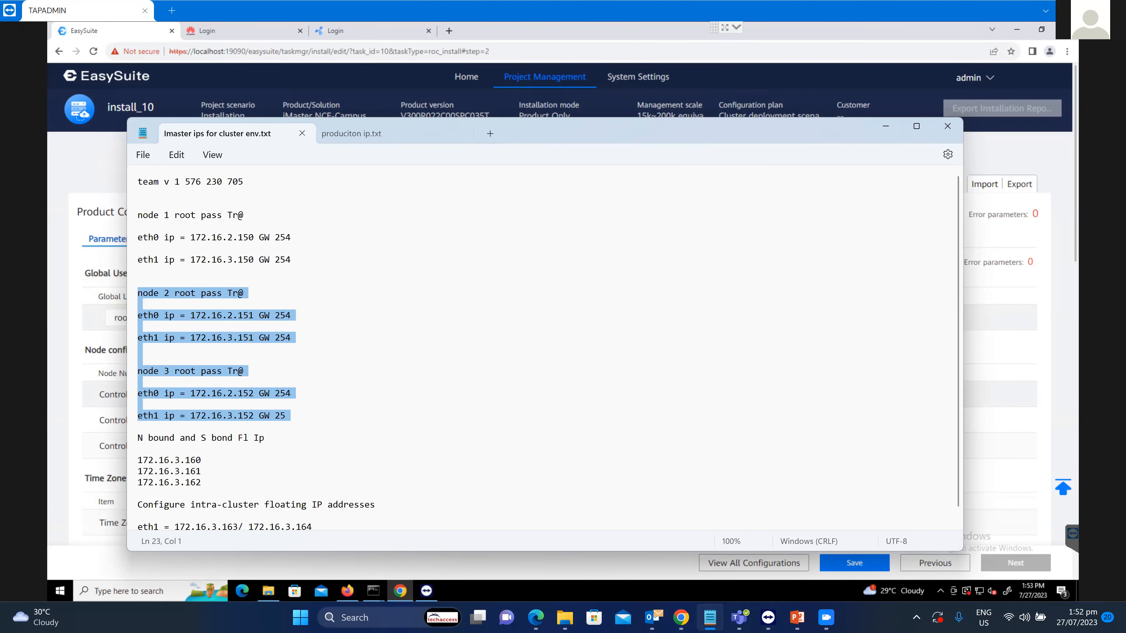
pyautogui.click(886, 126)
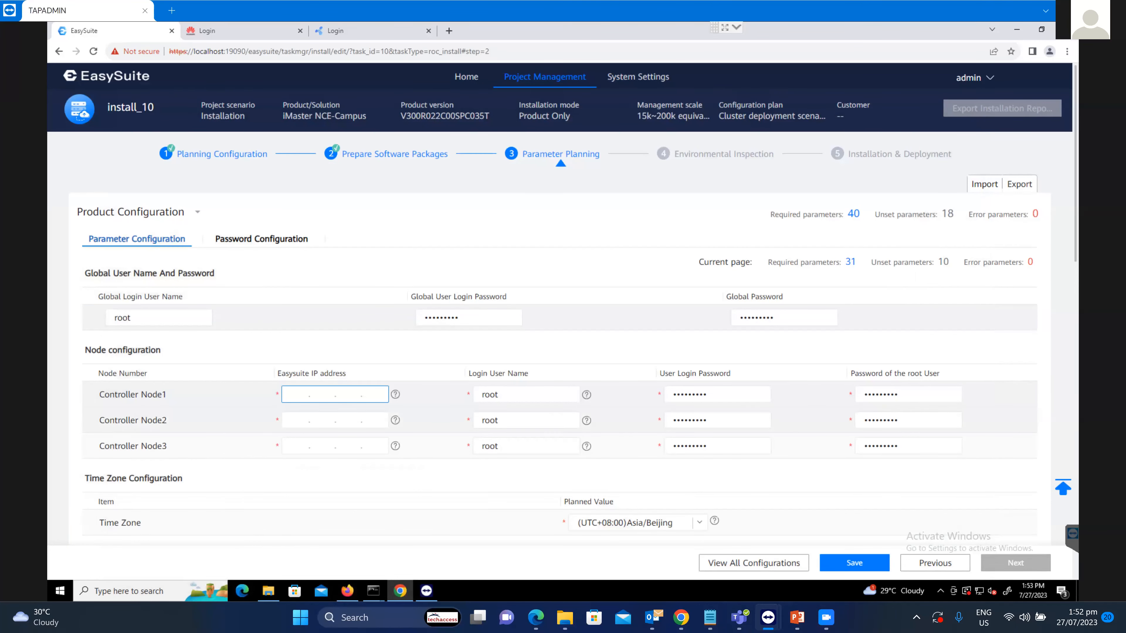
pyautogui.write('172.')
pyautogui.write('16.2.1')
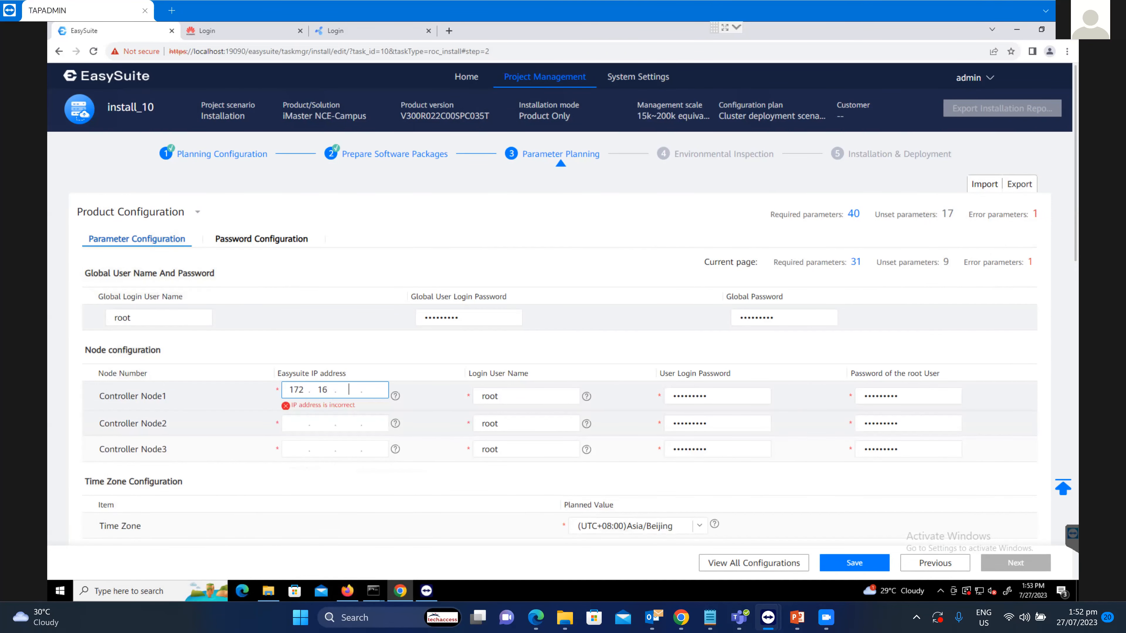
pyautogui.write('50')
pyautogui.click(297, 419)
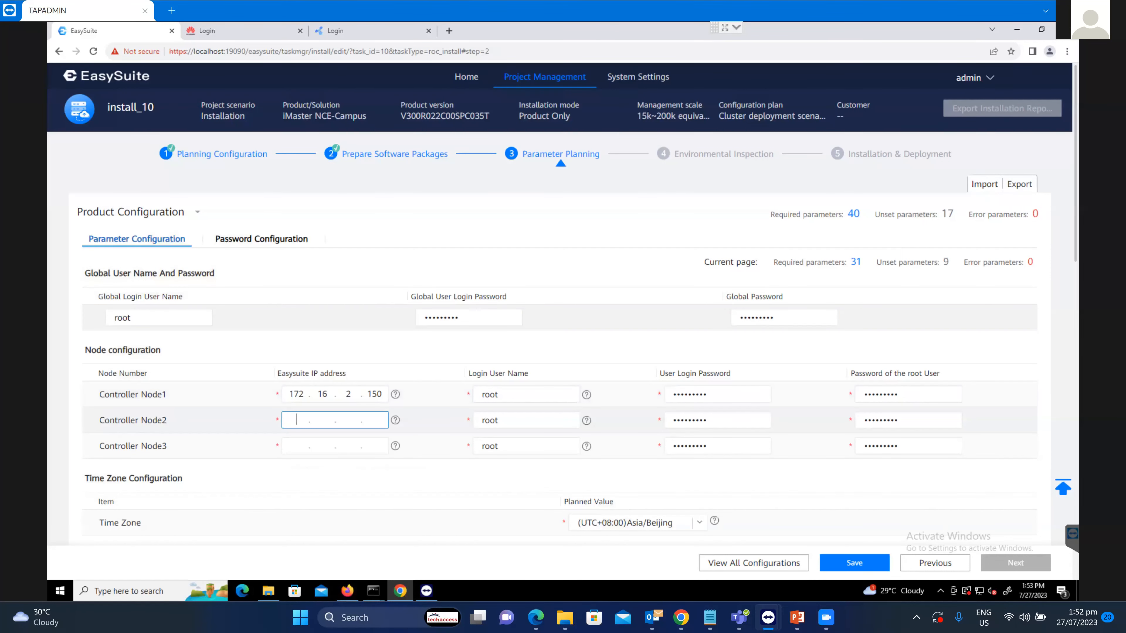
pyautogui.write('172.16')
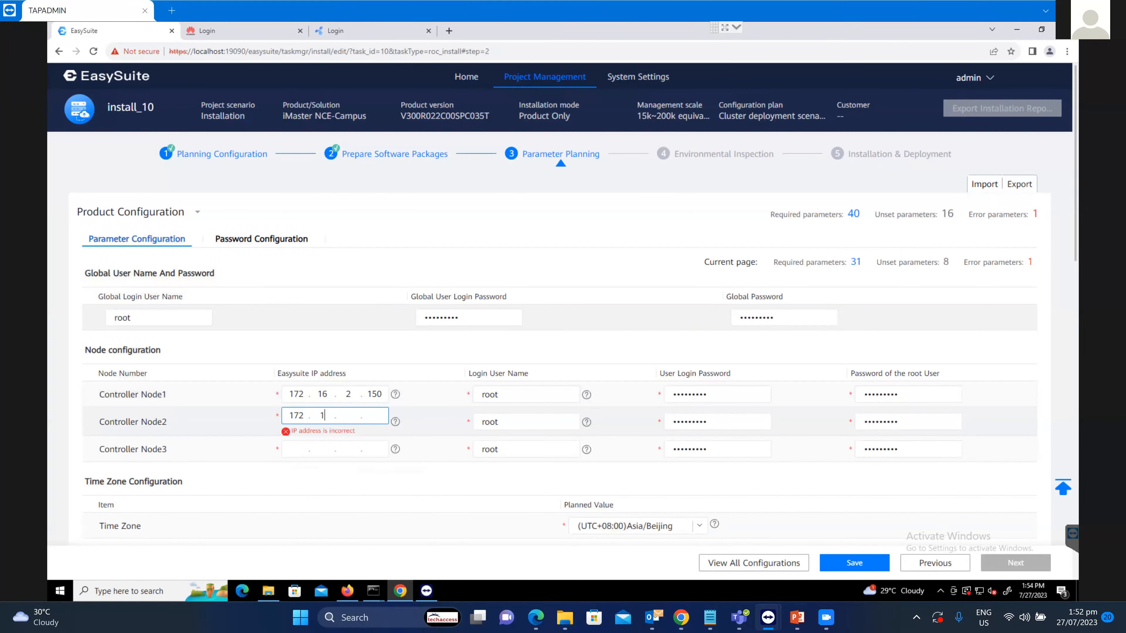
pyautogui.write('.2.151')
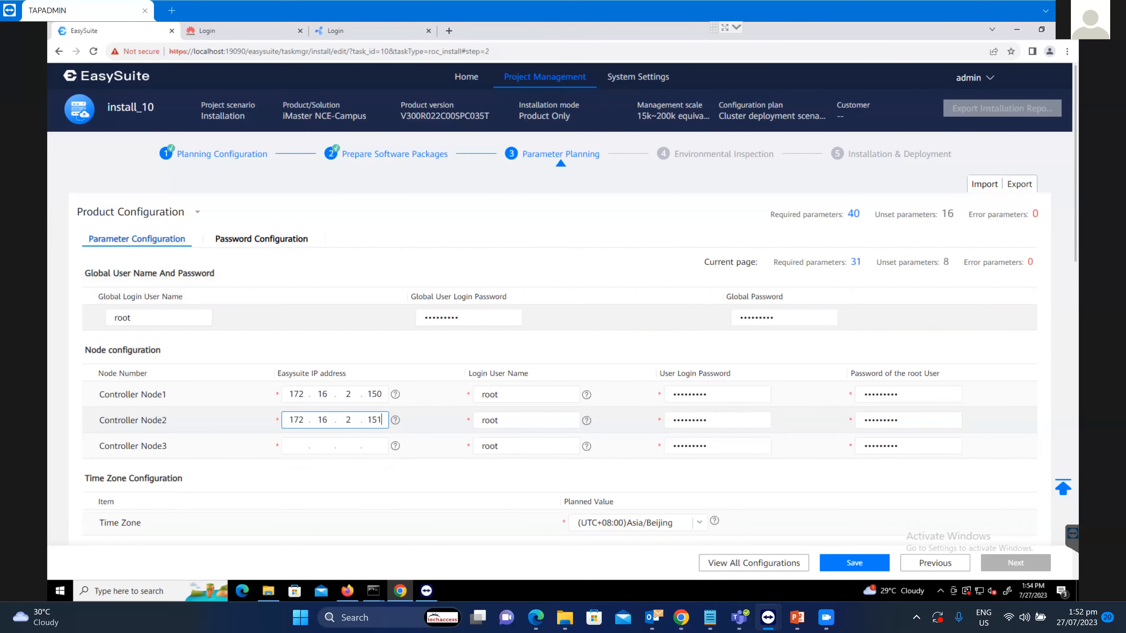
pyautogui.click(297, 446)
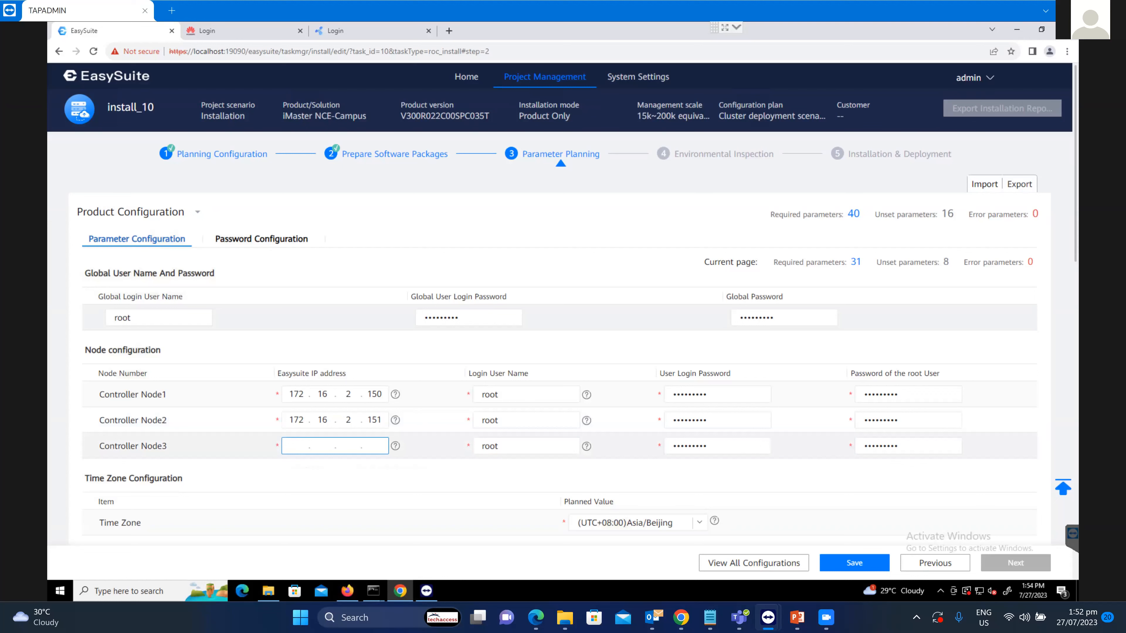
pyautogui.write('172.1')
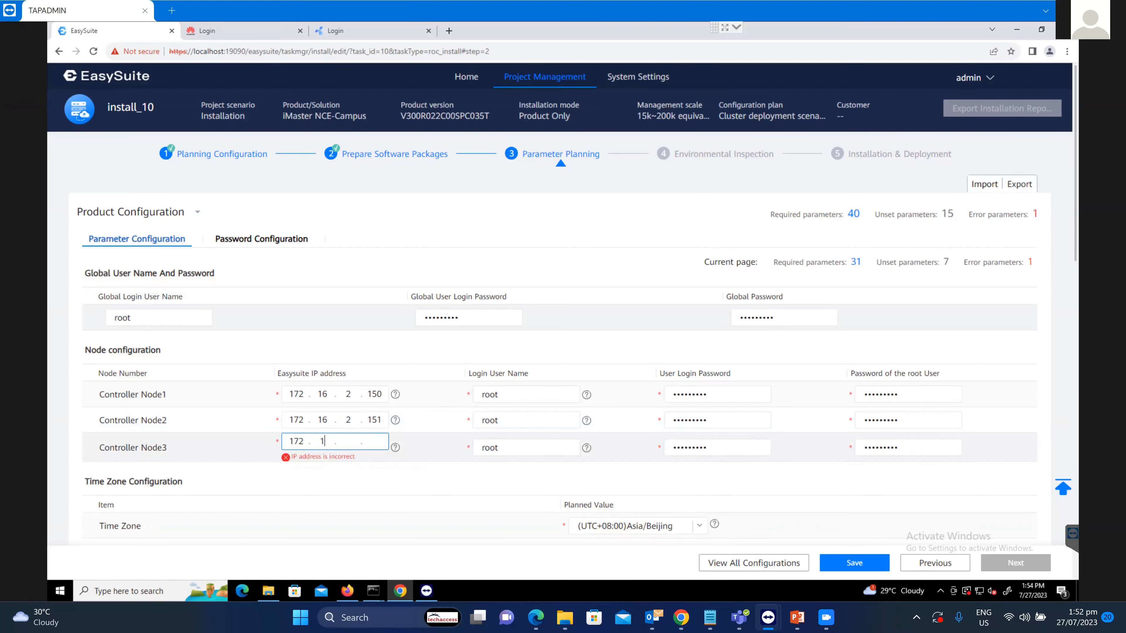
pyautogui.write('6.2.152')
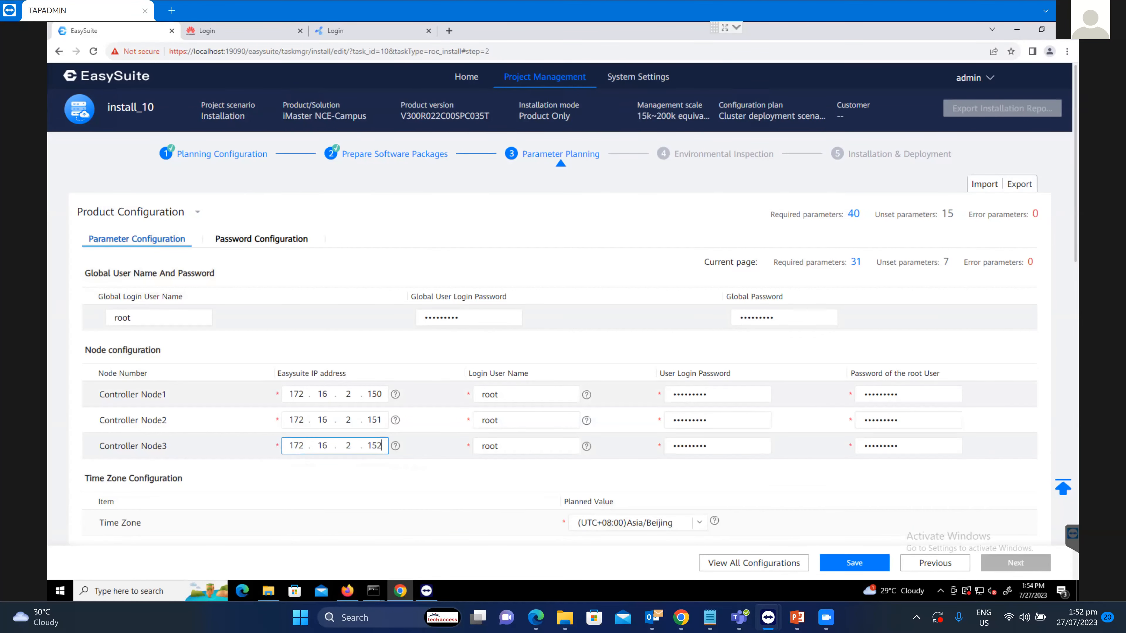
pyautogui.scroll(-2, 562, 305)
# Switch the time zone from Asia/Beijing to (UTC+05:00)Asia/Karachi.
pyautogui.click(634, 415)
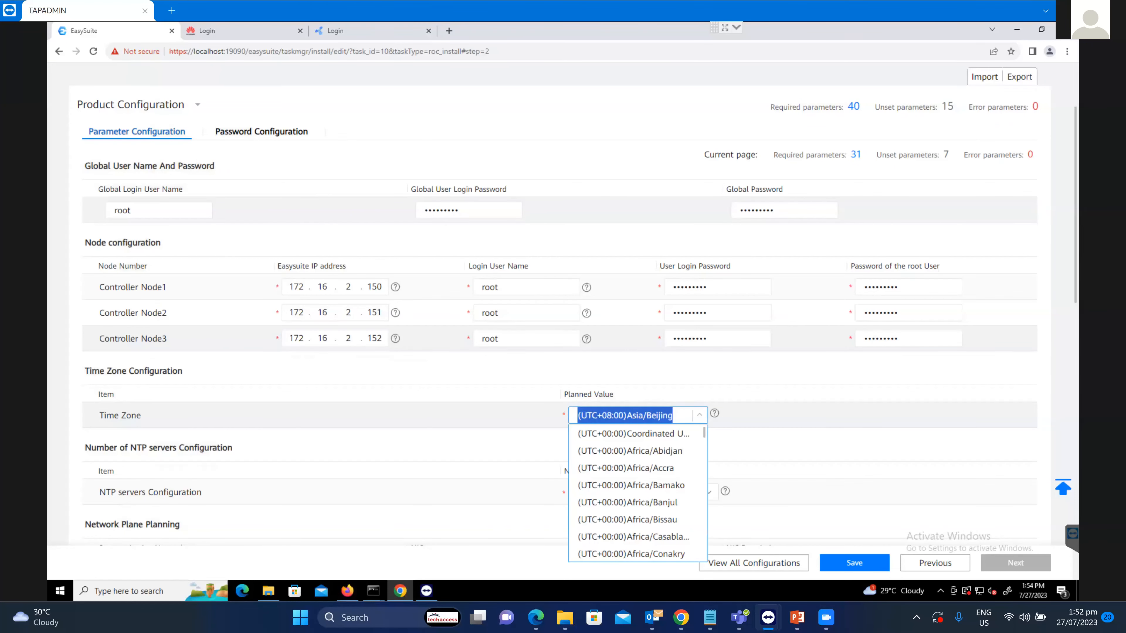
pyautogui.write('kar')
pyautogui.press('Down')
pyautogui.press('Down')
pyautogui.press('Return')
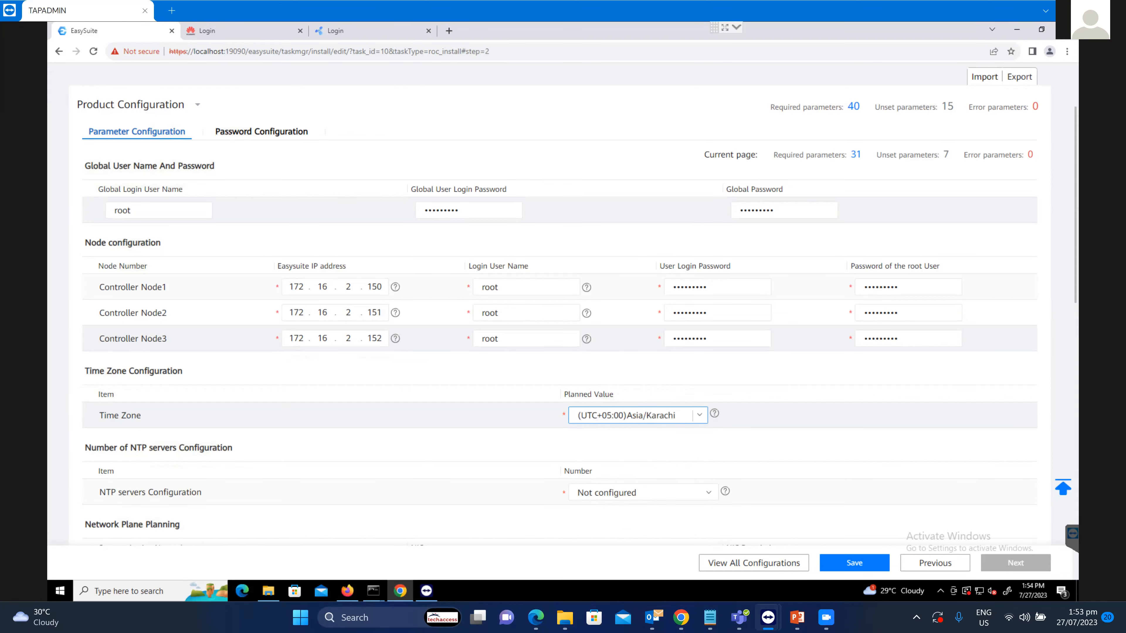
pyautogui.scroll(-2, 573, 305)
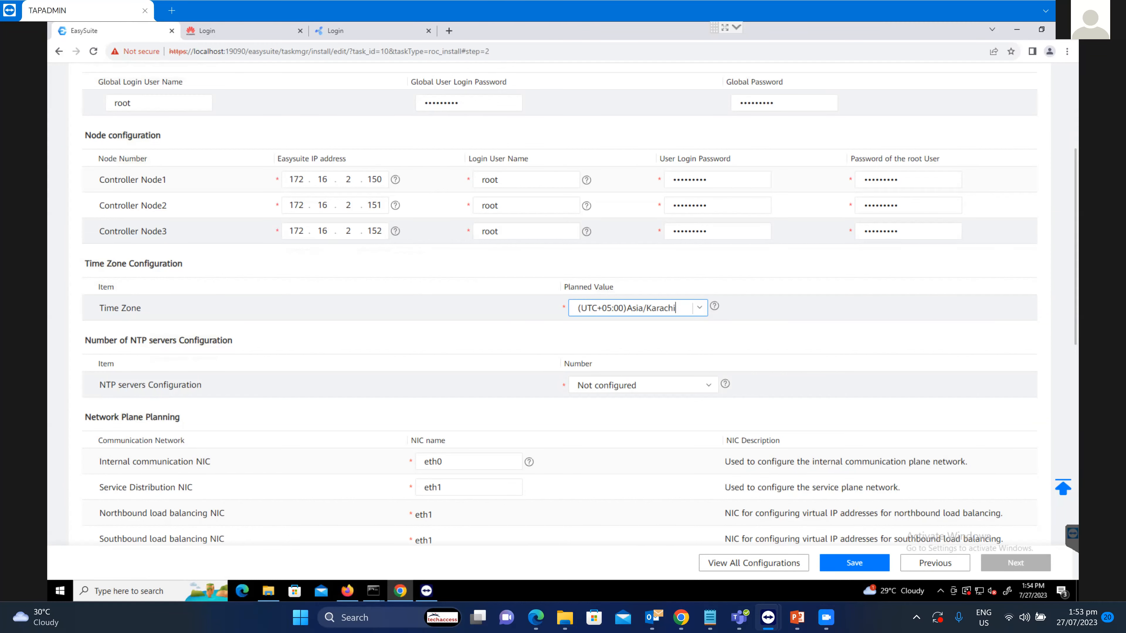
pyautogui.scroll(-2, 563, 307)
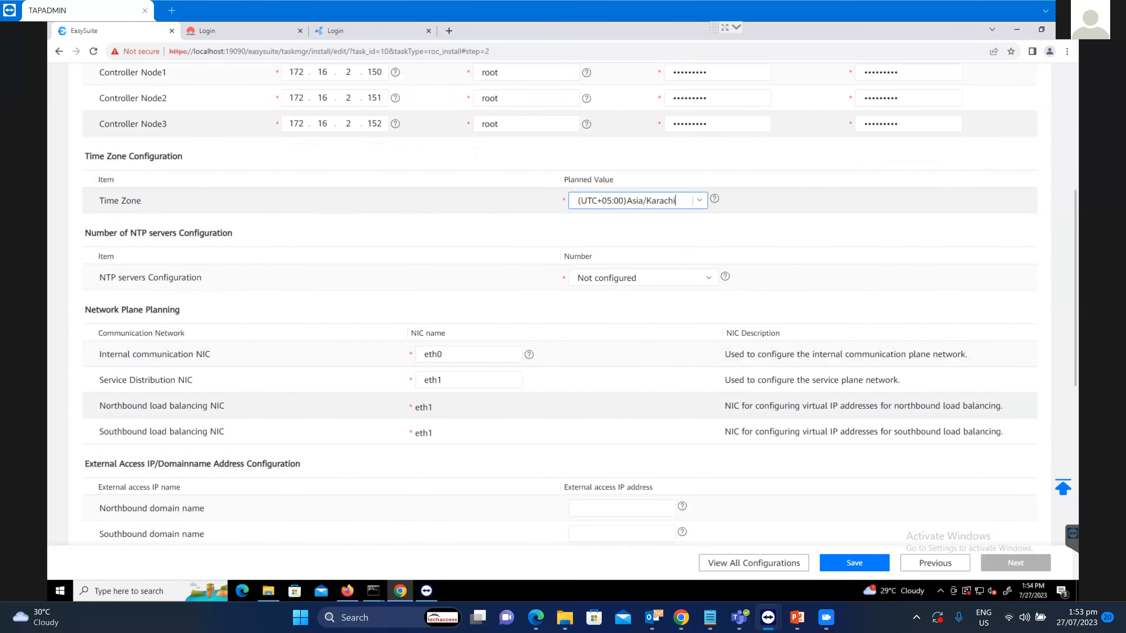
pyautogui.scroll(-1, 563, 306)
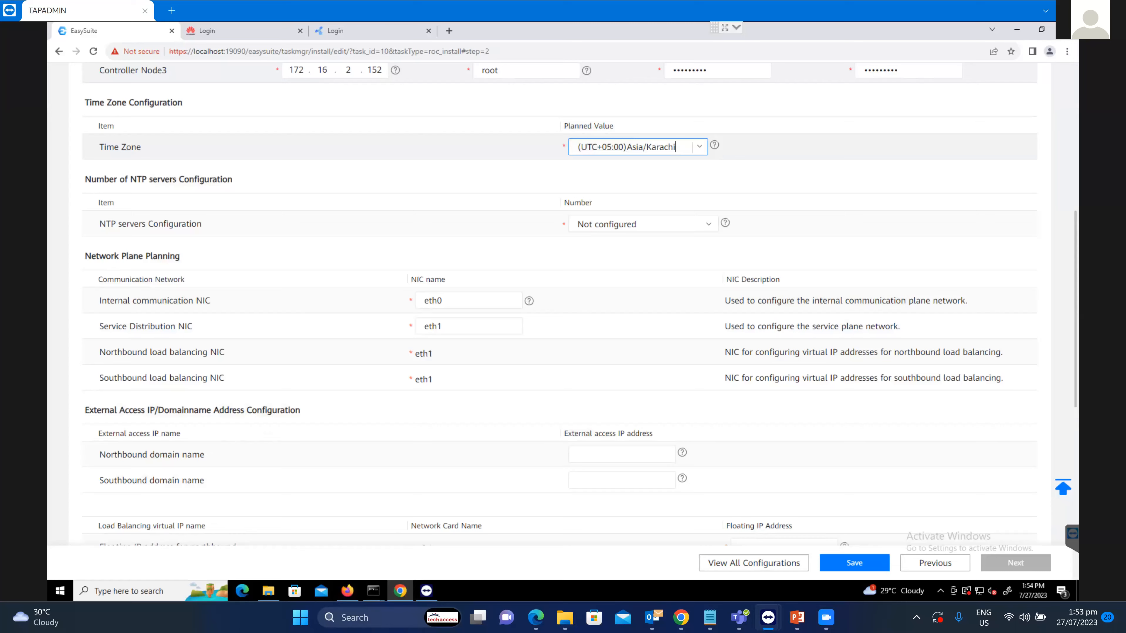
# Enter load-balancing floating IPs 172.16.3.161, 172.16.3.162 and 172.16.3.163 for northbound, southbound and management surface.
pyautogui.scroll(-1, 532, 426)
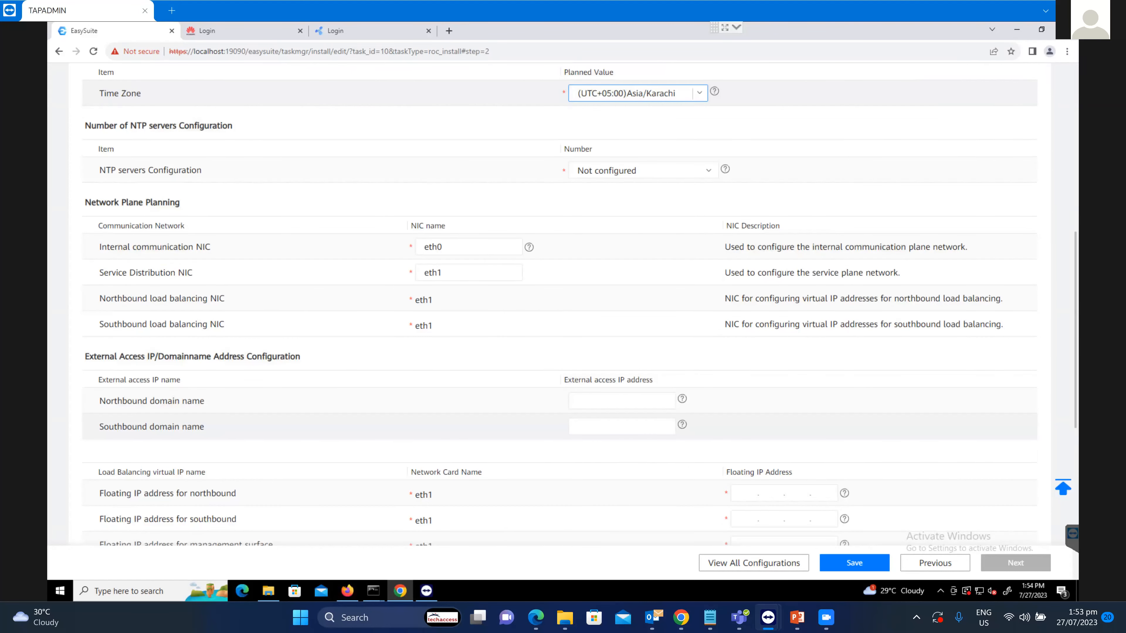
pyautogui.scroll(-3, 532, 355)
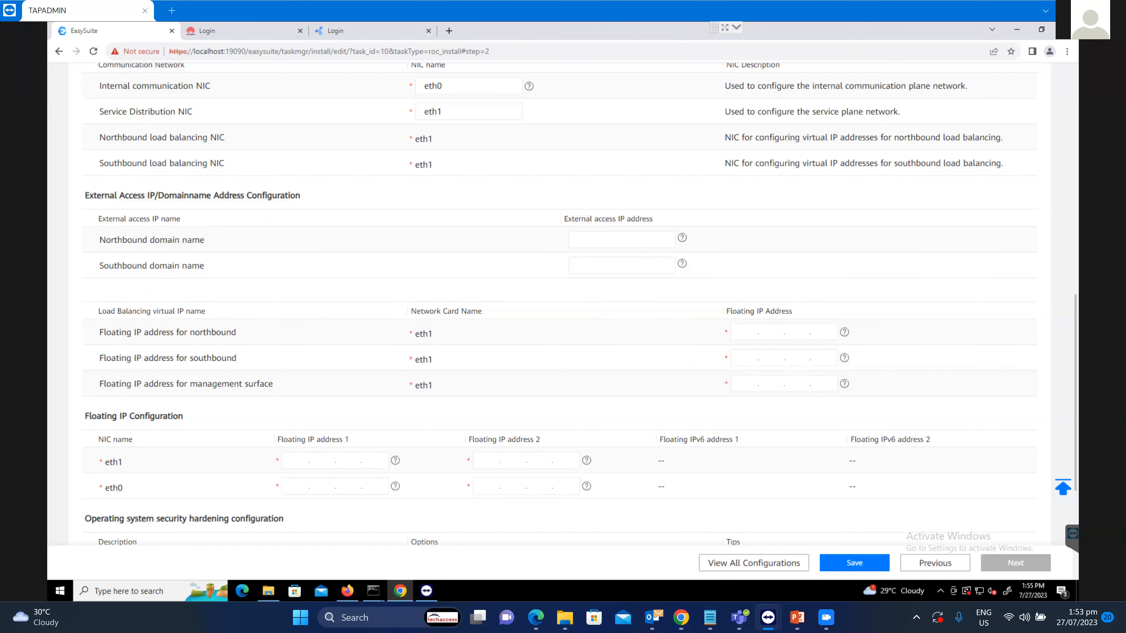
pyautogui.click(709, 617)
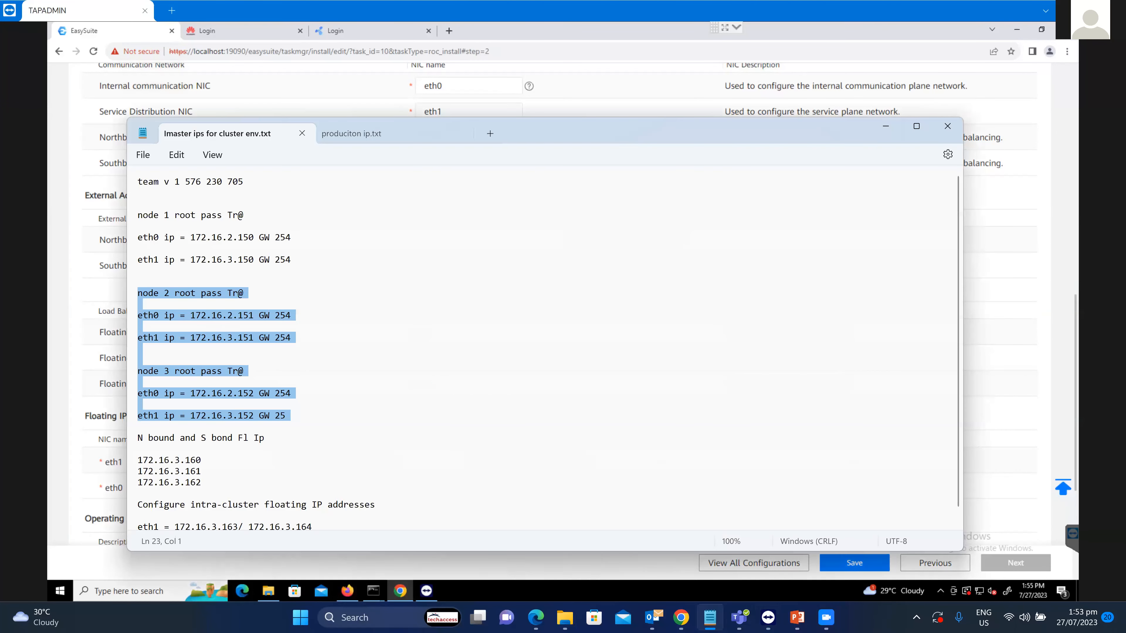
pyautogui.scroll(-1, 549, 348)
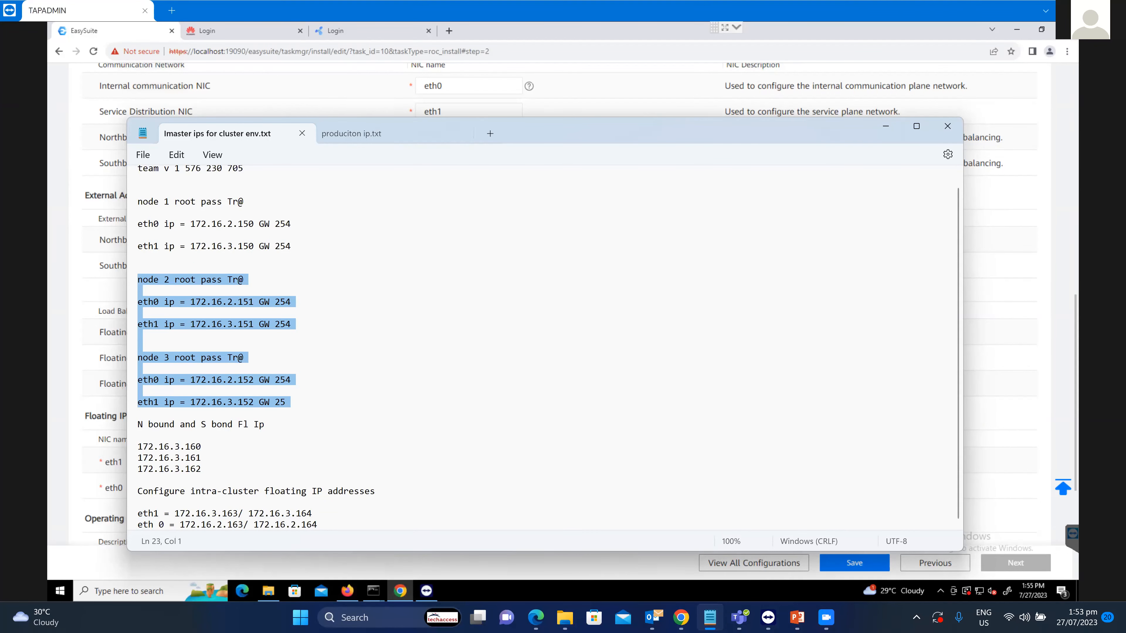
pyautogui.click(886, 127)
pyautogui.click(745, 332)
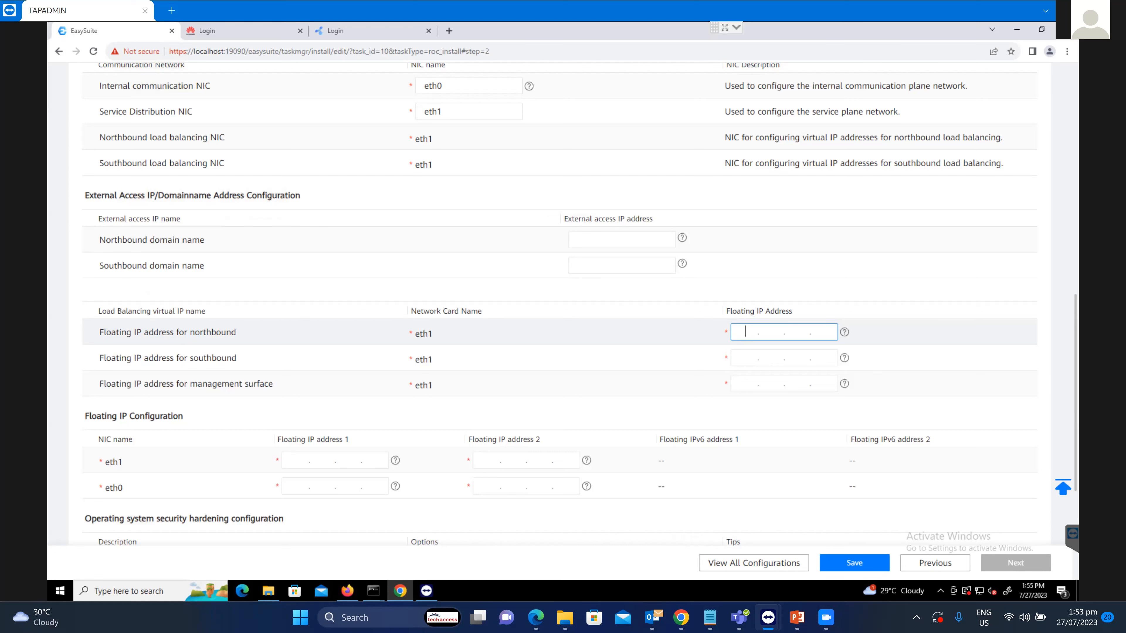
pyautogui.click(710, 617)
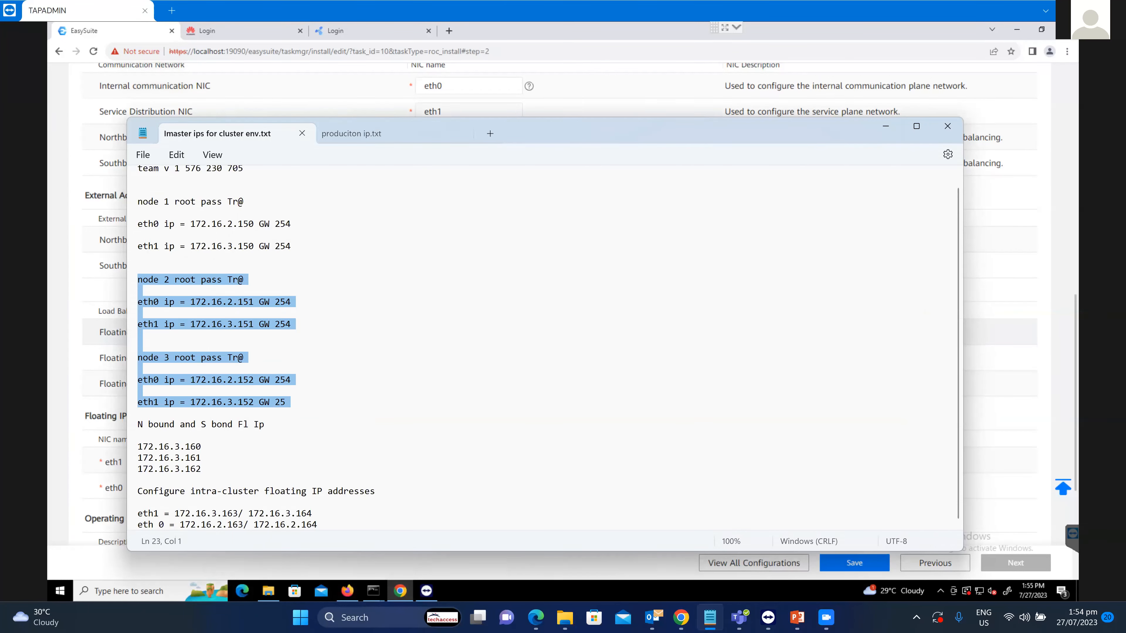
pyautogui.click(710, 617)
pyautogui.write('172.')
pyautogui.write('16.3.1')
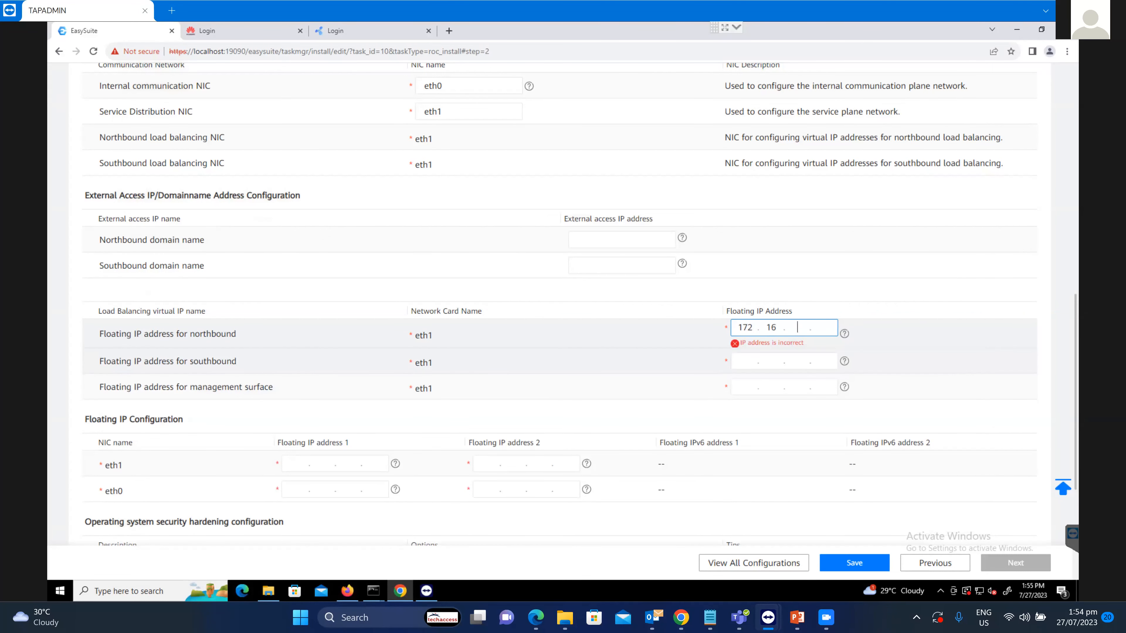
pyautogui.write('61')
pyautogui.click(745, 358)
pyautogui.write('172.')
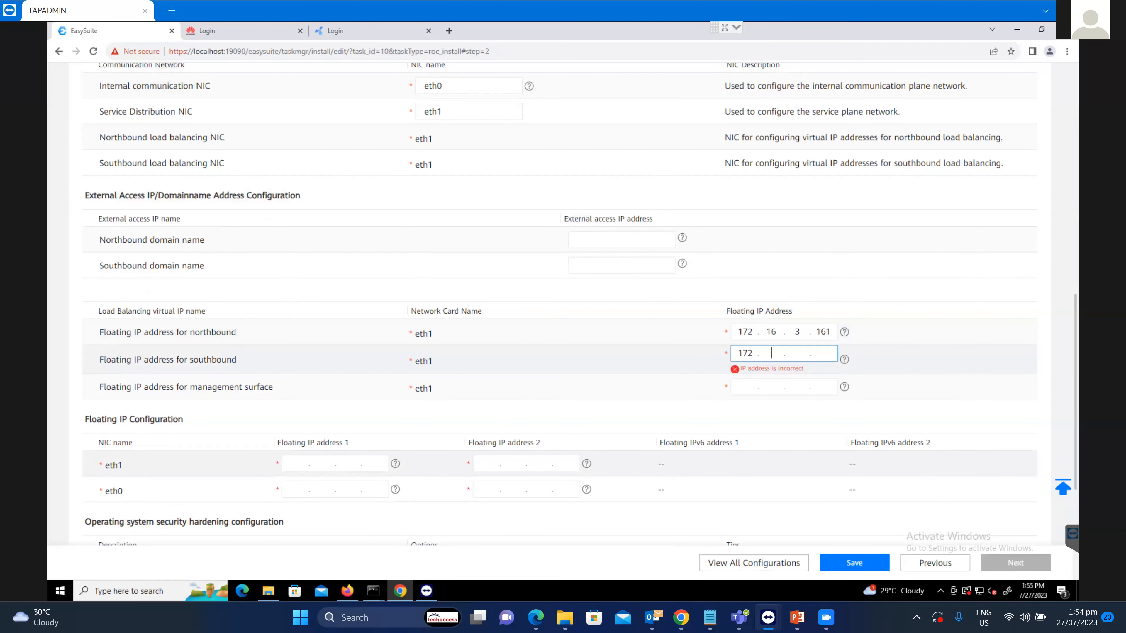
pyautogui.write('16.3.162')
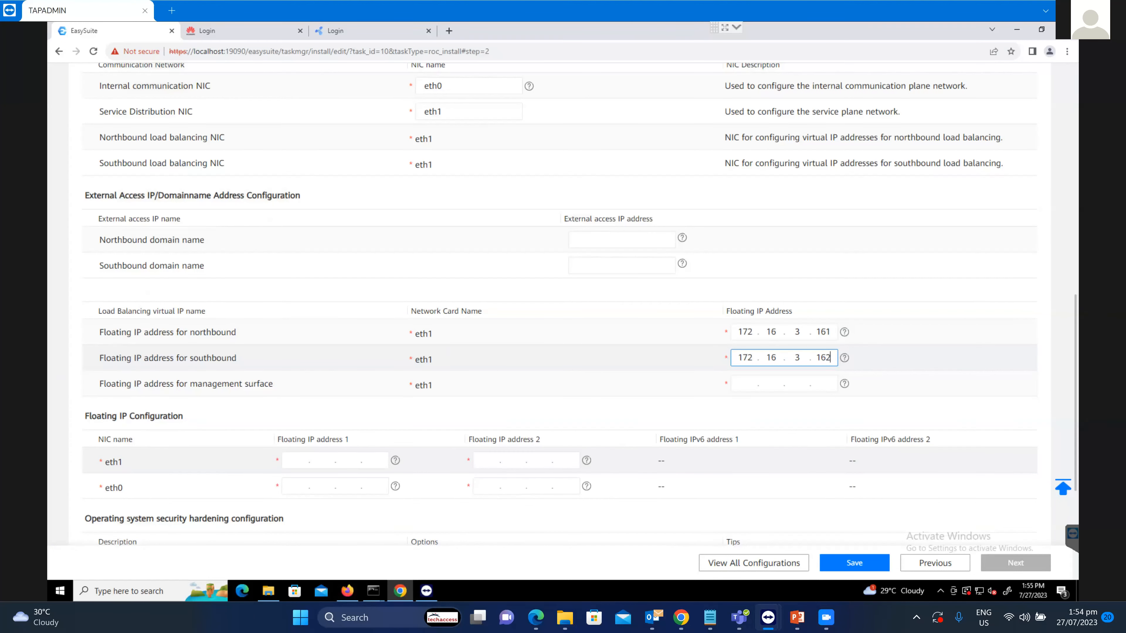
pyautogui.click(745, 384)
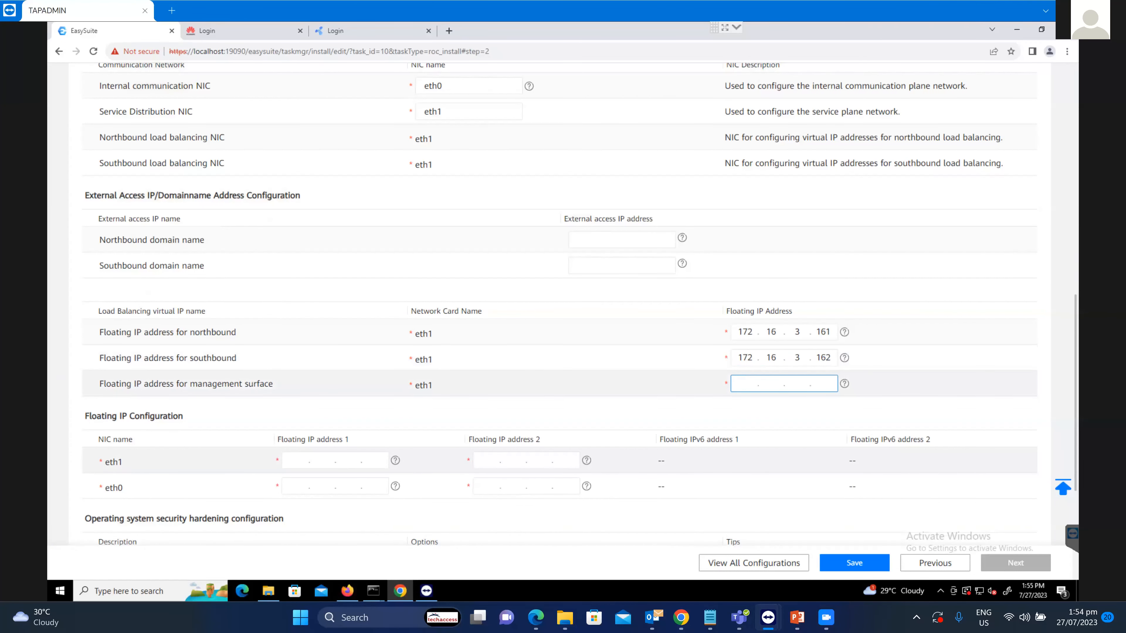
pyautogui.write('172.16.3.')
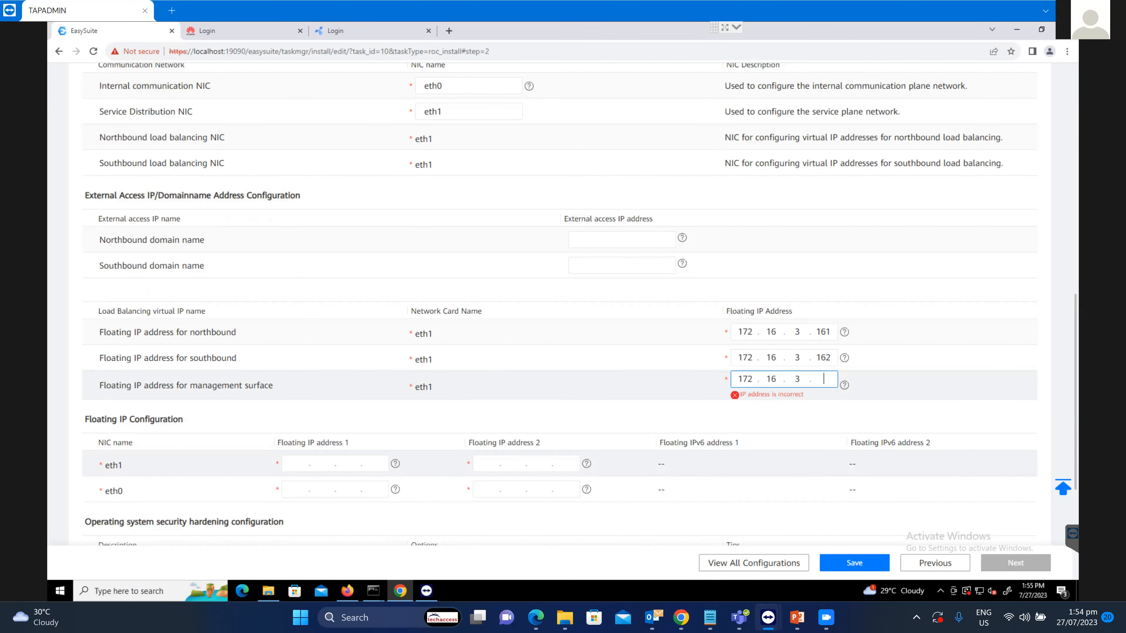
pyautogui.write('163')
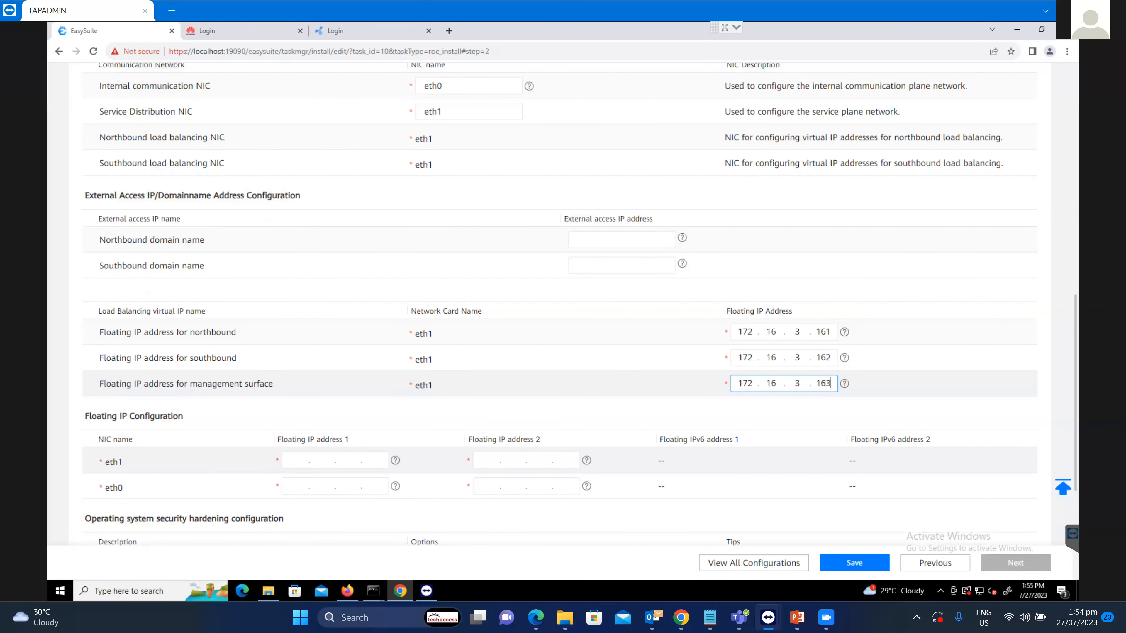
# Correct the last octets so the floating IPs read 172.16.3.160, 172.16.3.161 and 172.16.3.162.
pyautogui.click(710, 617)
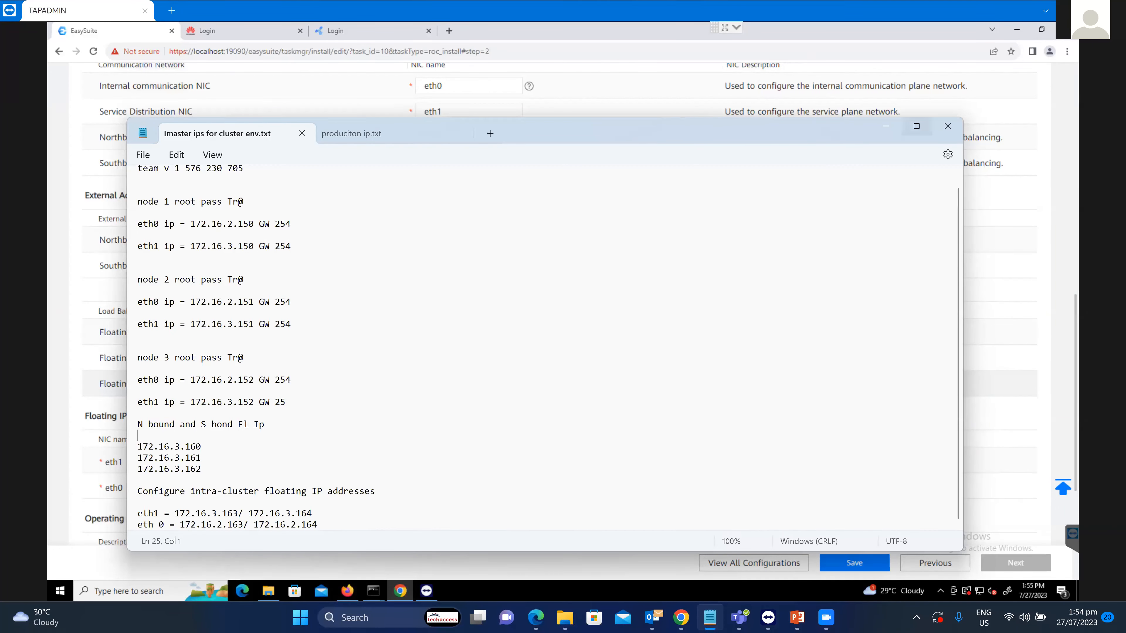
pyautogui.click(886, 126)
pyautogui.doubleClick(823, 332)
pyautogui.click(829, 332)
pyautogui.scroll(-4, 829, 332)
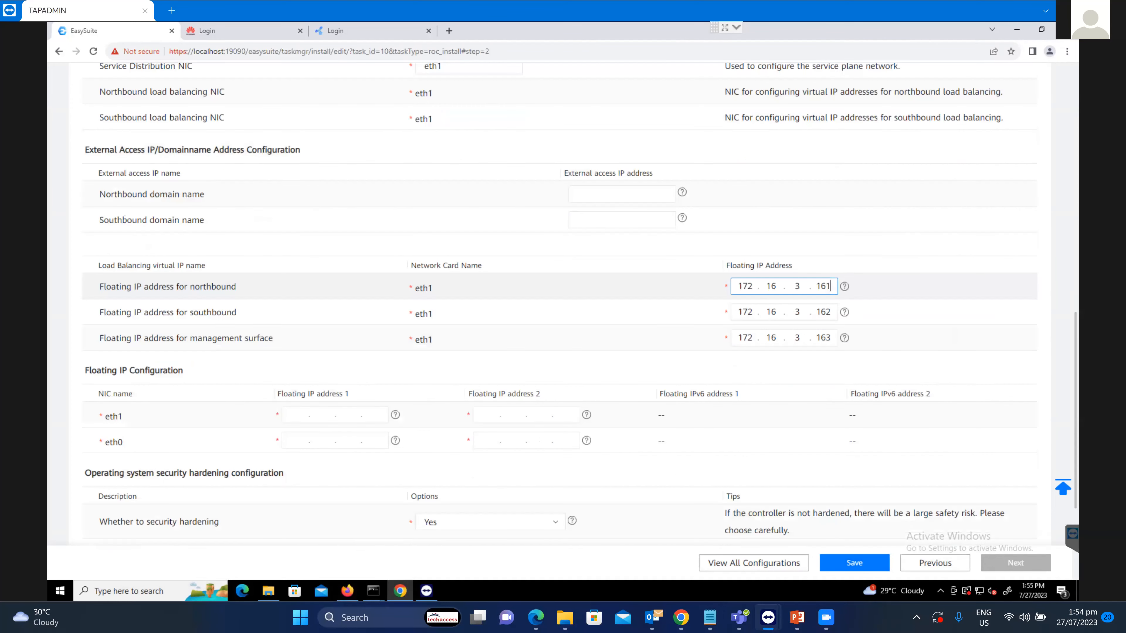
pyautogui.press('BackSpace')
pyautogui.write('0')
pyautogui.click(827, 134)
pyautogui.click(830, 134)
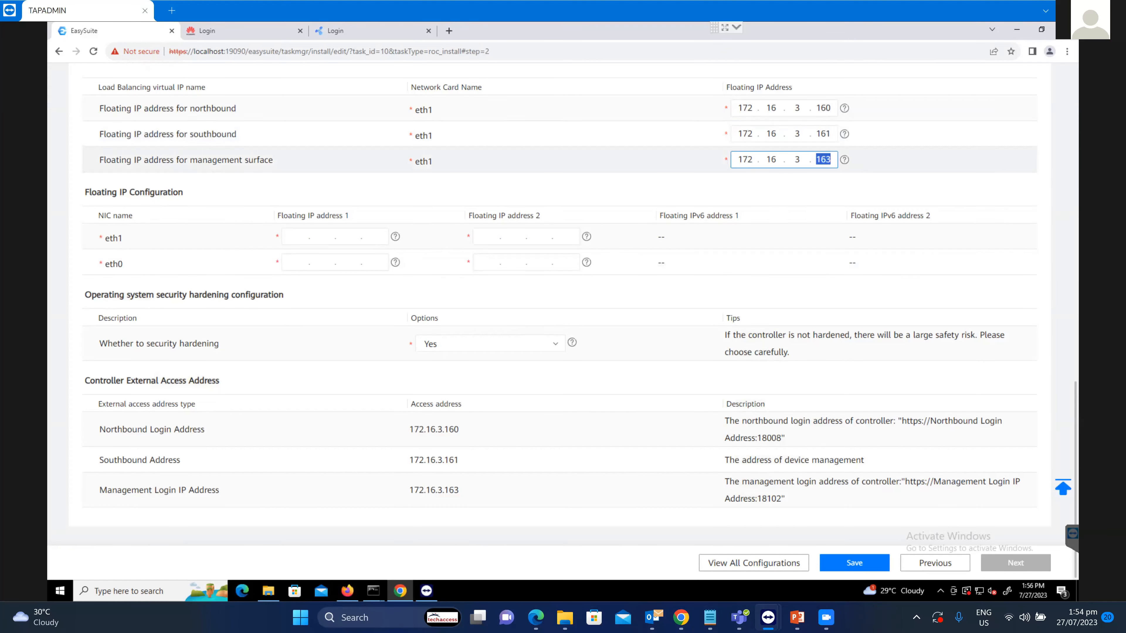
pyautogui.click(830, 160)
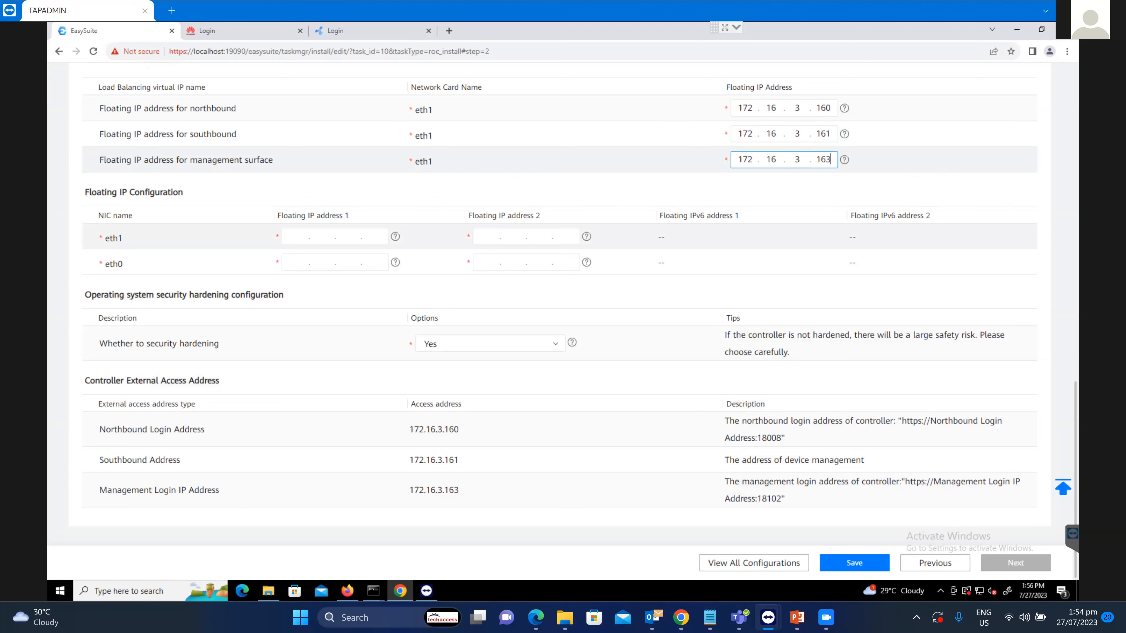
pyautogui.press('BackSpace')
pyautogui.write('2')
pyautogui.scroll(1, 560, 304)
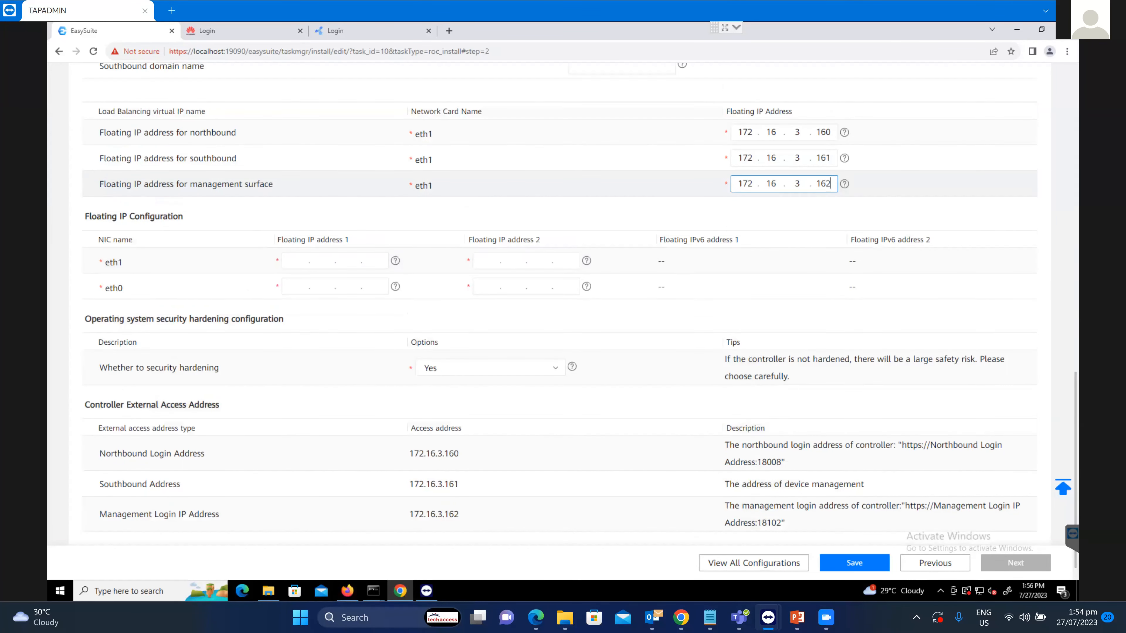
pyautogui.scroll(3, 559, 304)
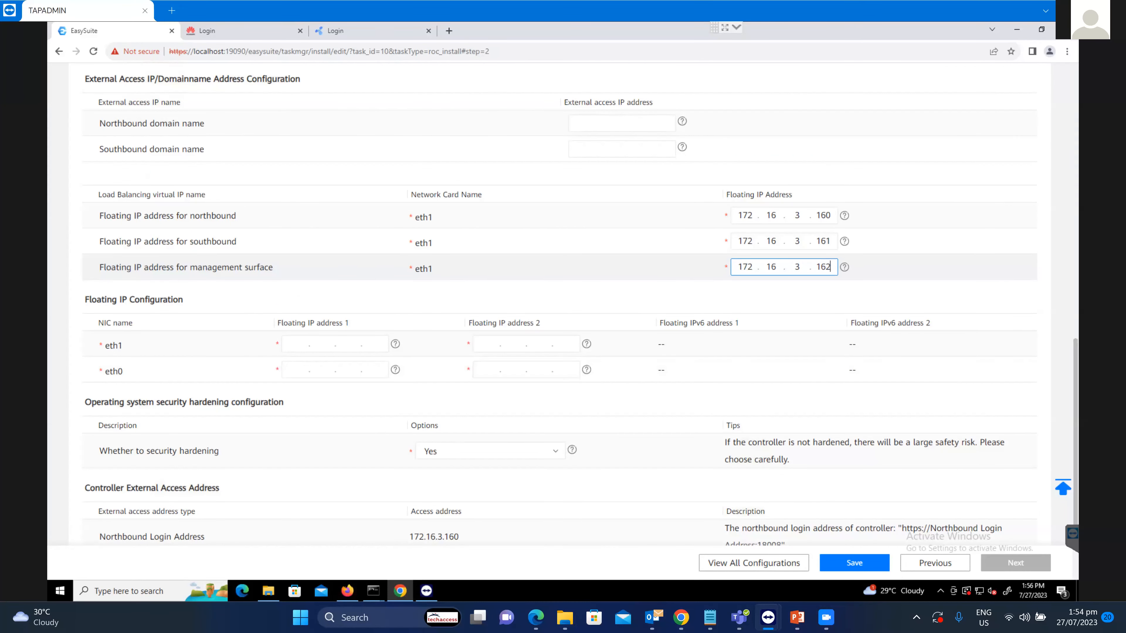
pyautogui.scroll(-1, 559, 304)
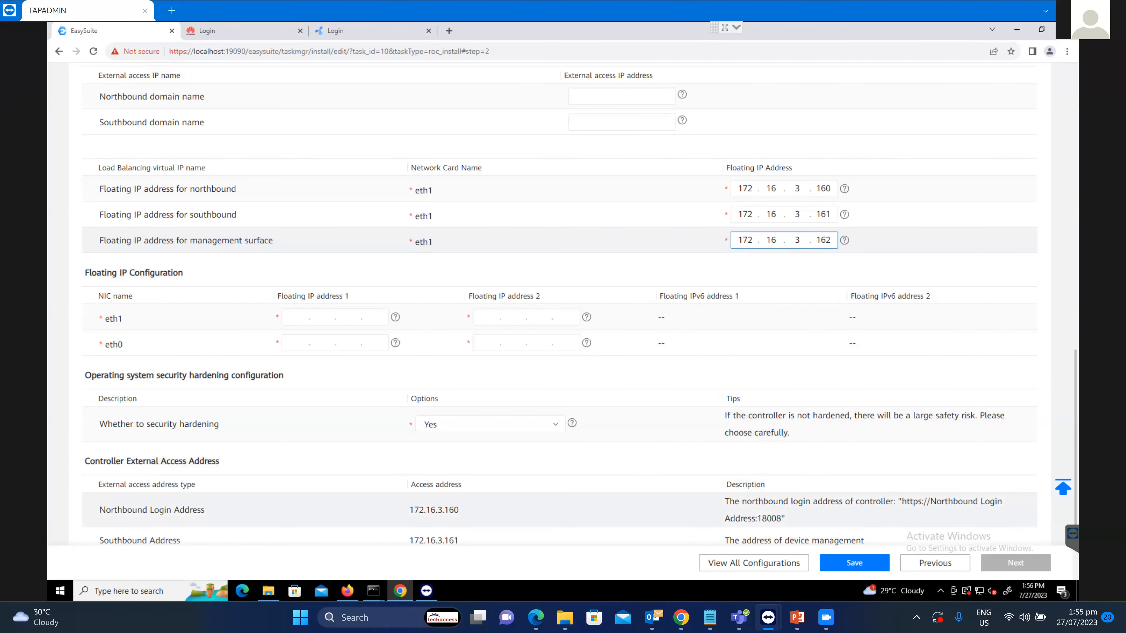
pyautogui.click(710, 617)
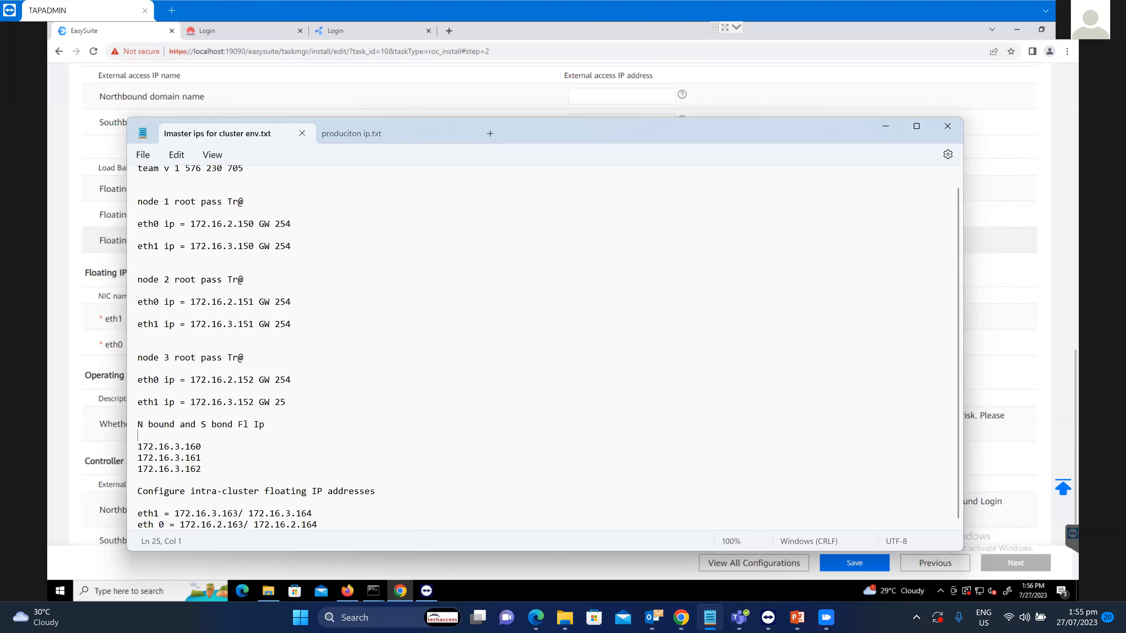
pyautogui.hotkey('alt', 'Tab')
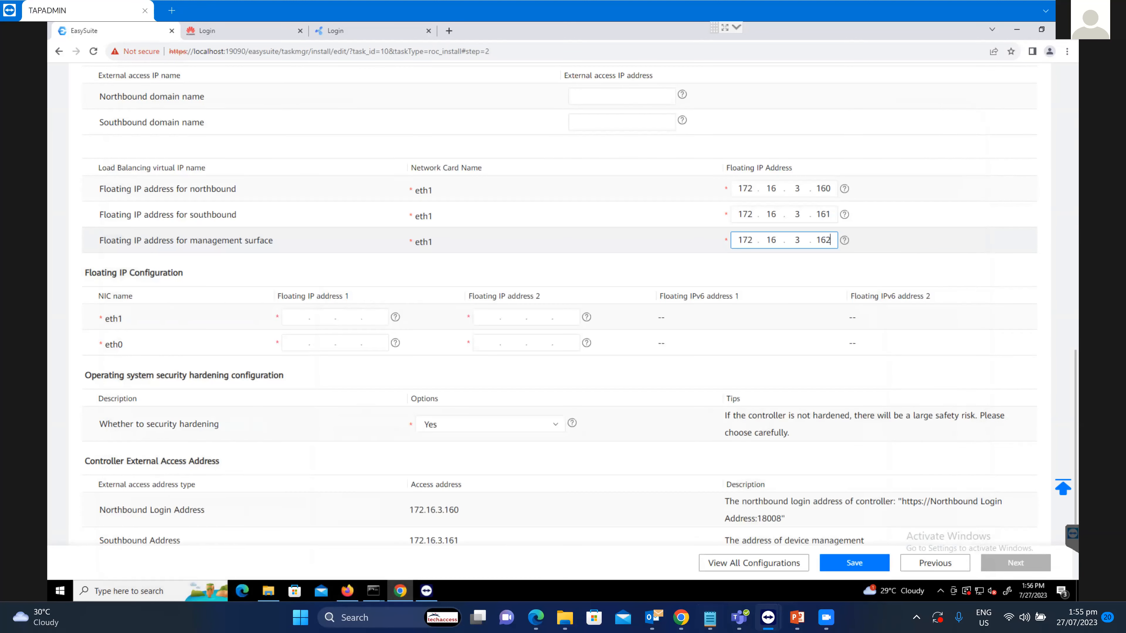
# Set eth1's floating IPs to 172.16.3.163 and 172.16.3.164.
pyautogui.click(297, 317)
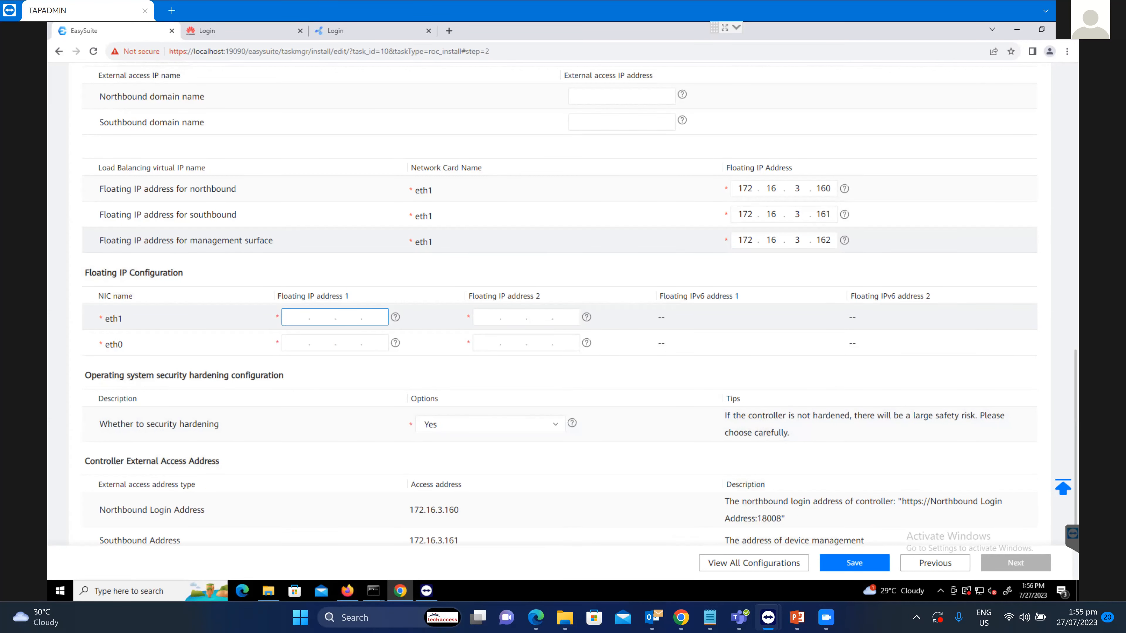
pyautogui.write('172.16.3.164')
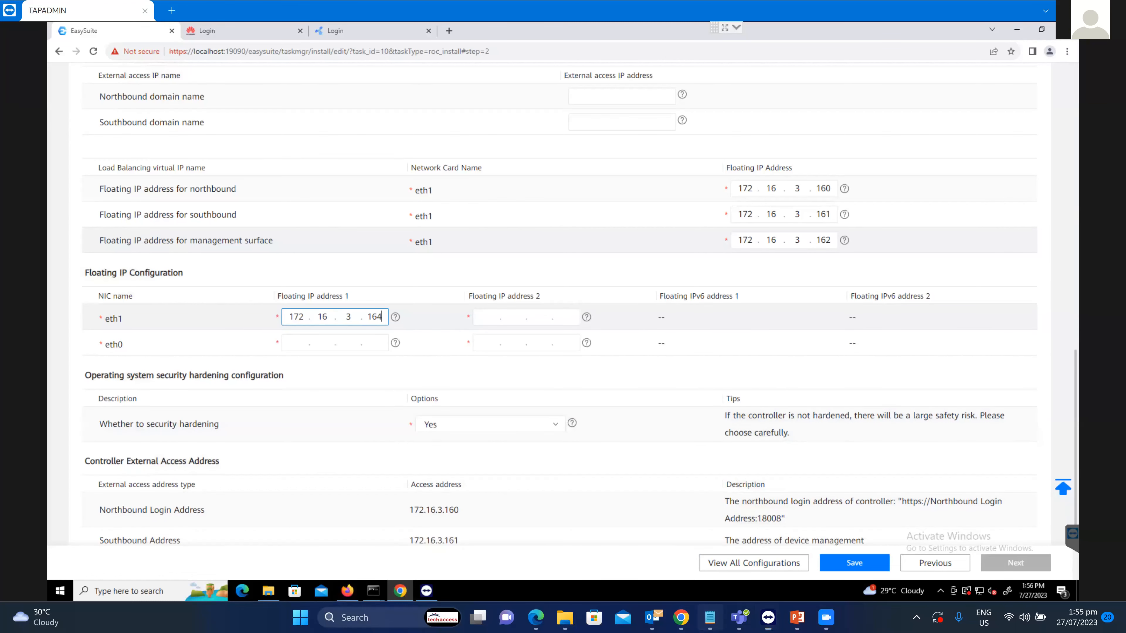
pyautogui.hotkey('alt', 'Tab')
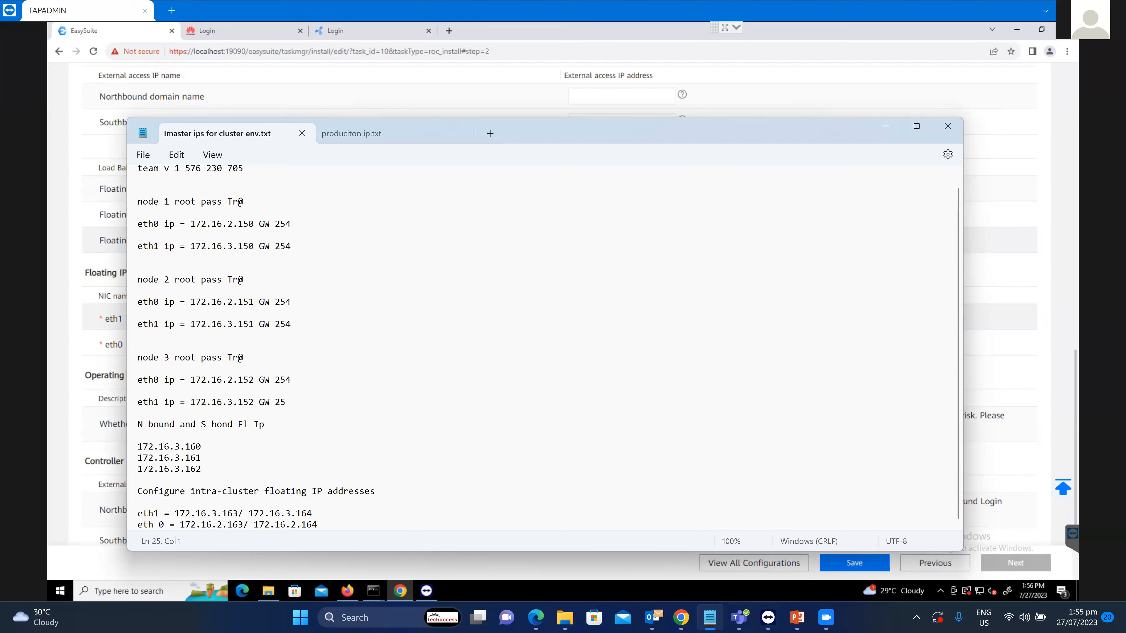
pyautogui.hotkey('alt', 'Tab')
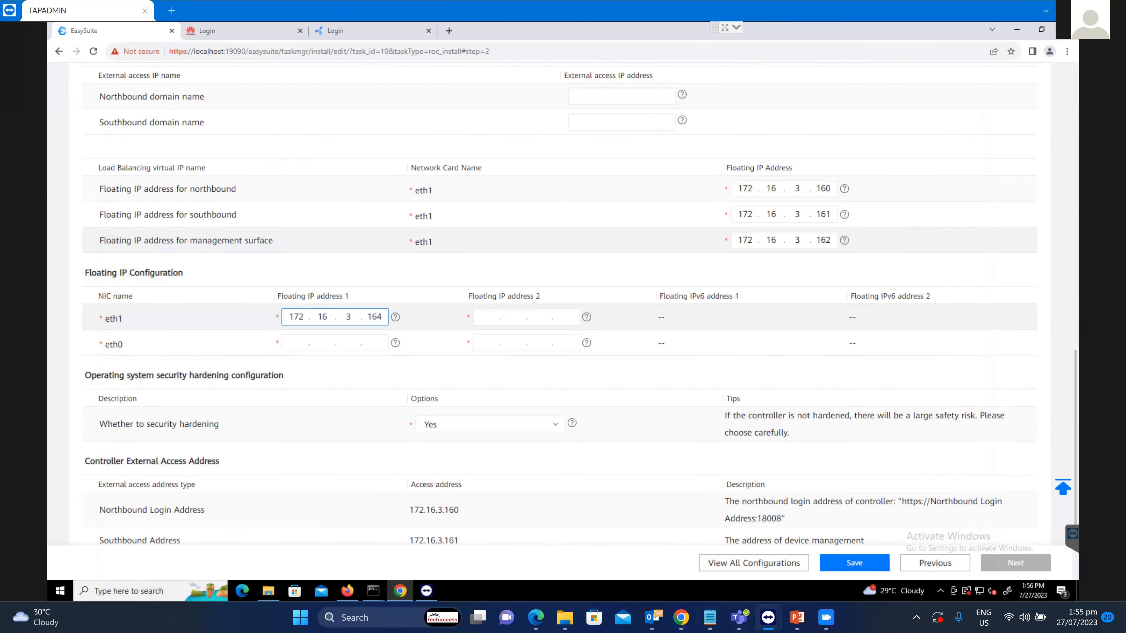
pyautogui.press('BackSpace')
pyautogui.write('3')
pyautogui.press('Tab')
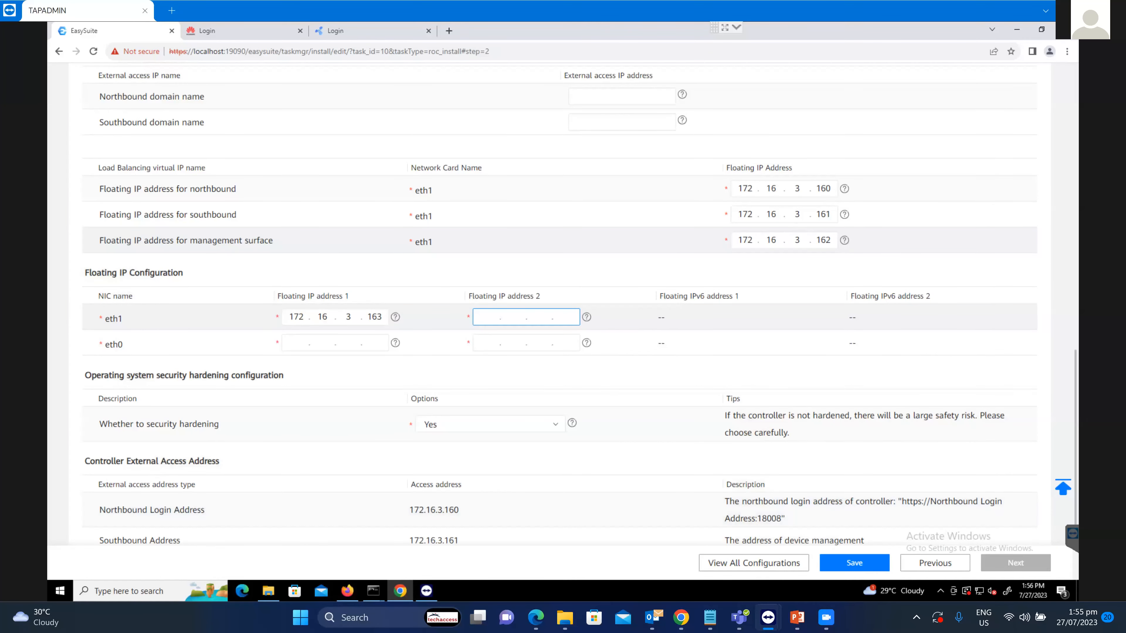
pyautogui.write('172.1')
pyautogui.write('6.3.')
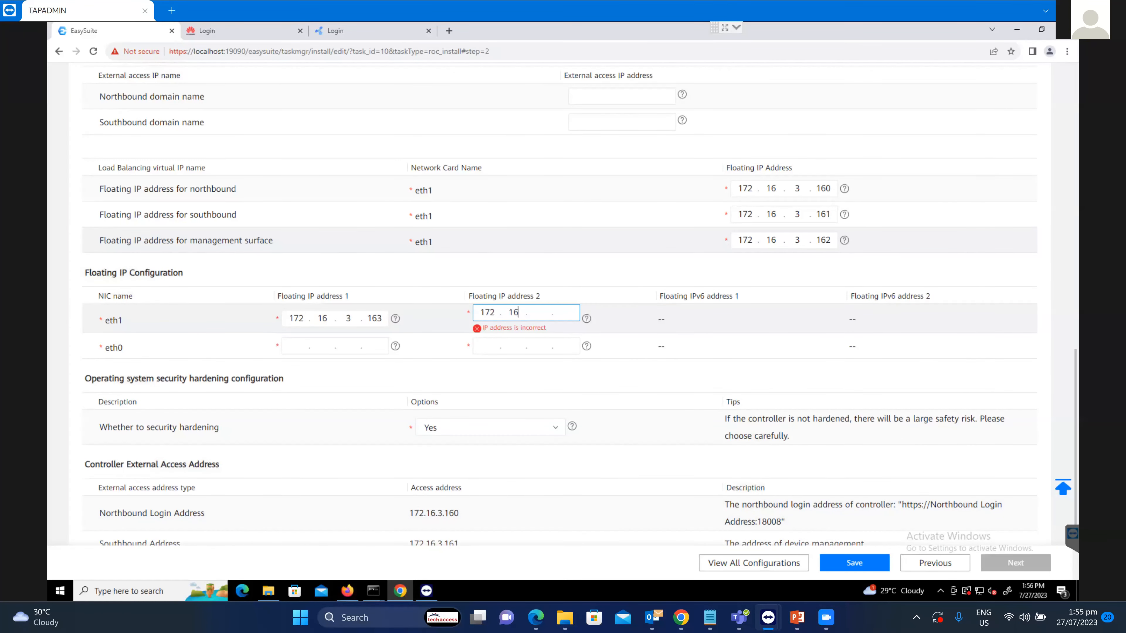
pyautogui.write('164')
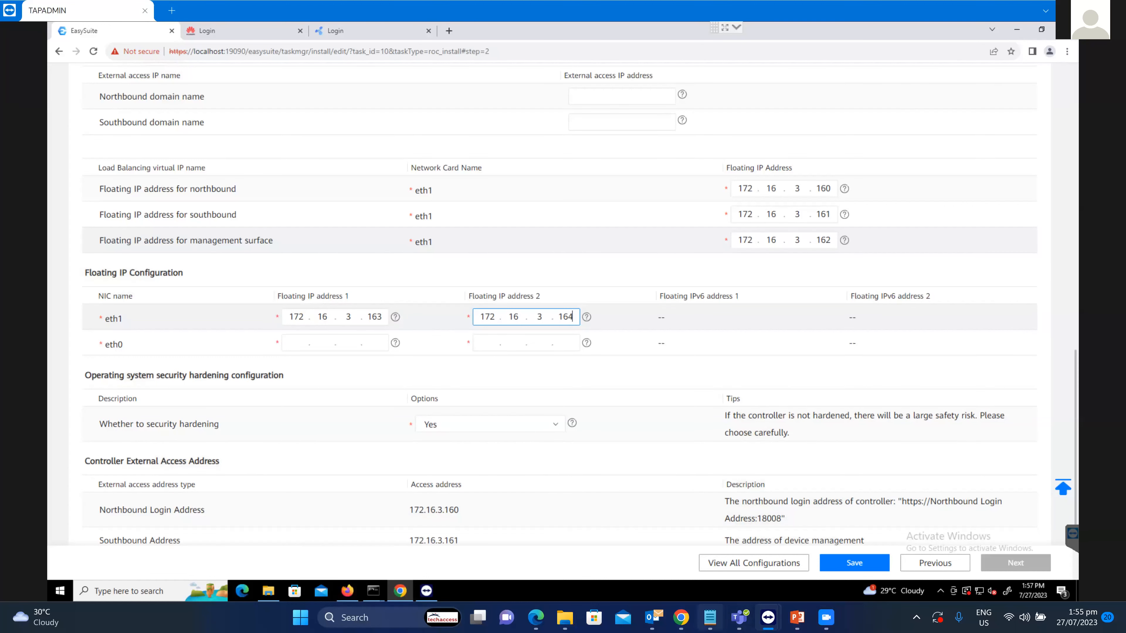
# Set eth0's floating IPs to 172.16.2.163 and 172.16.2.164 after checking the notes.
pyautogui.click(710, 617)
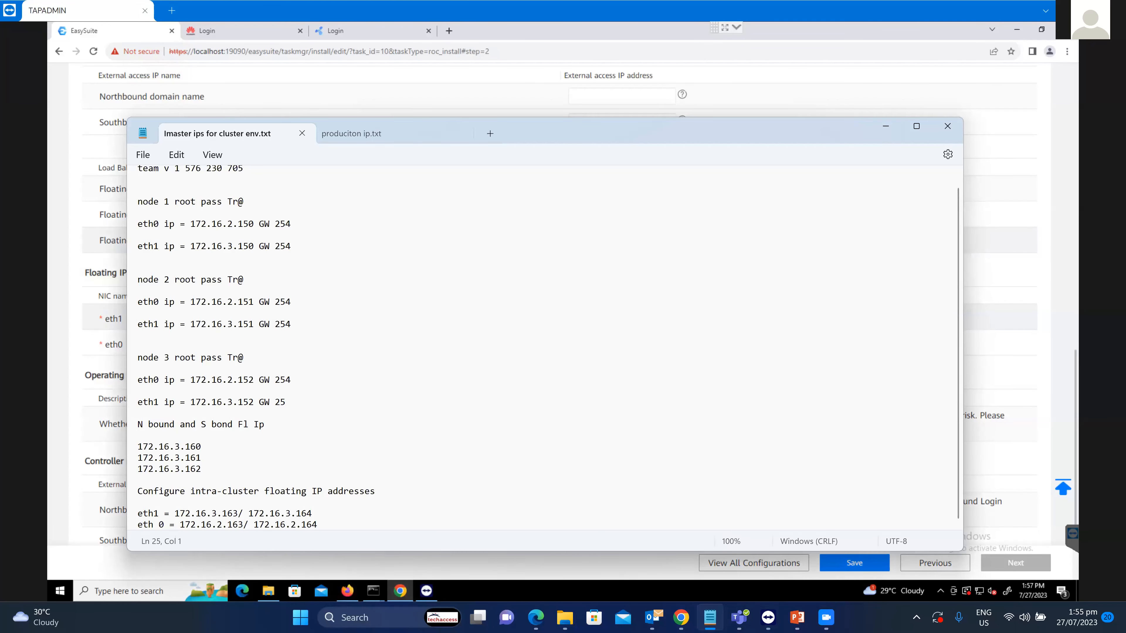
pyautogui.click(709, 618)
pyautogui.click(296, 343)
pyautogui.write('172.')
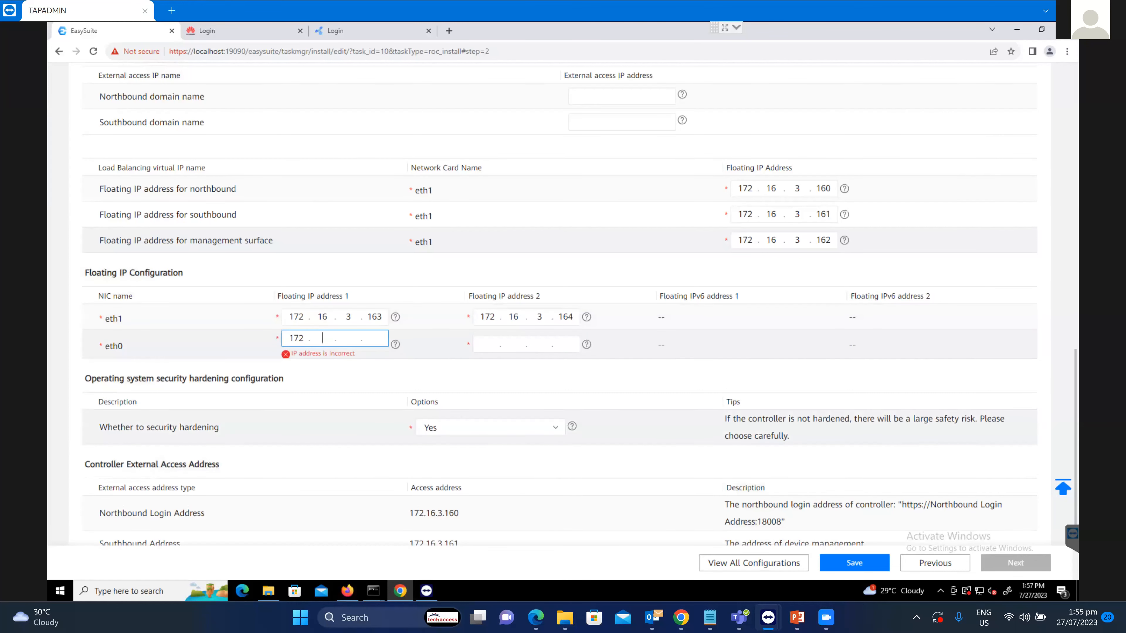
pyautogui.write('16.2.163')
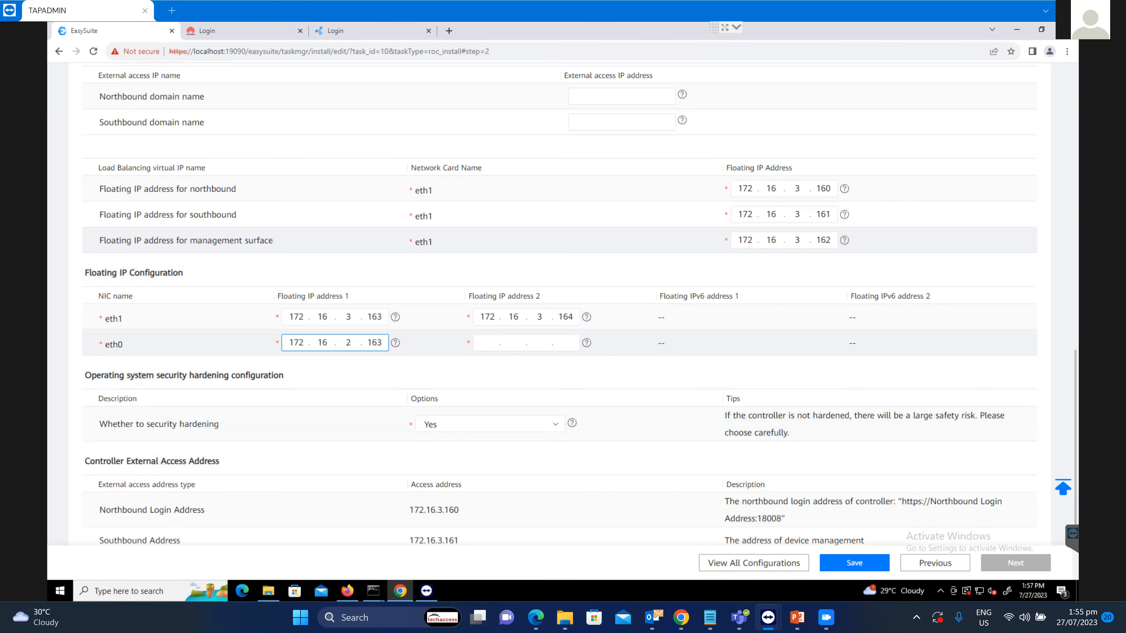
pyautogui.click(487, 343)
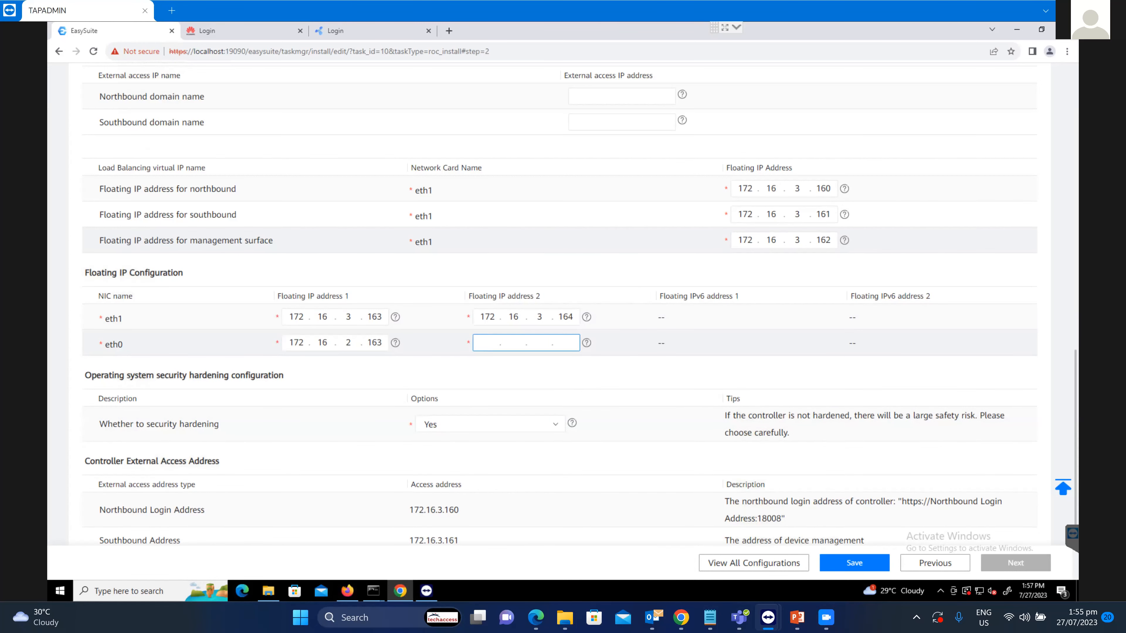
pyautogui.write('172.1')
pyautogui.write('6.2.1')
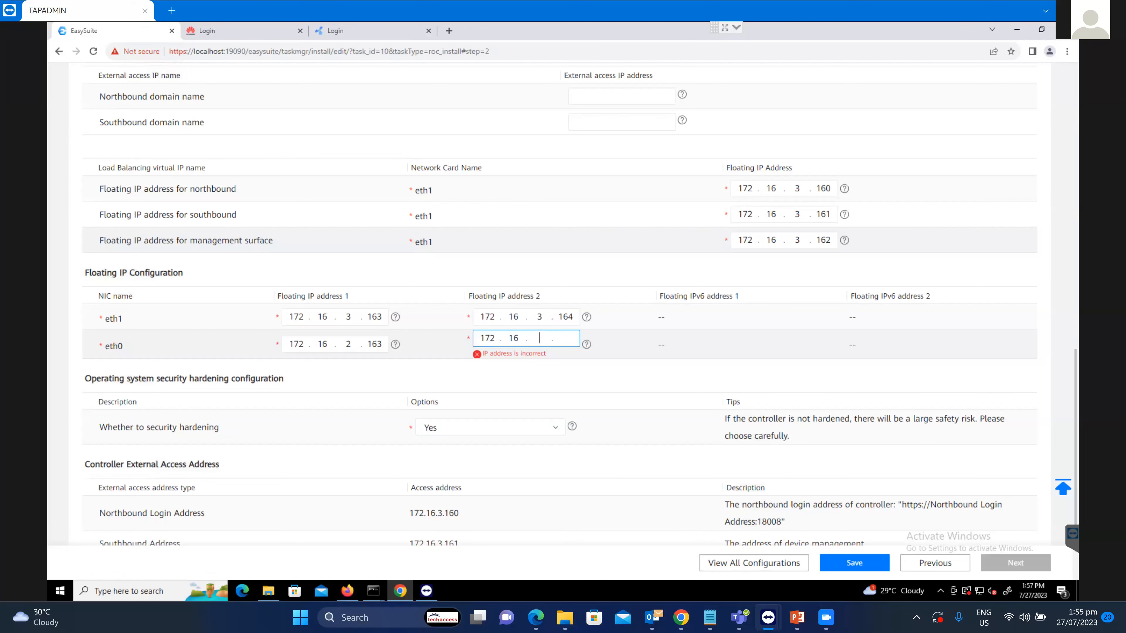
pyautogui.write('64')
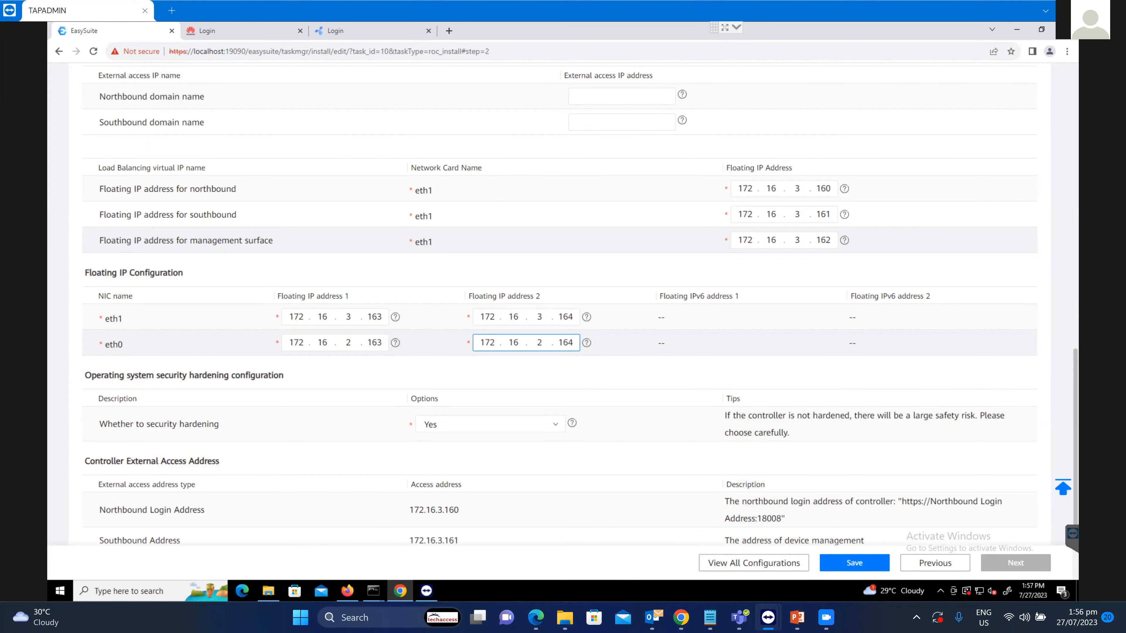
# Save the Parameter Planning form with all four intra-cluster floating IPs filled in.
pyautogui.scroll(-3, 573, 319)
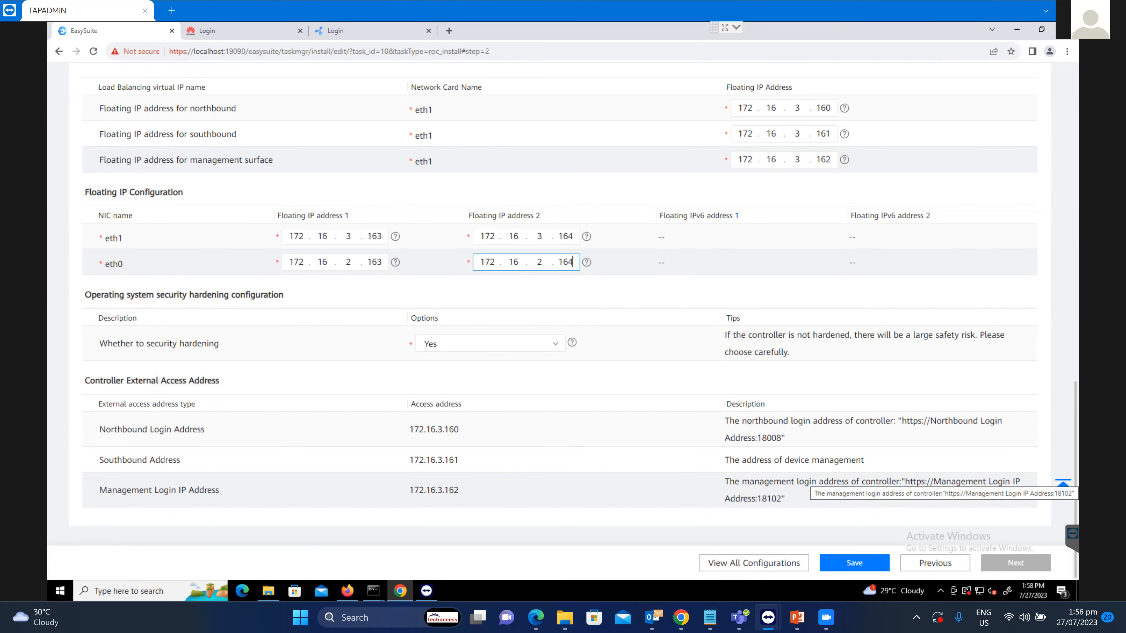
pyautogui.click(854, 563)
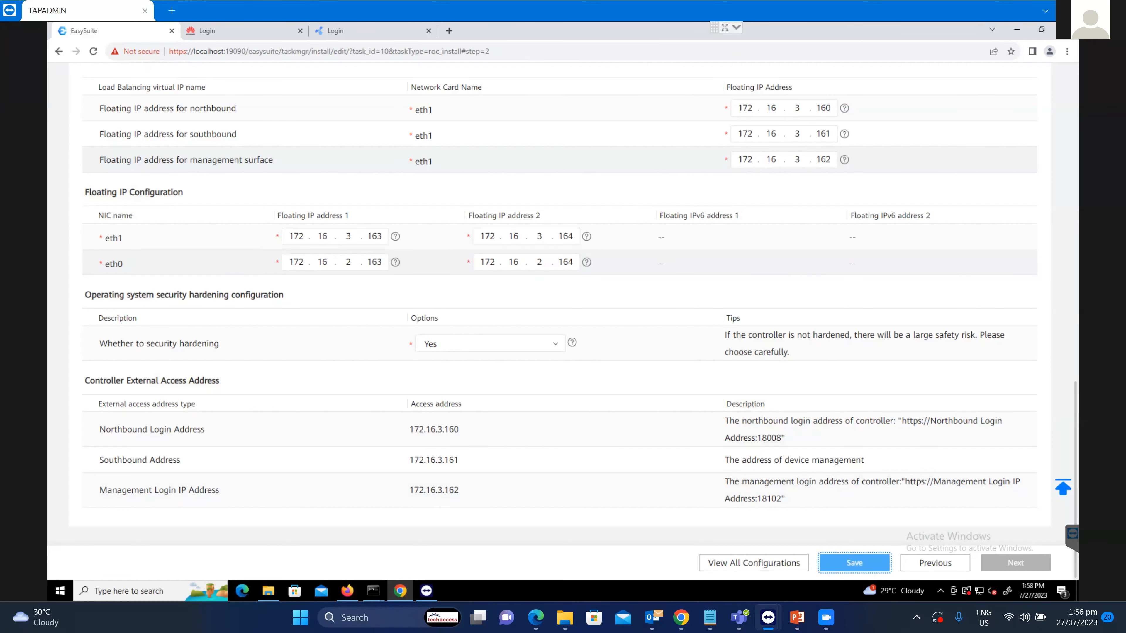
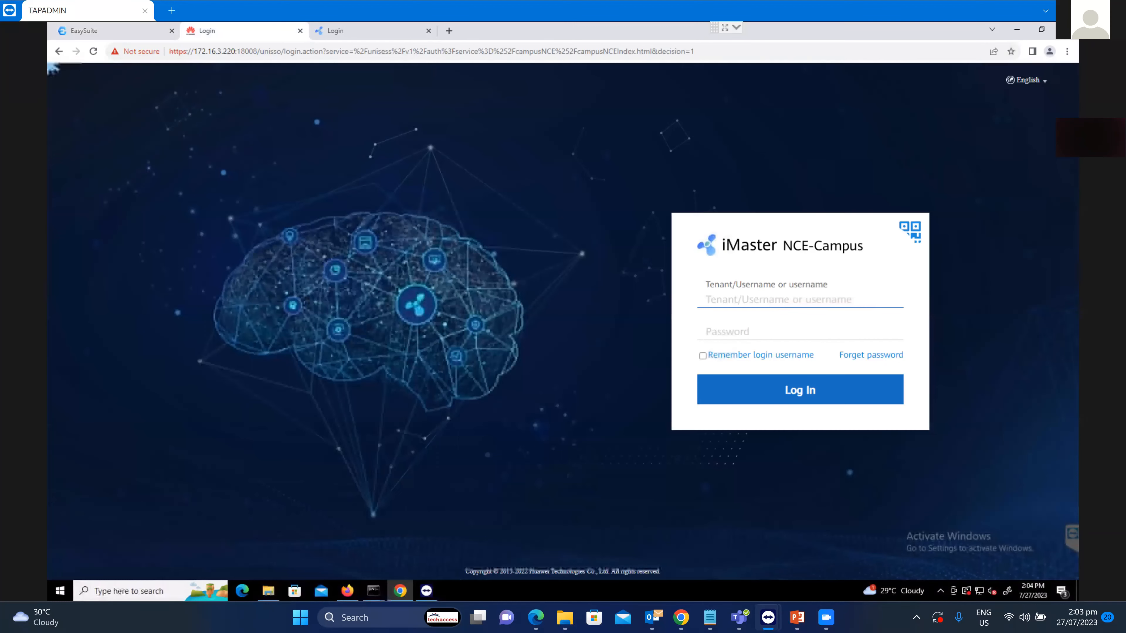
# Log into the iMaster NCE portal as admin with the administrator password.
pyautogui.hotkey('ctrl', 'Tab')
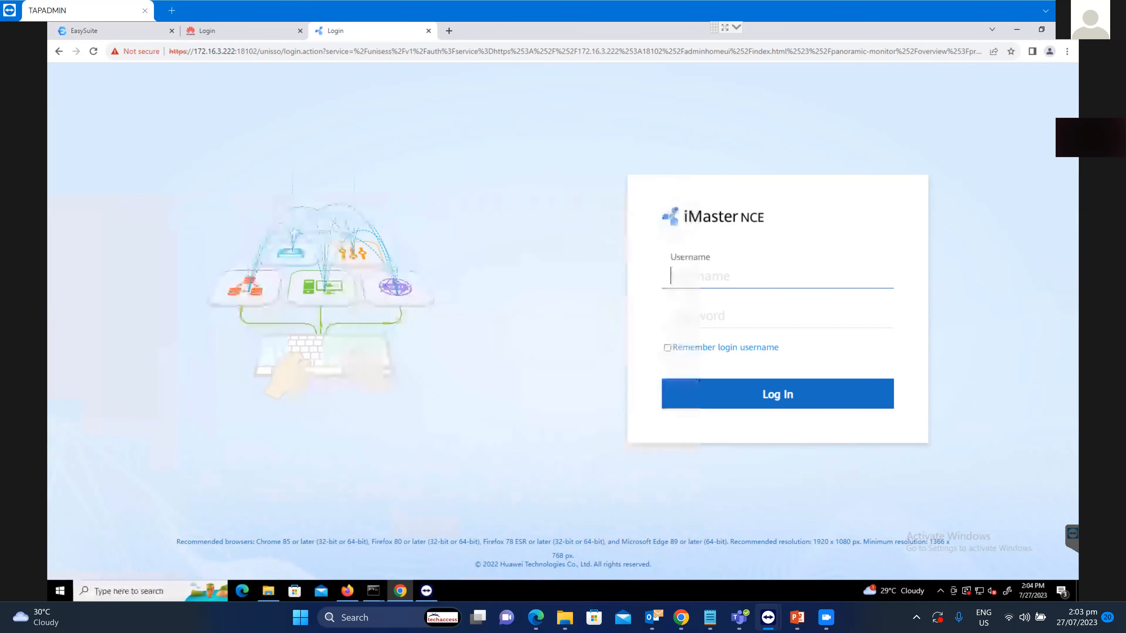
pyautogui.write('admin')
pyautogui.press('Tab')
pyautogui.write('*********')
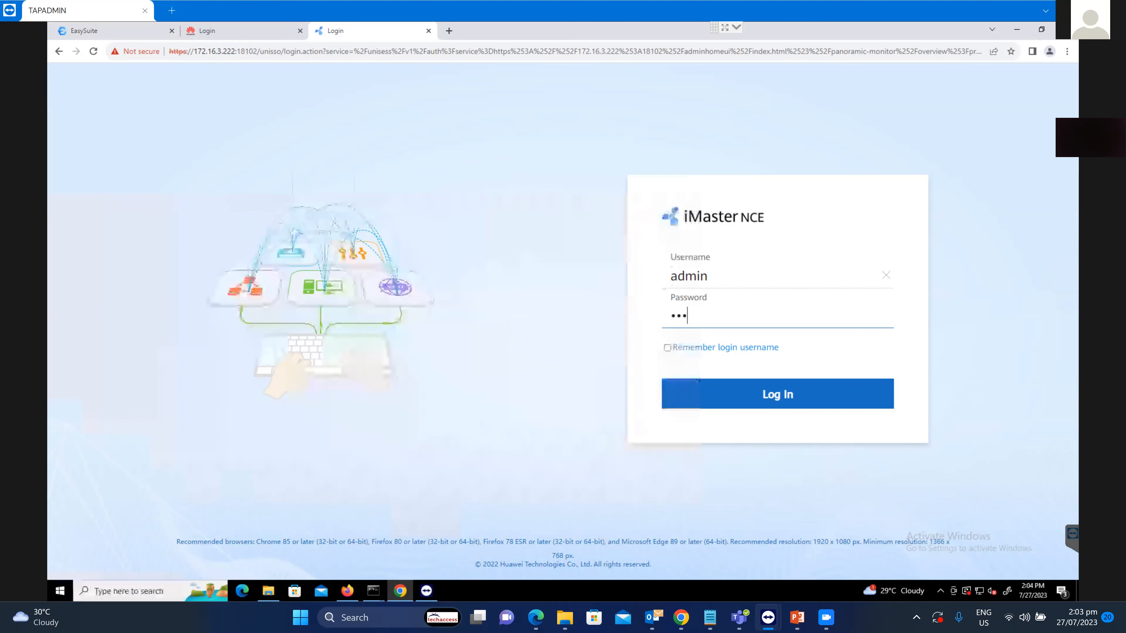
pyautogui.write('****')
pyautogui.press('Return')
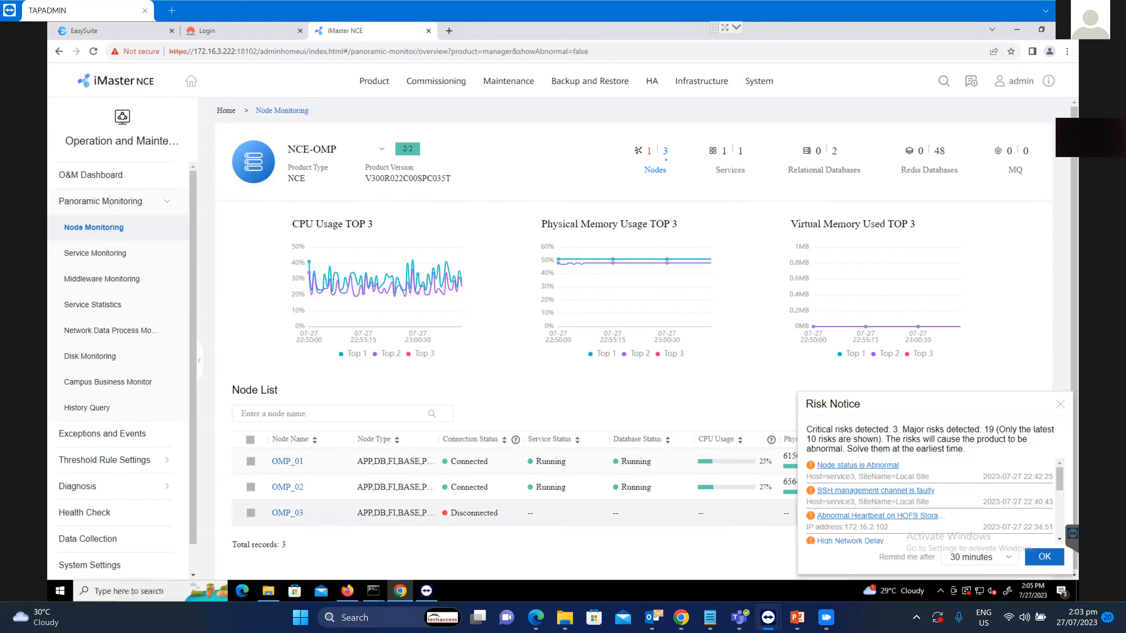
# Dismiss the Risk Notice and review the monitoring pages, from Service Monitoring through Disk Monitoring.
pyautogui.click(1060, 404)
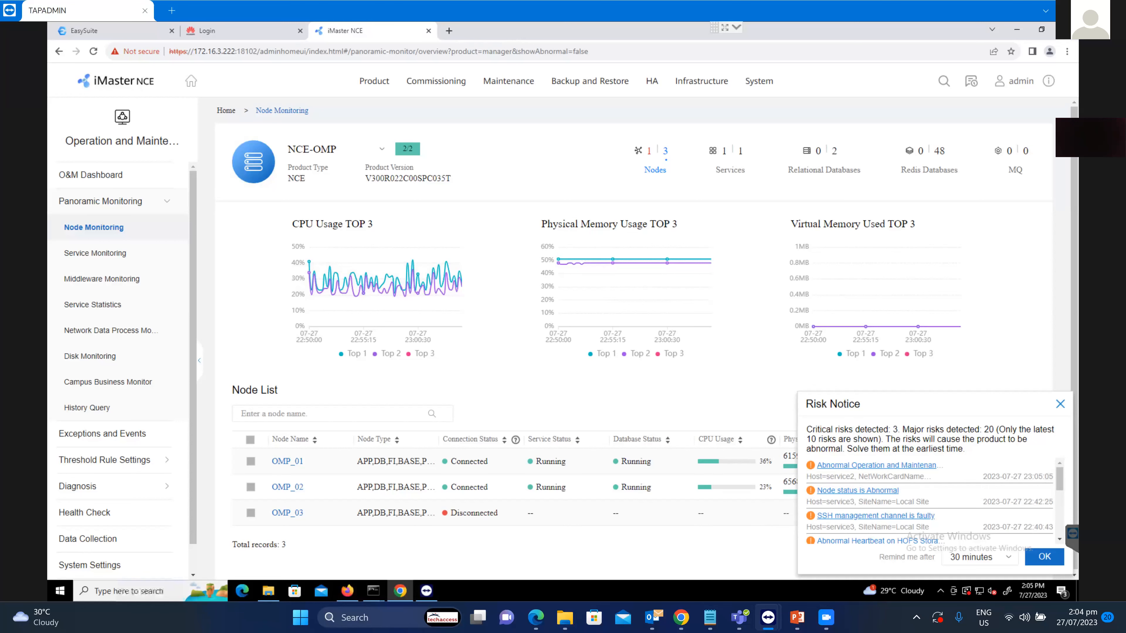
pyautogui.click(1060, 403)
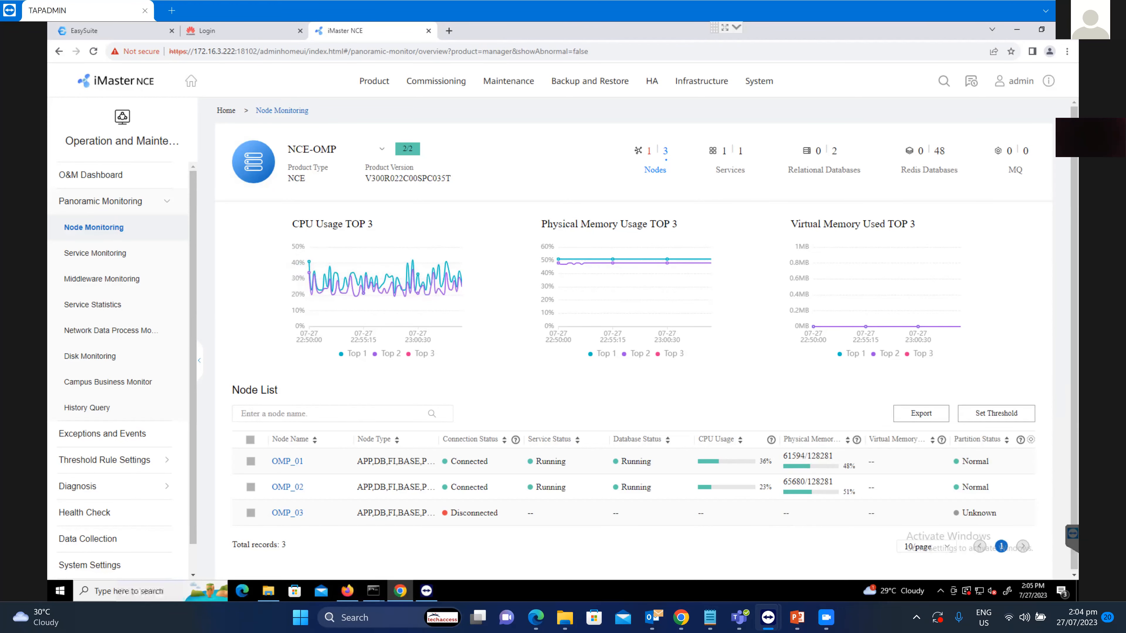
pyautogui.click(95, 253)
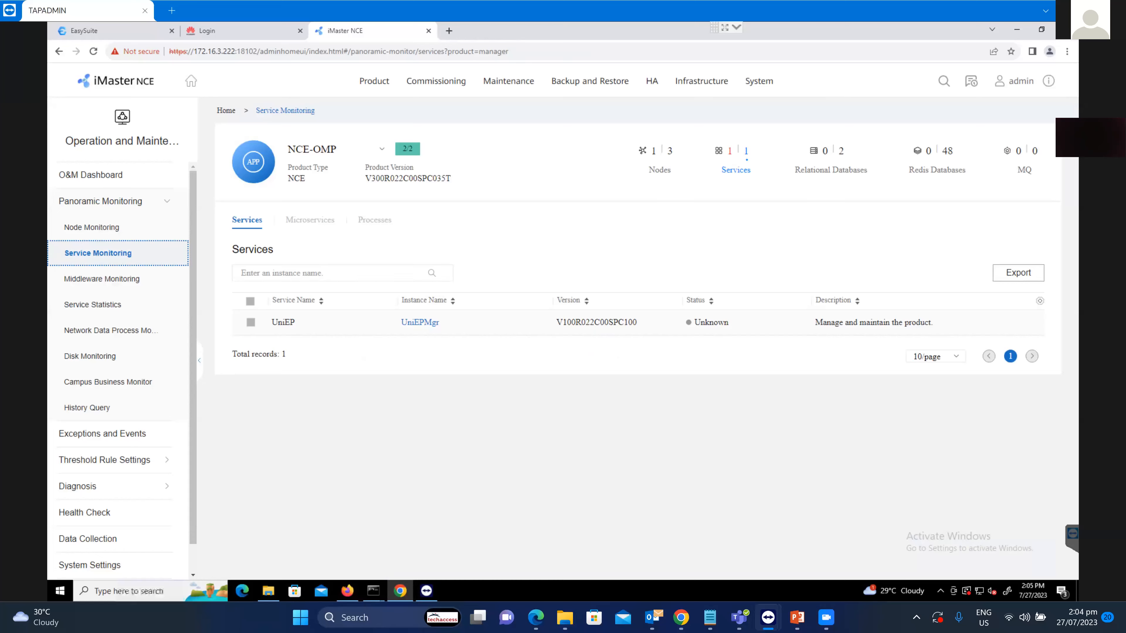
pyautogui.click(102, 279)
pyautogui.click(93, 305)
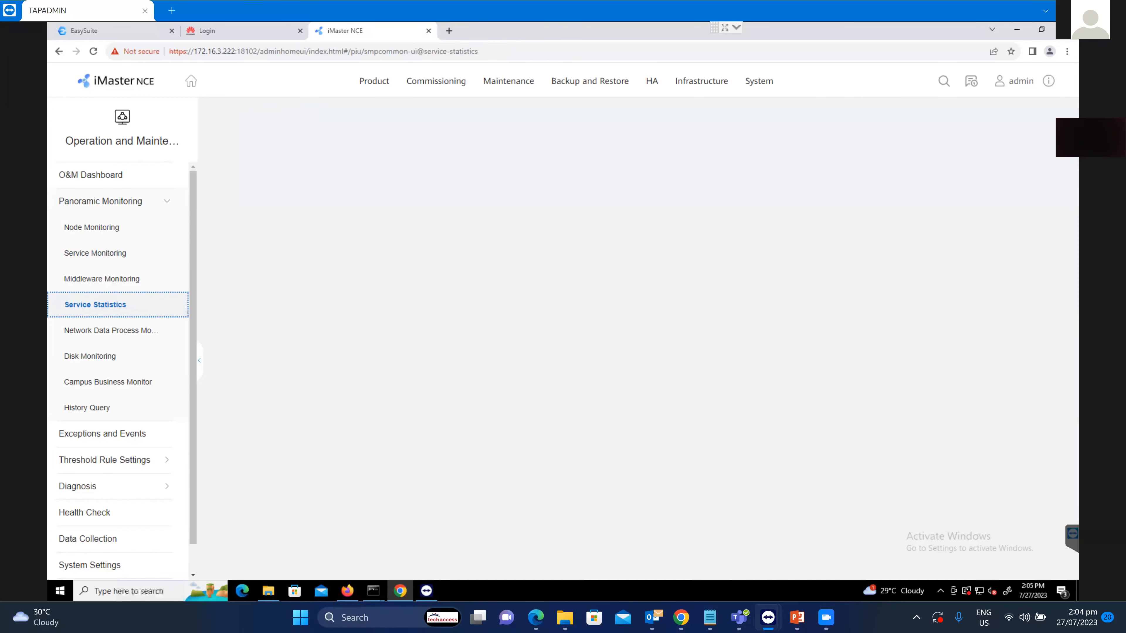
pyautogui.click(107, 330)
pyautogui.click(90, 356)
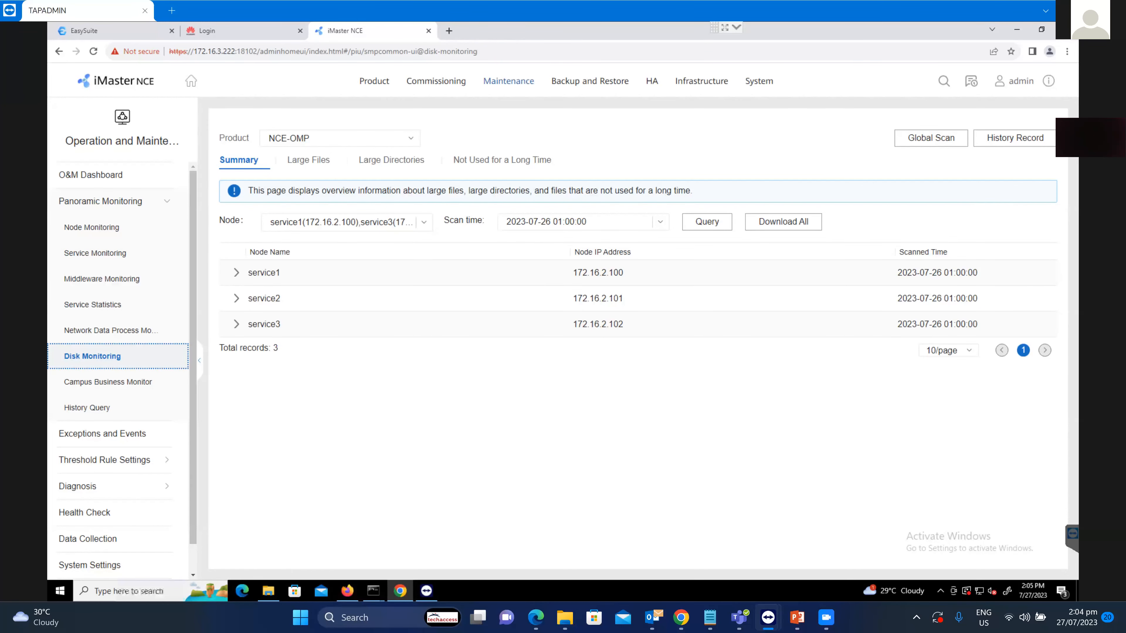
# Look over the Maintenance, Backup and Restore, and HA menus, then go to the NCE-Campus login page.
pyautogui.click(509, 81)
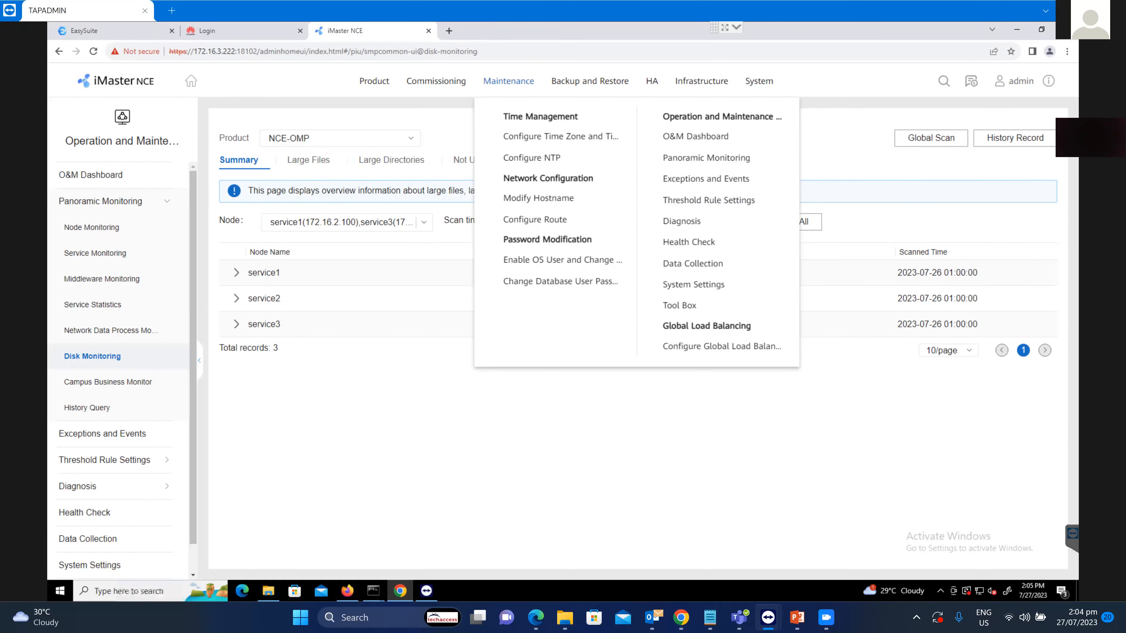
pyautogui.click(590, 81)
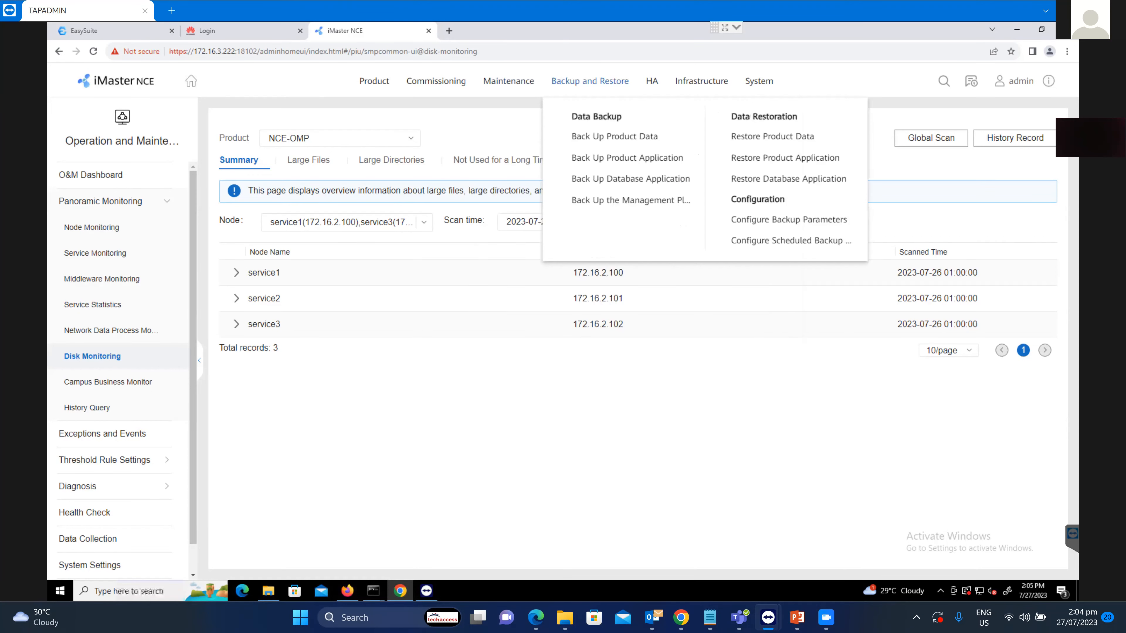
pyautogui.click(651, 80)
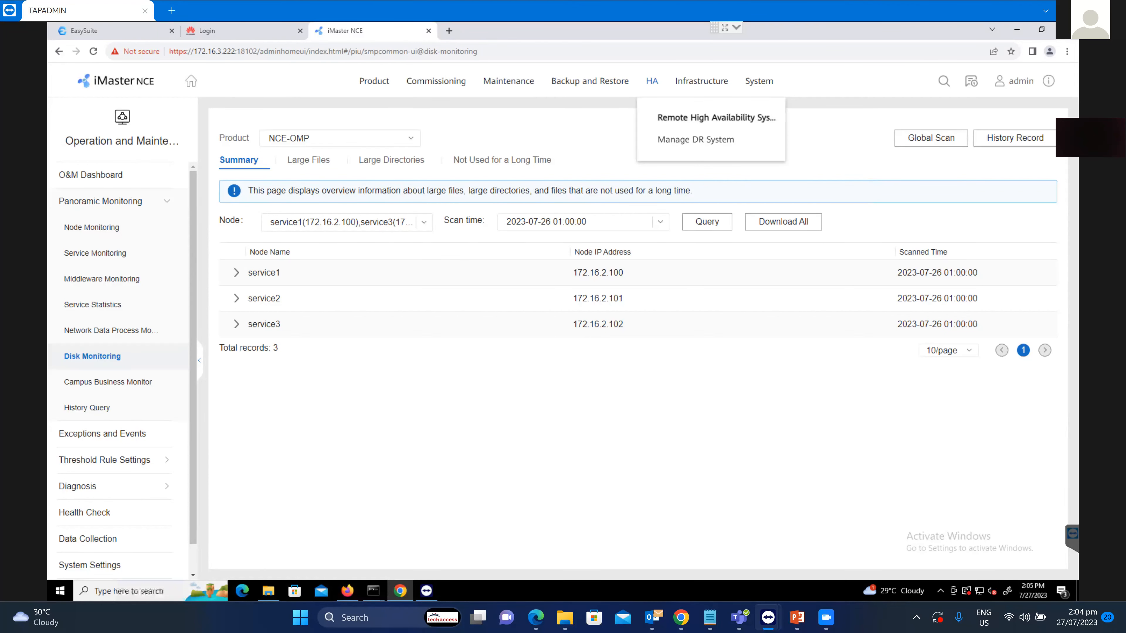
pyautogui.click(235, 30)
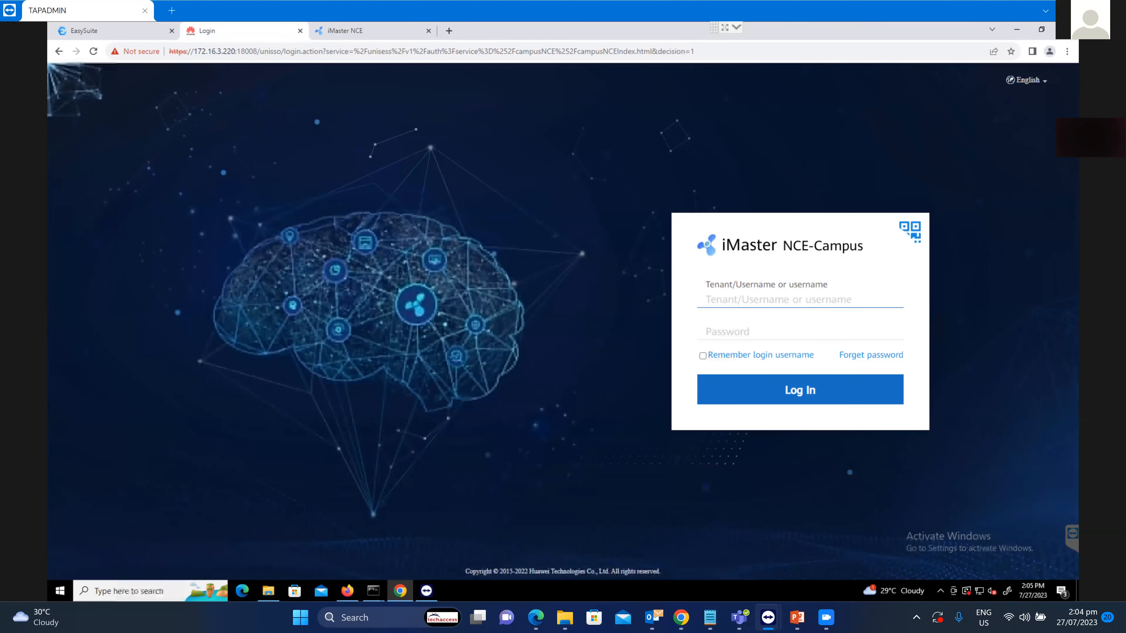
# Try logging into NCE-Campus as admin with the administrator password.
pyautogui.write('admin')
pyautogui.press('Tab')
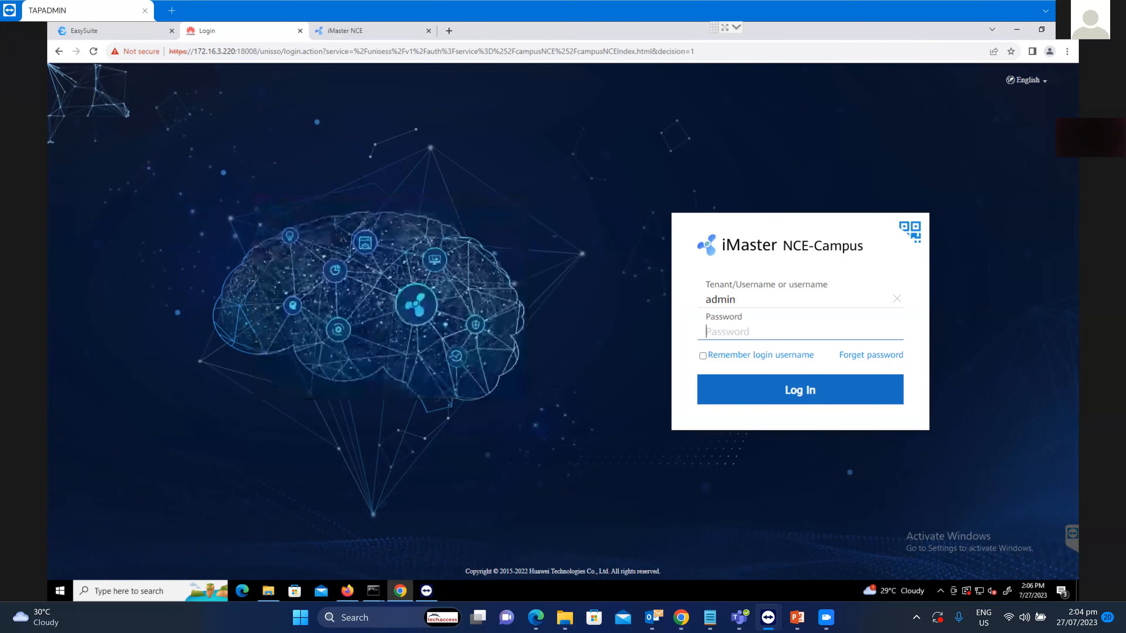
pyautogui.write('••••••••••')
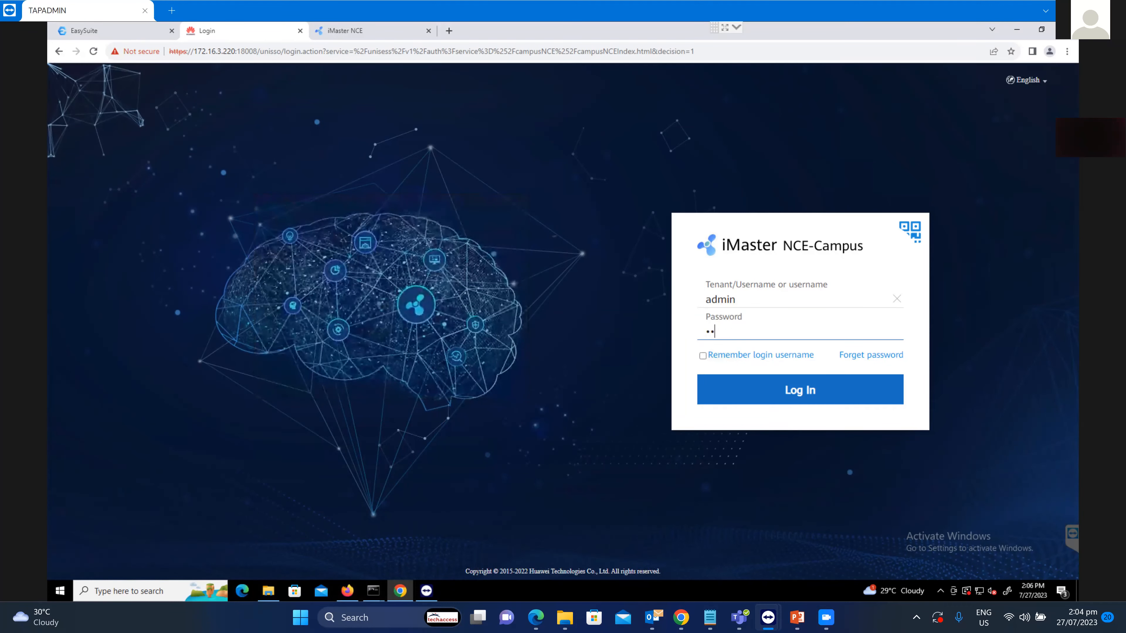
pyautogui.write('••••')
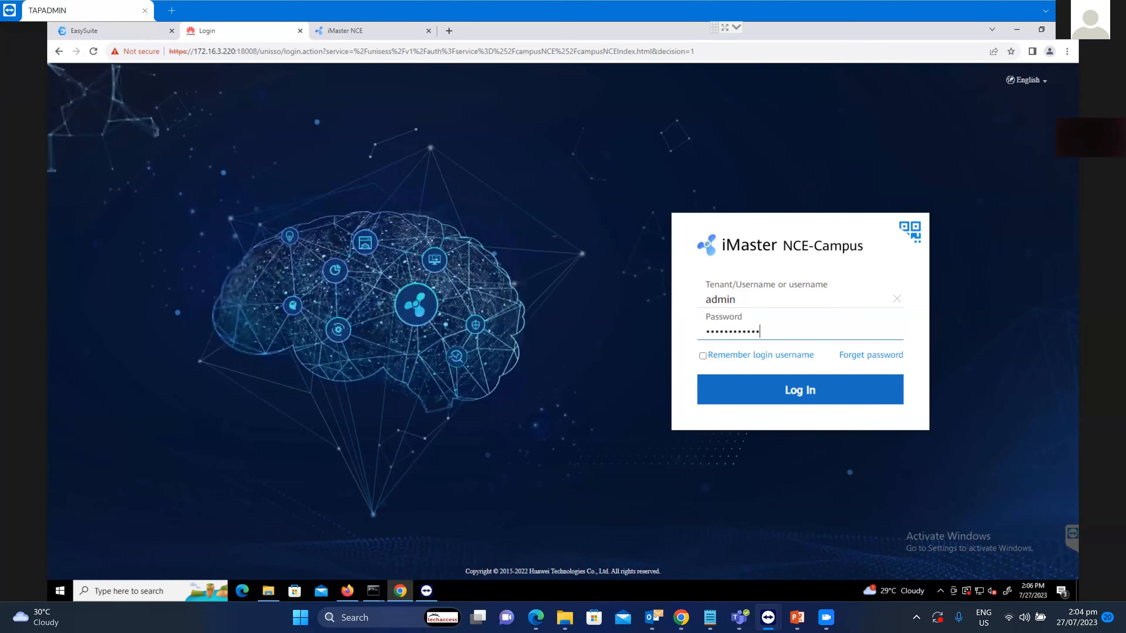
pyautogui.press('Return')
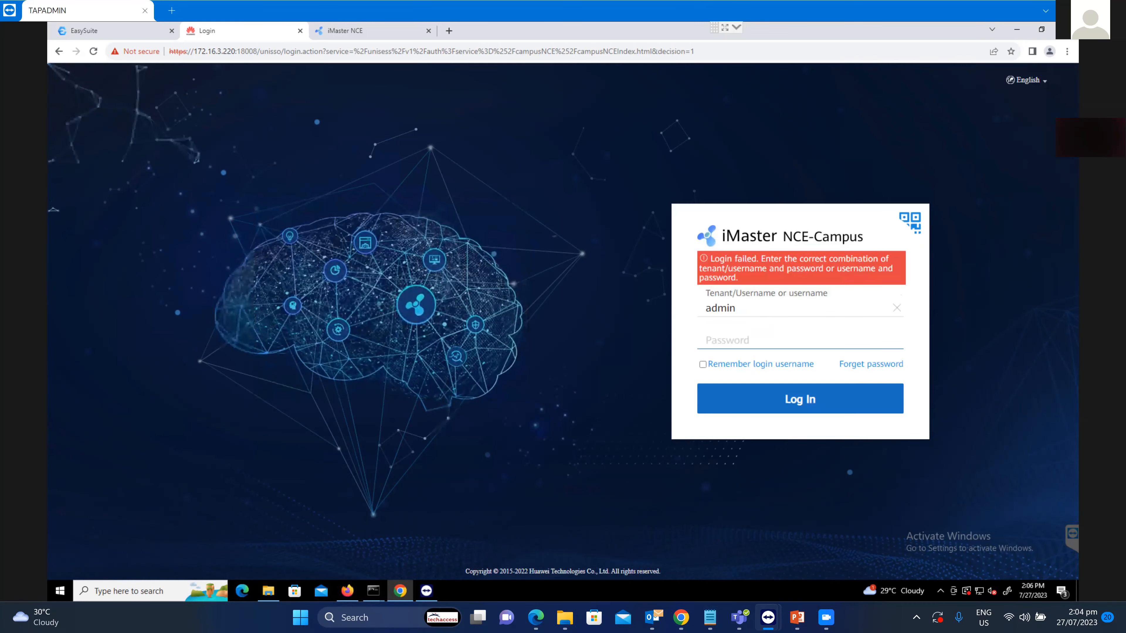
# Re-enter the correct password after the failed attempt and sign in to the Overview dashboard.
pyautogui.write('***')
pyautogui.press('BackSpace')
pyautogui.press('BackSpace')
pyautogui.press('BackSpace')
pyautogui.write('*****')
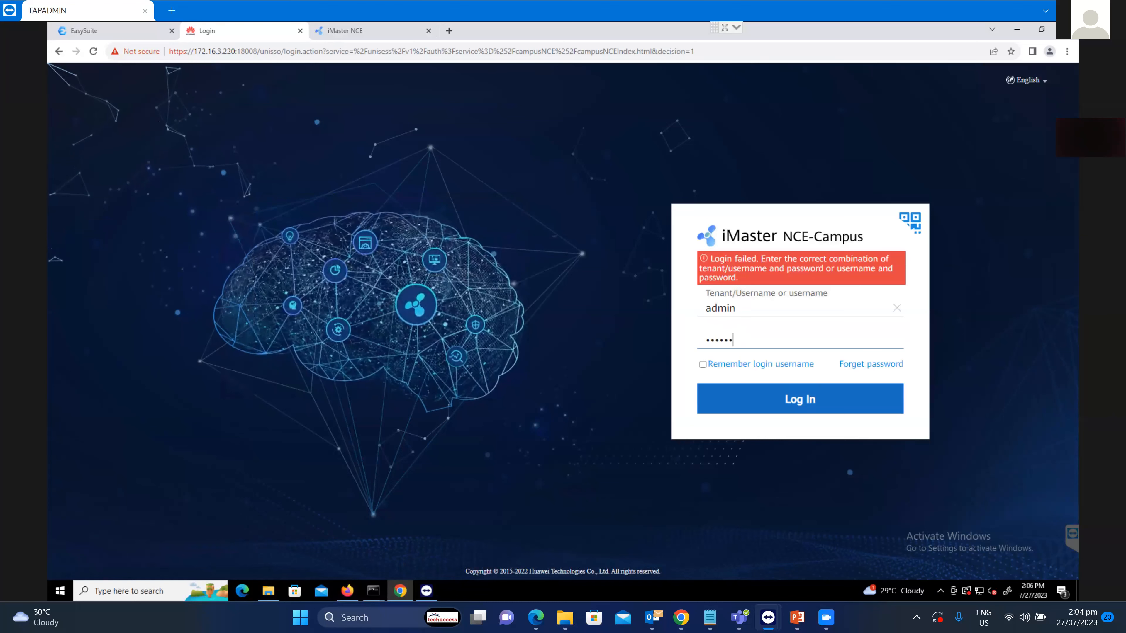
pyautogui.write('********')
pyautogui.press('Return')
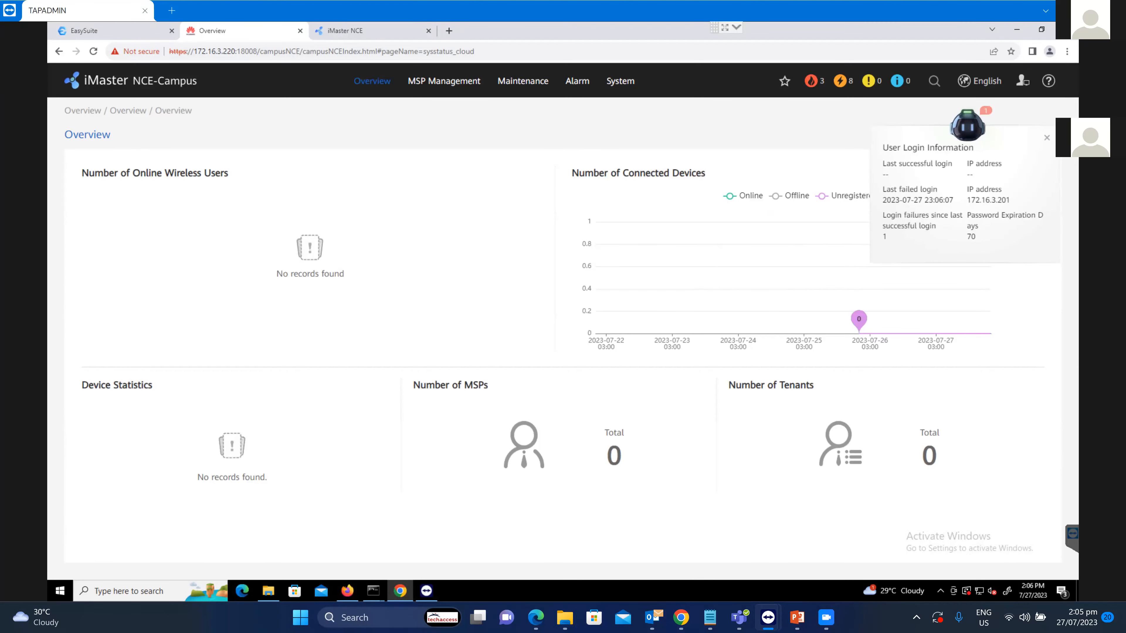
# Review the NCE-Campus Maintenance and MSP Management menus.
pyautogui.click(345, 31)
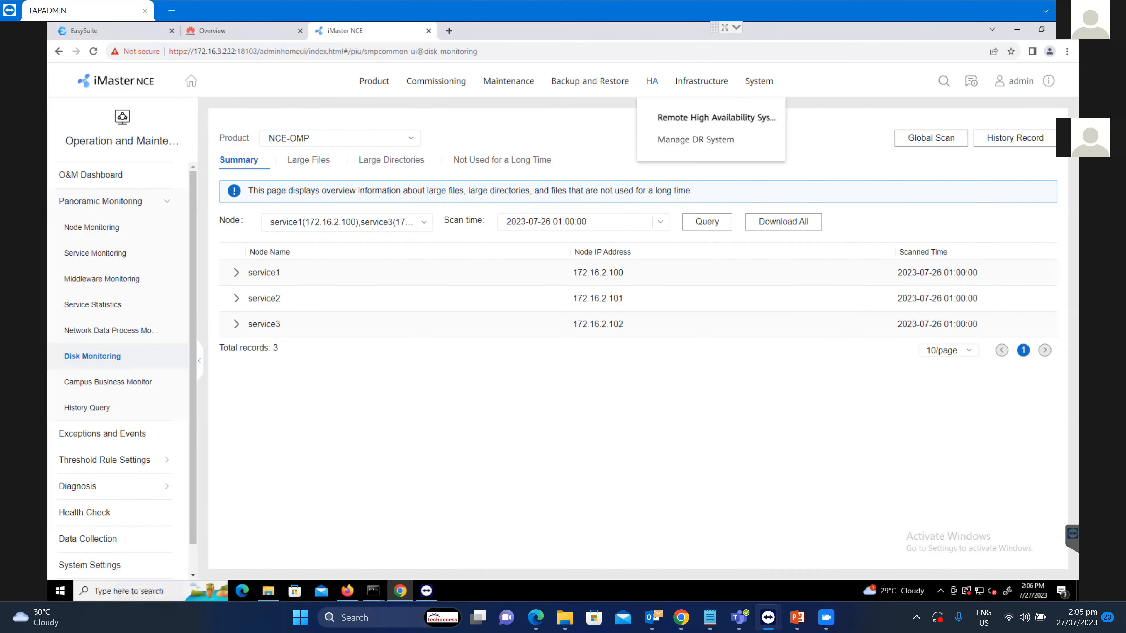
pyautogui.click(212, 31)
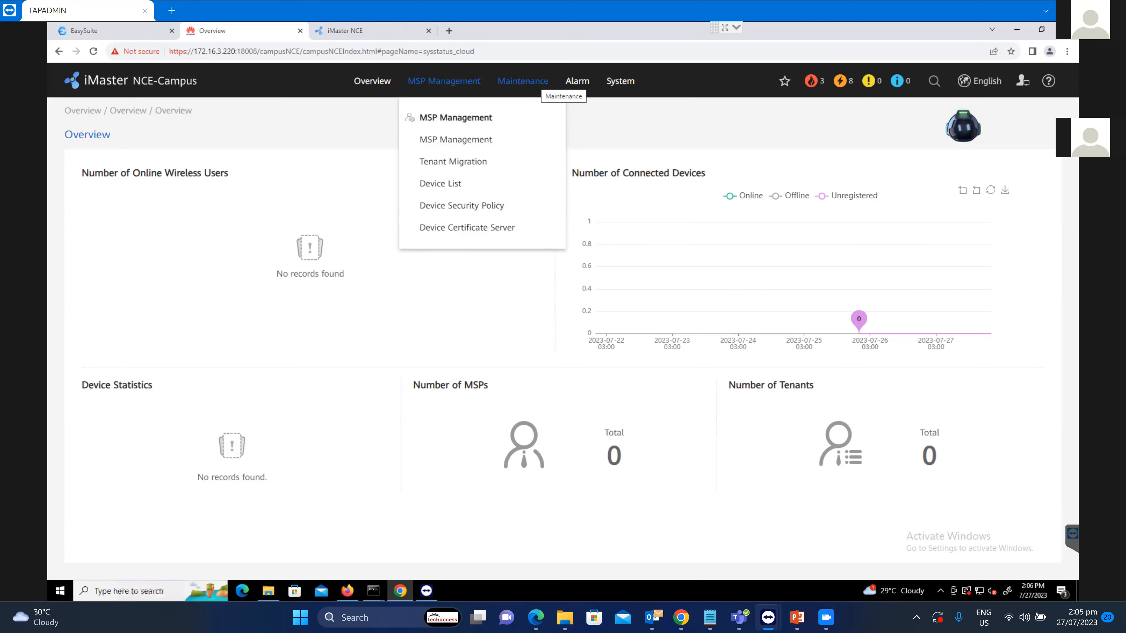
pyautogui.click(538, 82)
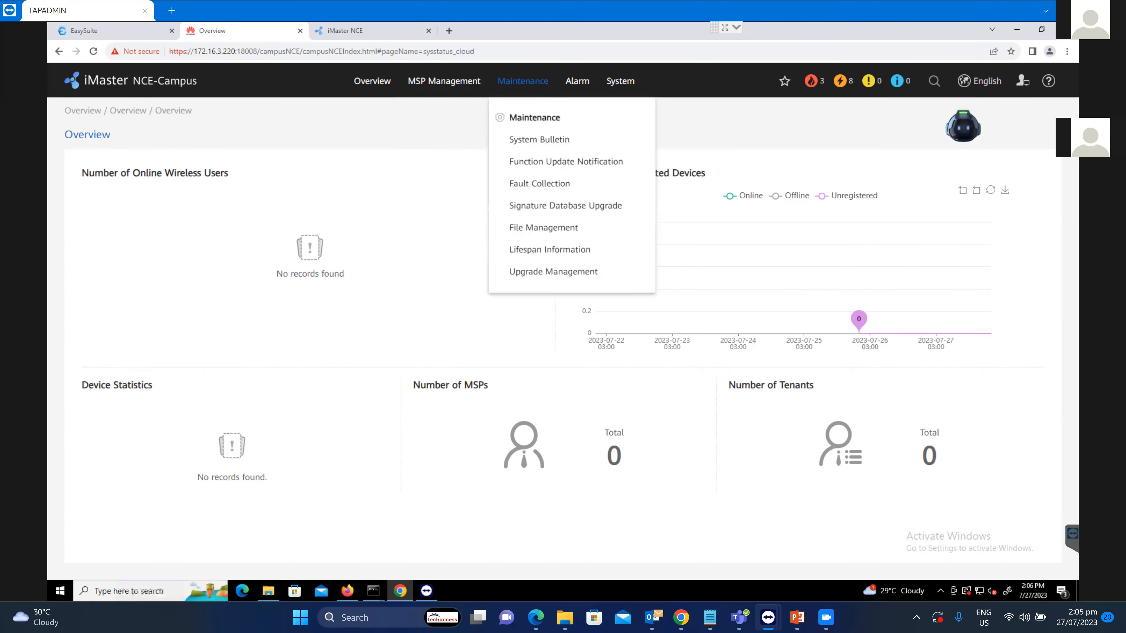
pyautogui.click(445, 81)
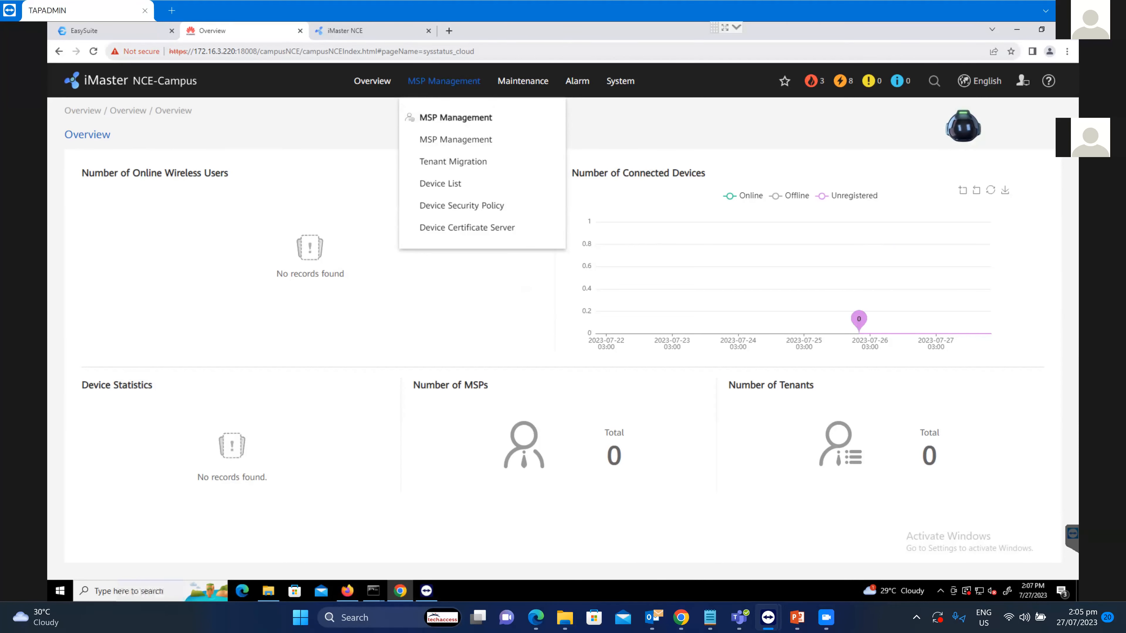
# Compare the iMaster NCE and NCE-Campus portals, then return to EasySuite Installation & Deployment.
pyautogui.click(350, 31)
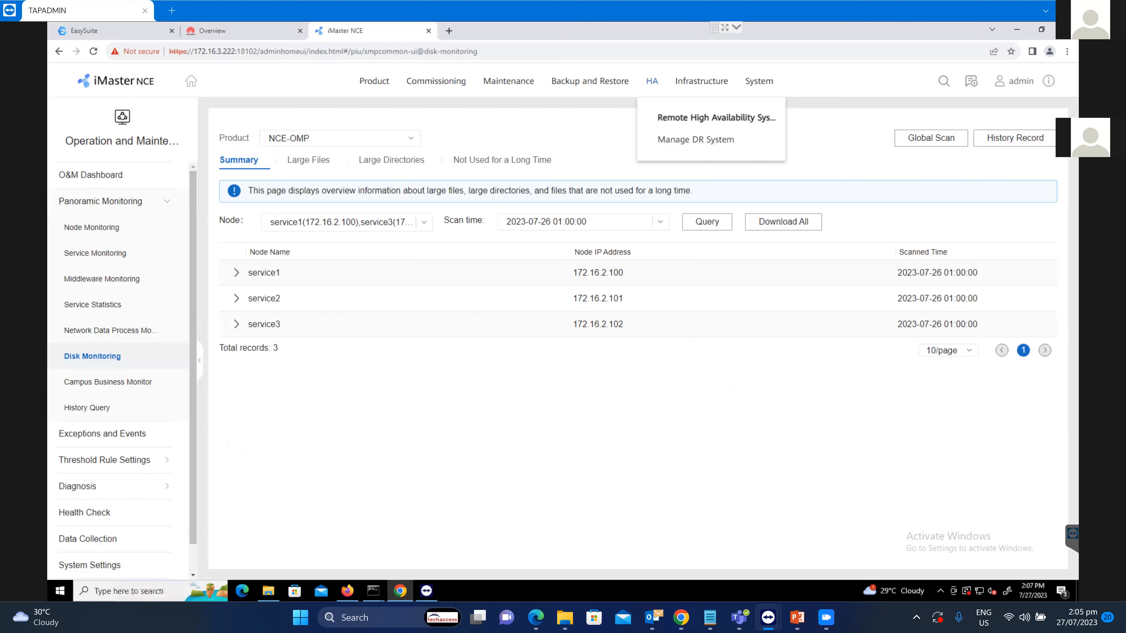
pyautogui.click(222, 30)
pyautogui.click(351, 30)
pyautogui.moveTo(769, 618)
pyautogui.click(107, 30)
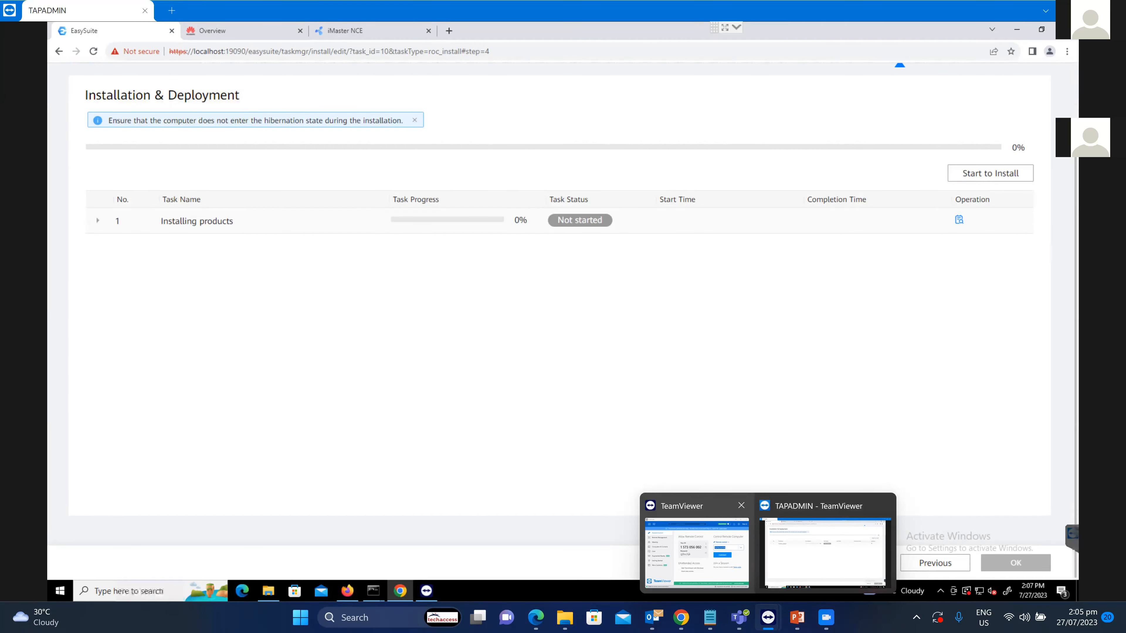
# Start the product installation after acknowledging the high-risk warning, then bring up the PowerPoint slides.
pyautogui.click(990, 173)
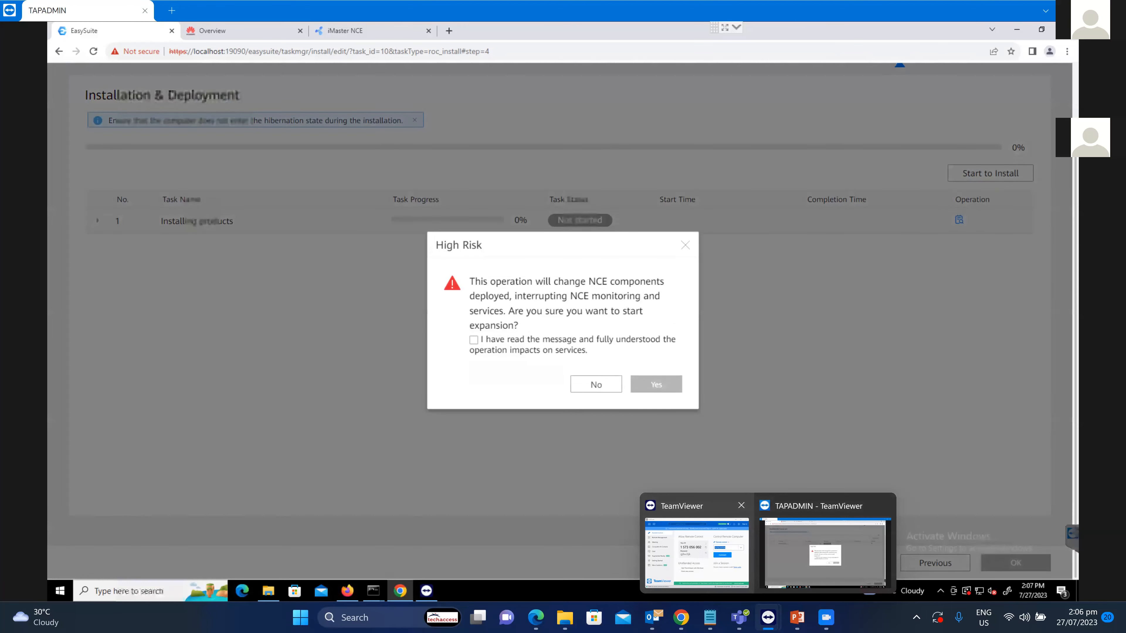
pyautogui.click(474, 341)
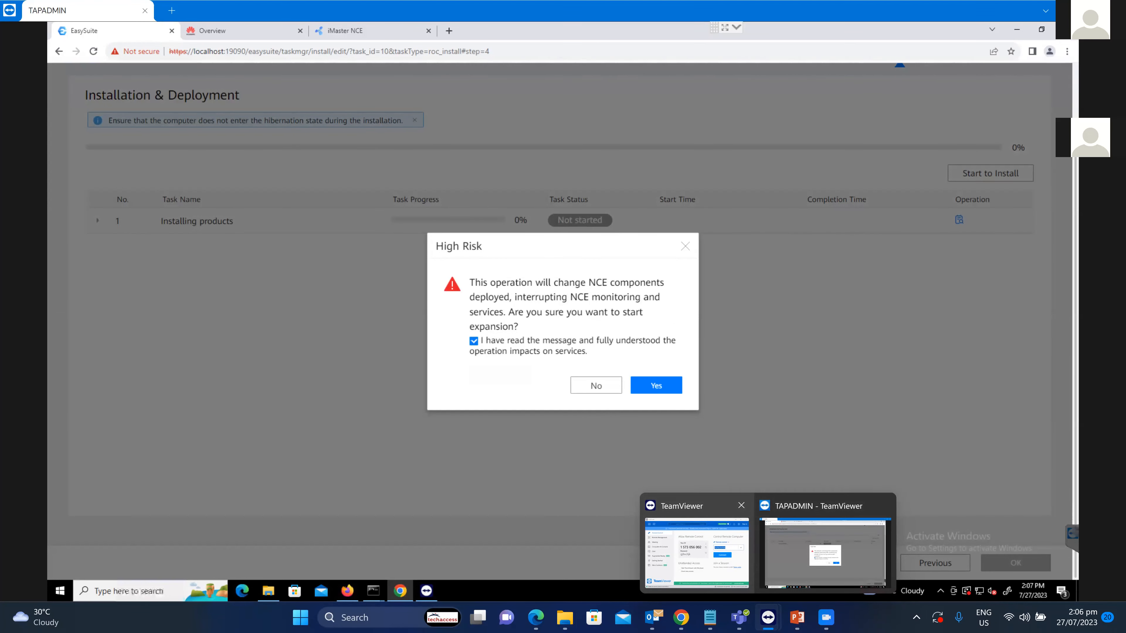
pyautogui.click(656, 385)
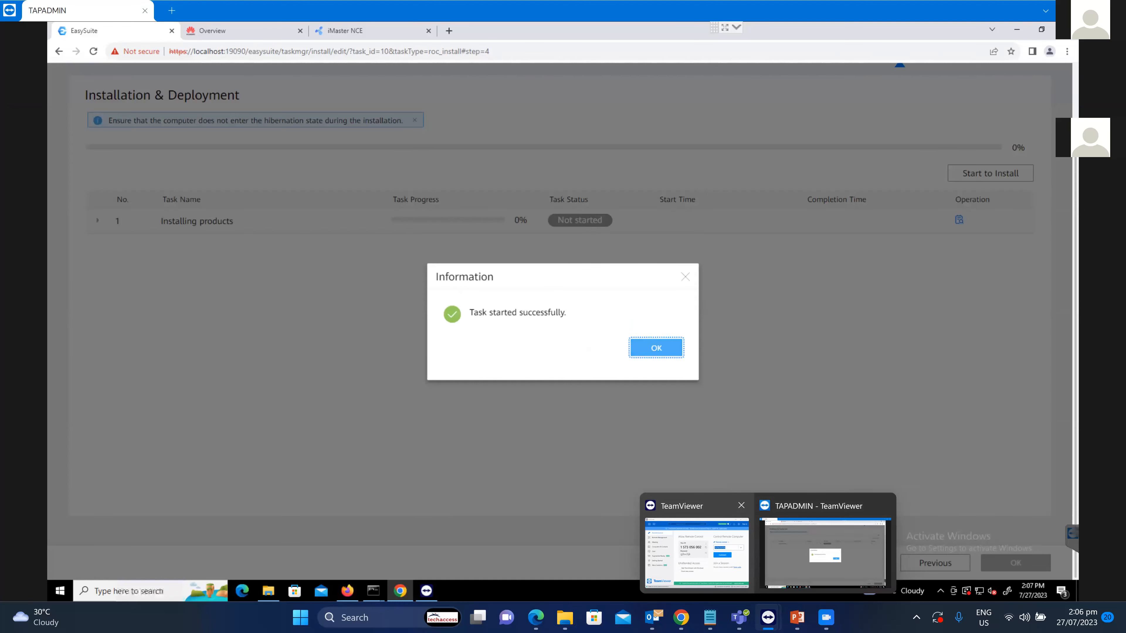
pyautogui.click(656, 348)
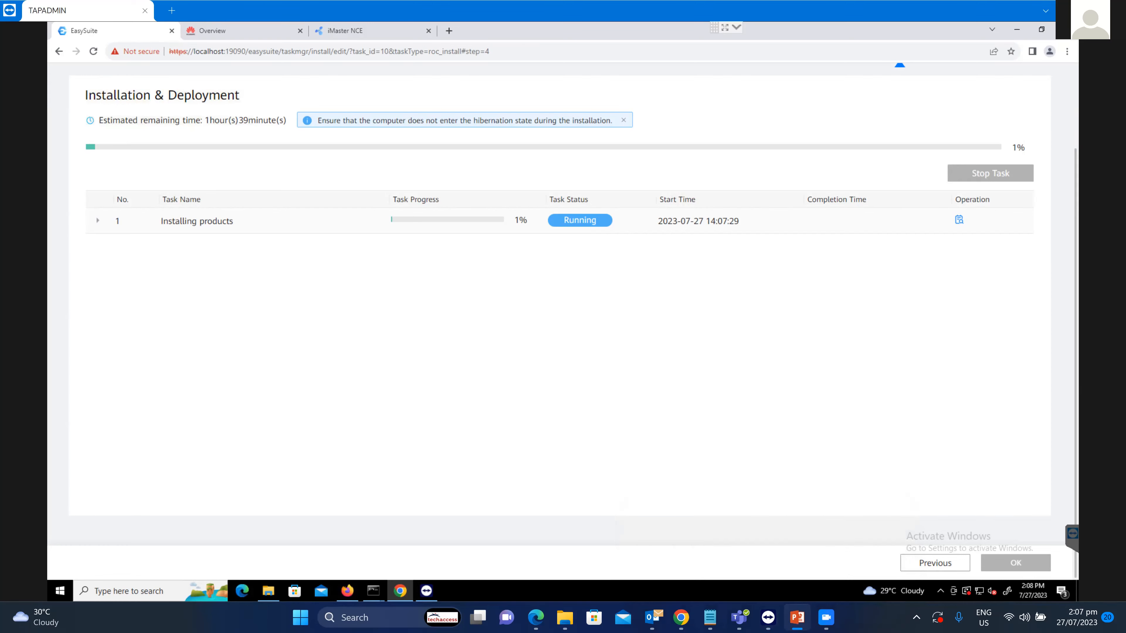
pyautogui.click(796, 617)
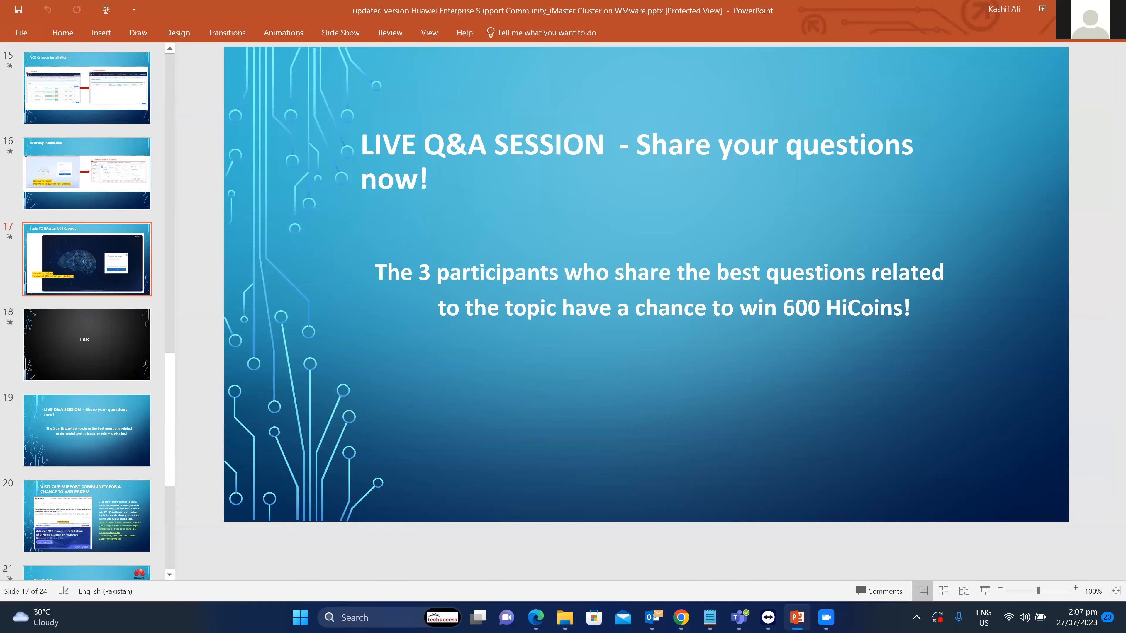